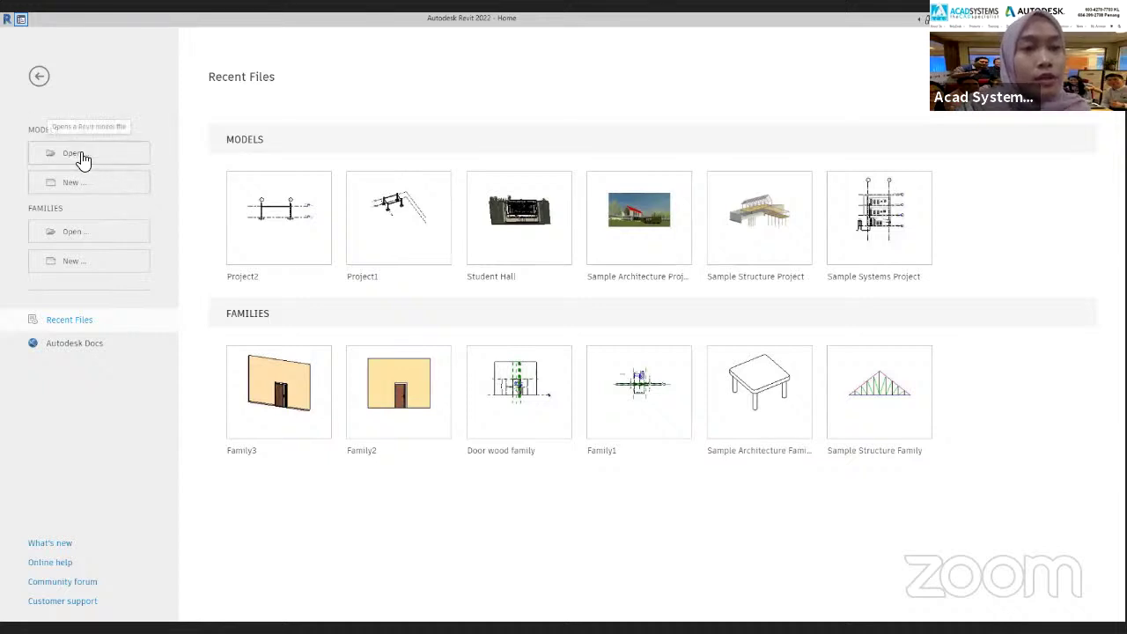
Create a new project from the Structural Template
click(112, 185)
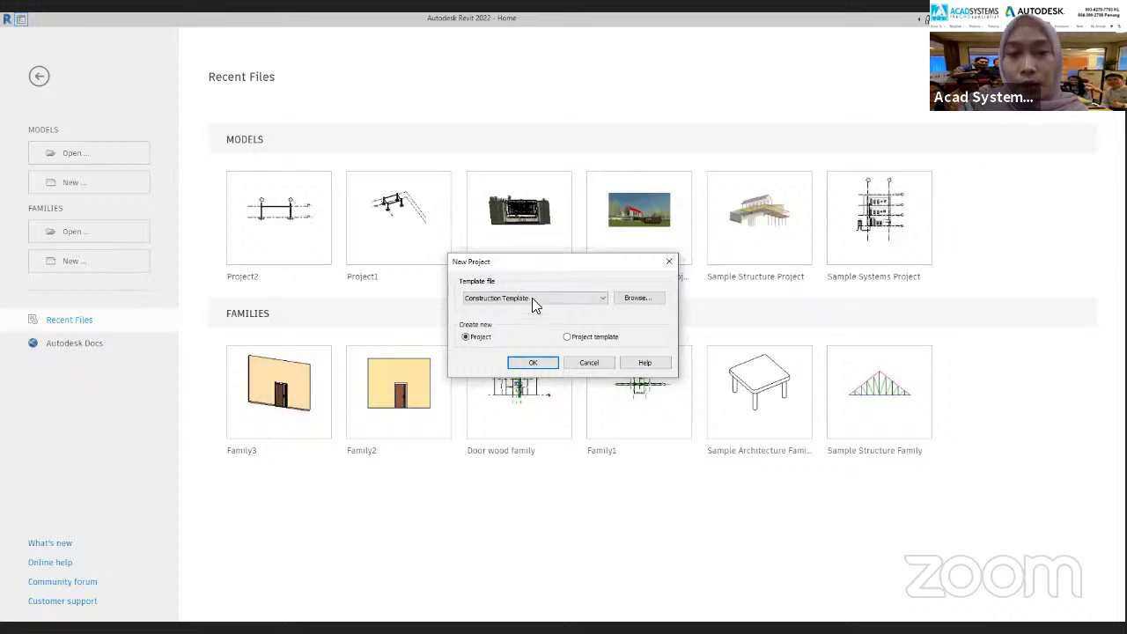
click(532, 300)
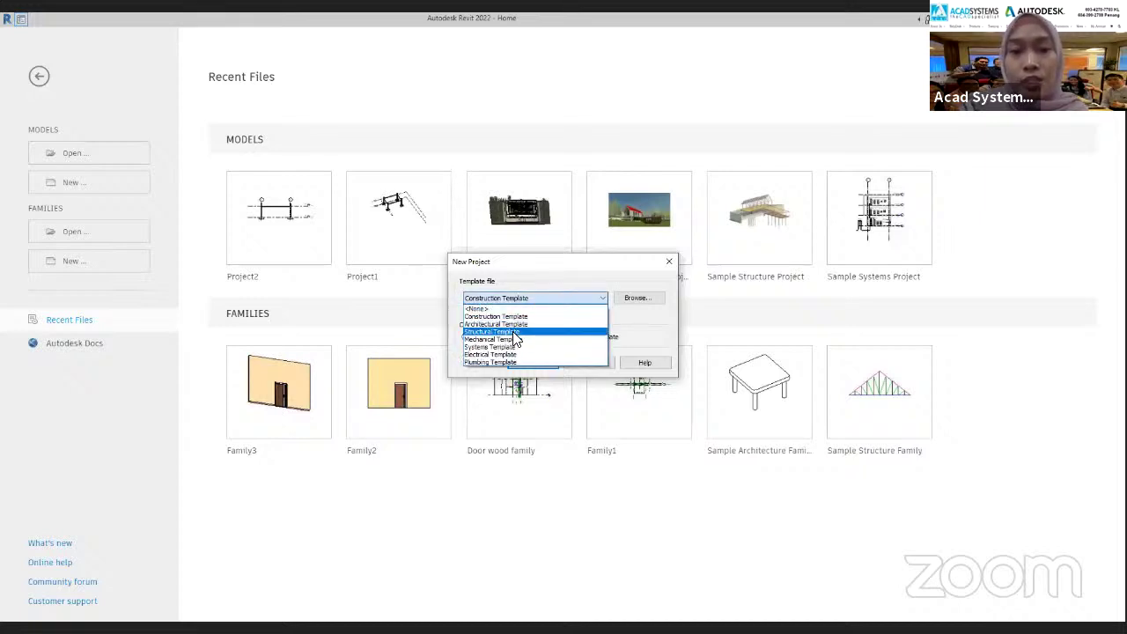
click(517, 332)
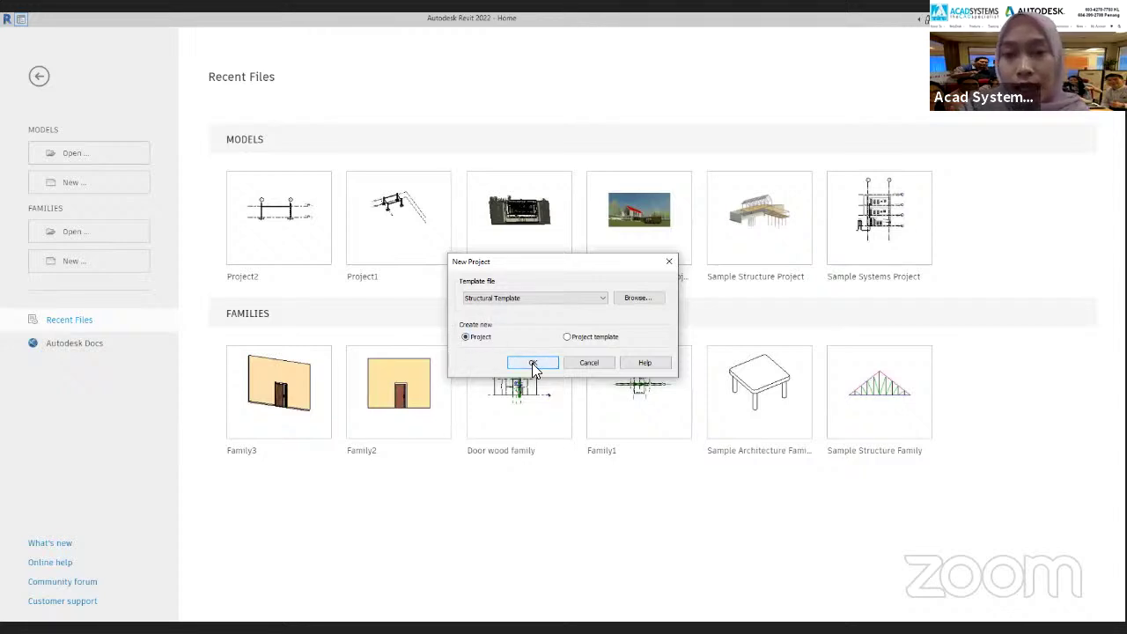
click(532, 363)
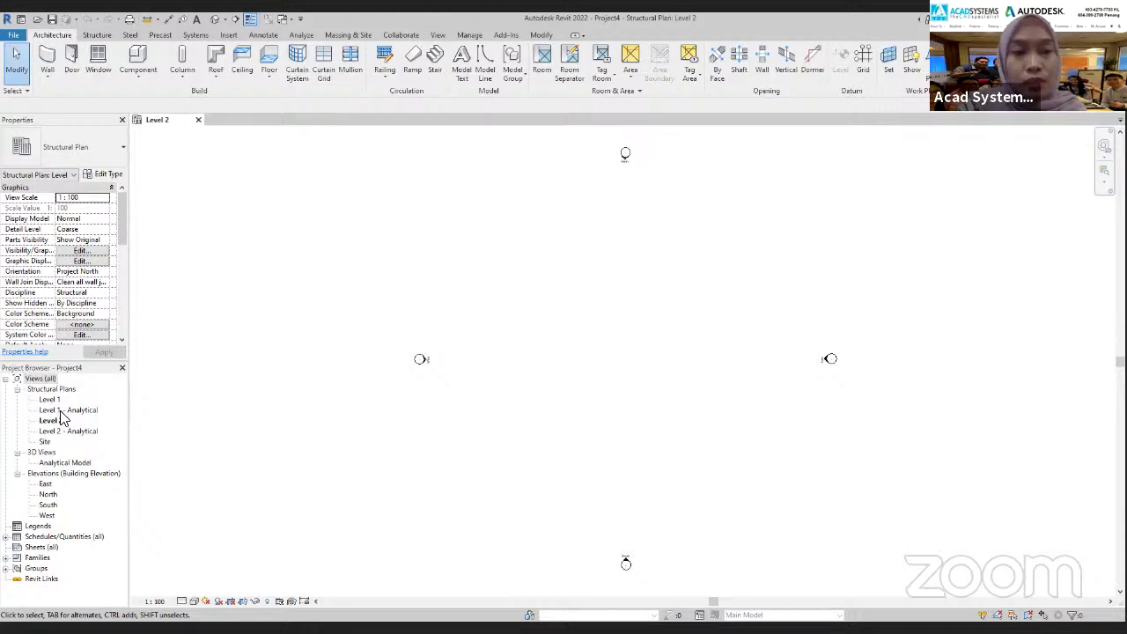
Open the Site structural plan and draw a vertical grid line between the west and east elevation markers, nearer the west one
double_click(45, 442)
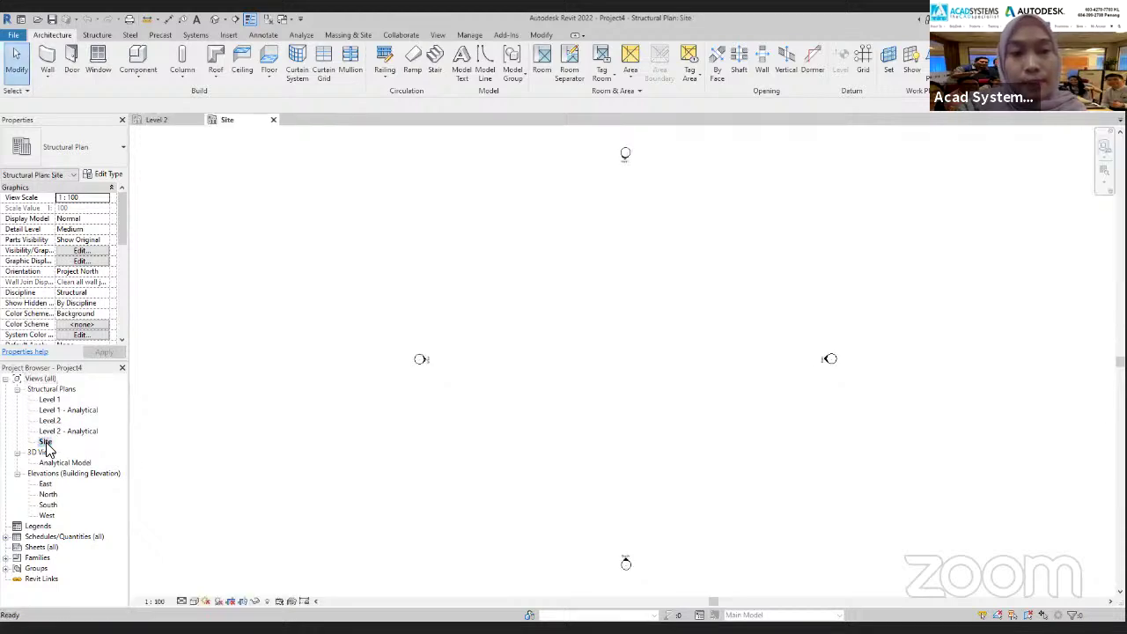
click(862, 63)
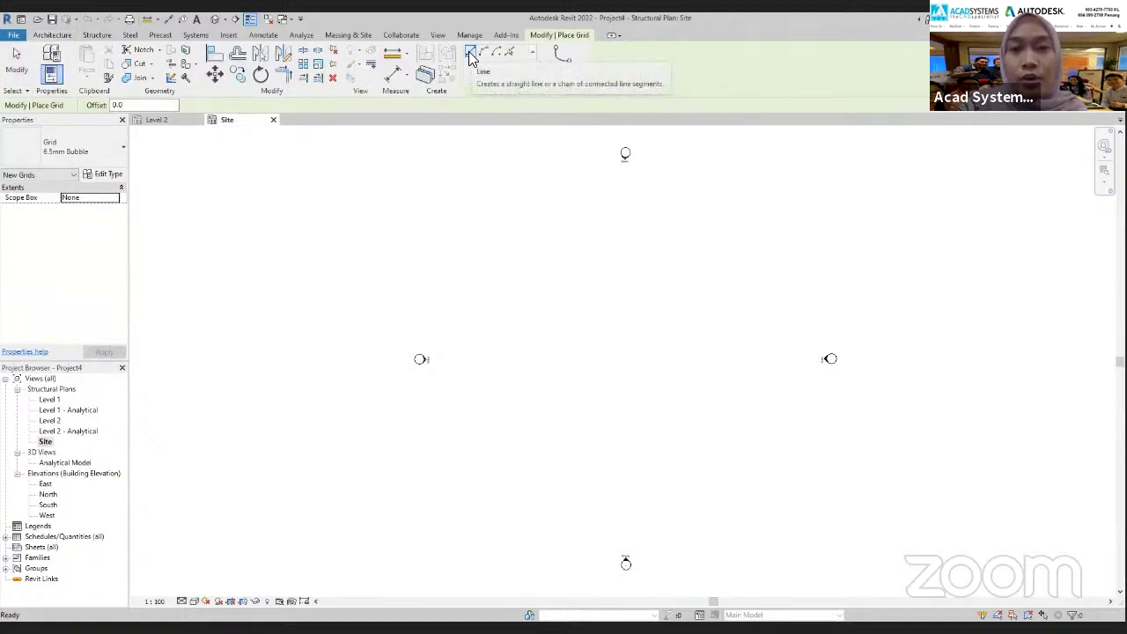
click(502, 260)
click(502, 442)
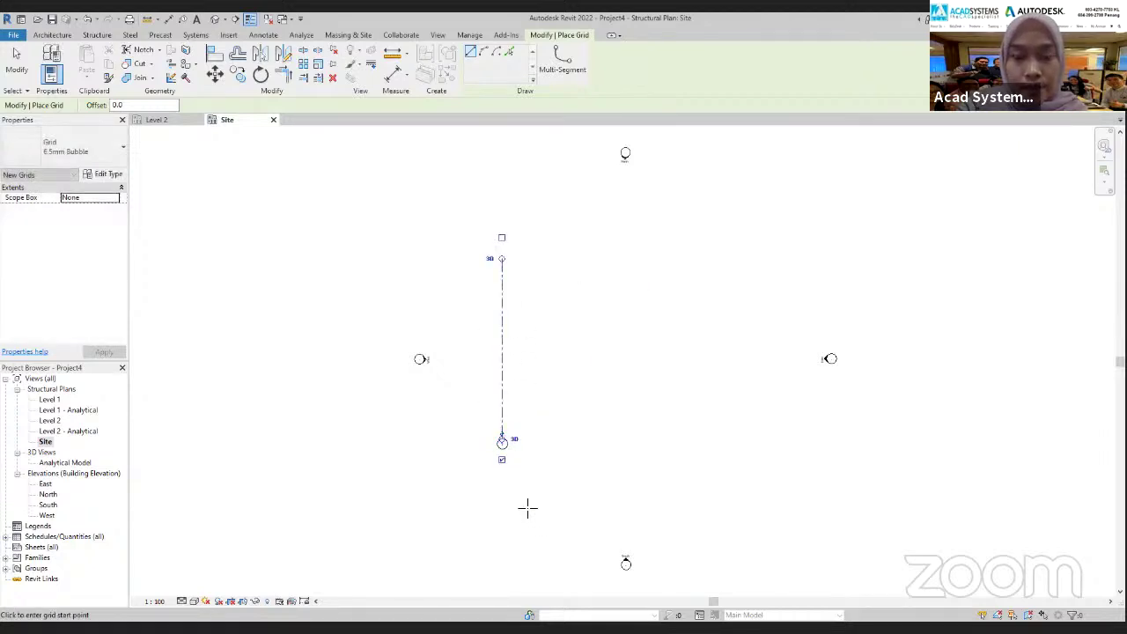
Add a second vertical grid line by picking grid 1 with an offset of 7000 mm toward the east
click(510, 53)
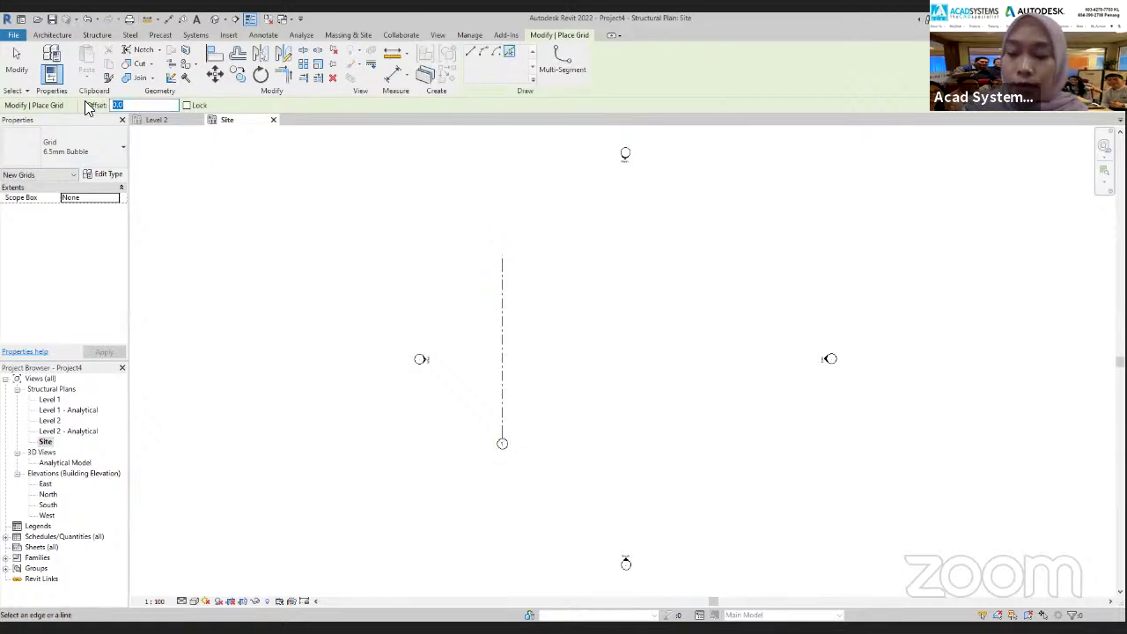
text(700)
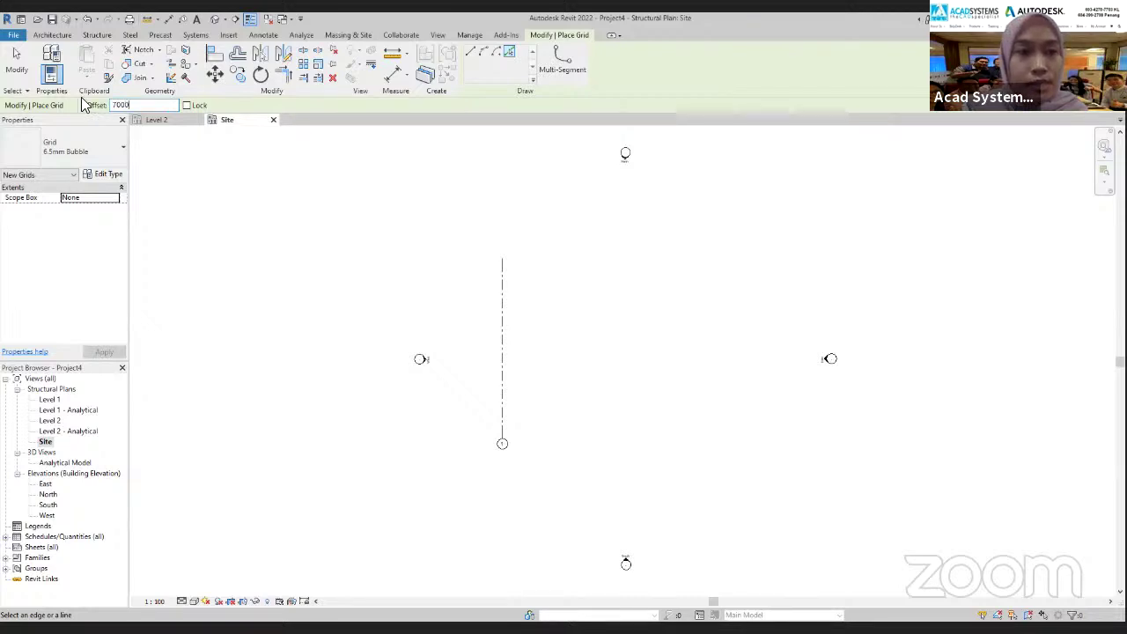
click(506, 321)
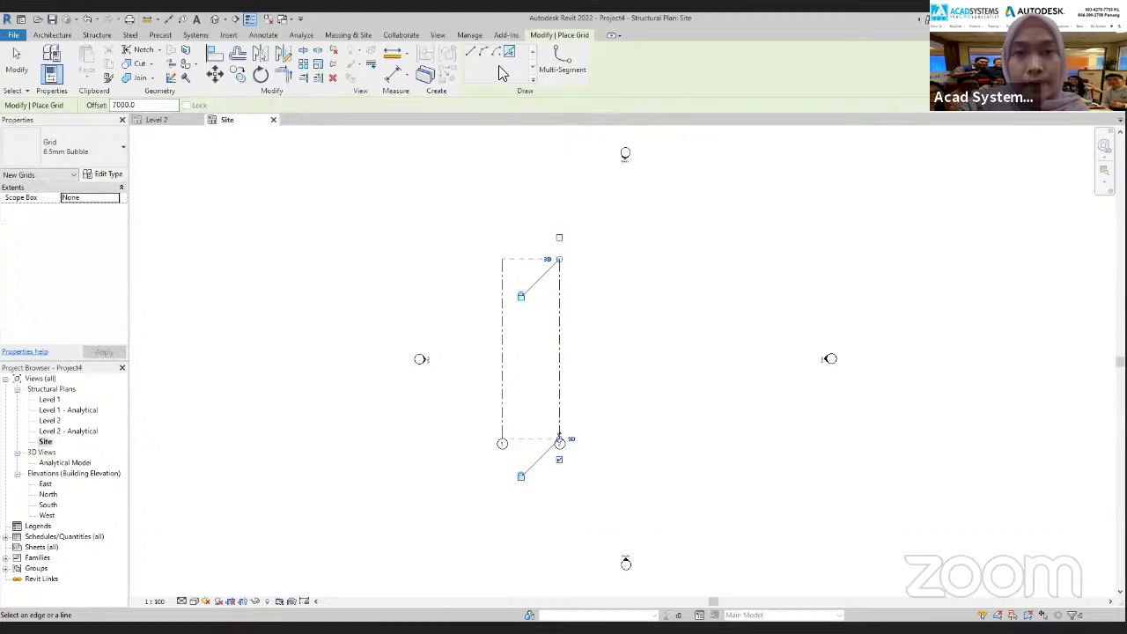
key(Escape)
key(Escape)
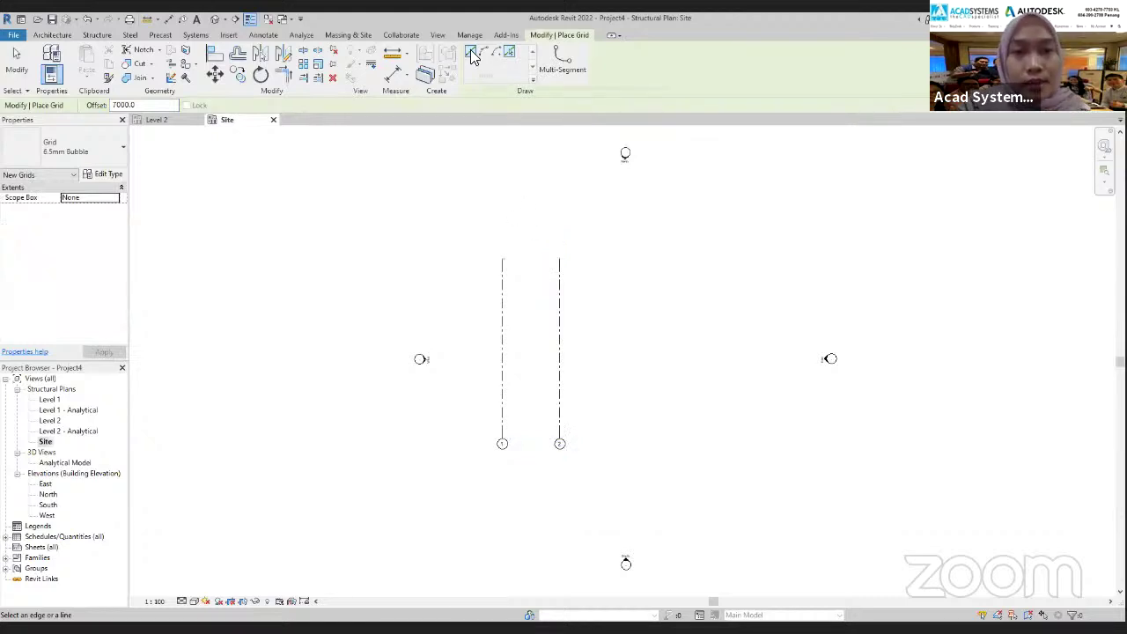
Draw a horizontal grid line crossing the upper part of grids 1 and 2, with its bubble at the east end
click(863, 58)
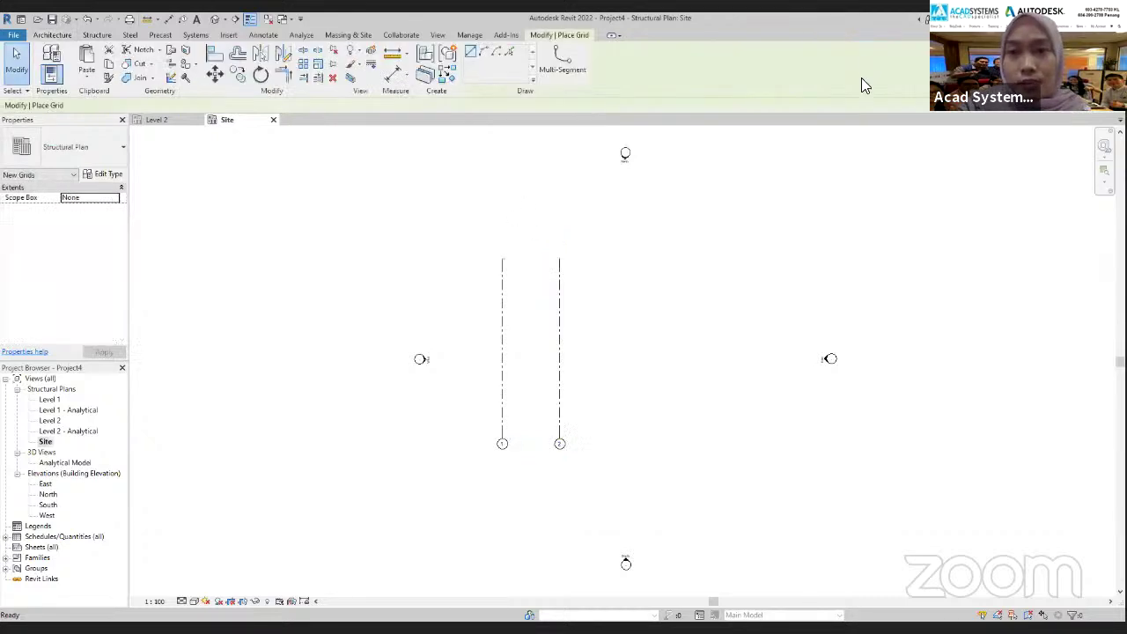
click(459, 296)
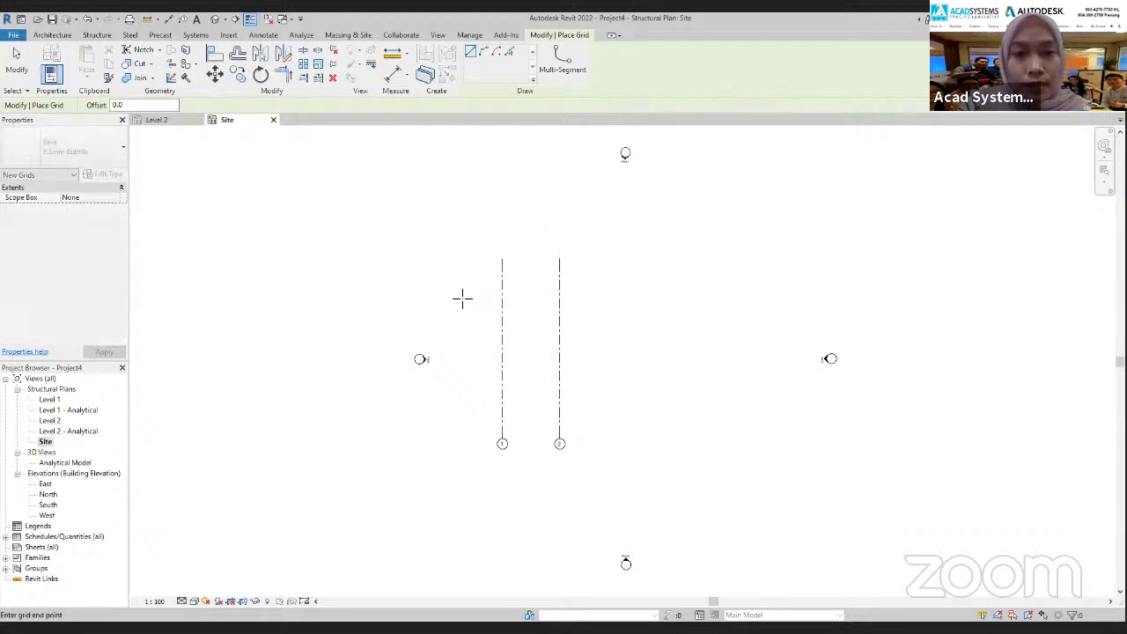
click(628, 297)
key(Escape)
key(Escape)
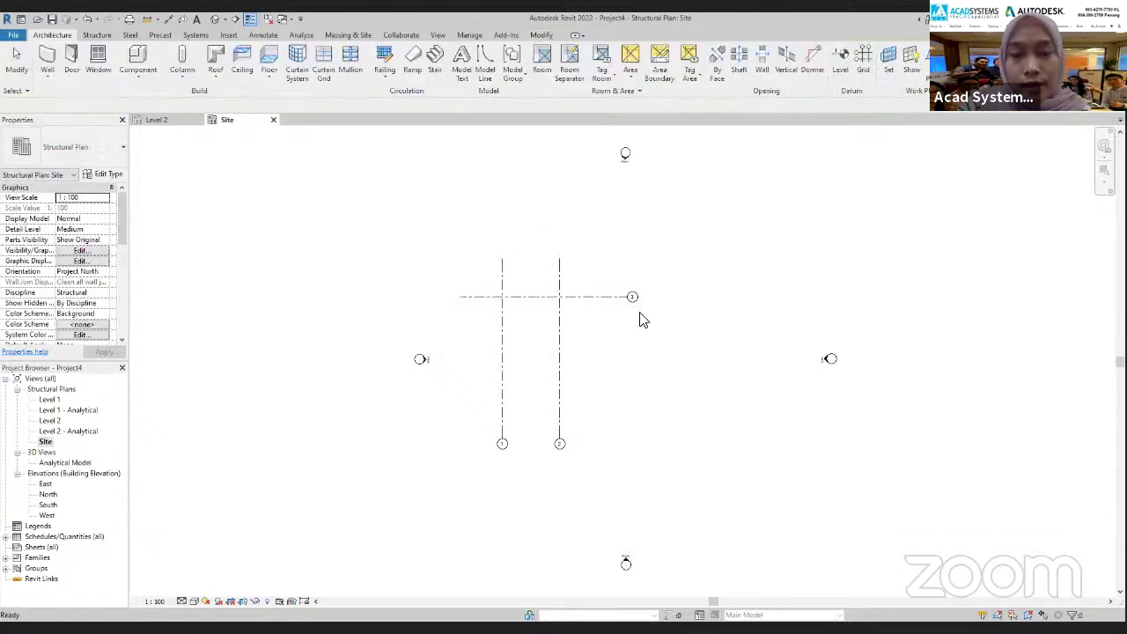
Rename the horizontal grid line as A
scroll(630, 290, up, 2)
click(629, 286)
click(630, 287)
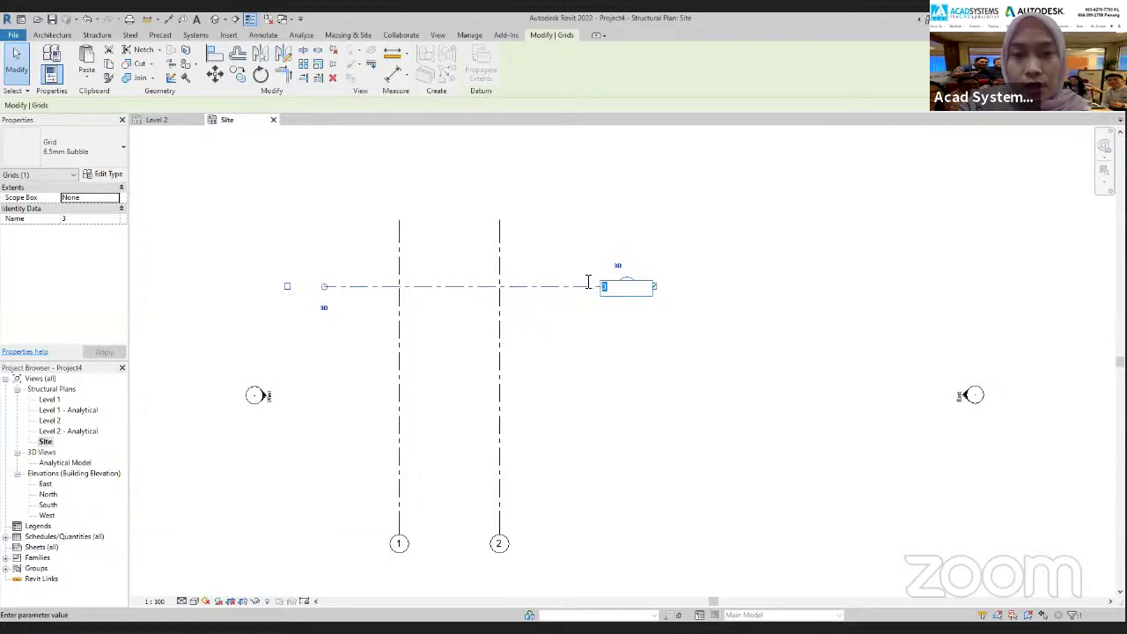
text(A)
key(Return)
scroll(640, 361, down, 3)
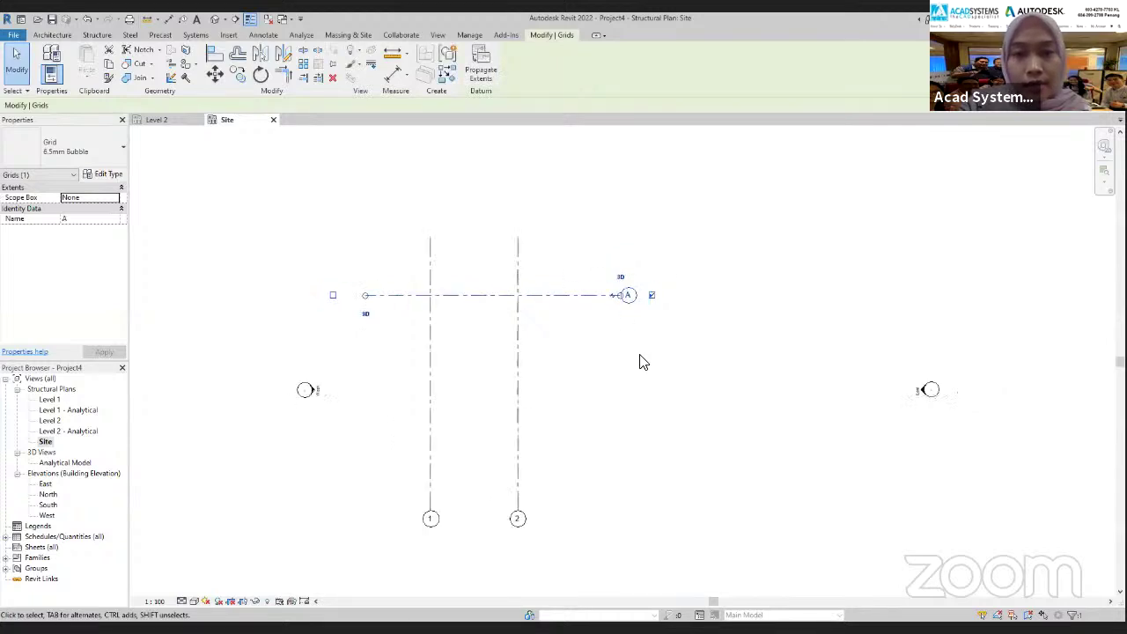
key(Escape)
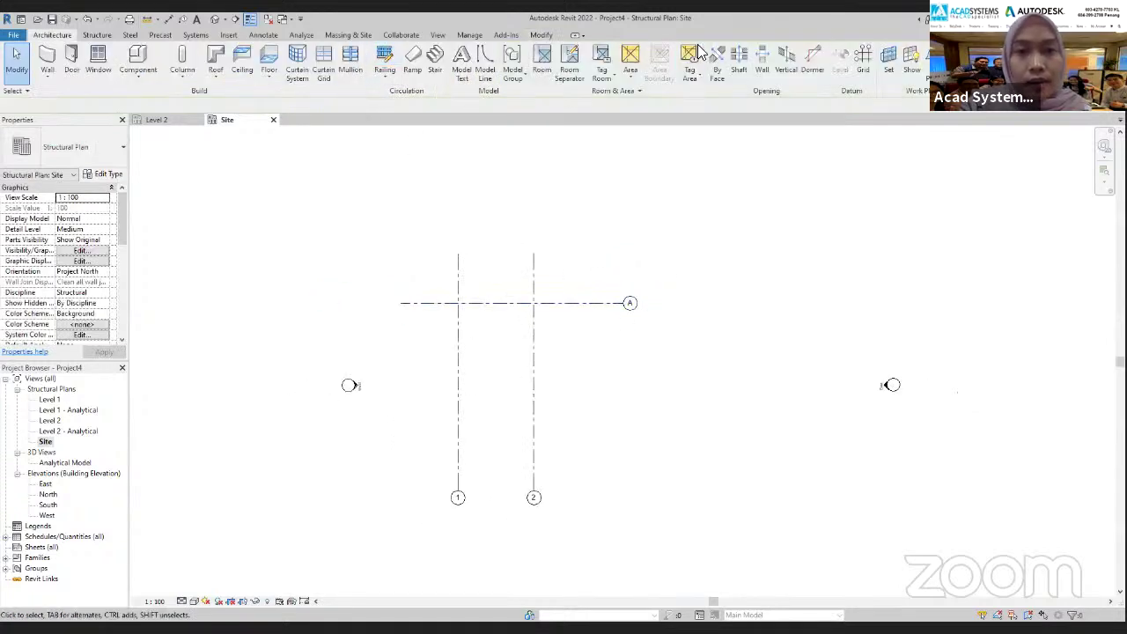
Add a second horizontal grid line by picking grid A with an offset of 10000 mm toward the south
click(863, 62)
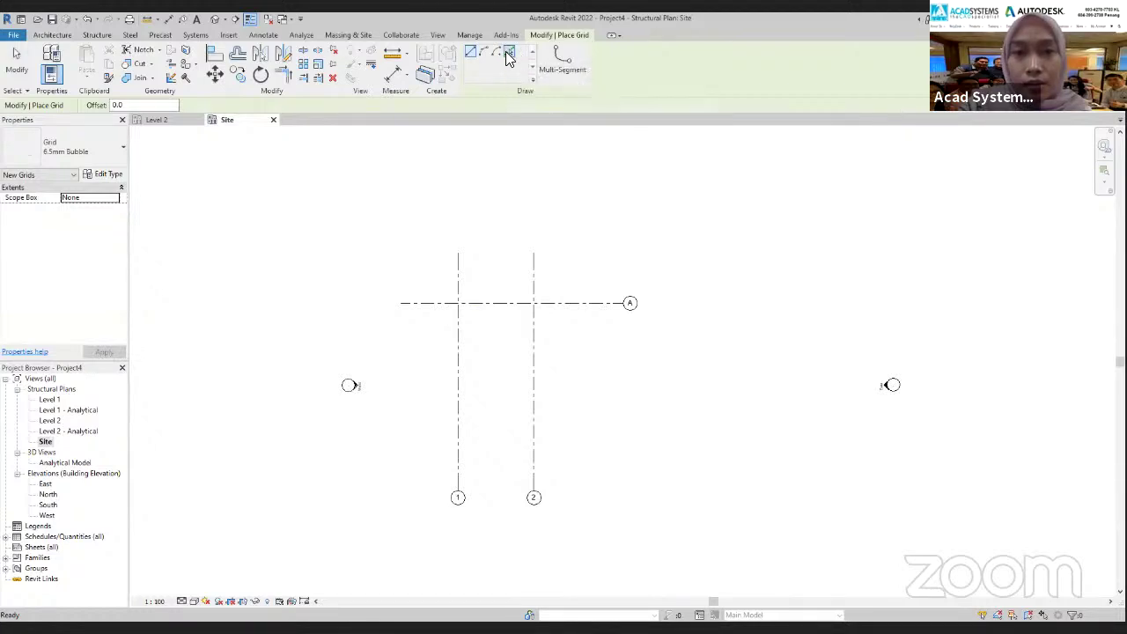
click(509, 53)
click(154, 107)
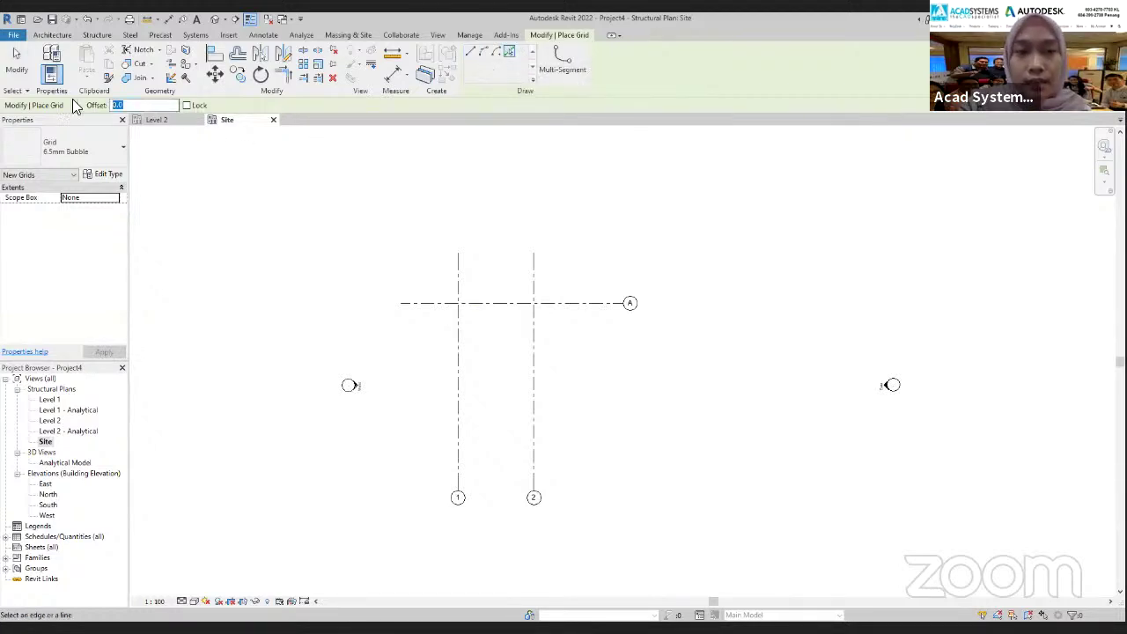
text(1000)
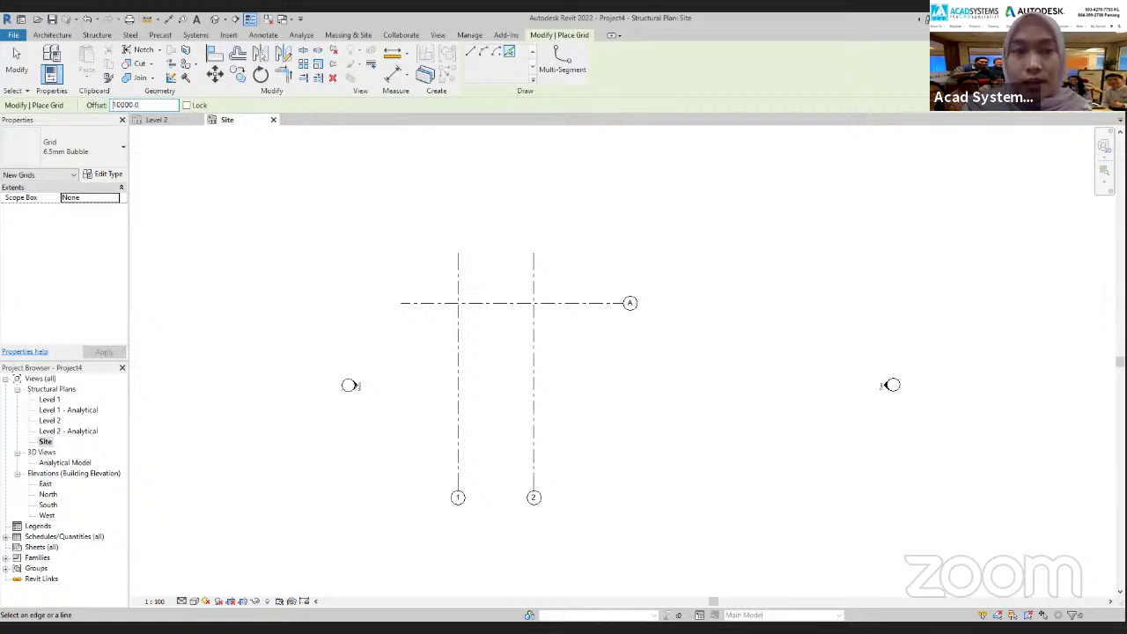
click(498, 309)
key(Escape)
key(Escape)
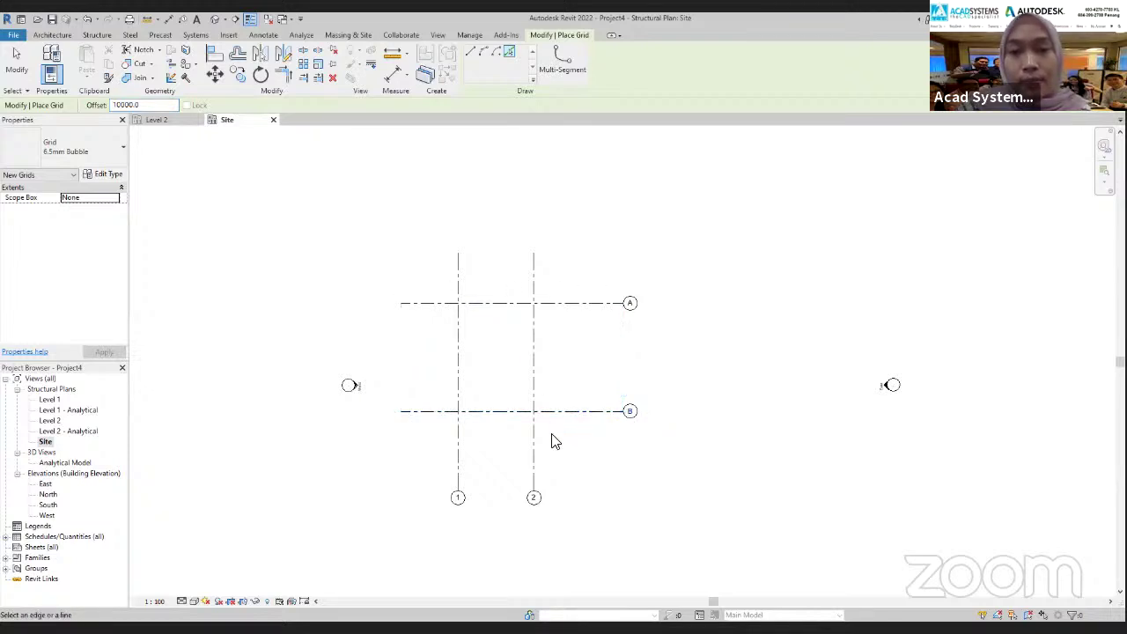
Shorten the bubble ends of the vertical and horizontal grid lines so they sit closer to the grid intersections
click(534, 444)
drag(534, 493, 533, 451)
click(596, 411)
drag(623, 412, 535, 424)
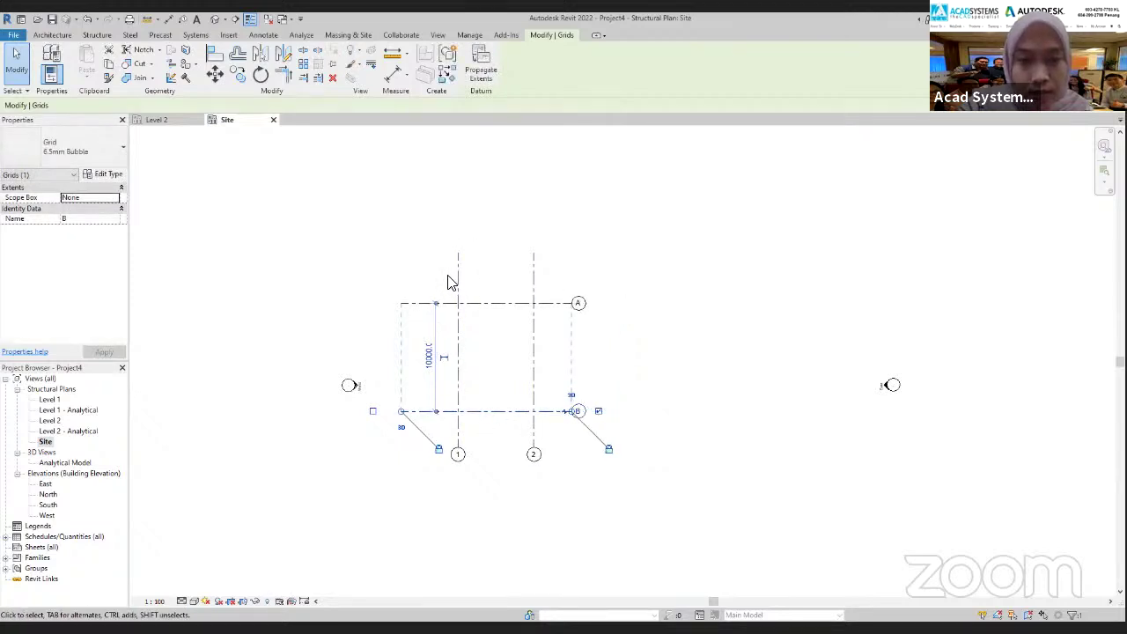
click(649, 377)
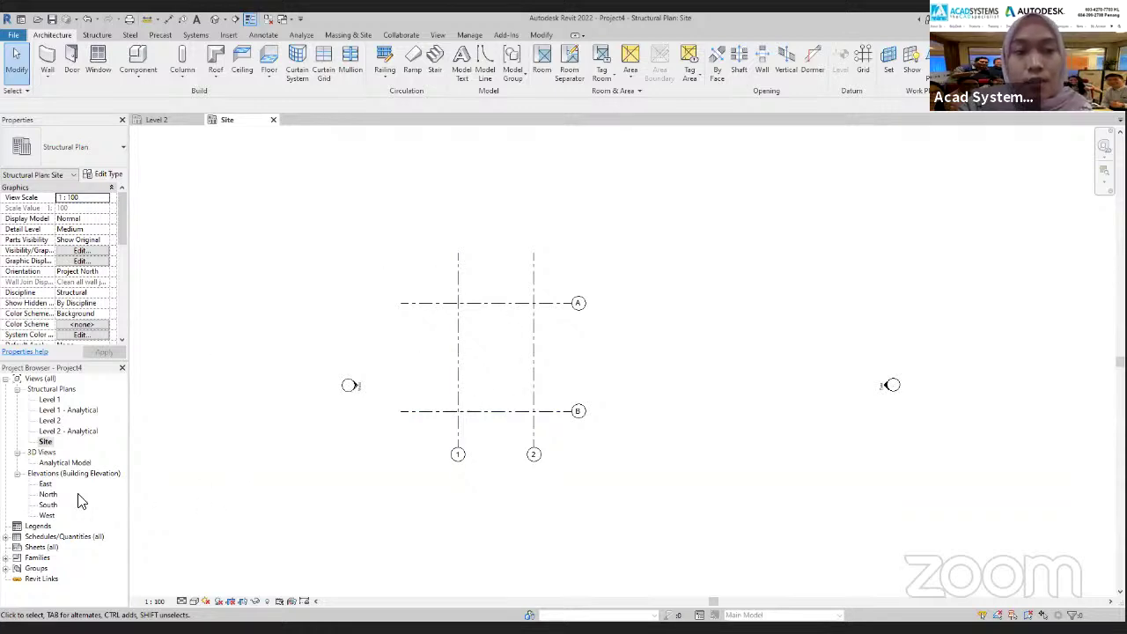
Open the East elevation and set the elevation of Level 2 to 4 m
double_click(45, 485)
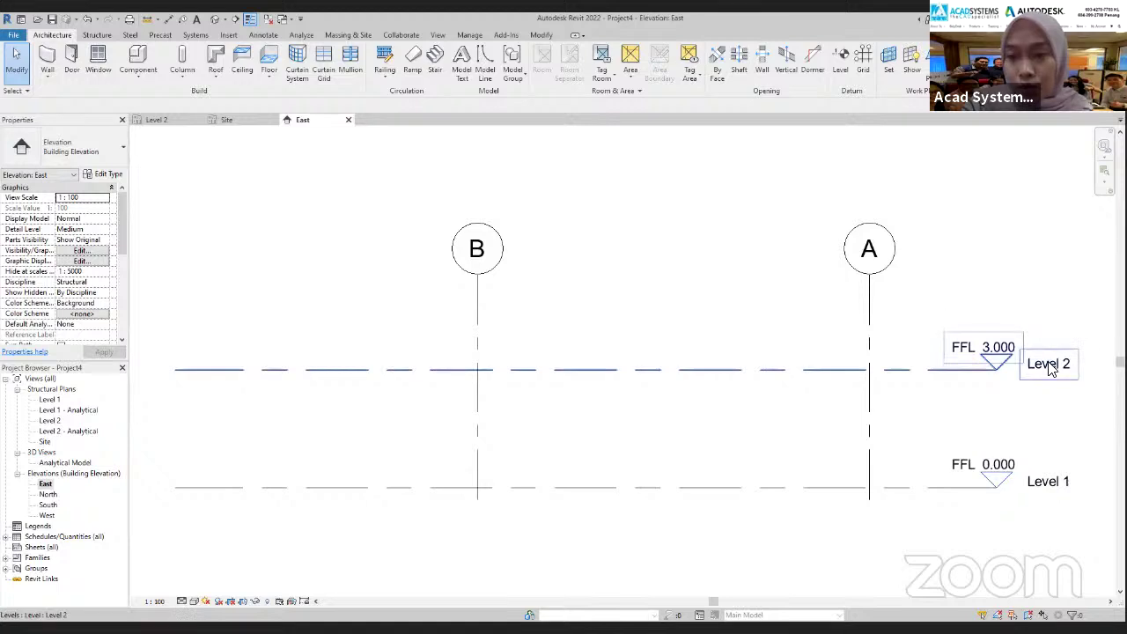
double_click(990, 347)
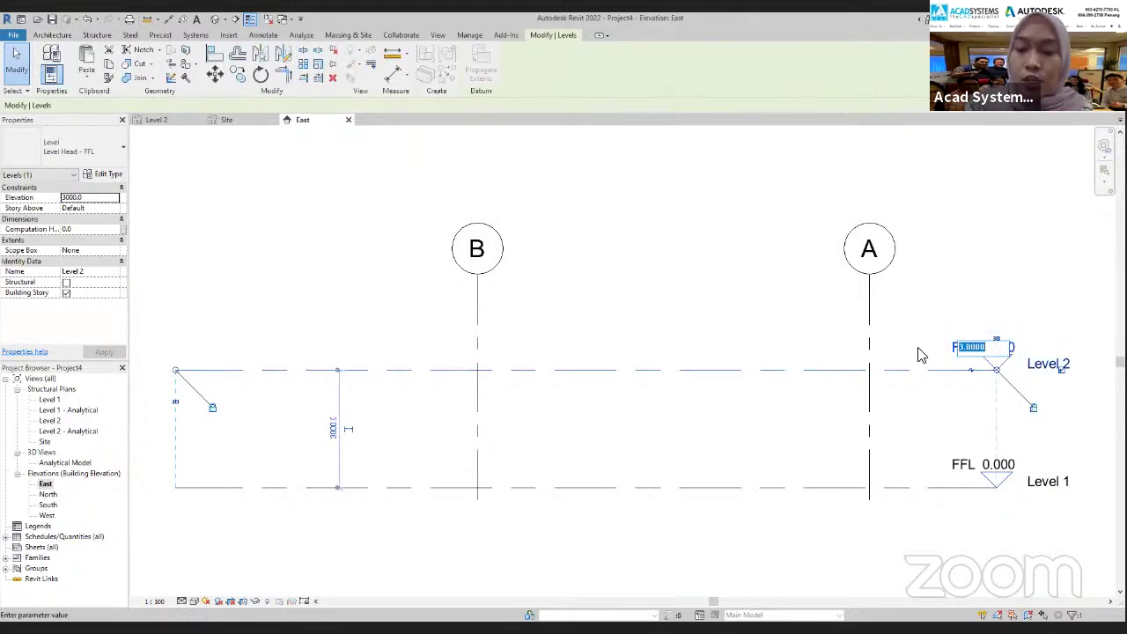
key(BackSpace)
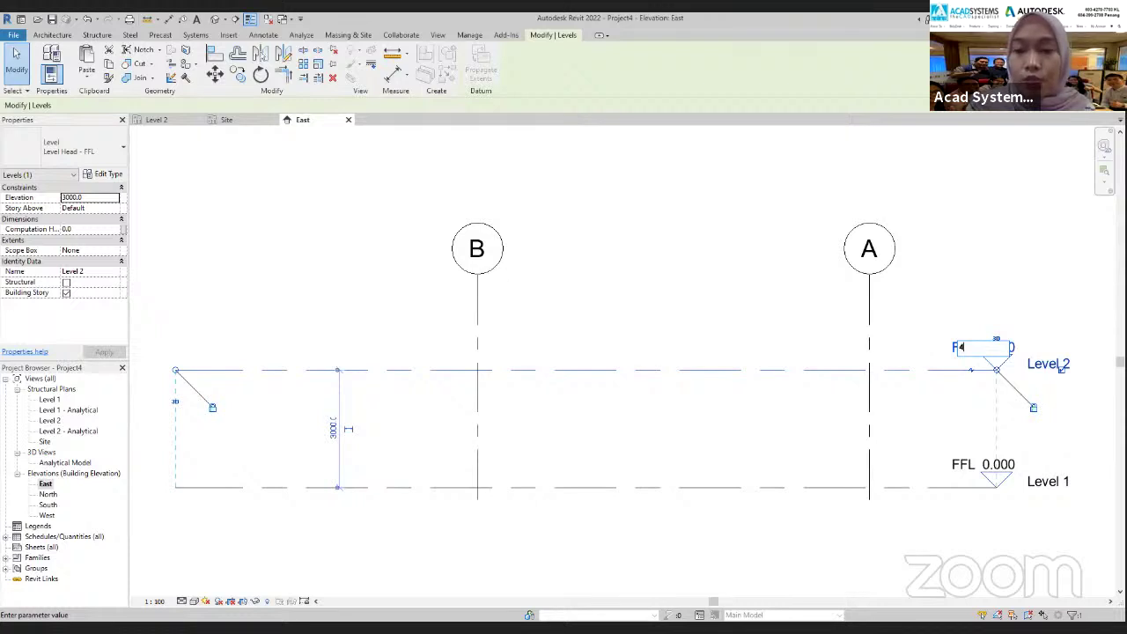
text(4)
key(Return)
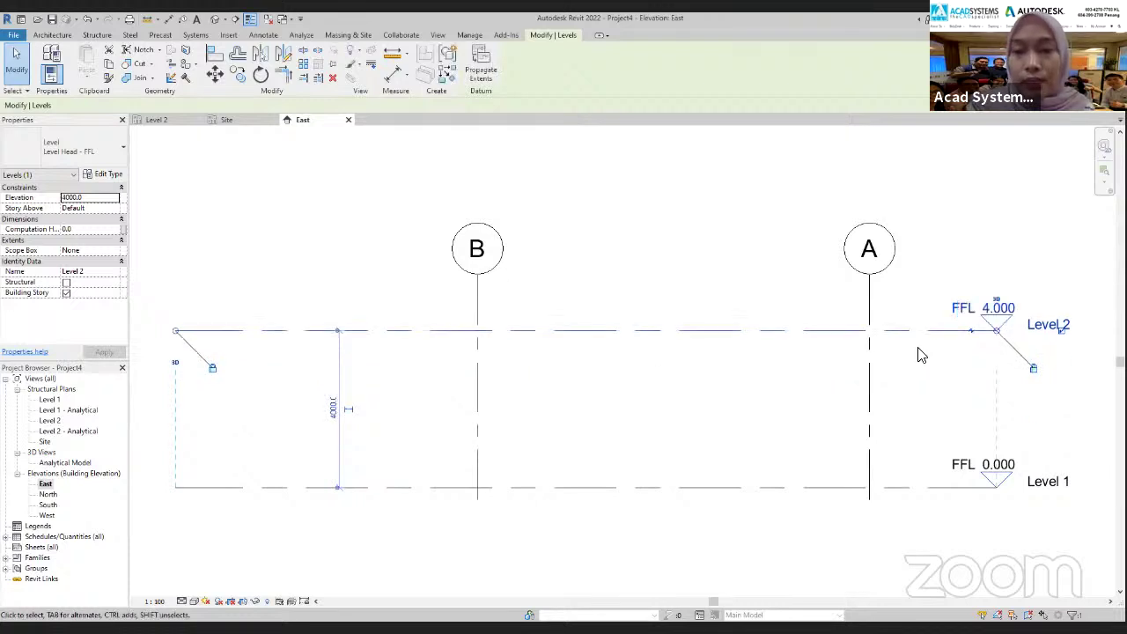
click(891, 453)
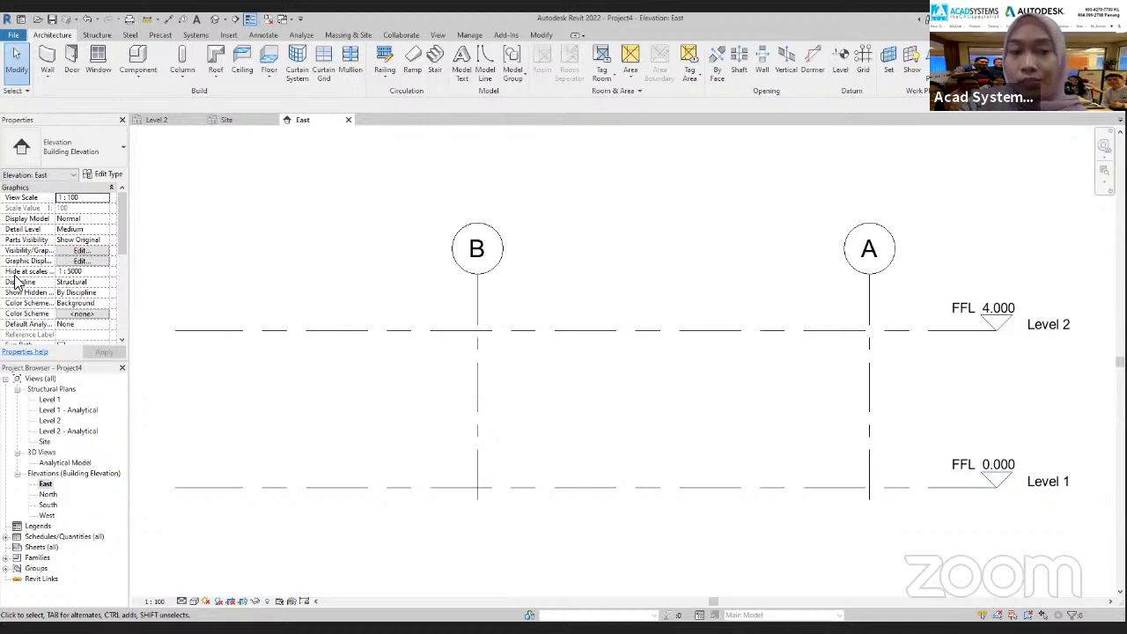
Place Footing-Rectangular 1800 x 1200 x 450mm isolated foundations at all four grid intersections in the Site plan and show the model in 3D
double_click(45, 442)
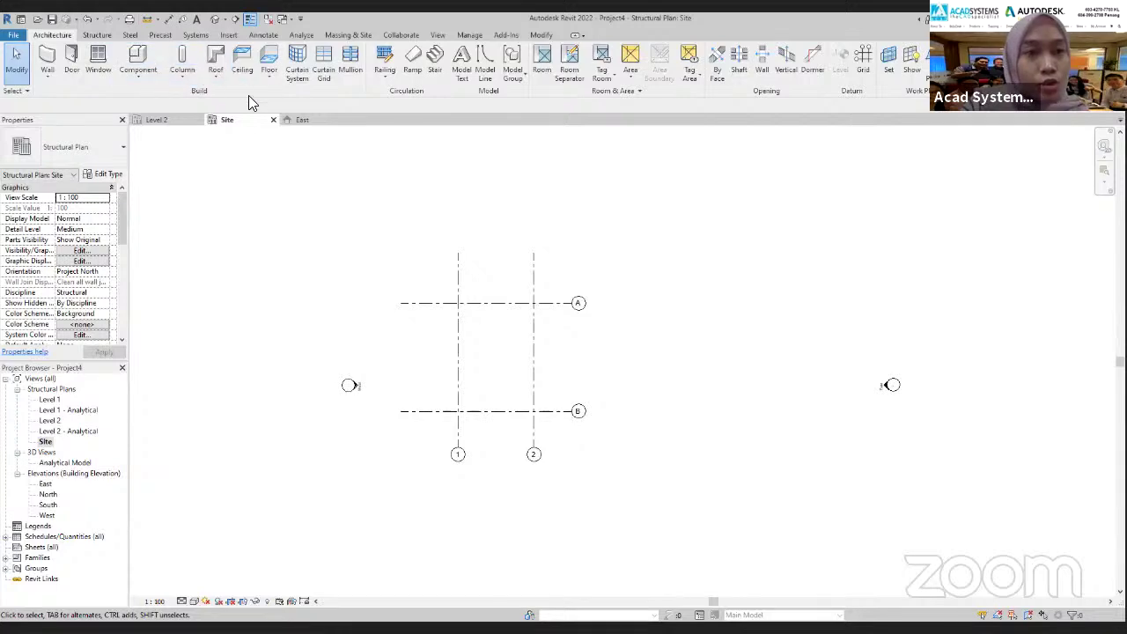
click(95, 35)
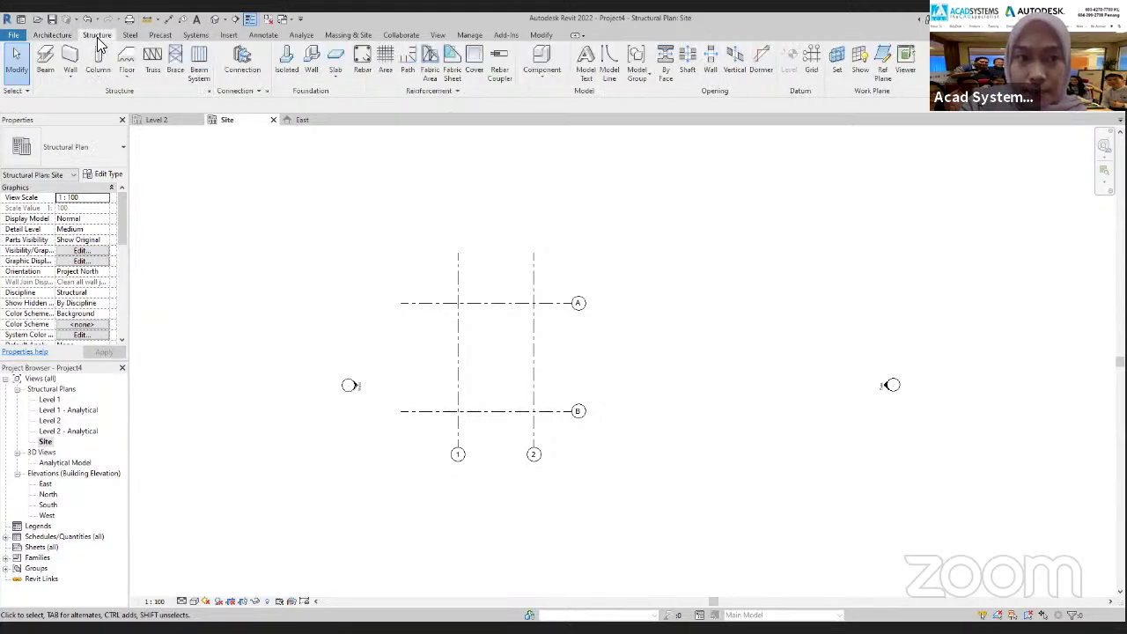
click(291, 69)
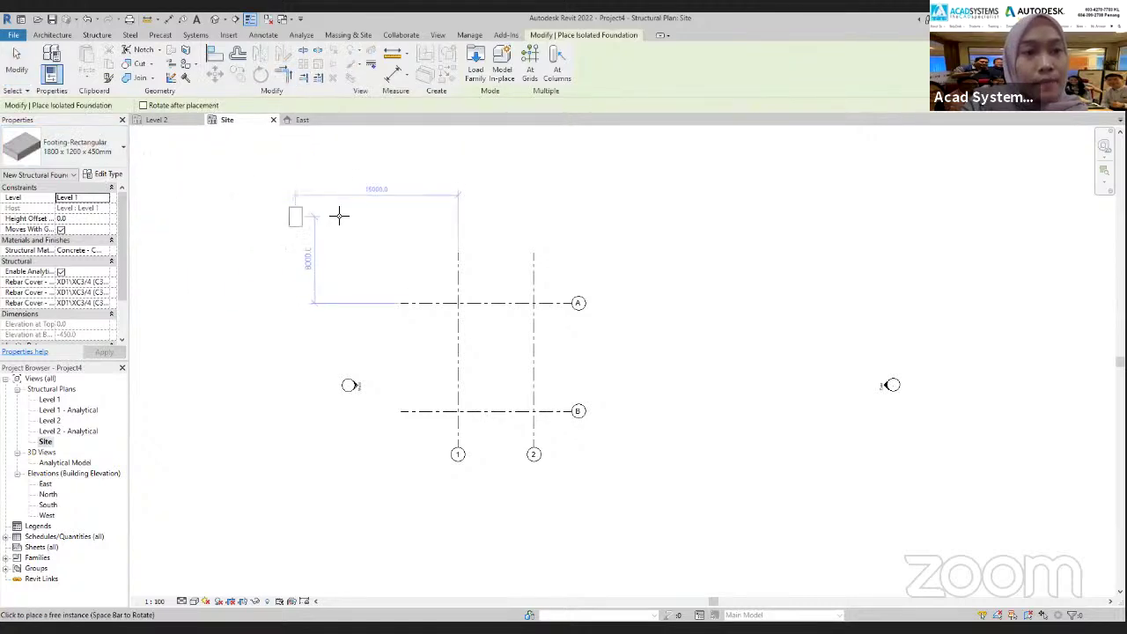
click(530, 63)
drag(555, 435, 410, 275)
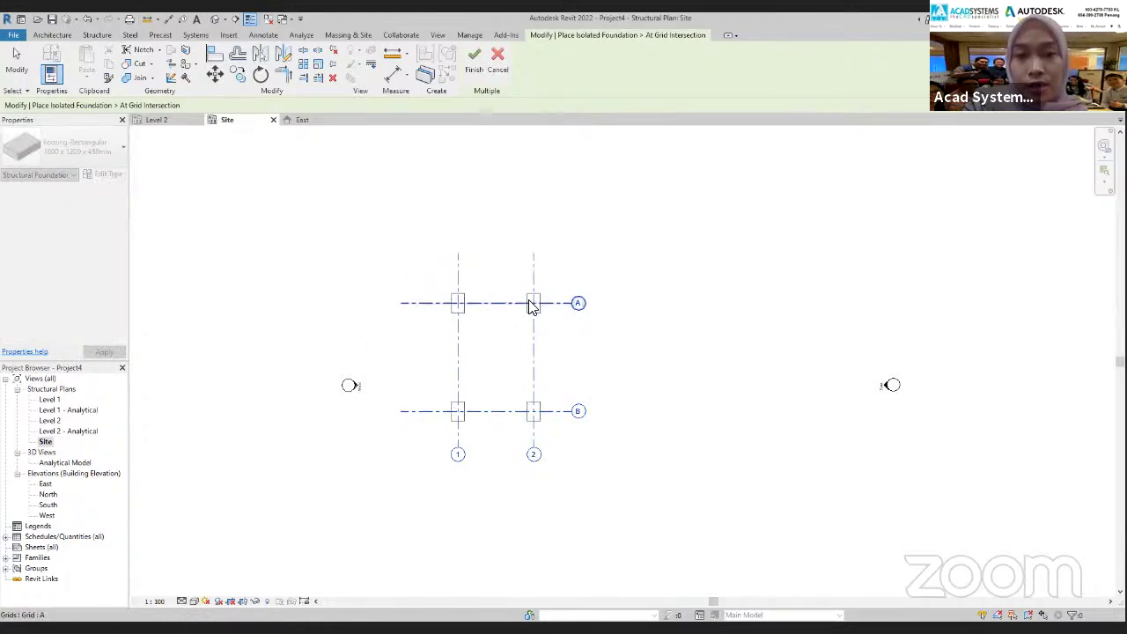
click(474, 62)
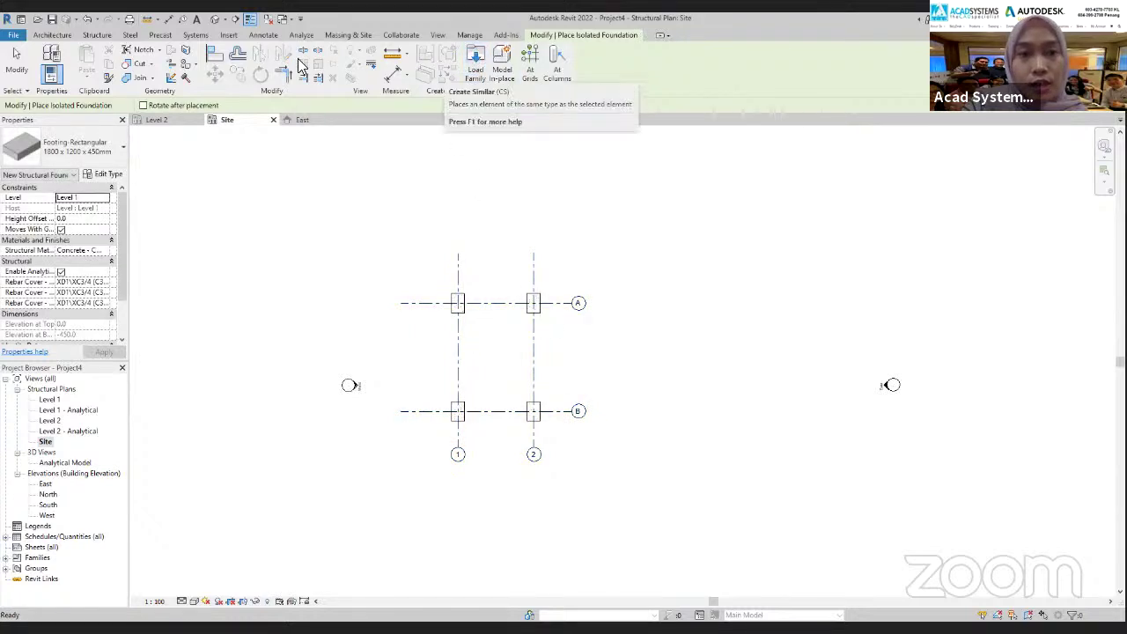
click(217, 21)
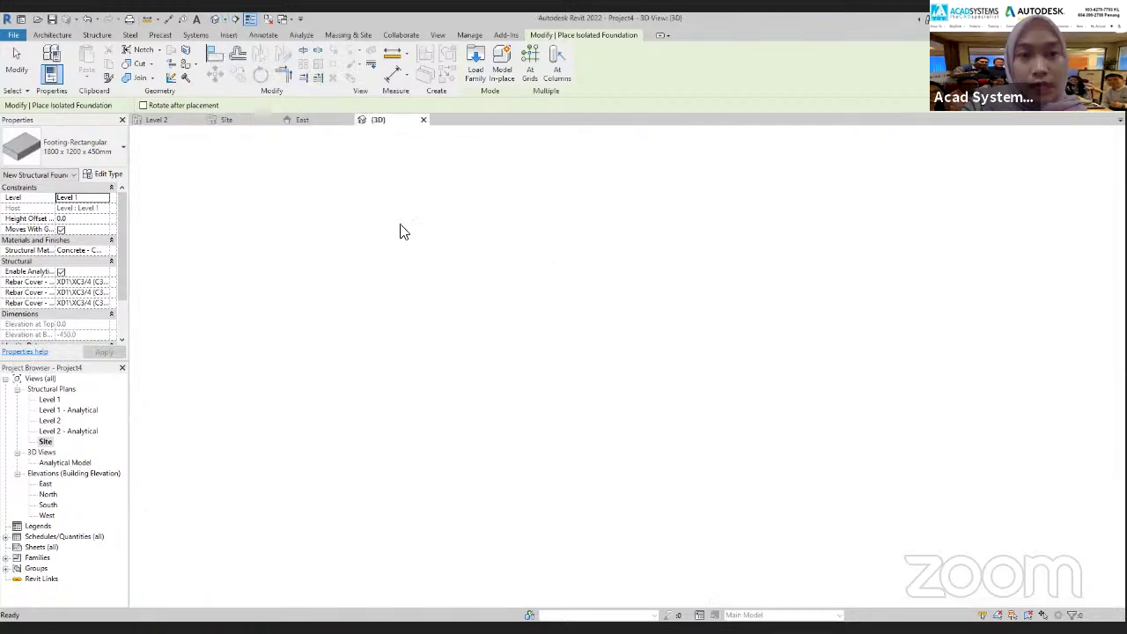
key(Escape)
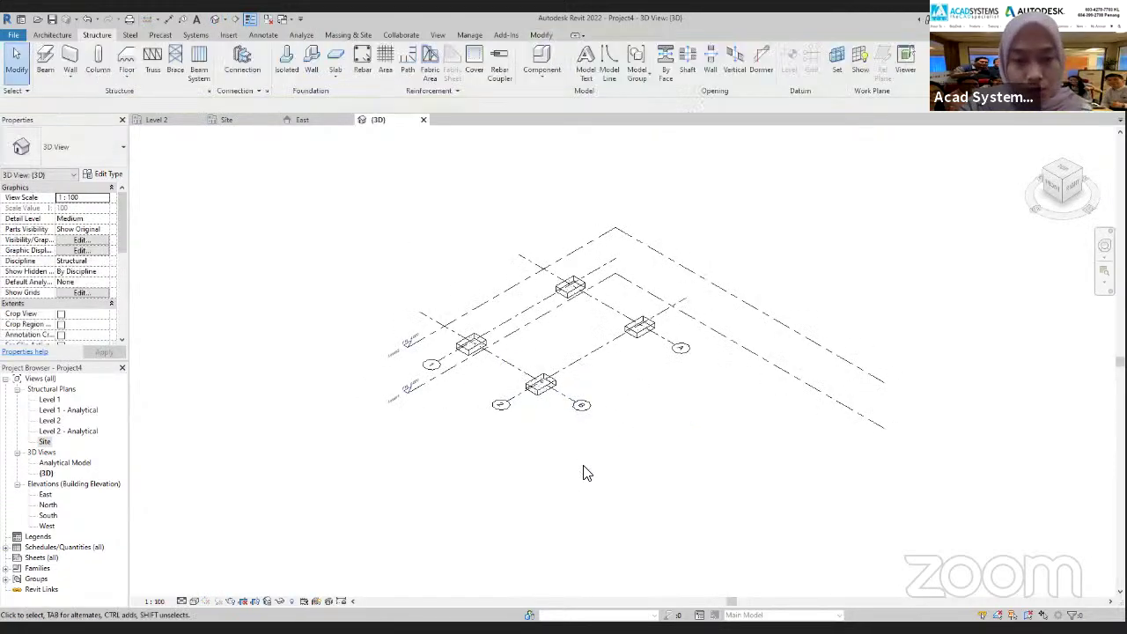
Place vertical UB305x102x25 structural columns at all four grid intersections in the Site plan
shift+middle_drag(584, 470, 608, 339)
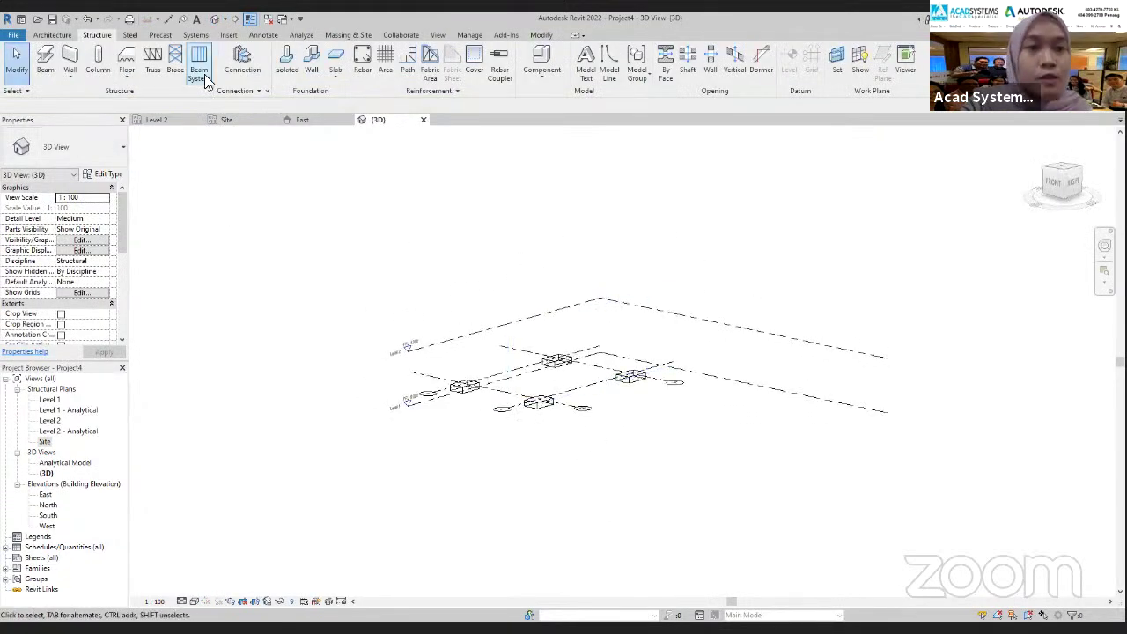
click(241, 119)
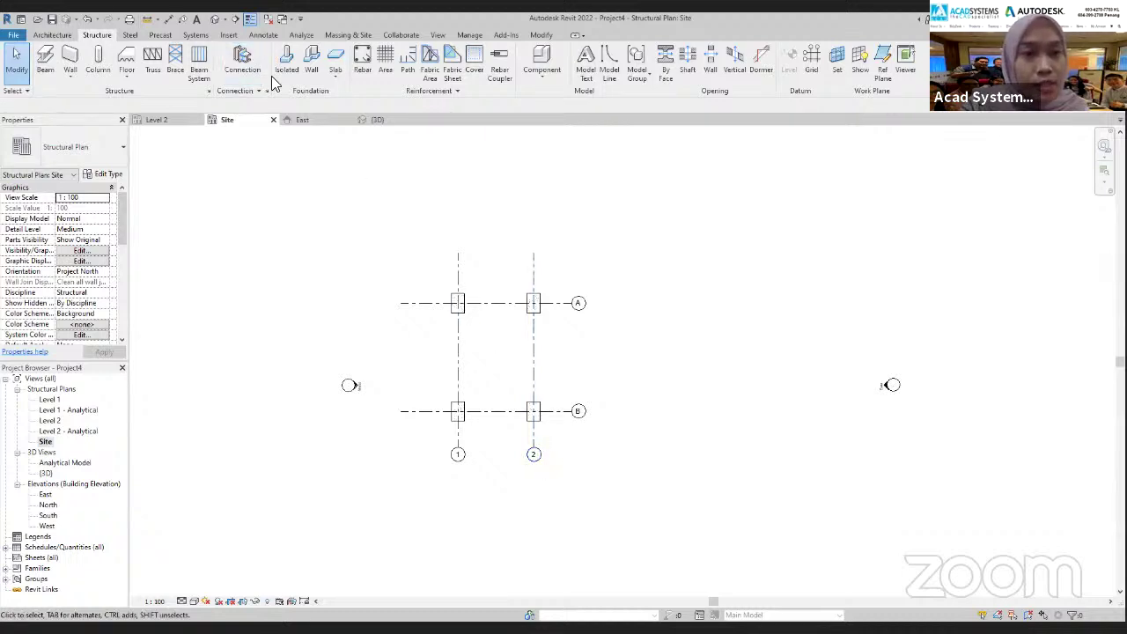
click(98, 68)
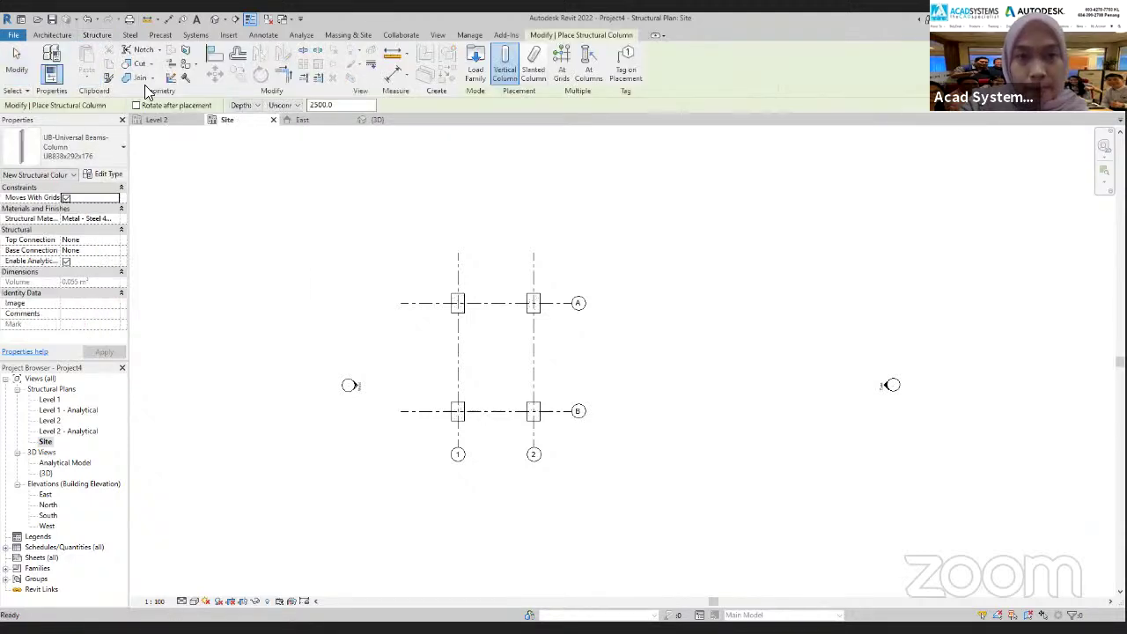
click(118, 139)
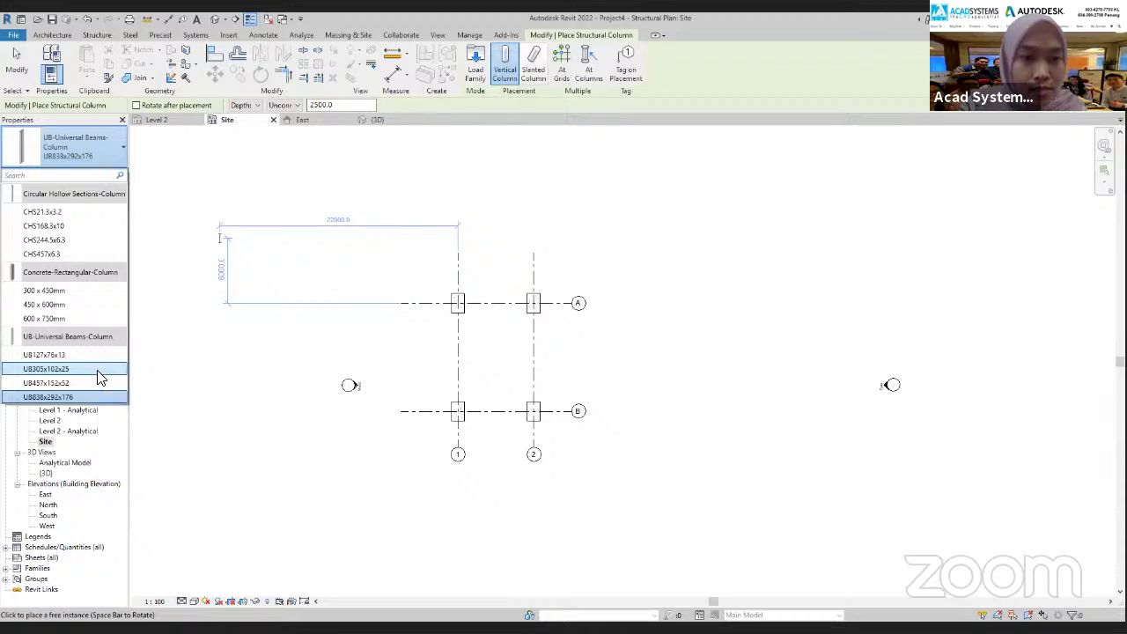
click(97, 370)
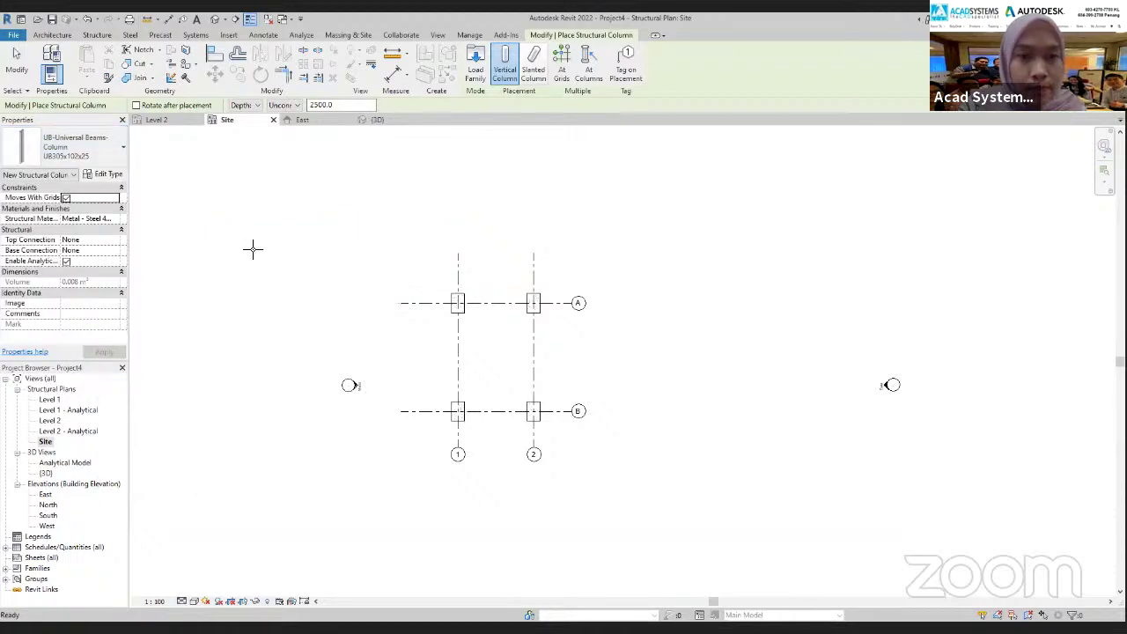
click(562, 65)
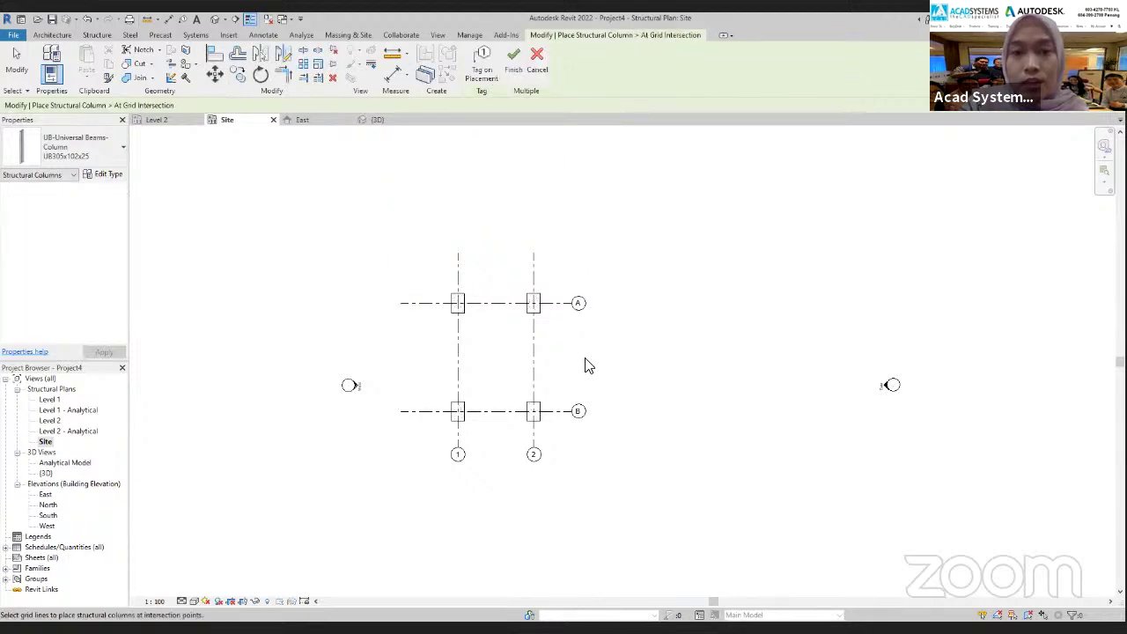
drag(557, 435, 398, 278)
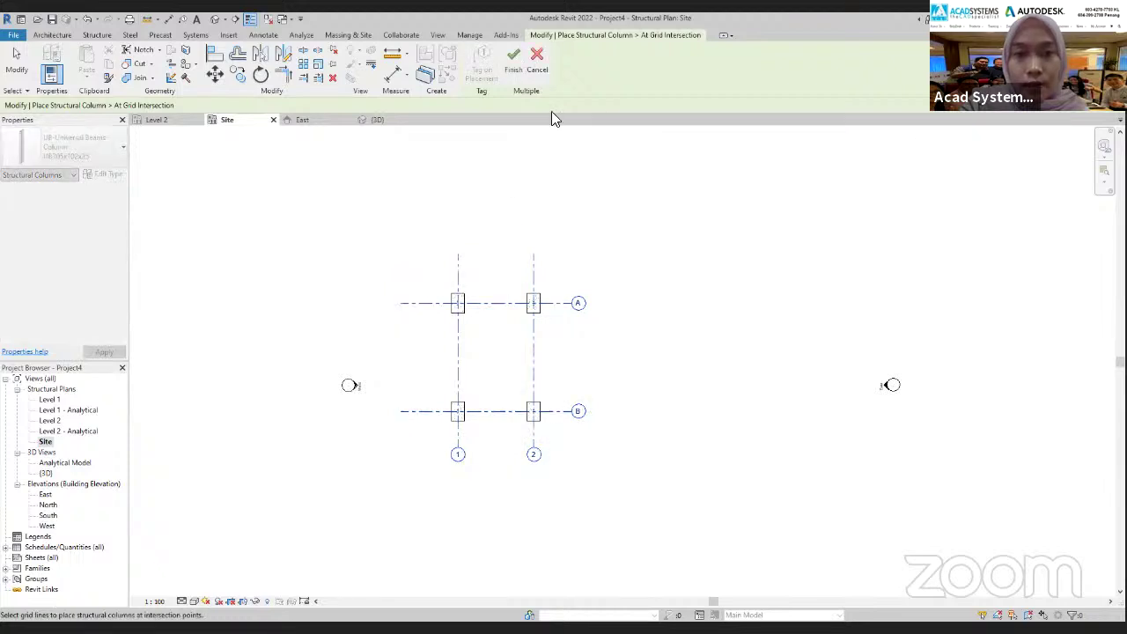
click(511, 64)
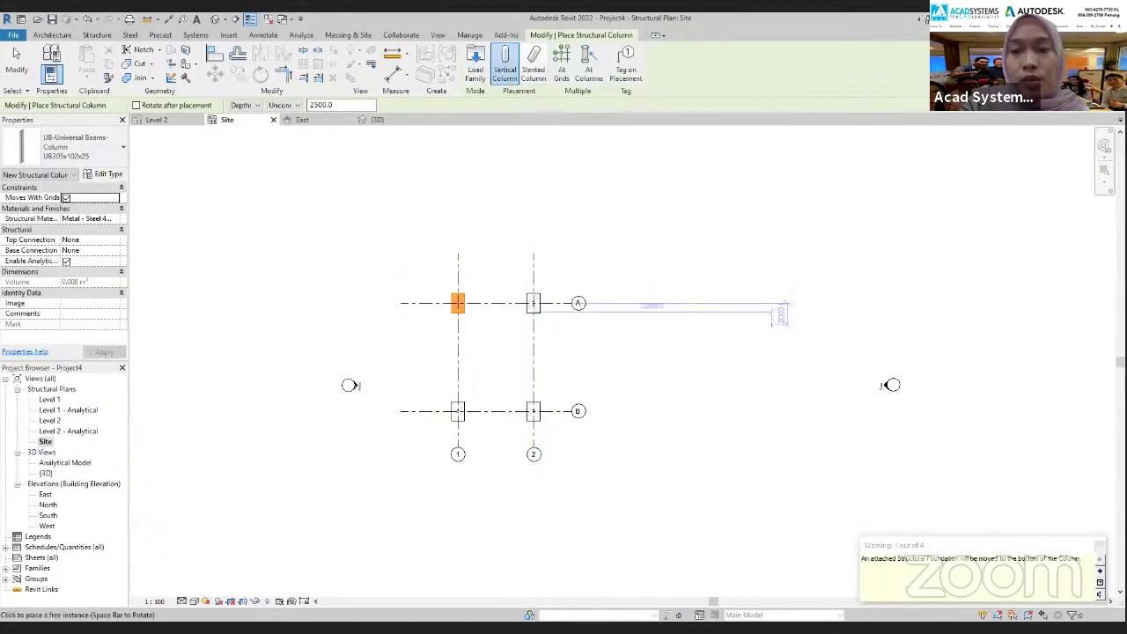
key(Escape)
key(Escape)
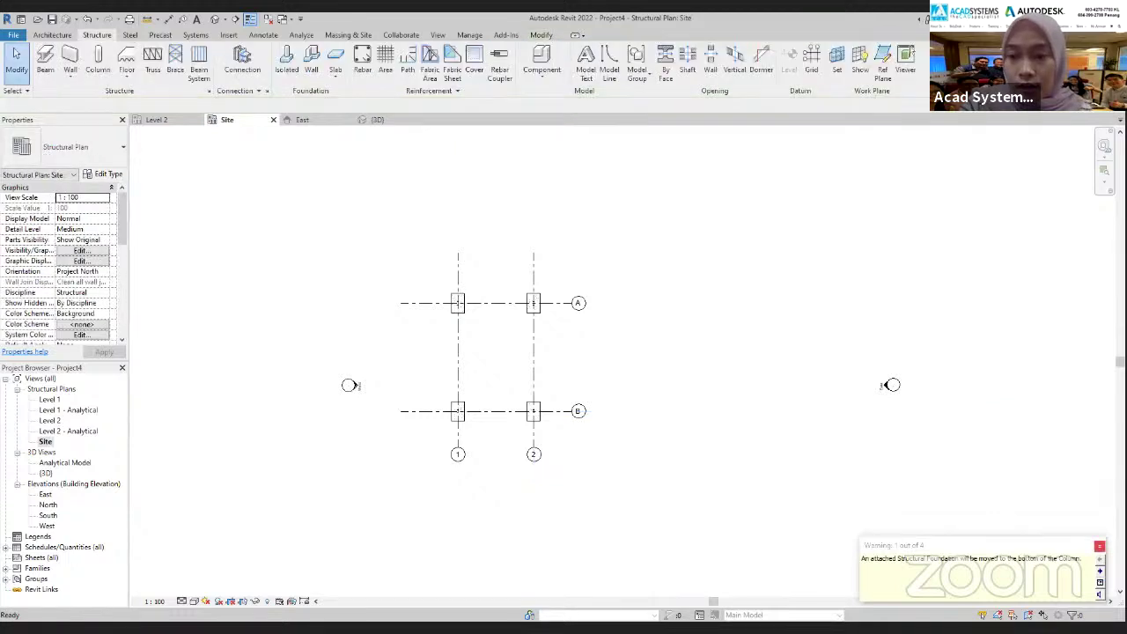
Inspect the new steel columns up close in the Site plan and the 3D view
scroll(536, 313, up, 3)
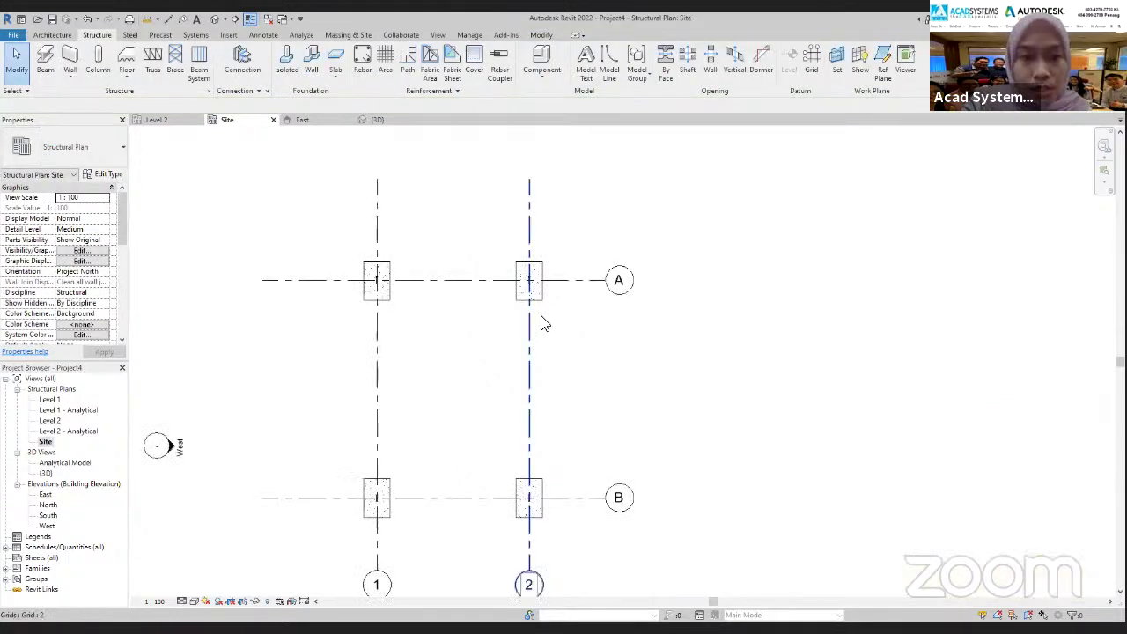
click(377, 121)
scroll(520, 464, up, 3)
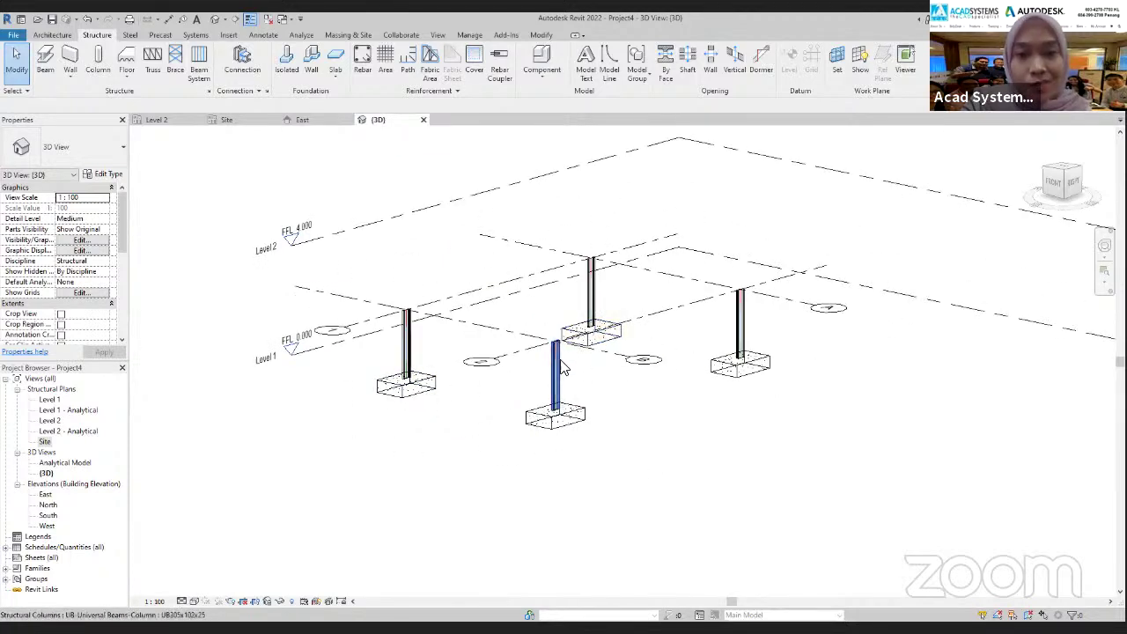
In the Site plan, select all instances of the UB305x102x25 column in the entire project, starting from the column at A-1
click(221, 120)
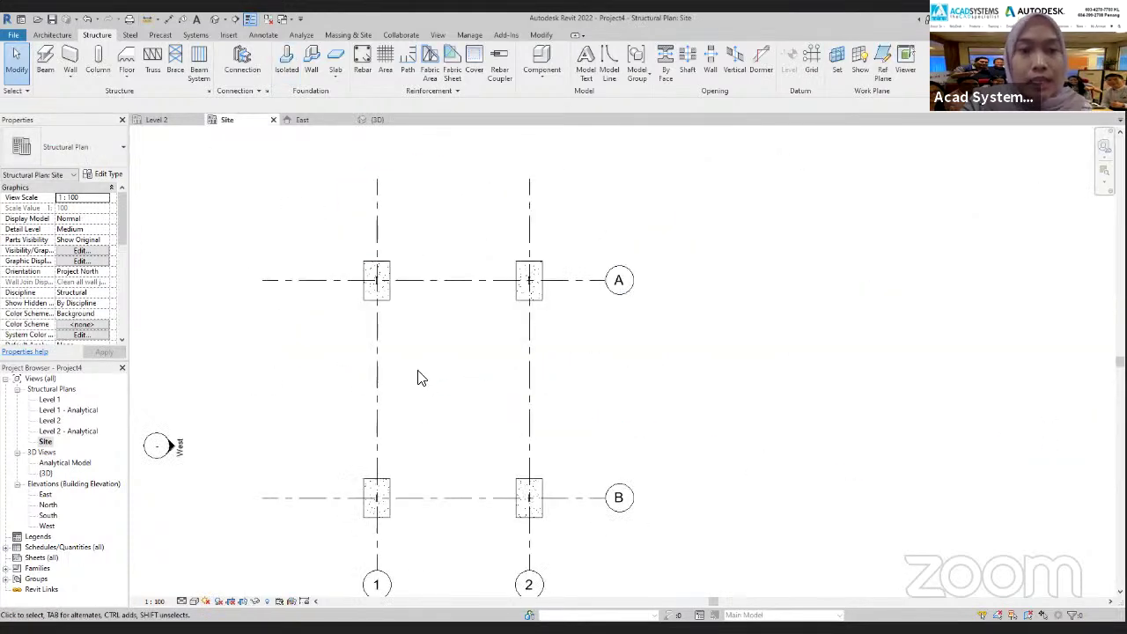
scroll(379, 287, up, 2)
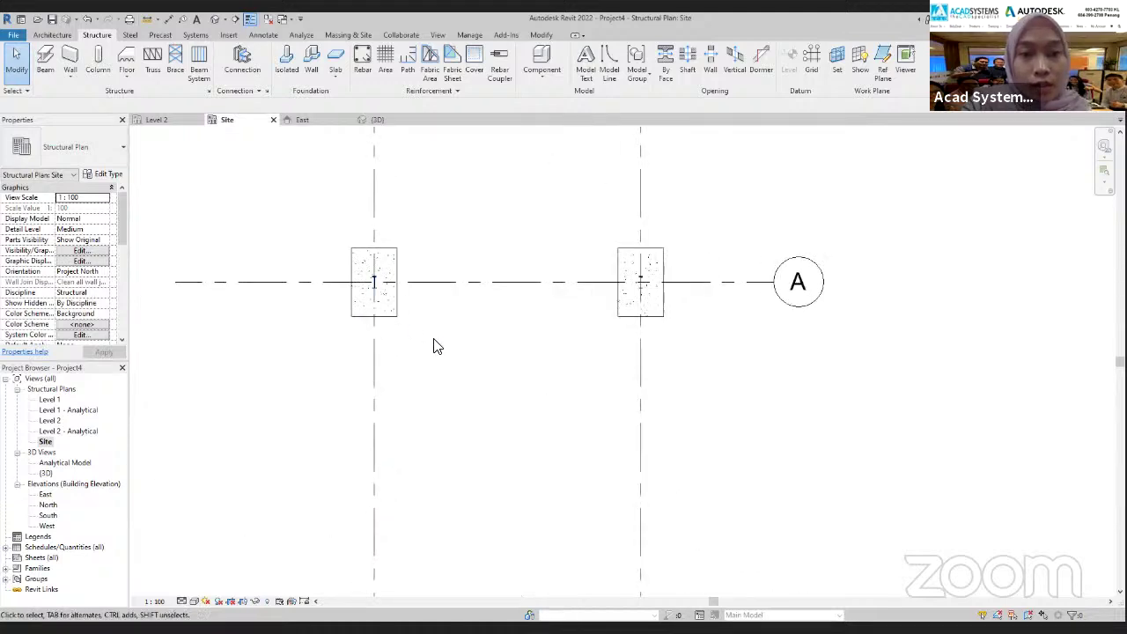
click(375, 284)
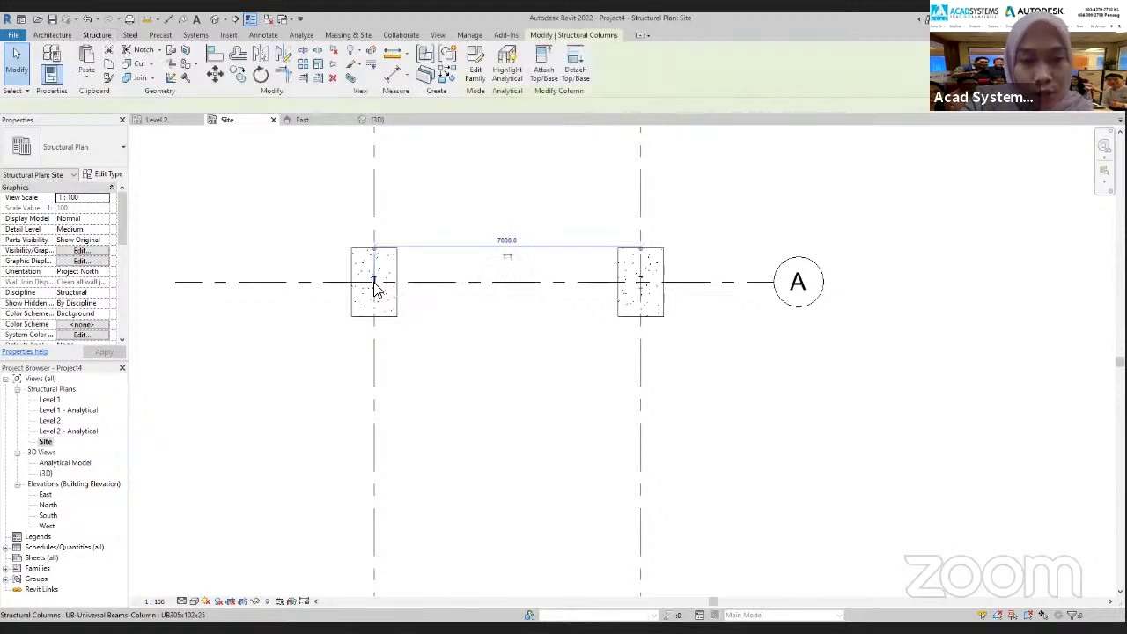
right_click(374, 286)
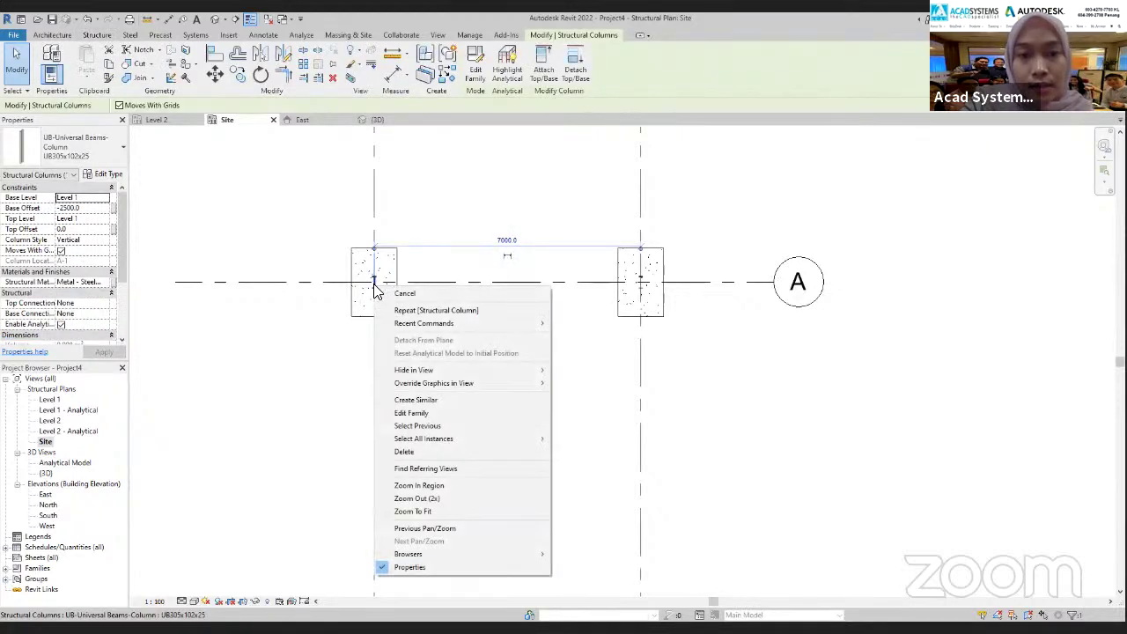
mouse_move(460, 438)
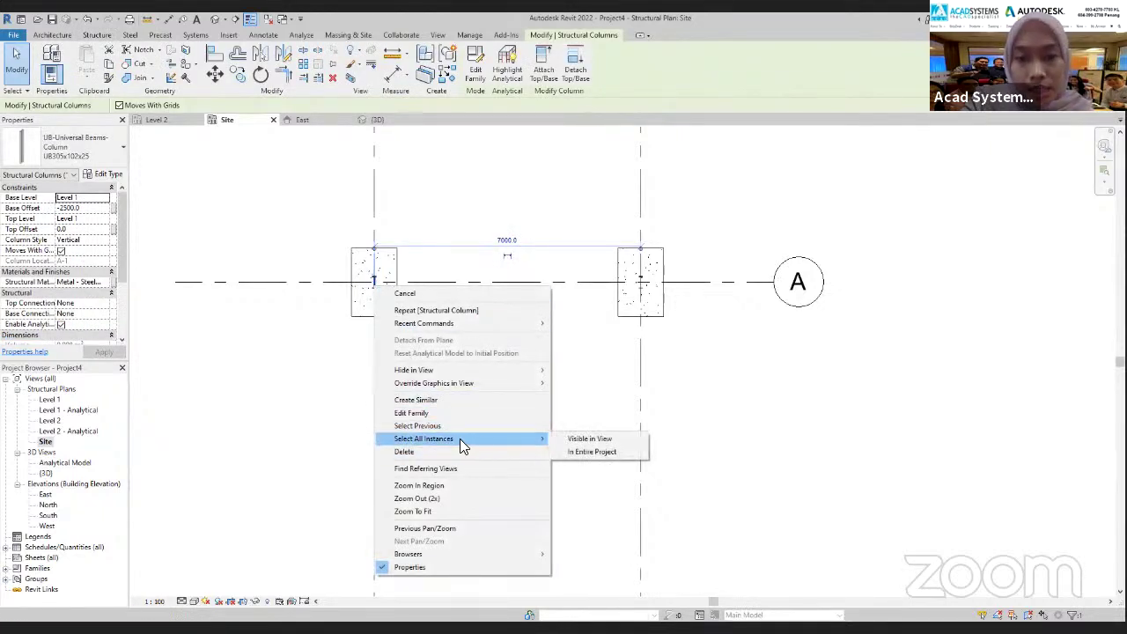
click(597, 453)
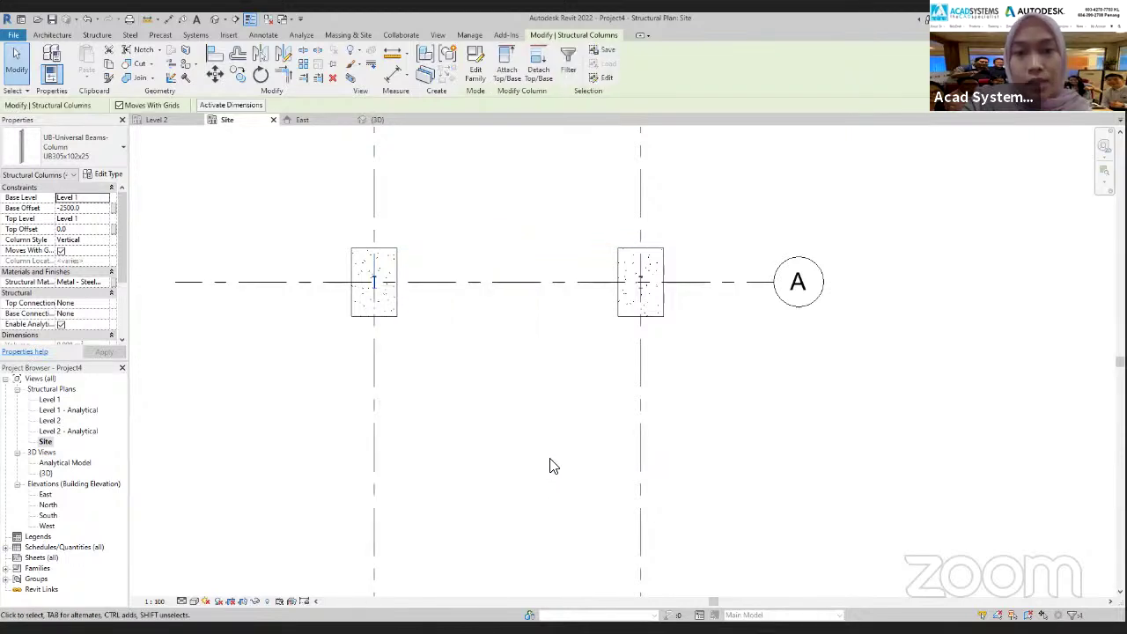
Examine the selected columns on their foundations along grids A and B
middle_drag(553, 466, 549, 224)
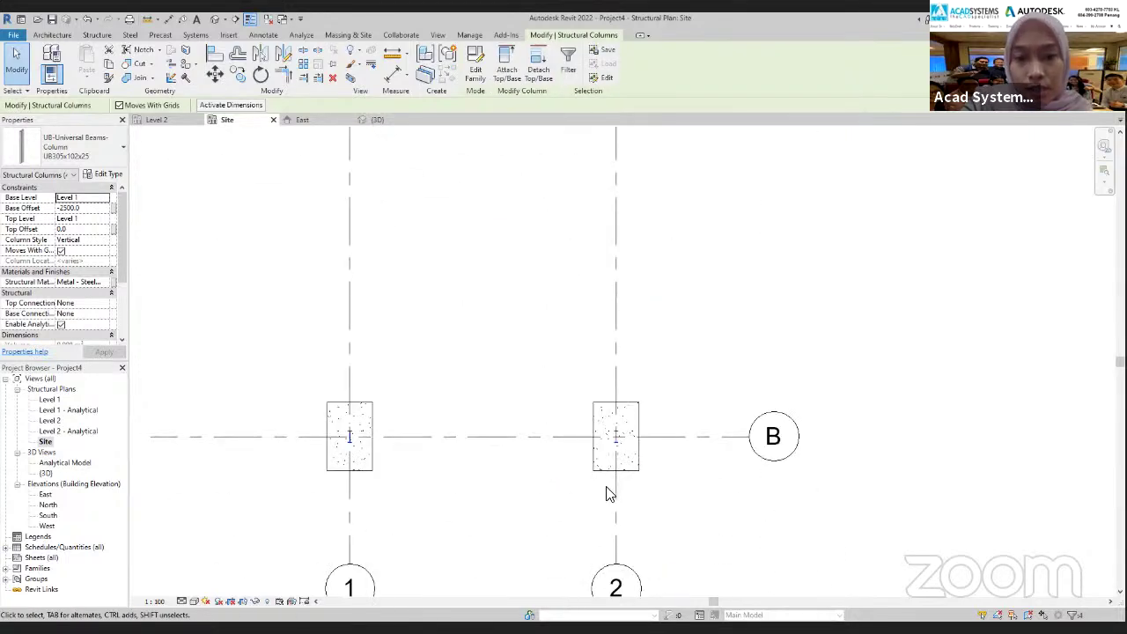
scroll(616, 470, up, 3)
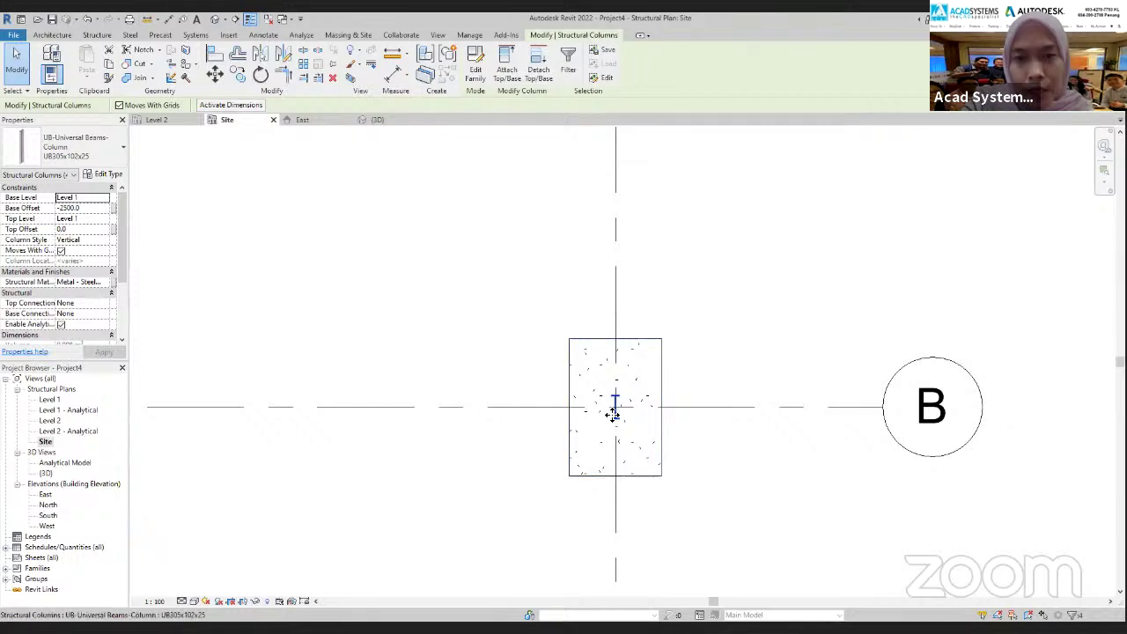
middle_drag(611, 424, 643, 398)
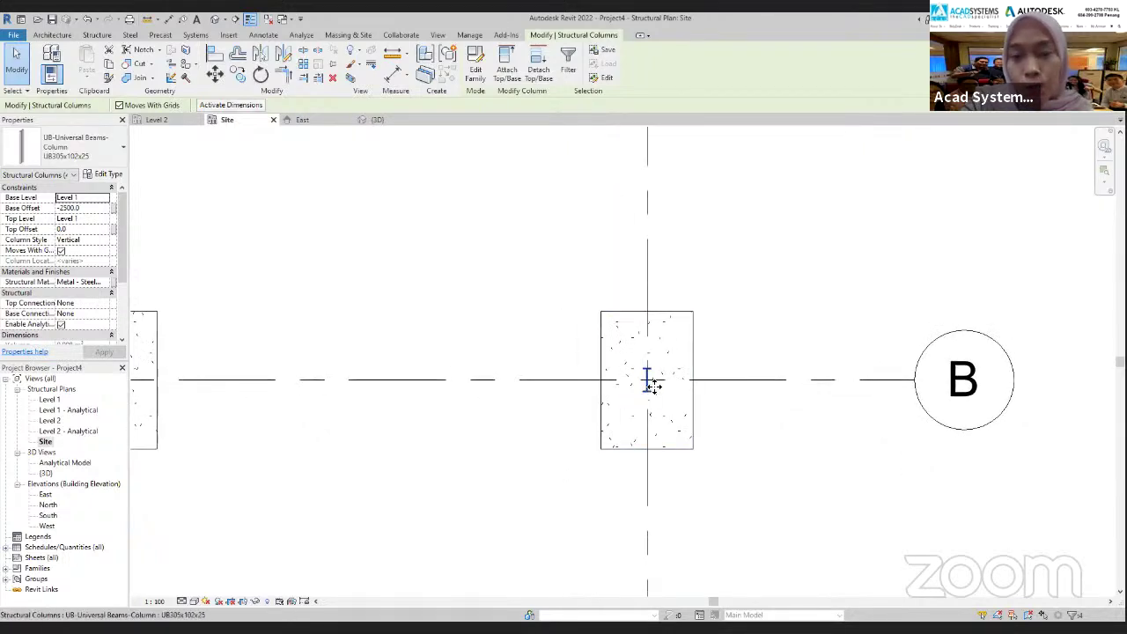
scroll(446, 420, down, 3)
middle_drag(464, 437, 510, 489)
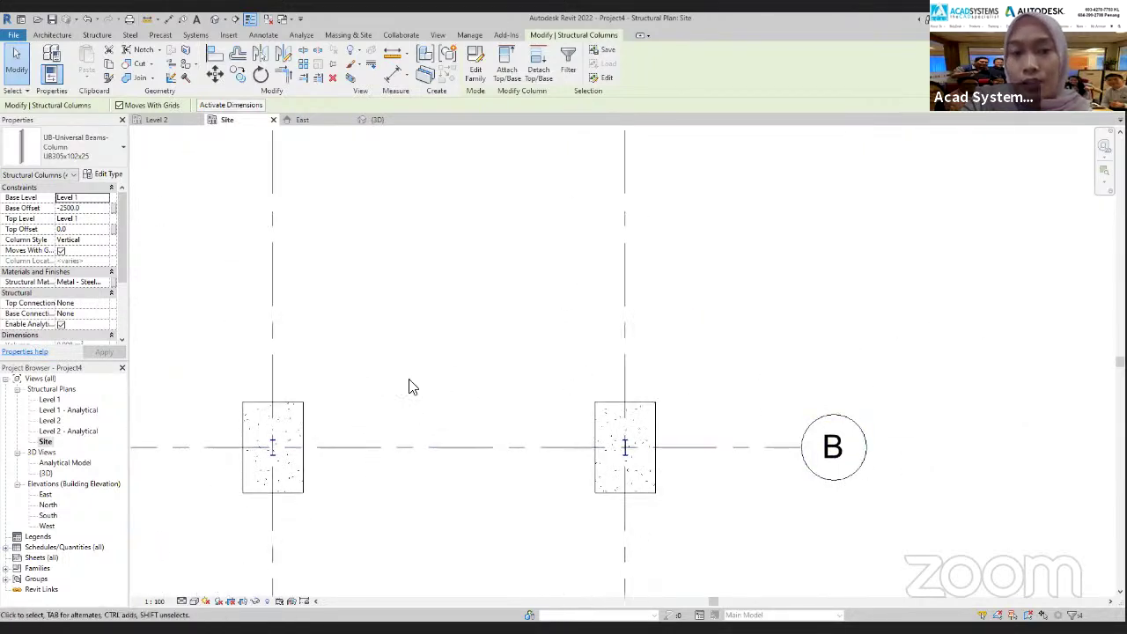
scroll(412, 387, down, 2)
middle_drag(418, 400, 418, 505)
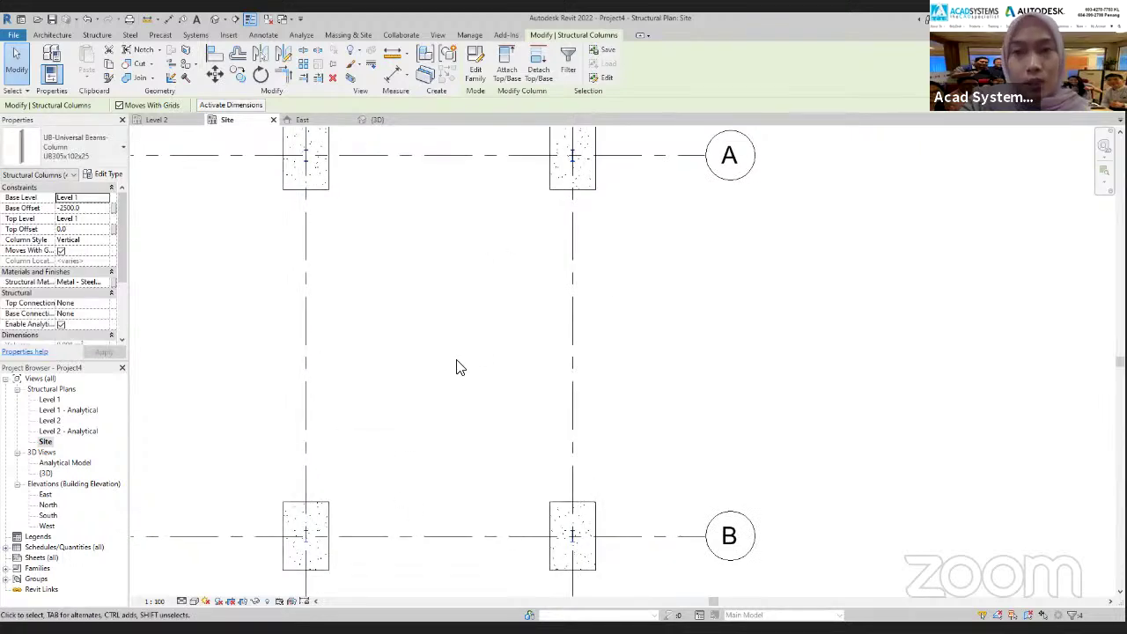
middle_drag(458, 368, 514, 350)
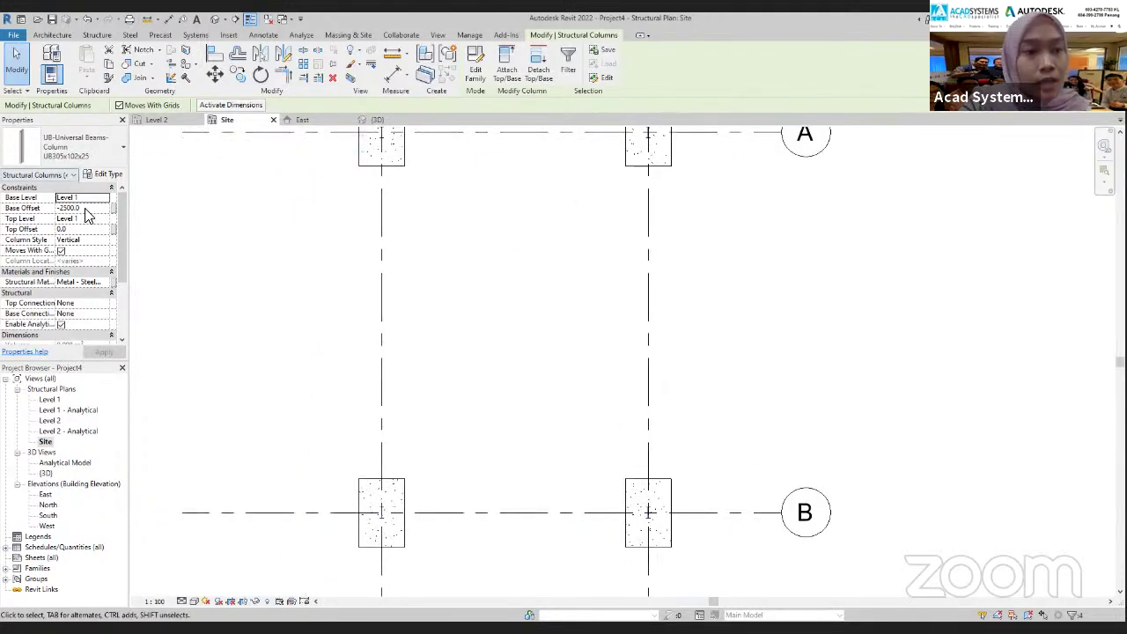
Try to set the base offset of the selected columns to 0
click(82, 209)
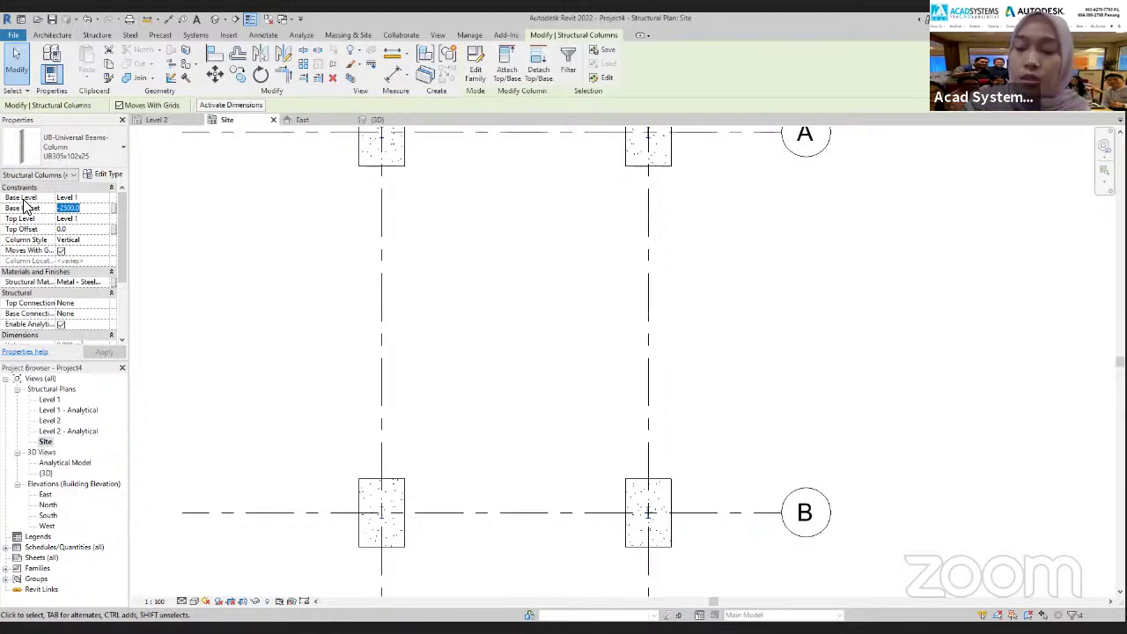
text(0)
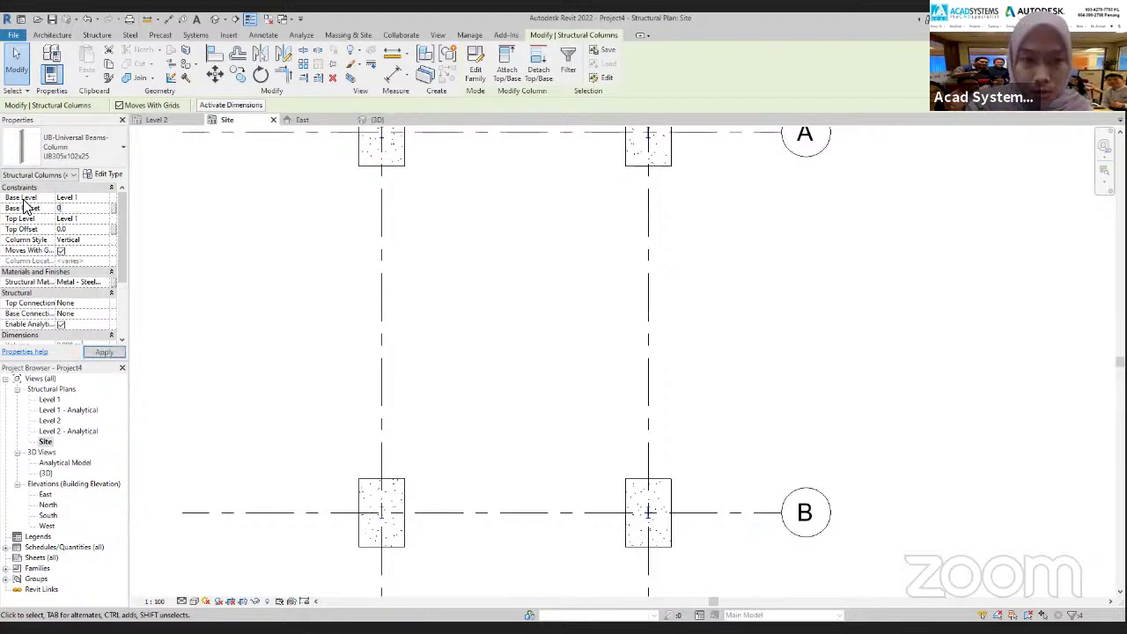
click(79, 220)
click(659, 361)
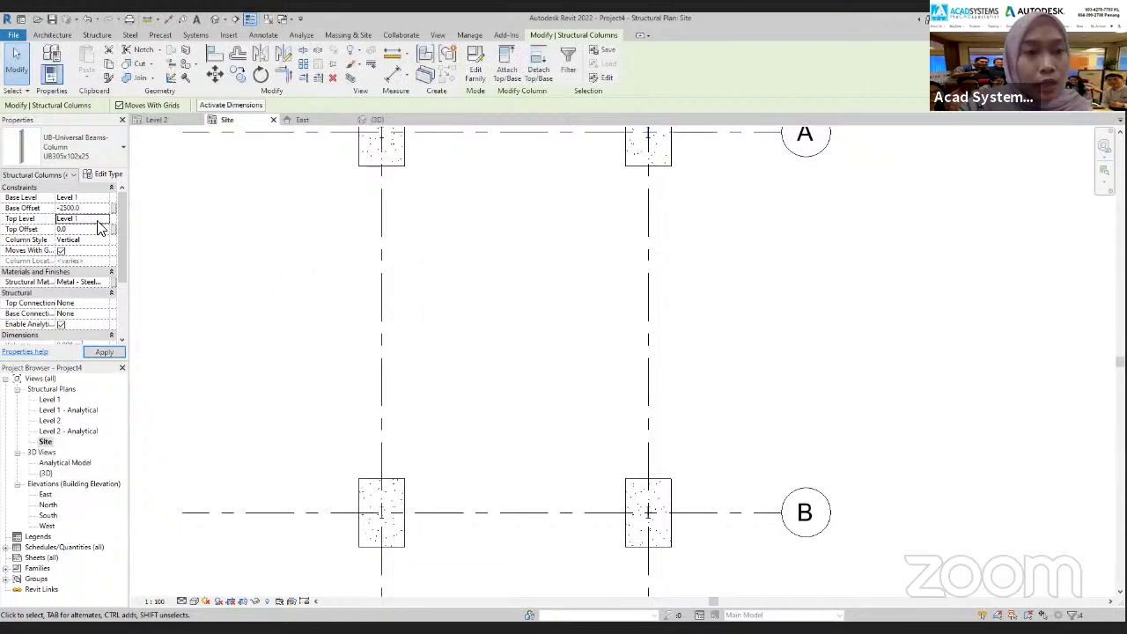
Set the selected columns' top level to Level 2, base offset to 0 and top offset to 1000, and check them in 3D
click(109, 222)
click(109, 219)
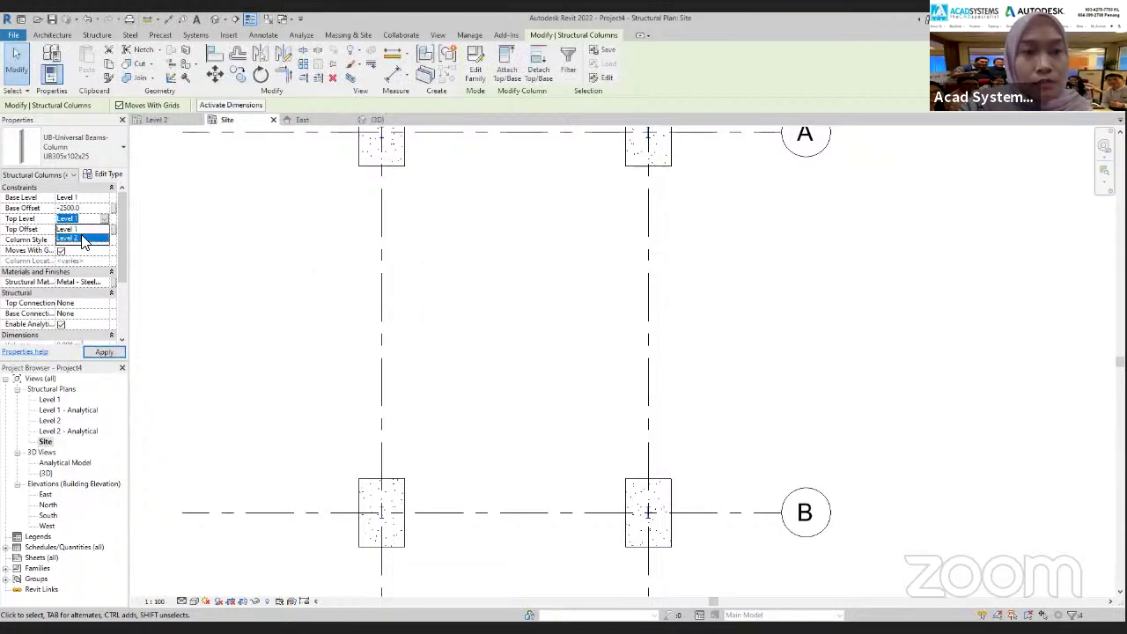
click(77, 239)
click(88, 209)
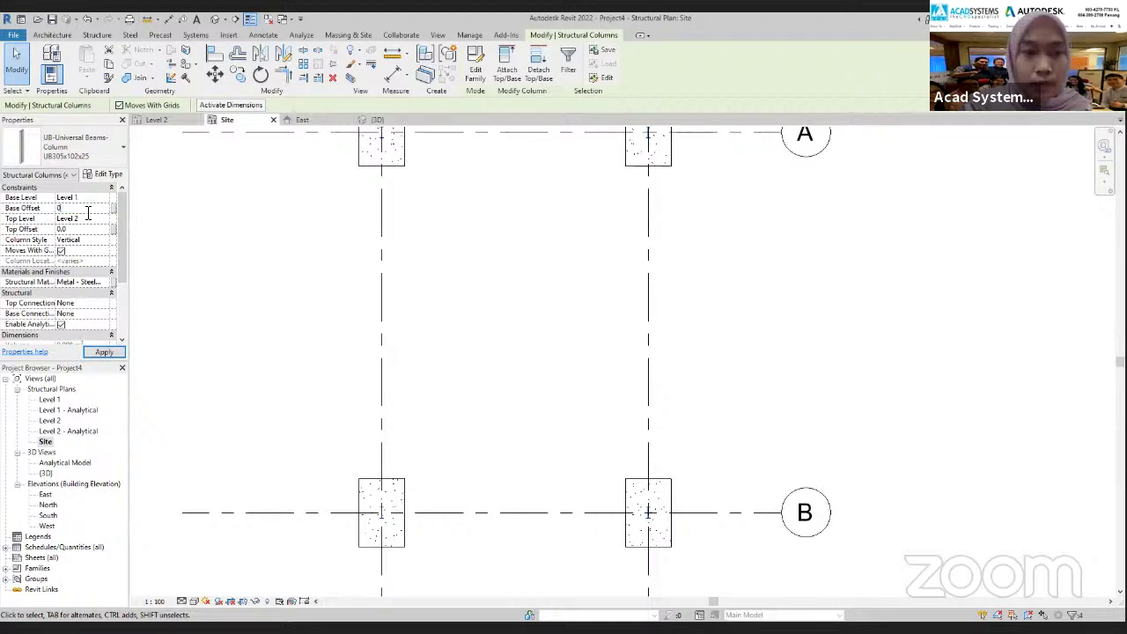
click(88, 231)
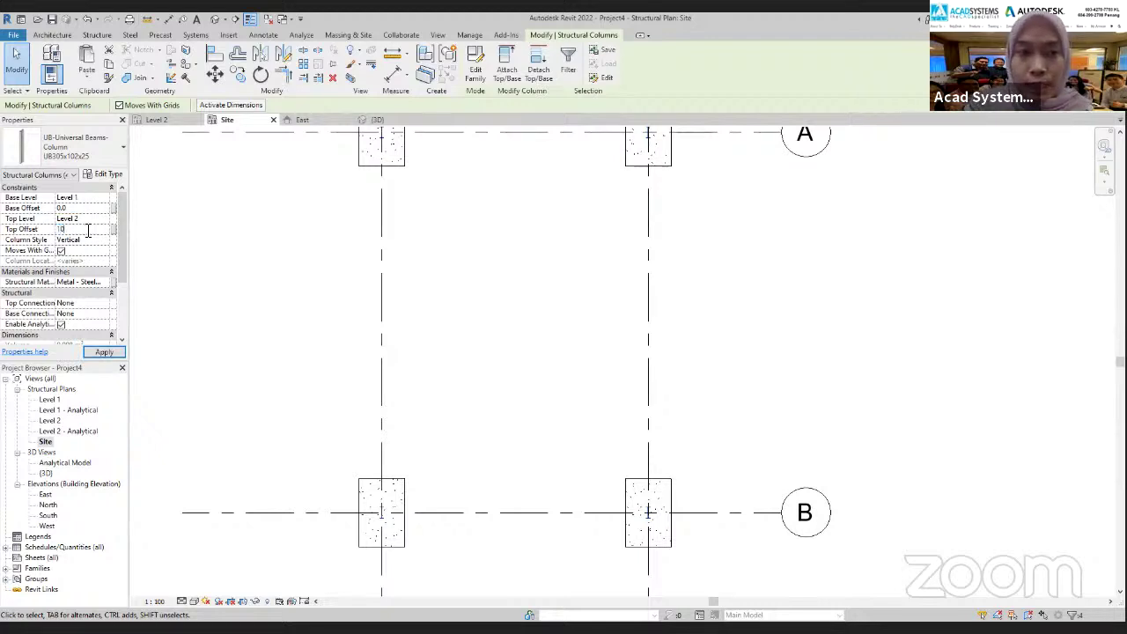
click(104, 353)
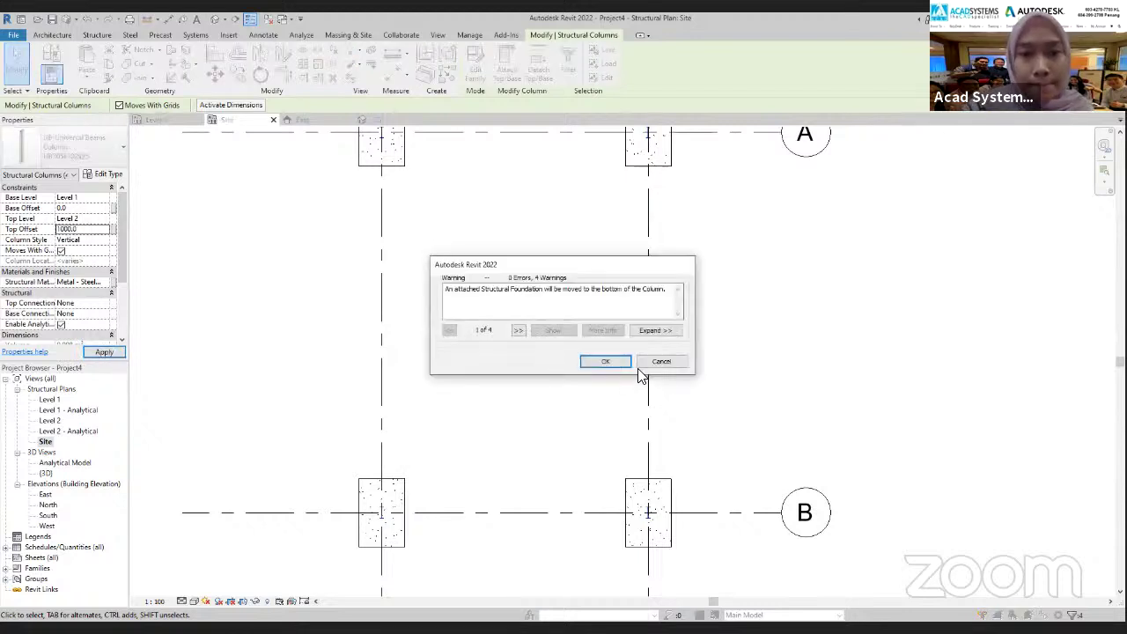
key(Return)
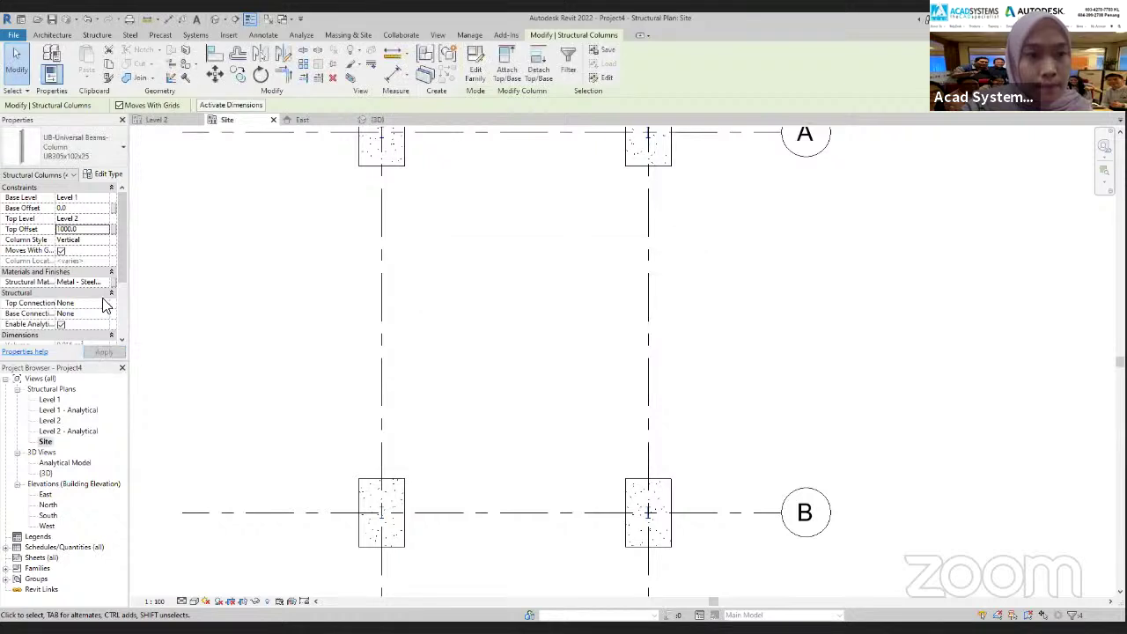
click(384, 120)
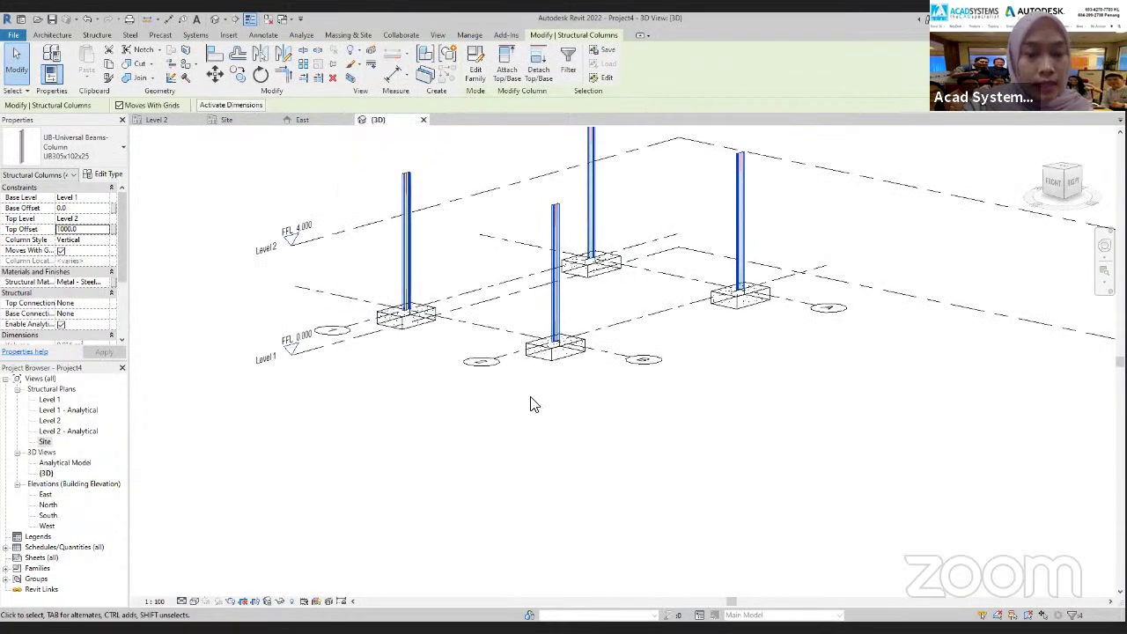
shift+middle_drag(533, 401, 538, 426)
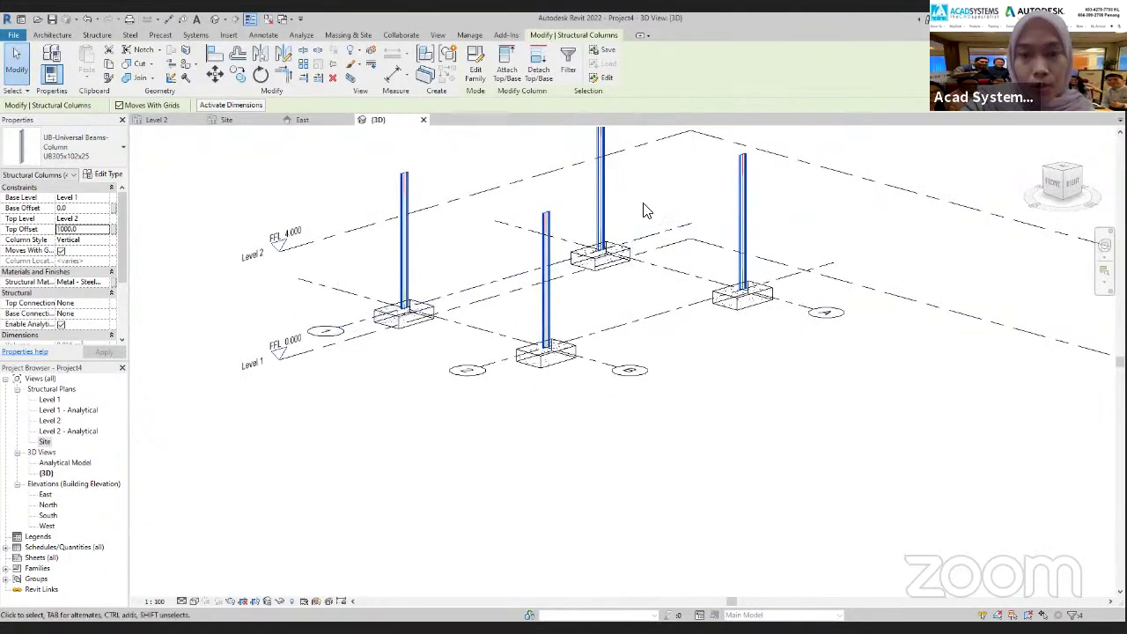
In the Site plan, place UB305x102x25 beams on all four grid lines between the columns and check them in 3D
click(242, 121)
scroll(604, 315, down, 1)
middle_drag(604, 314, 517, 383)
scroll(513, 328, down, 2)
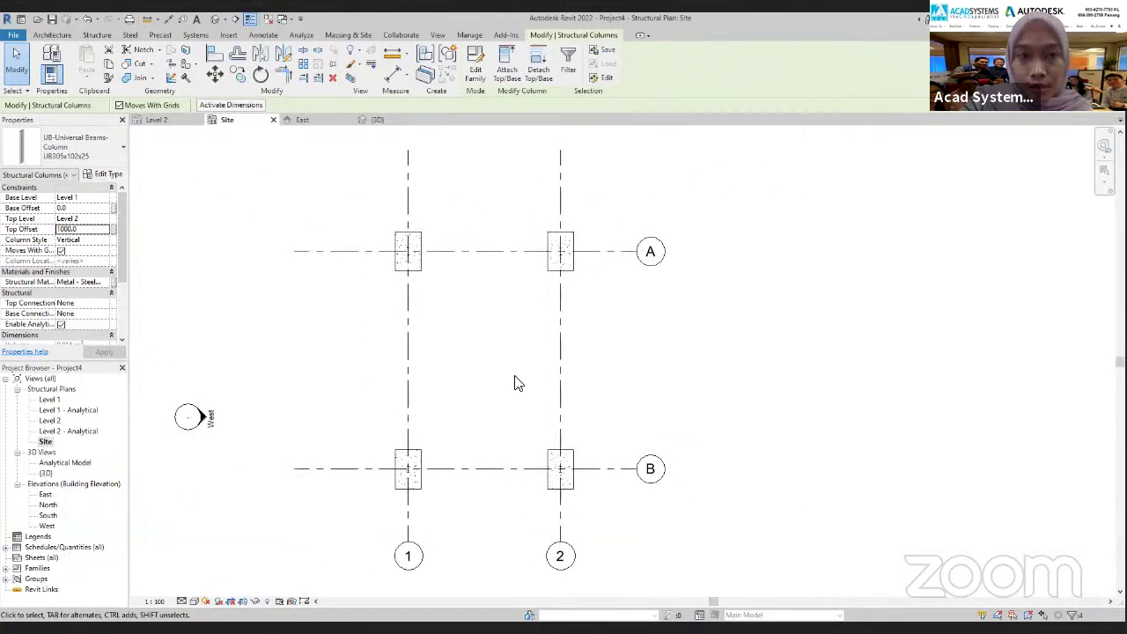
click(98, 35)
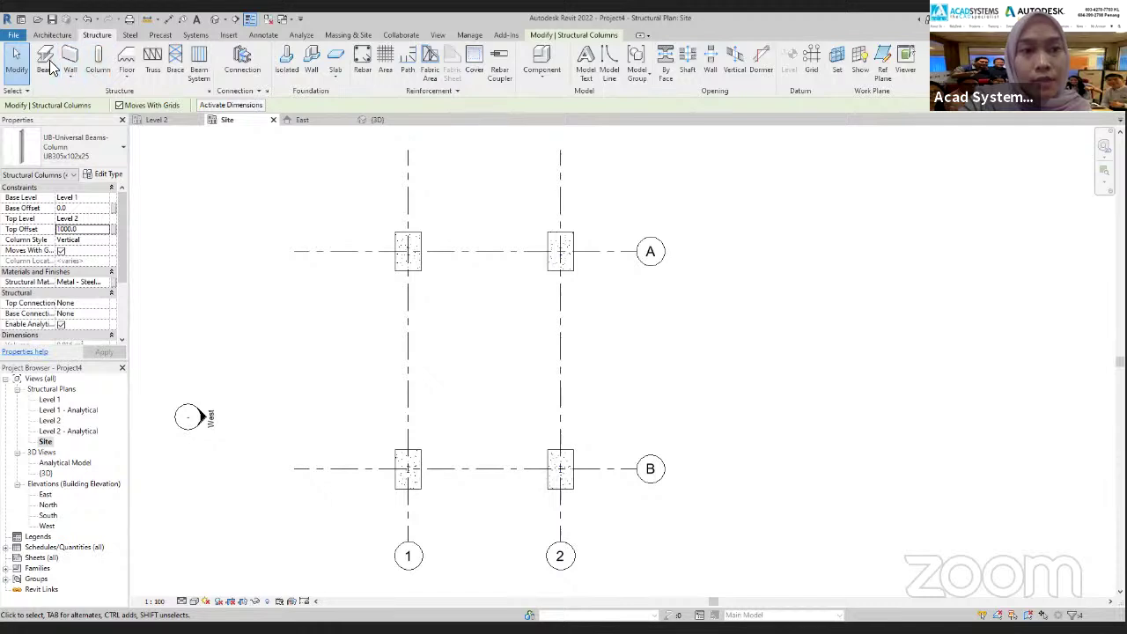
click(47, 66)
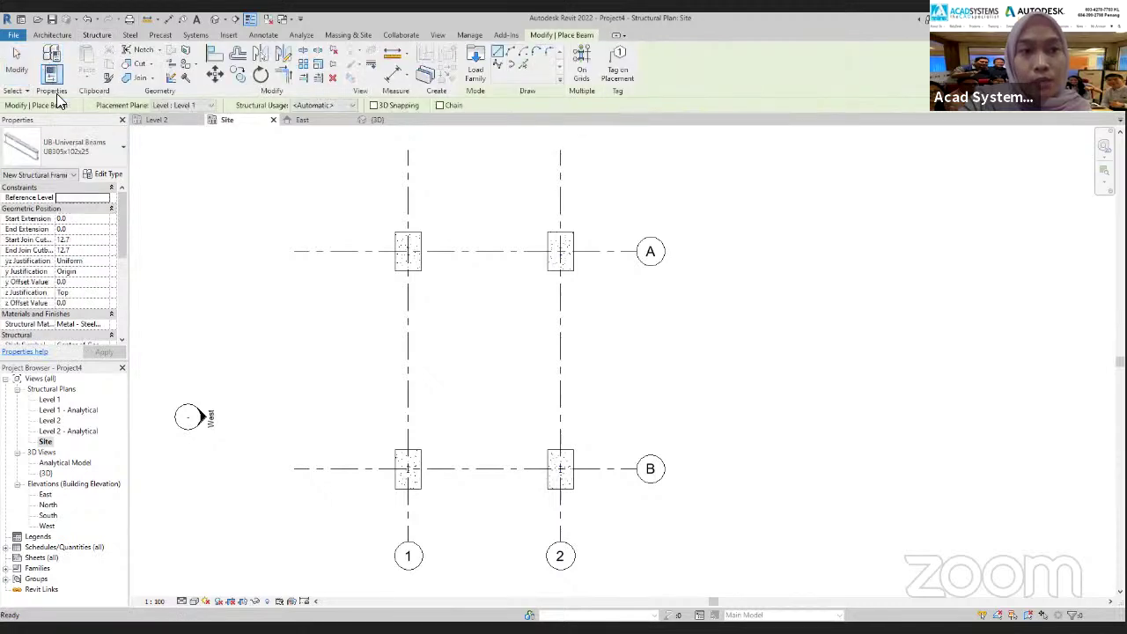
click(74, 145)
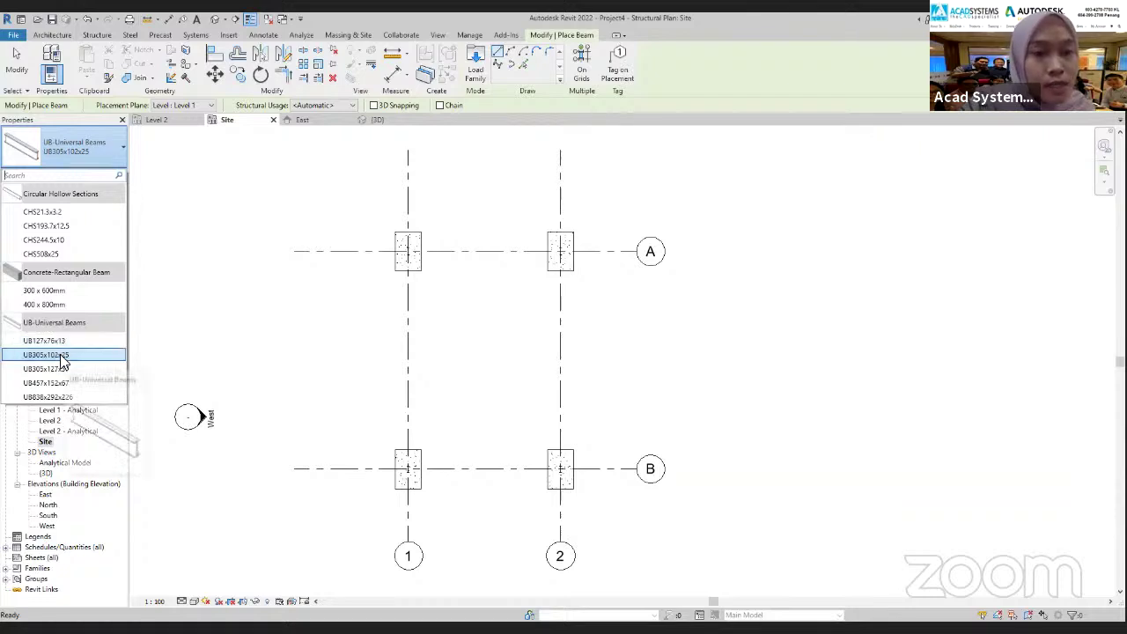
click(60, 356)
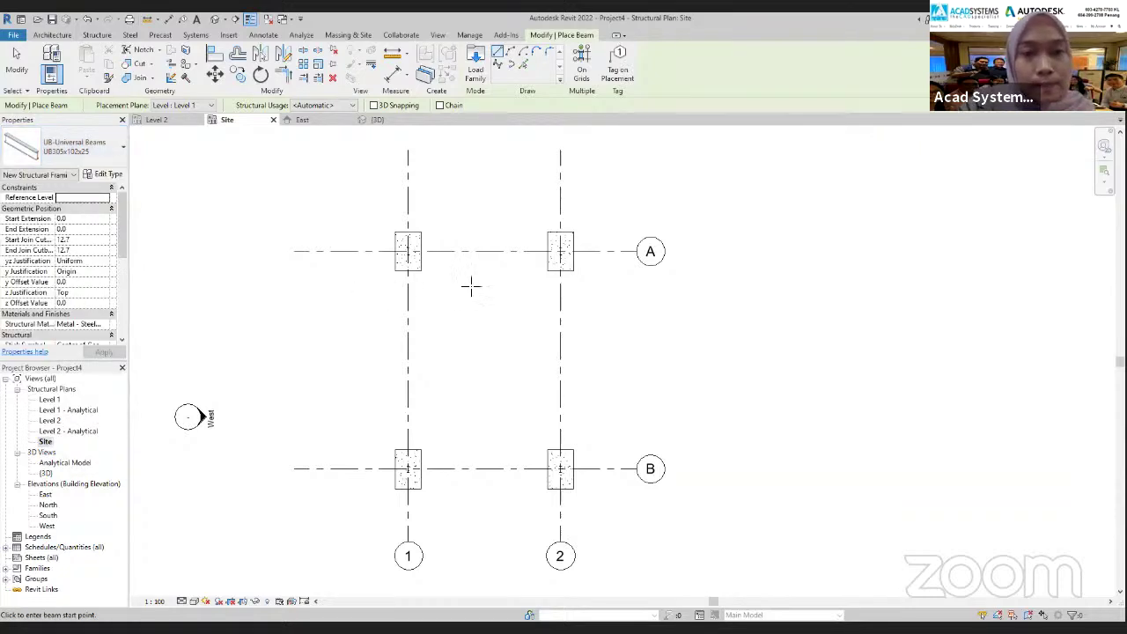
click(581, 77)
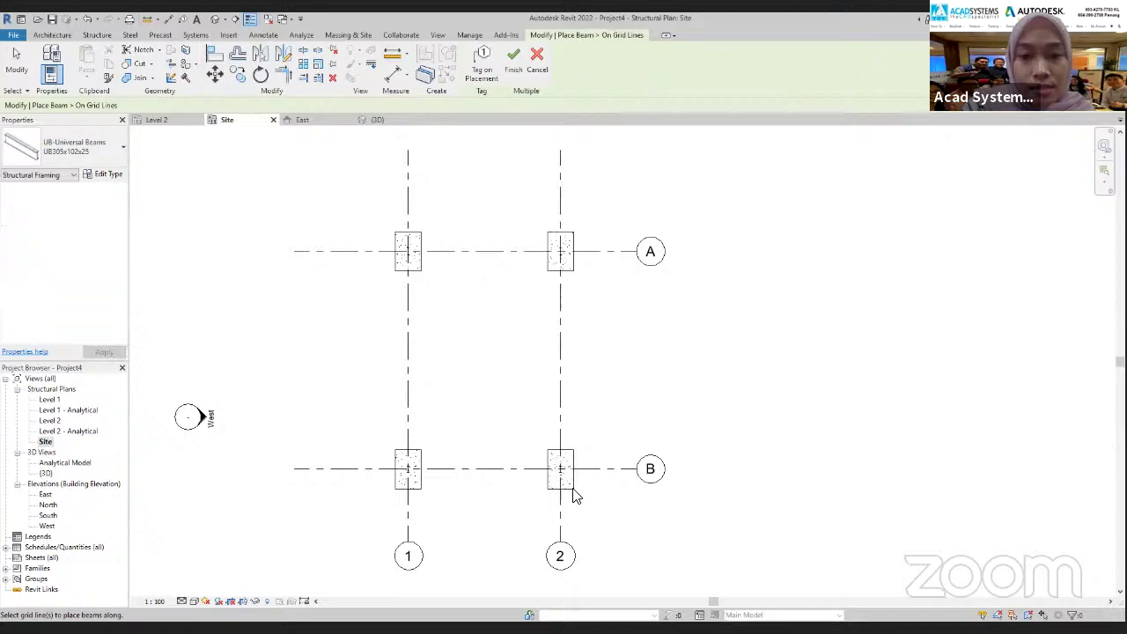
drag(605, 516, 284, 193)
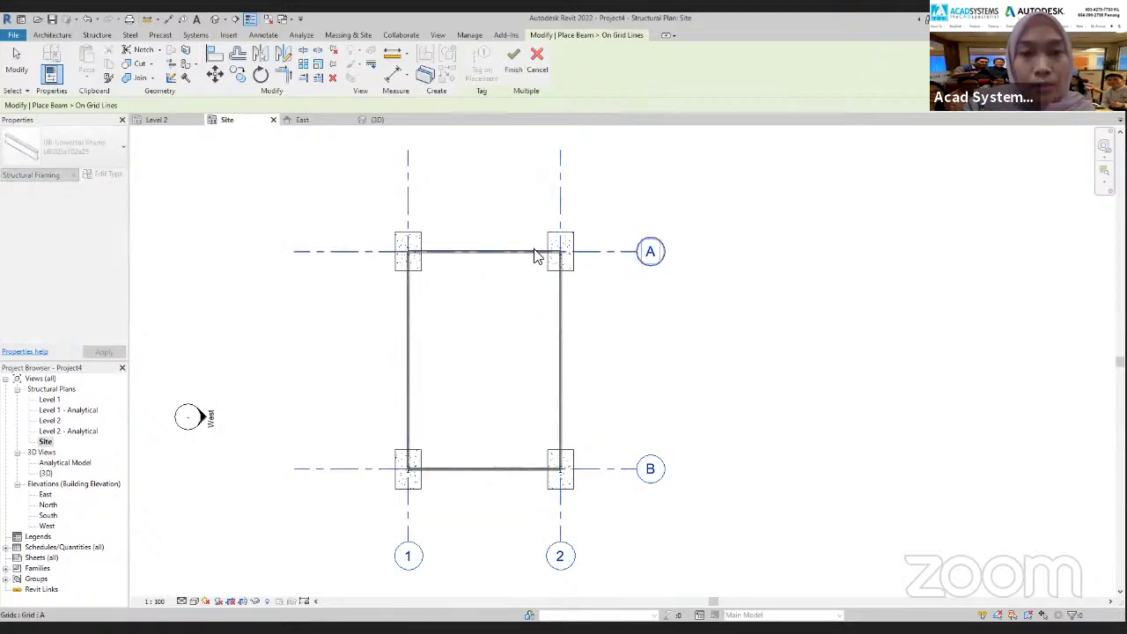
click(515, 74)
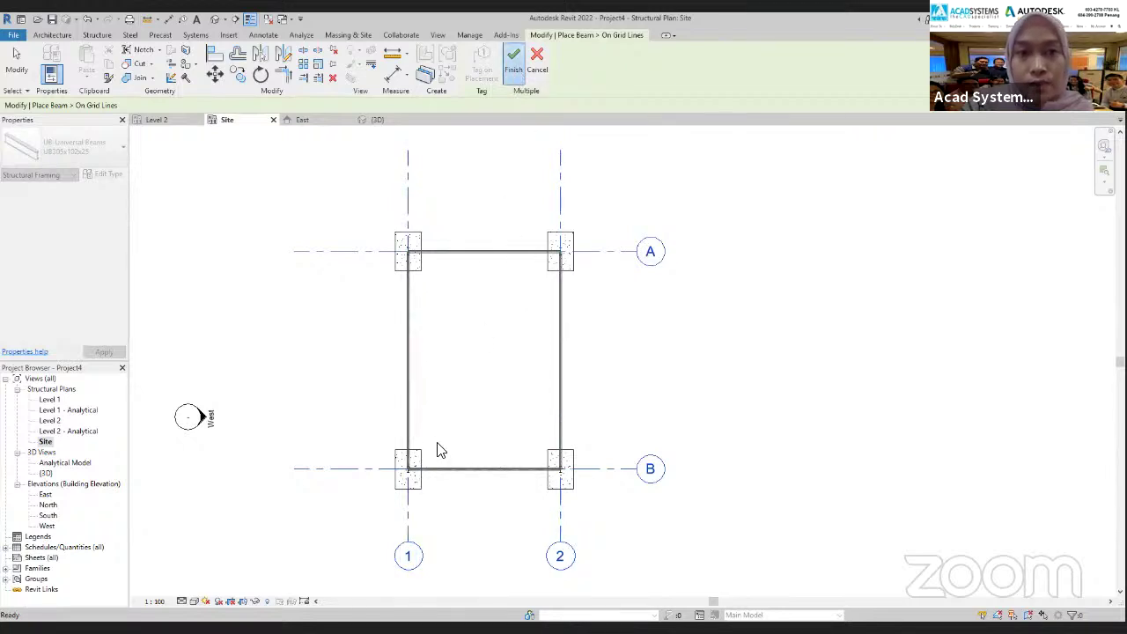
click(377, 119)
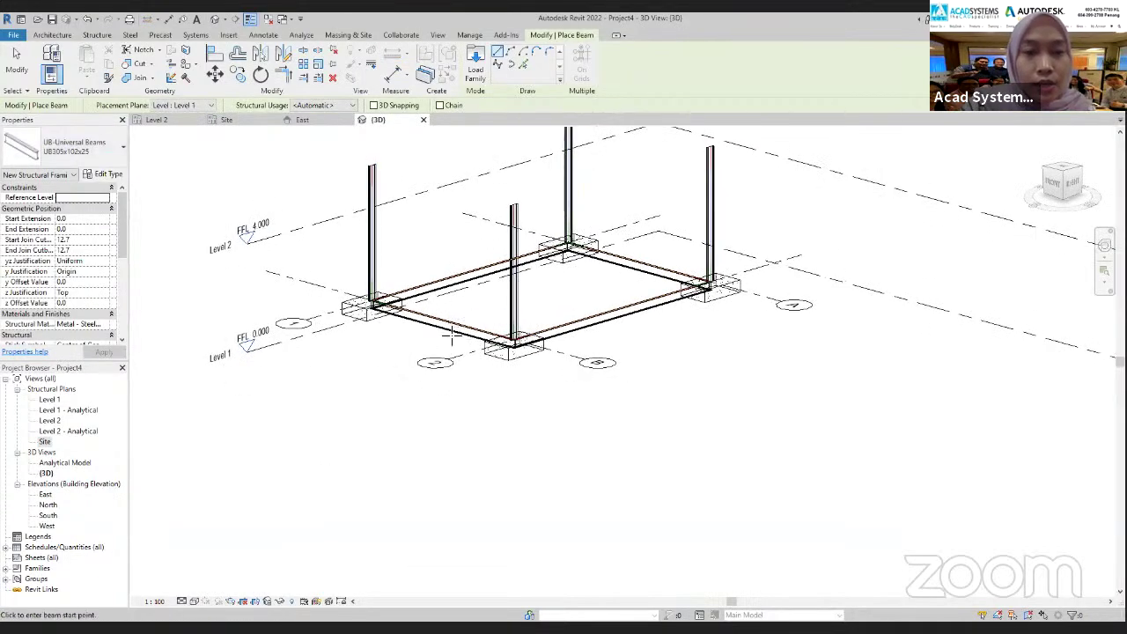
key(Escape)
key(Escape)
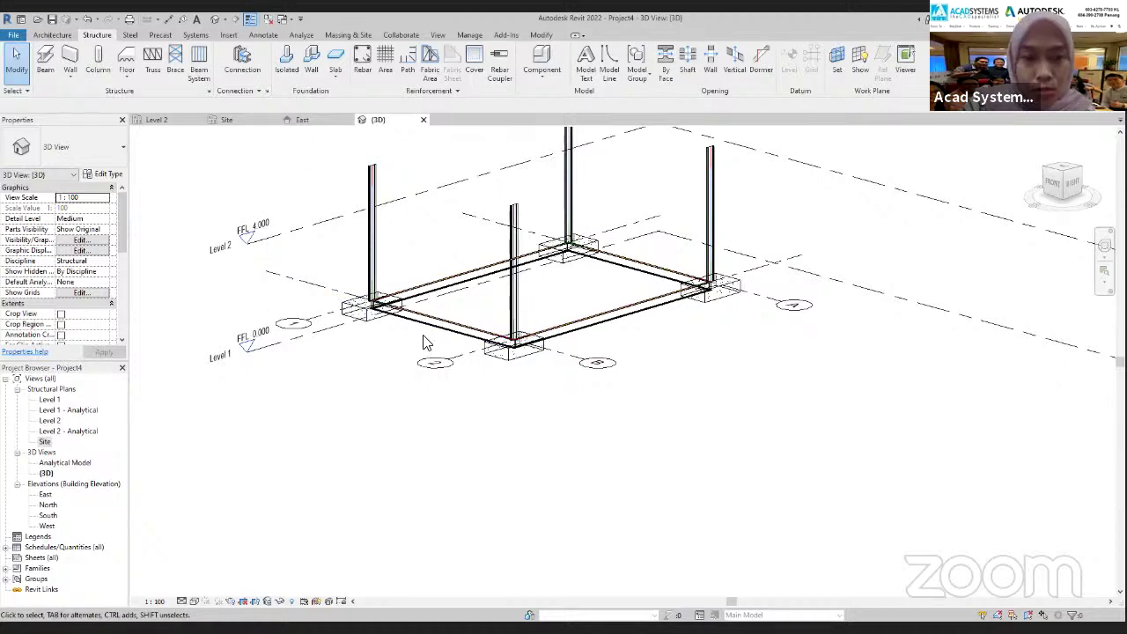
Select the four beams at Level 1 in the 3D view and delete them
scroll(290, 260, down, 2)
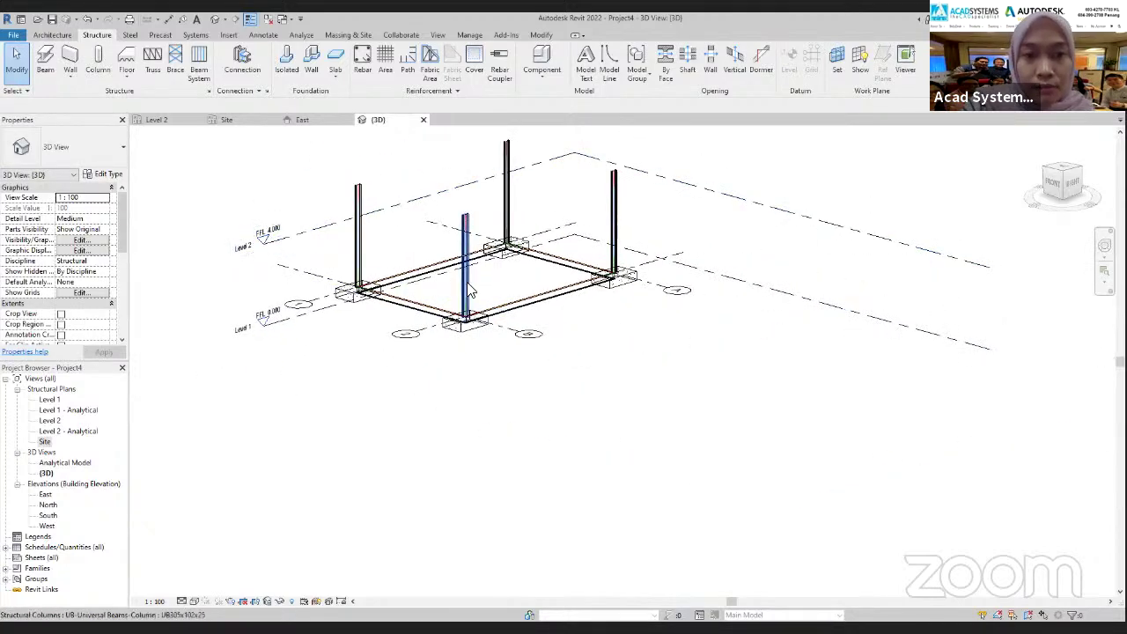
click(423, 302)
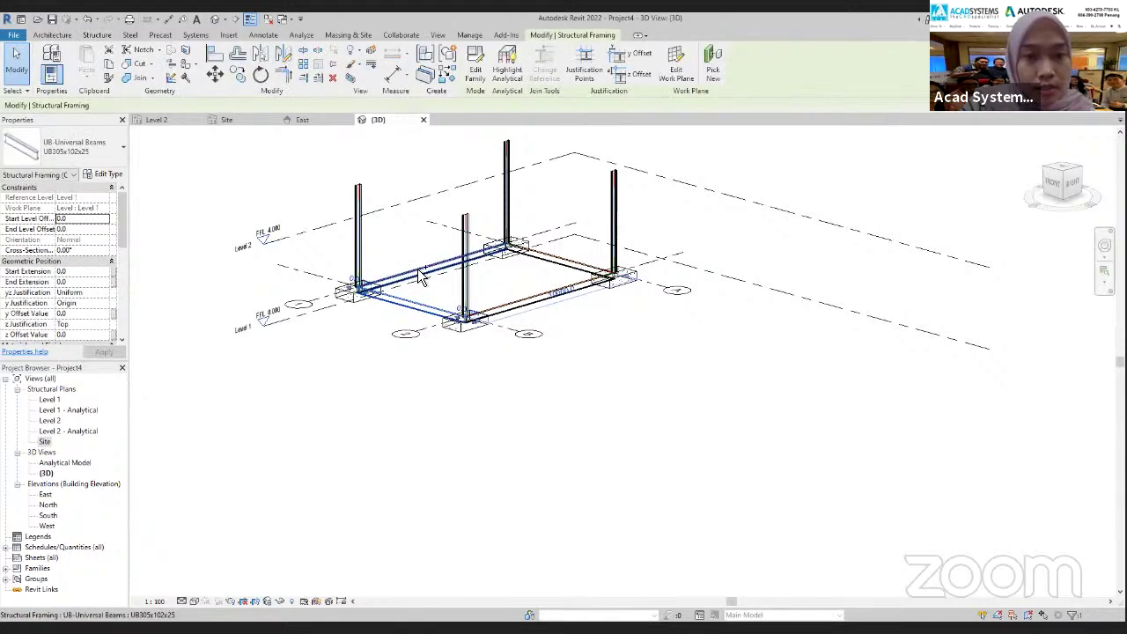
ctrl+click(422, 270)
ctrl+click(534, 256)
ctrl+click(546, 310)
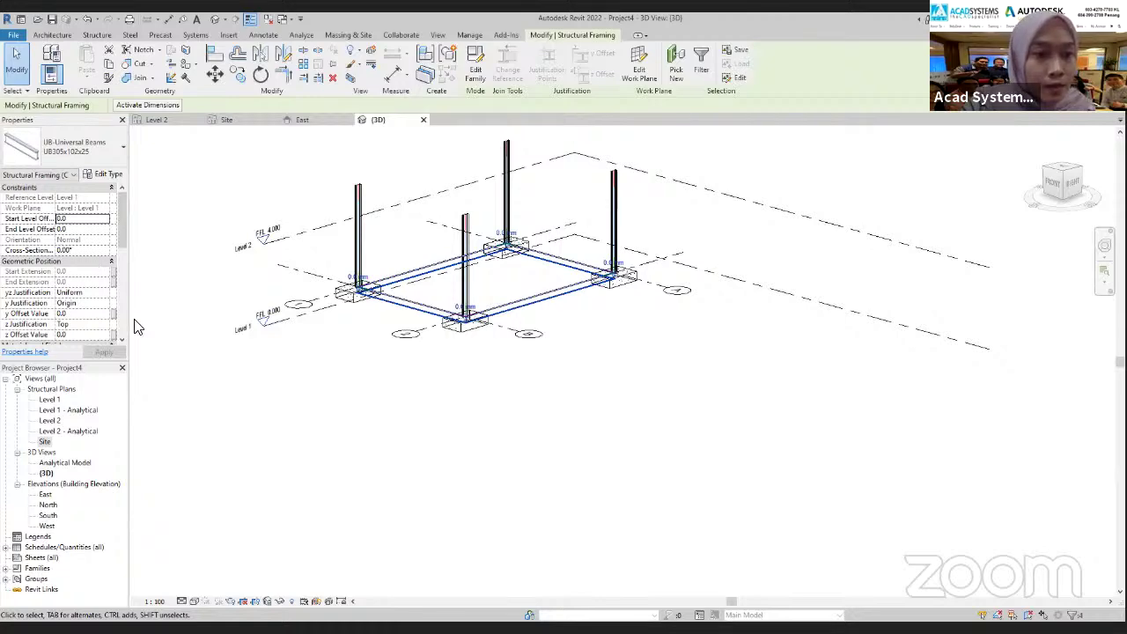
key(Escape)
scroll(257, 324, down, 2)
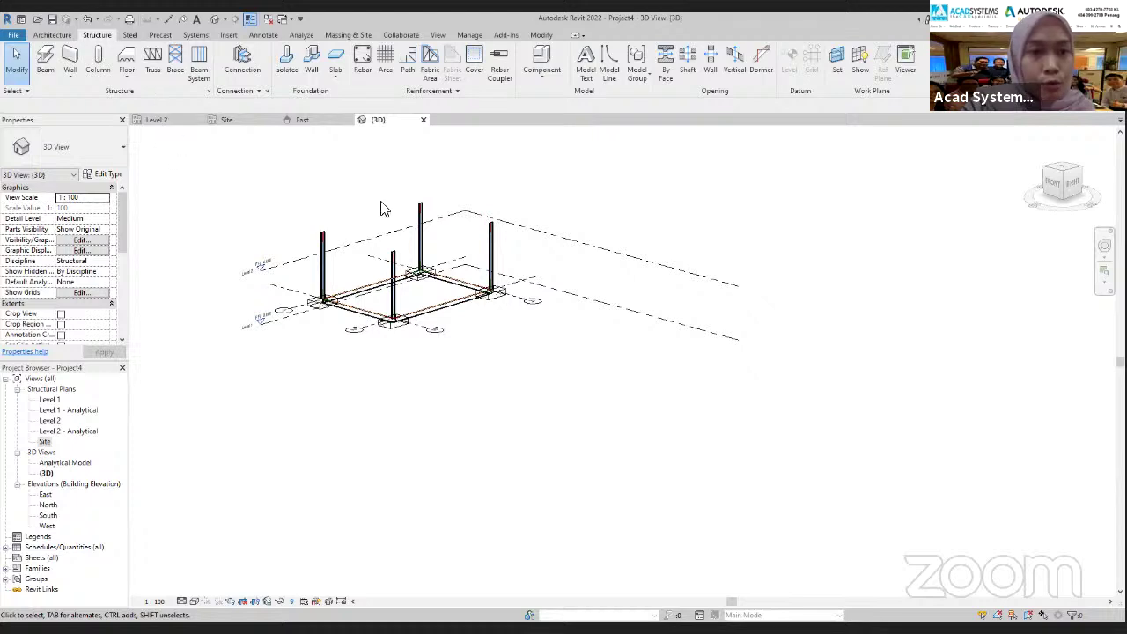
click(461, 289)
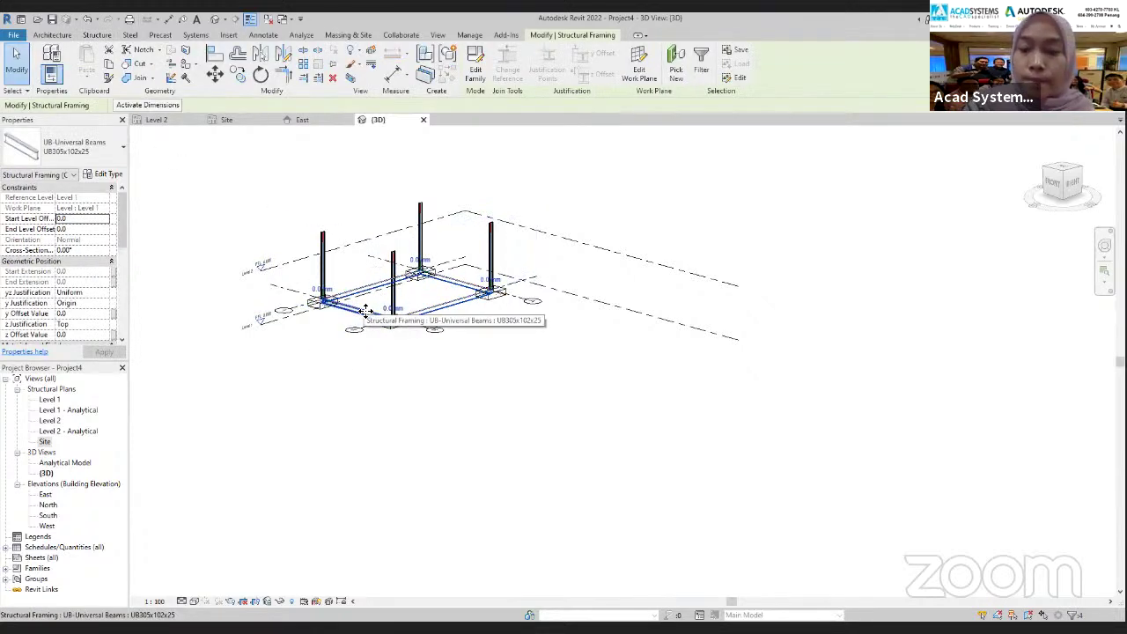
key(Escape)
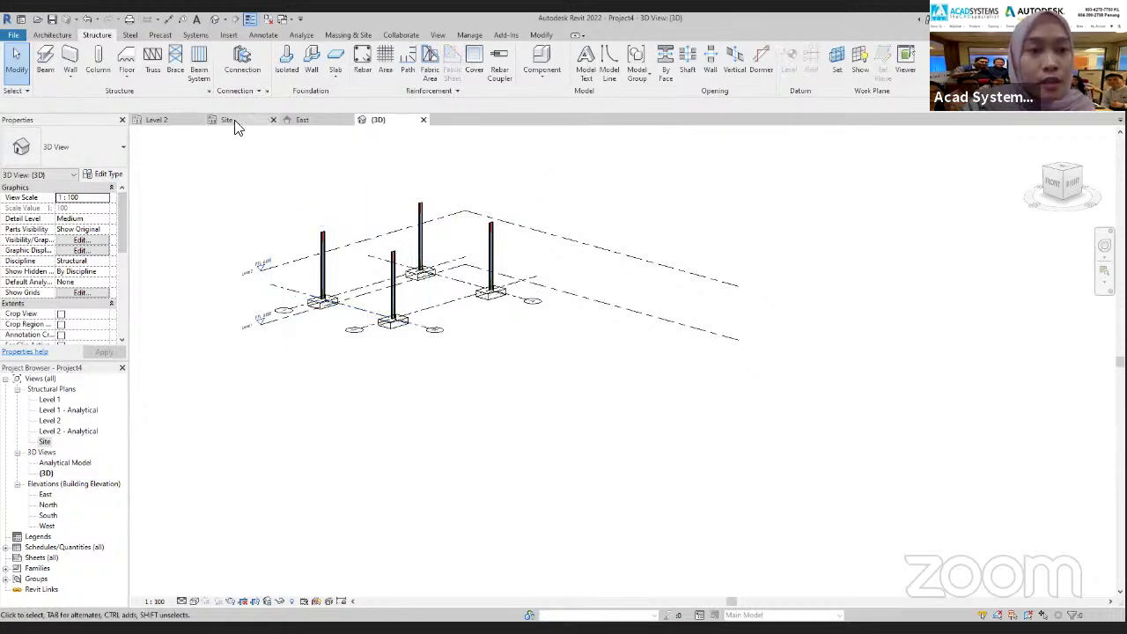
In the Level 2 structural plan, place UB305x102x25 beams on grid lines A, B, 1 and 2
double_click(51, 420)
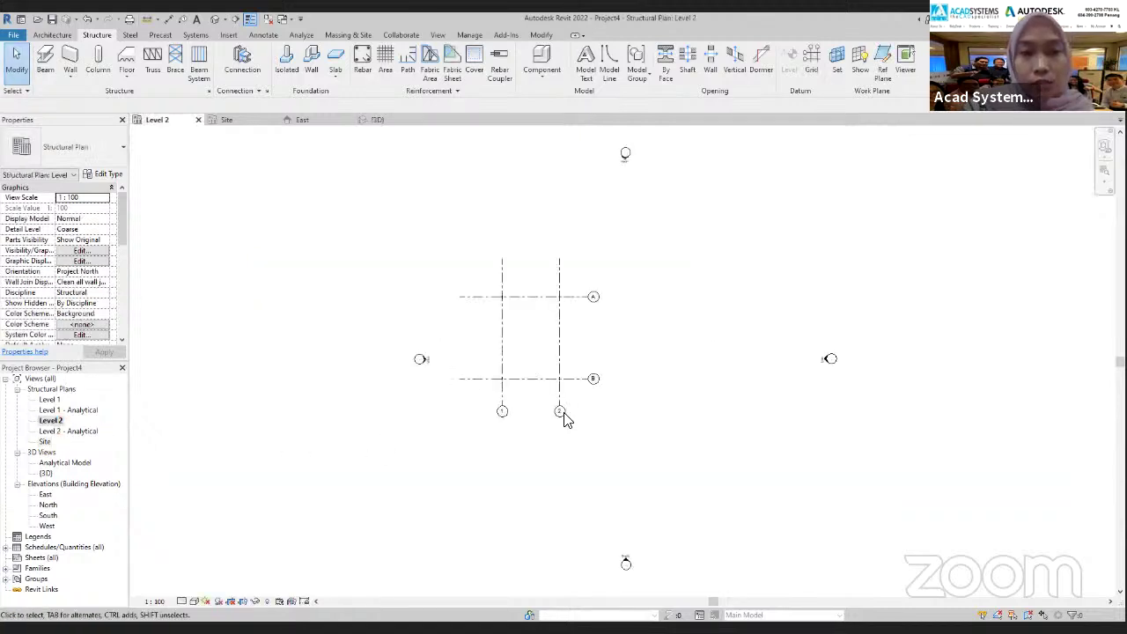
scroll(546, 423, down, 1)
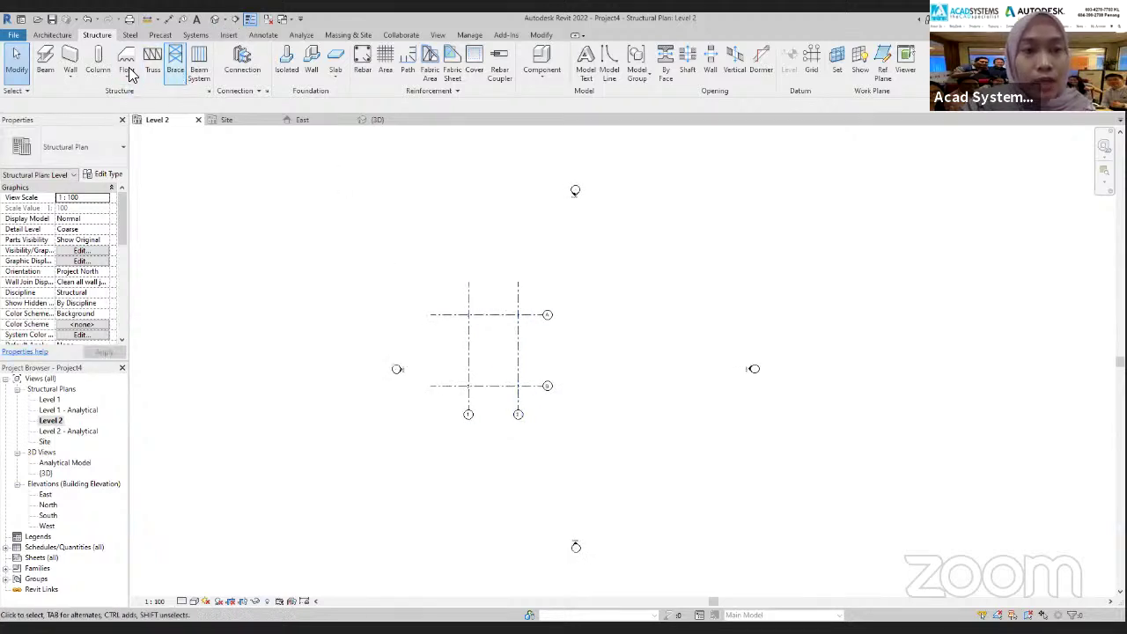
click(44, 70)
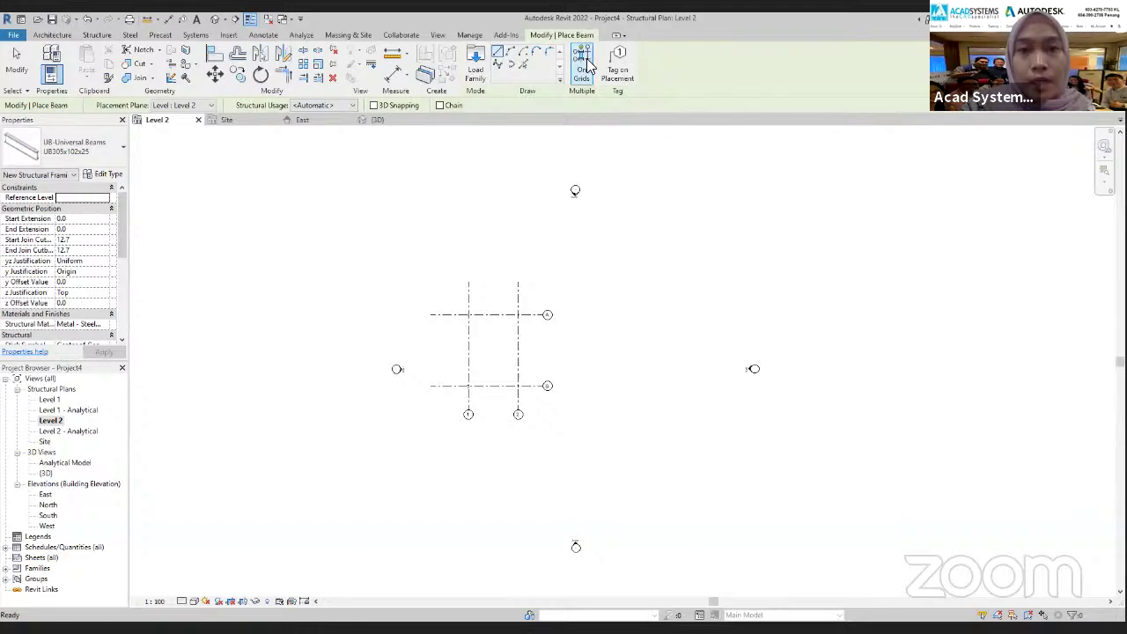
click(579, 62)
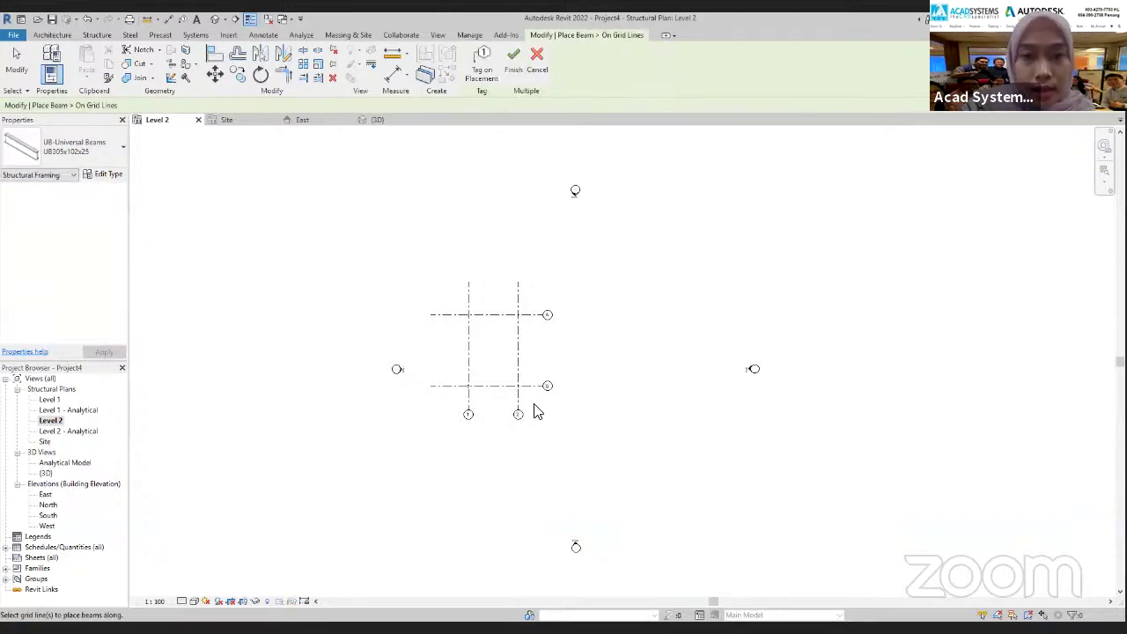
drag(537, 412, 432, 290)
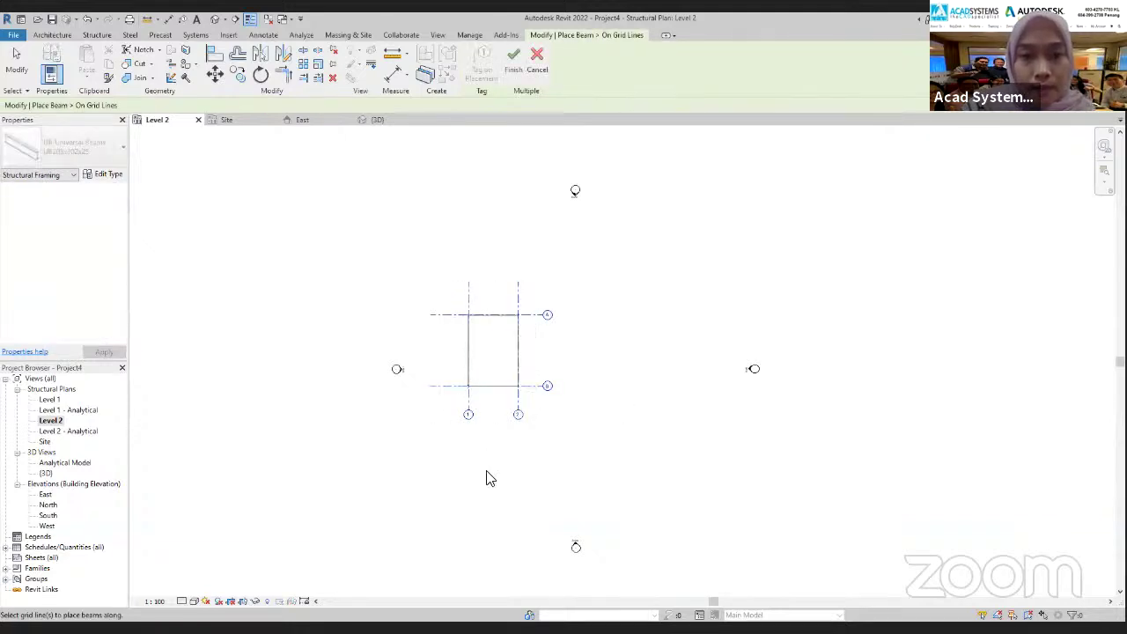
click(514, 58)
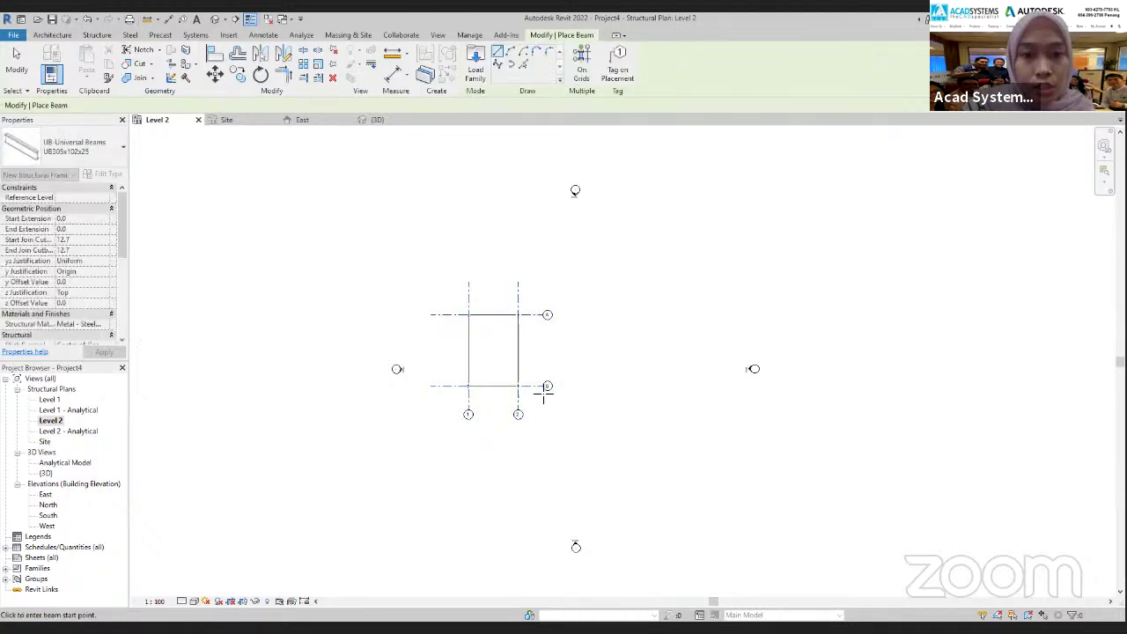
scroll(543, 395, up, 3)
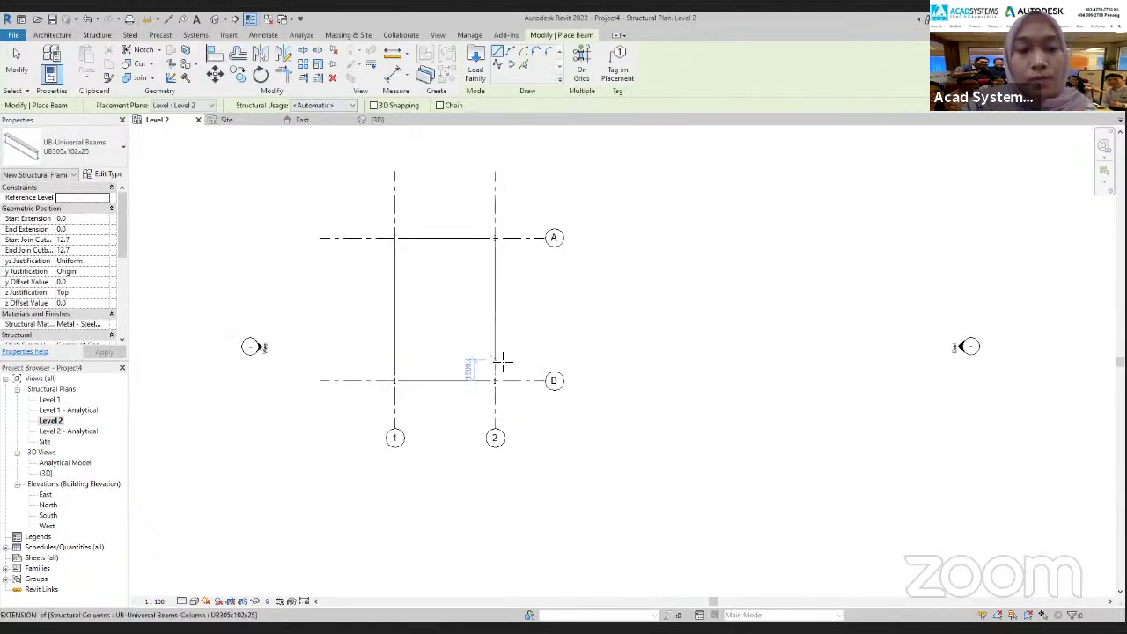
key(Escape)
key(Escape)
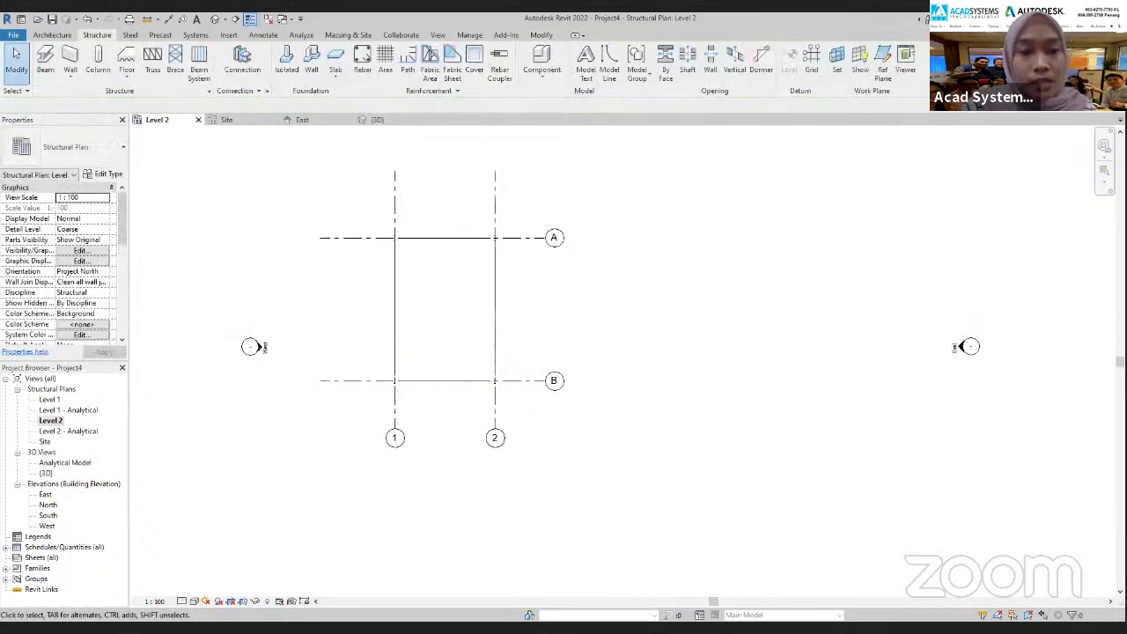
Set the Level 2 plan's detail level to Fine
click(182, 603)
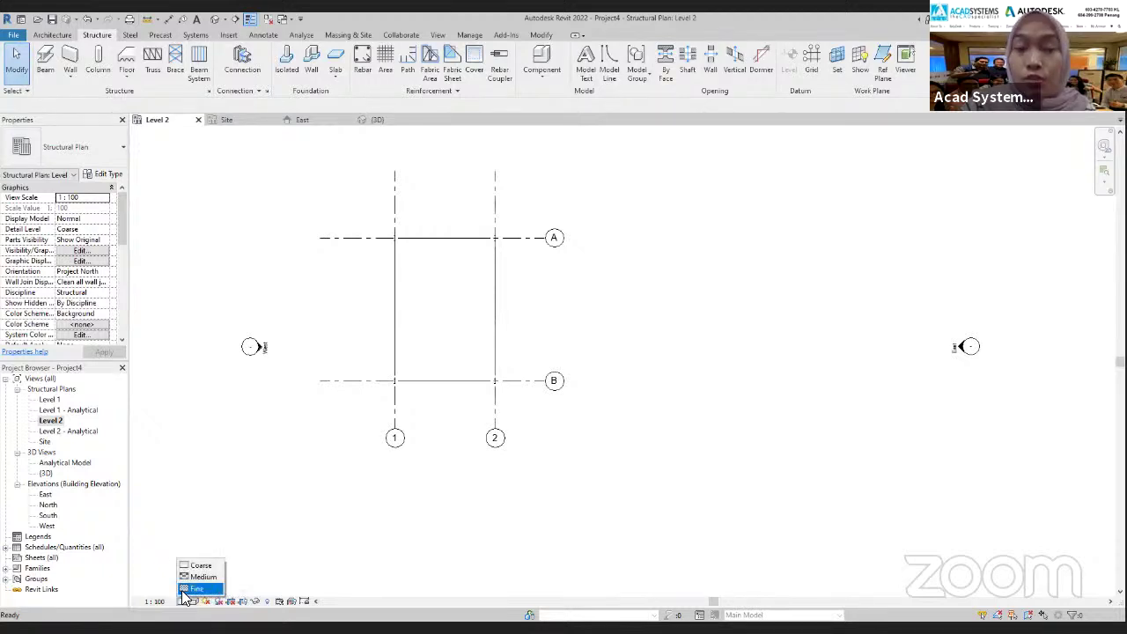
click(196, 588)
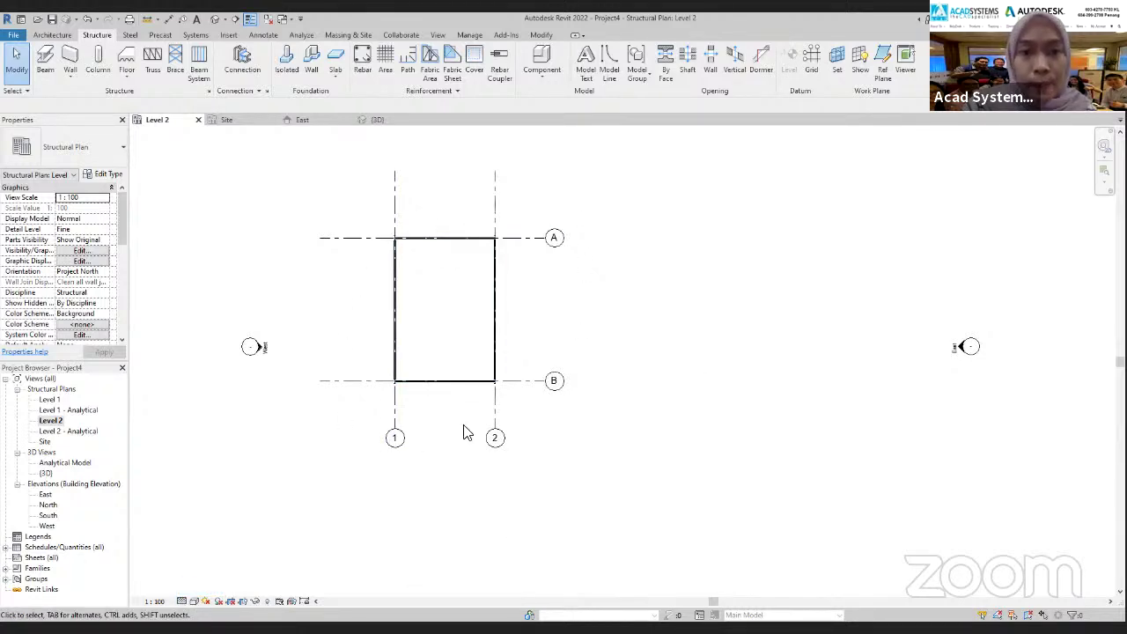
scroll(467, 433, down, 1)
Examine the Level 2 beams in 3D, including where they meet the column shafts
click(380, 123)
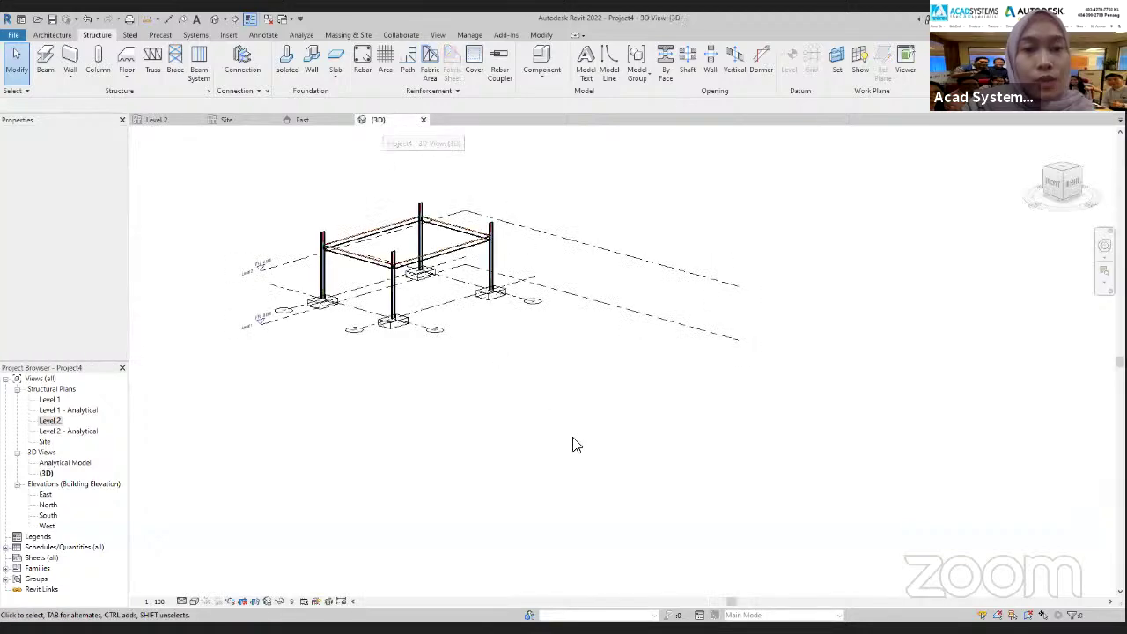
shift+middle_drag(480, 369, 360, 340)
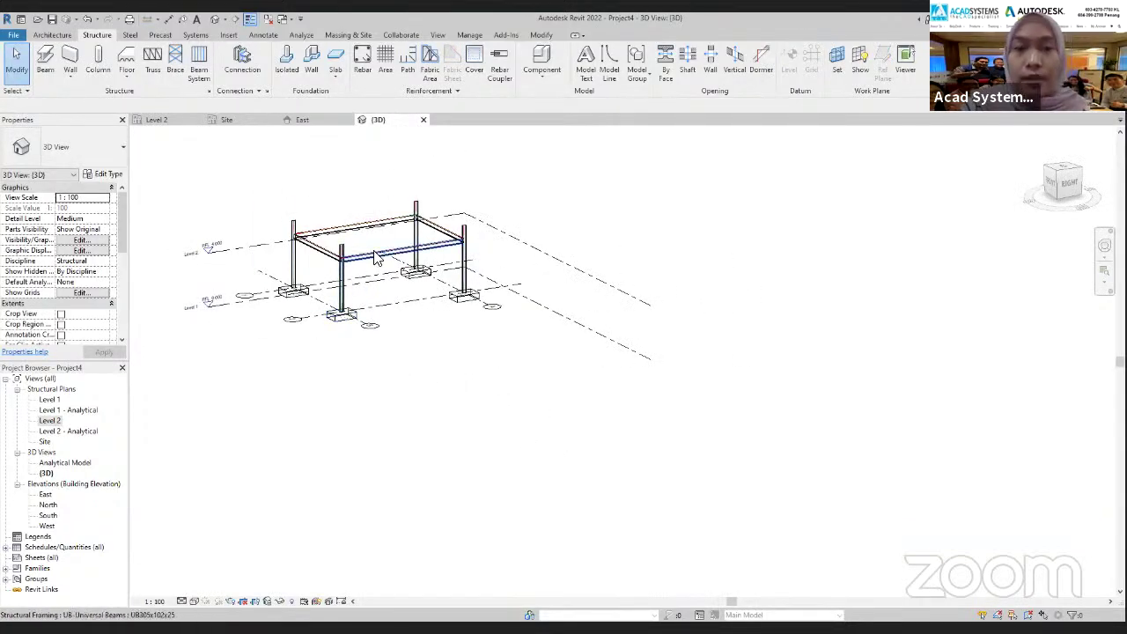
scroll(467, 416, down, 1)
middle_drag(471, 418, 489, 453)
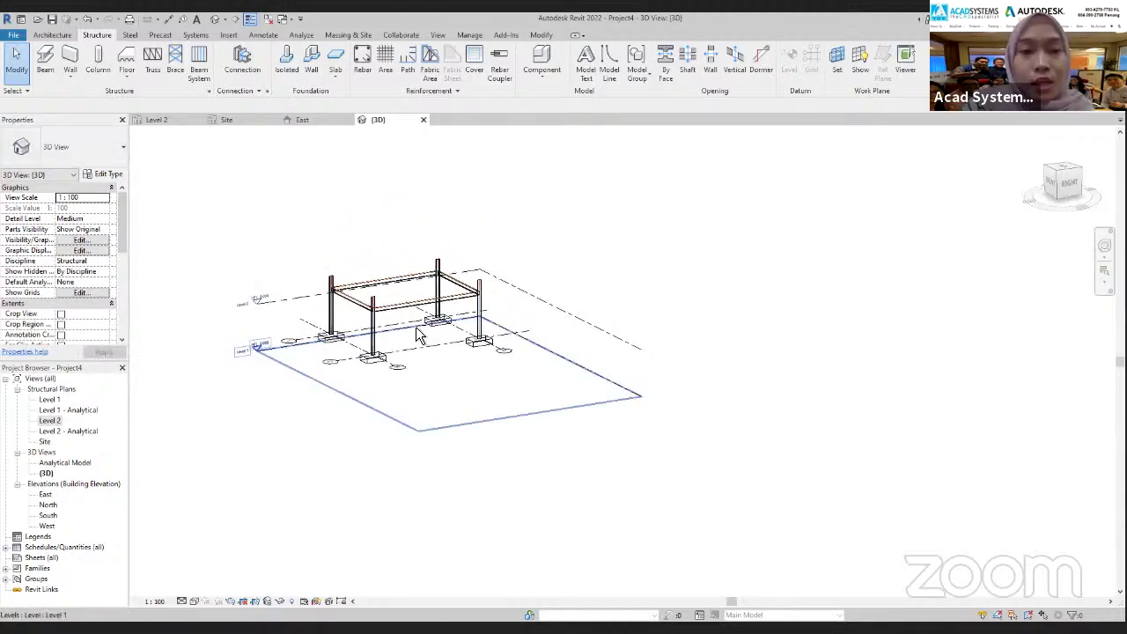
scroll(427, 379, up, 2)
middle_drag(430, 395, 415, 429)
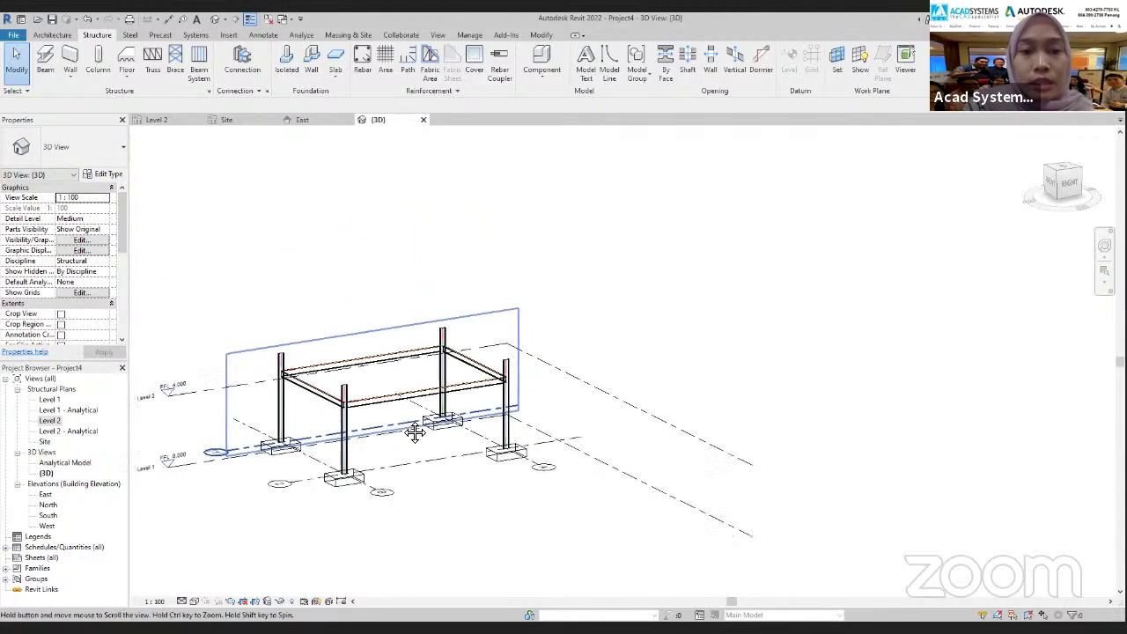
scroll(447, 385, up, 3)
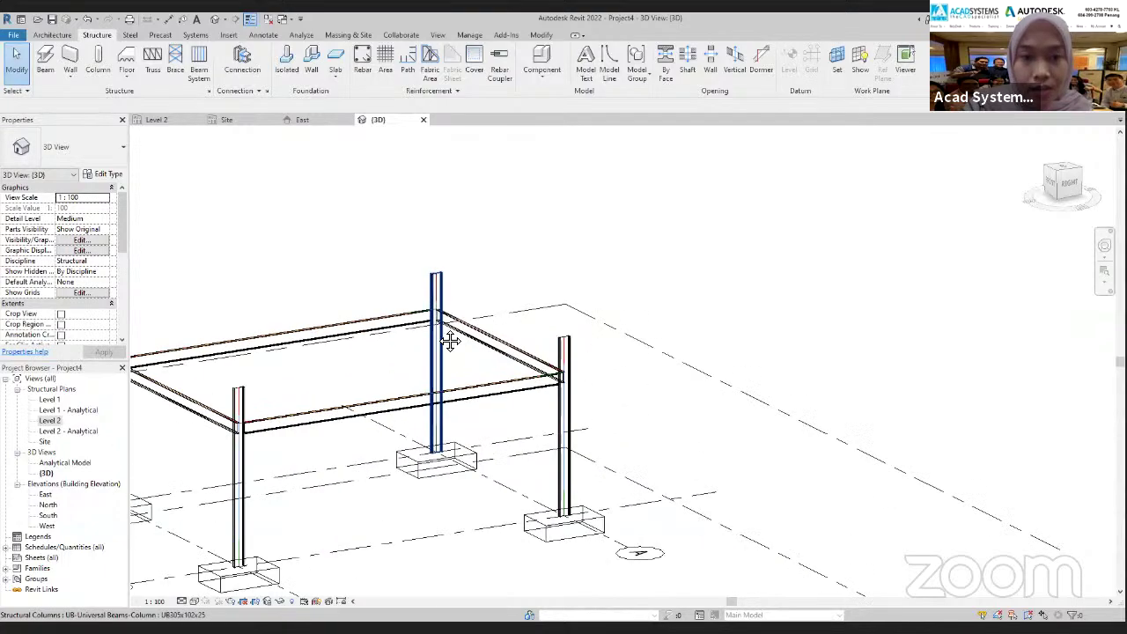
scroll(395, 370, up, 5)
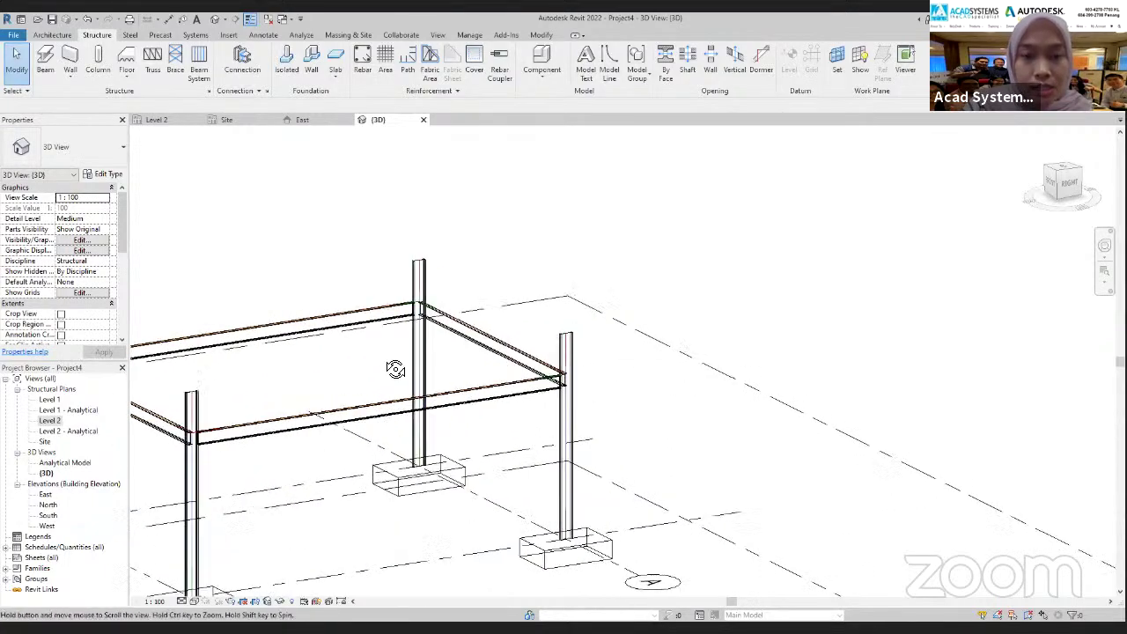
middle_drag(395, 335, 436, 515)
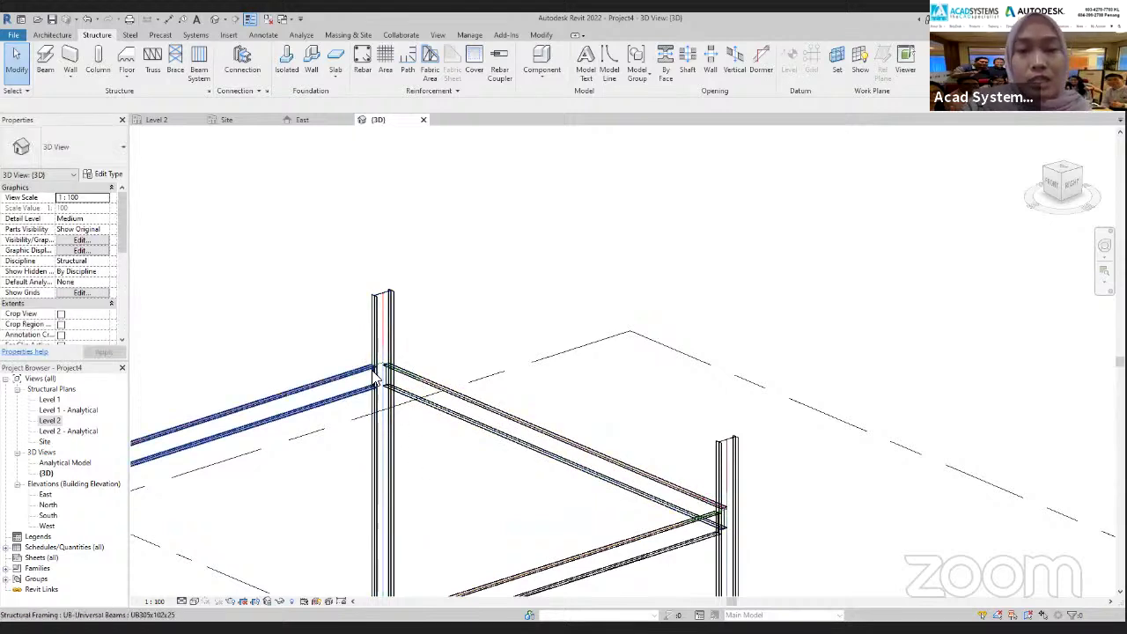
Load all available structural connections, from Apex haunch to Vertical purlin plate, into the project
click(130, 35)
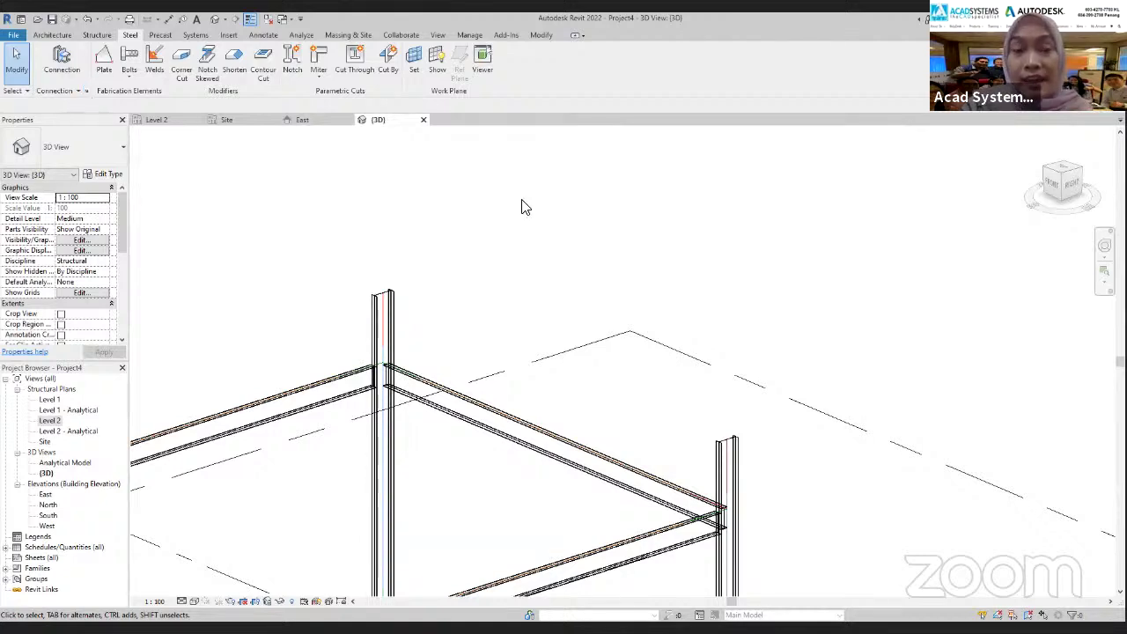
click(85, 93)
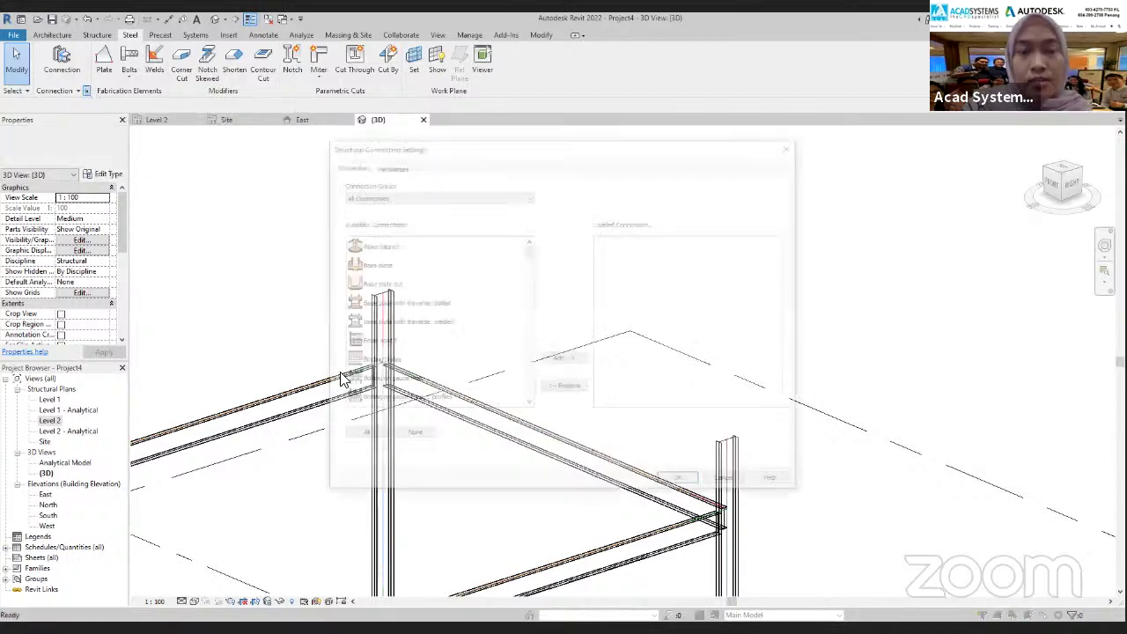
scroll(414, 392, down, 7)
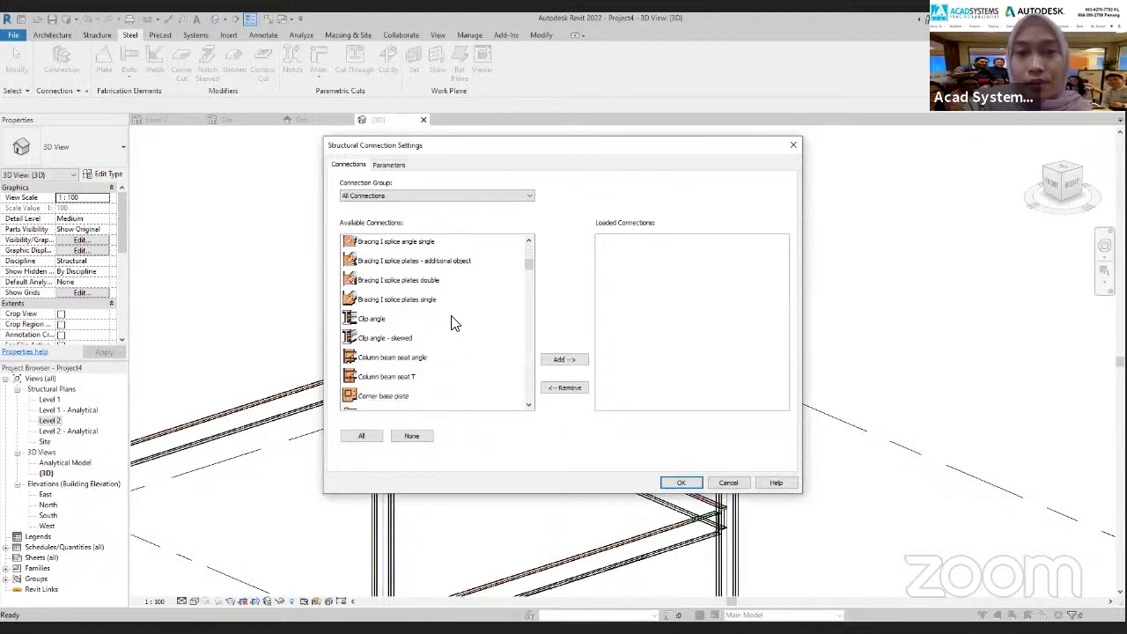
scroll(444, 317, up, 7)
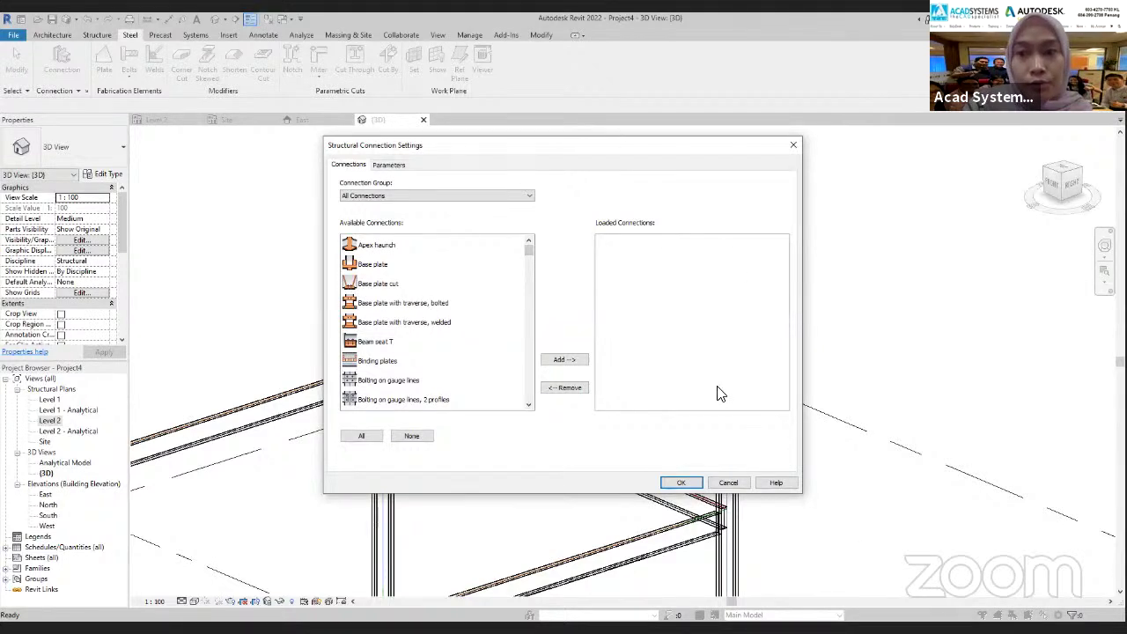
click(391, 247)
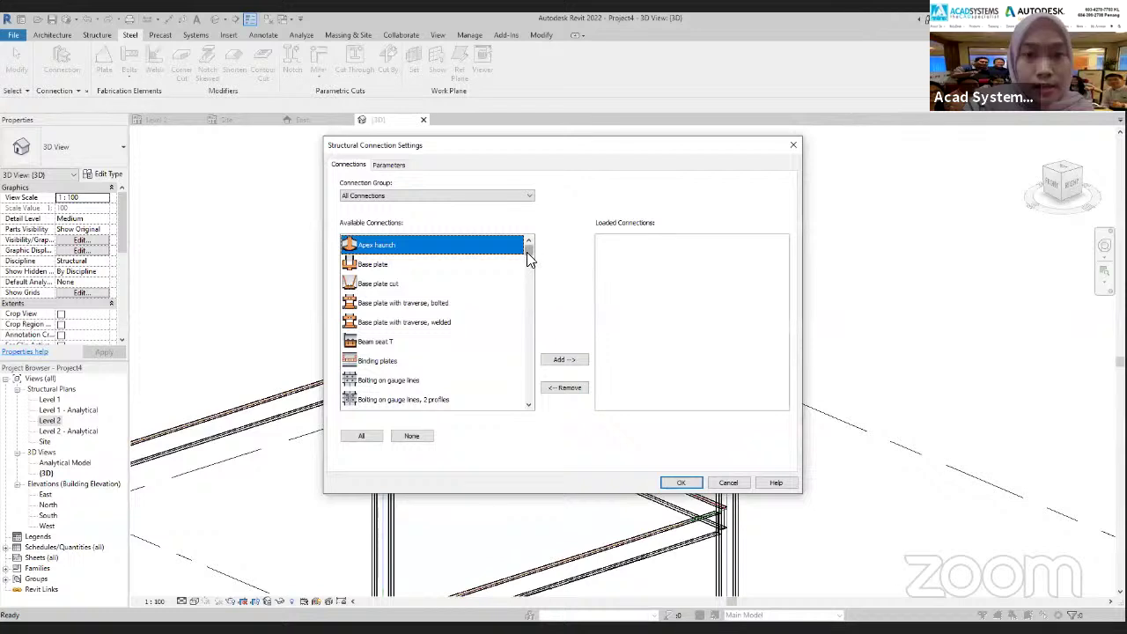
drag(529, 259, 456, 410)
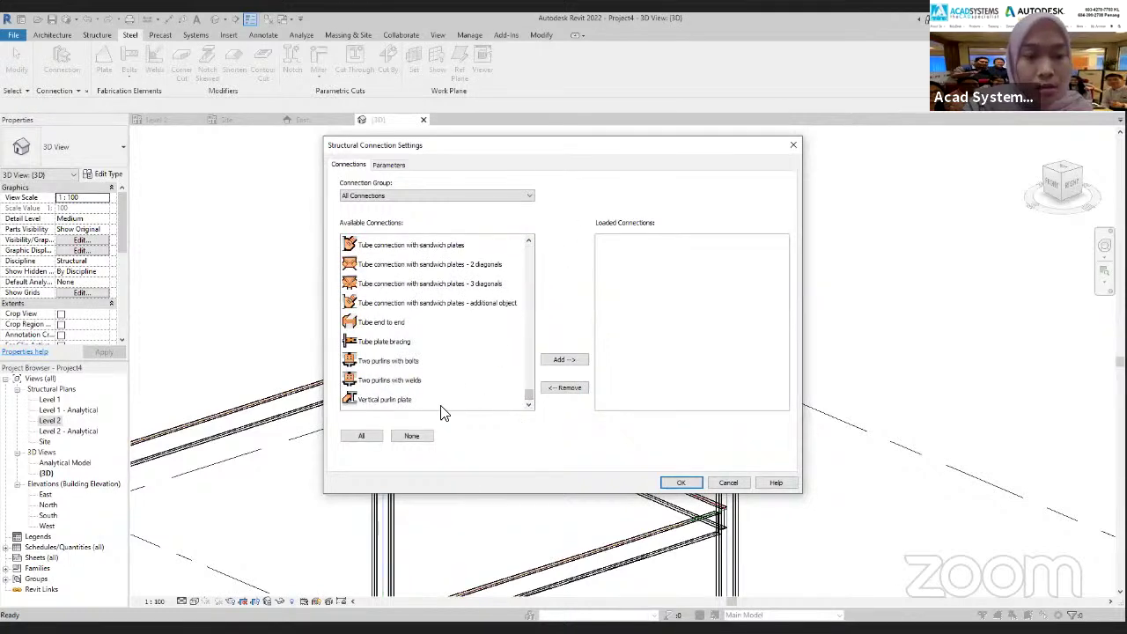
shift+click(396, 402)
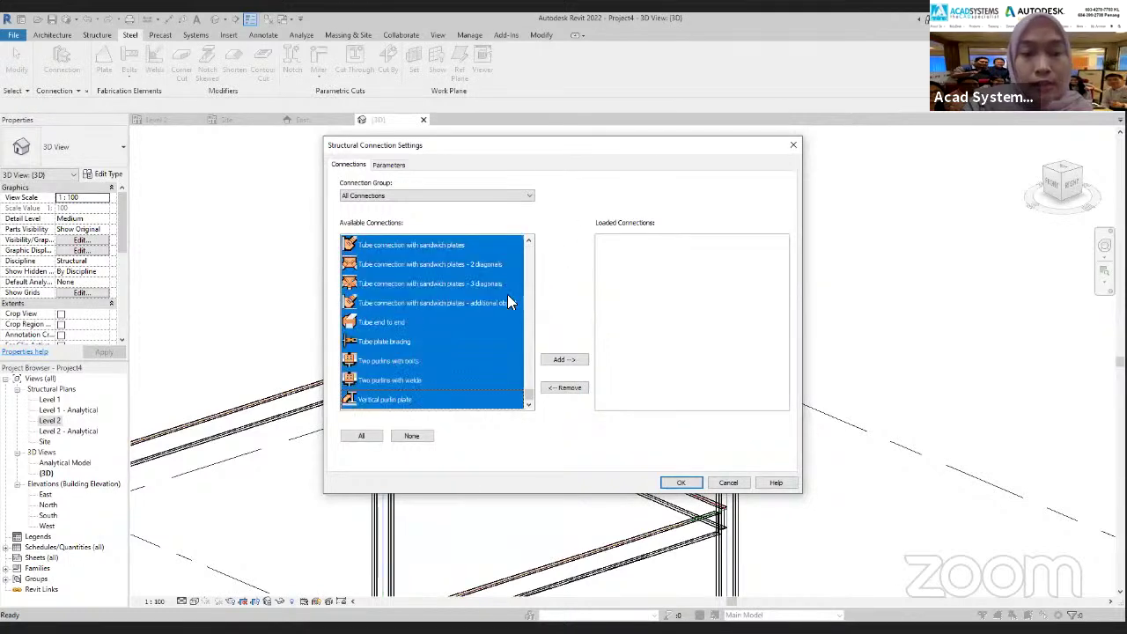
click(564, 361)
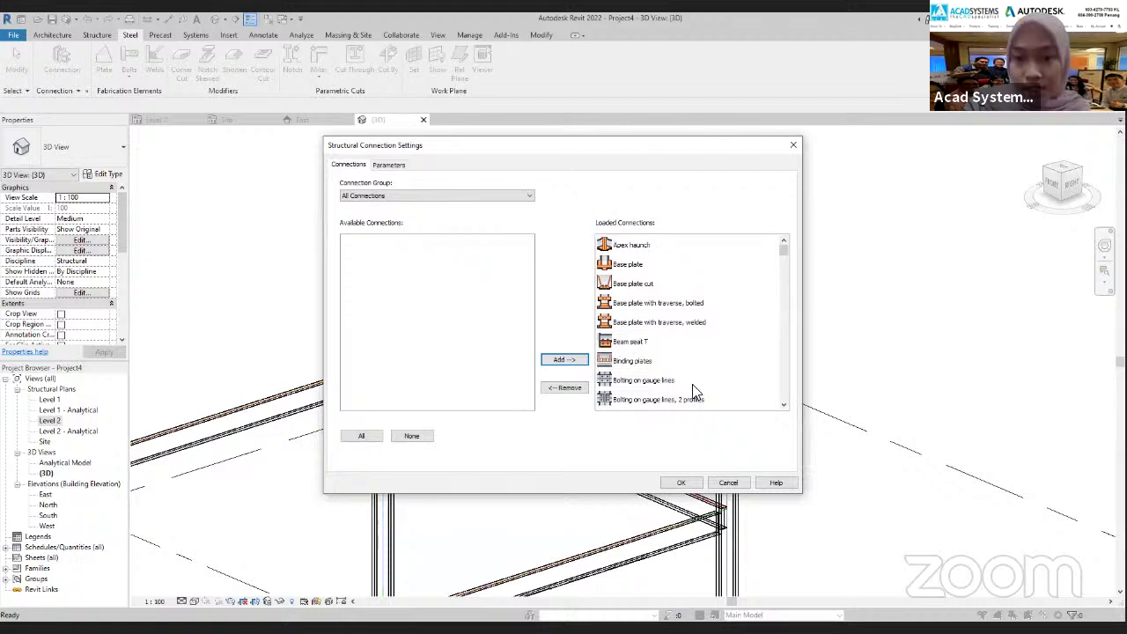
click(681, 484)
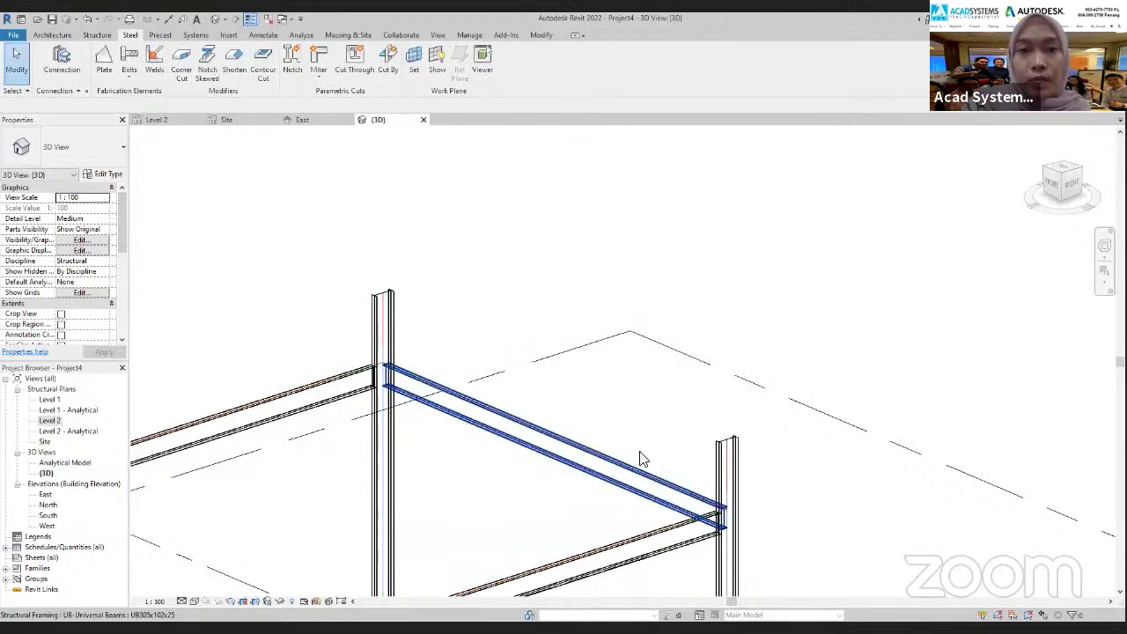
scroll(546, 352, down, 5)
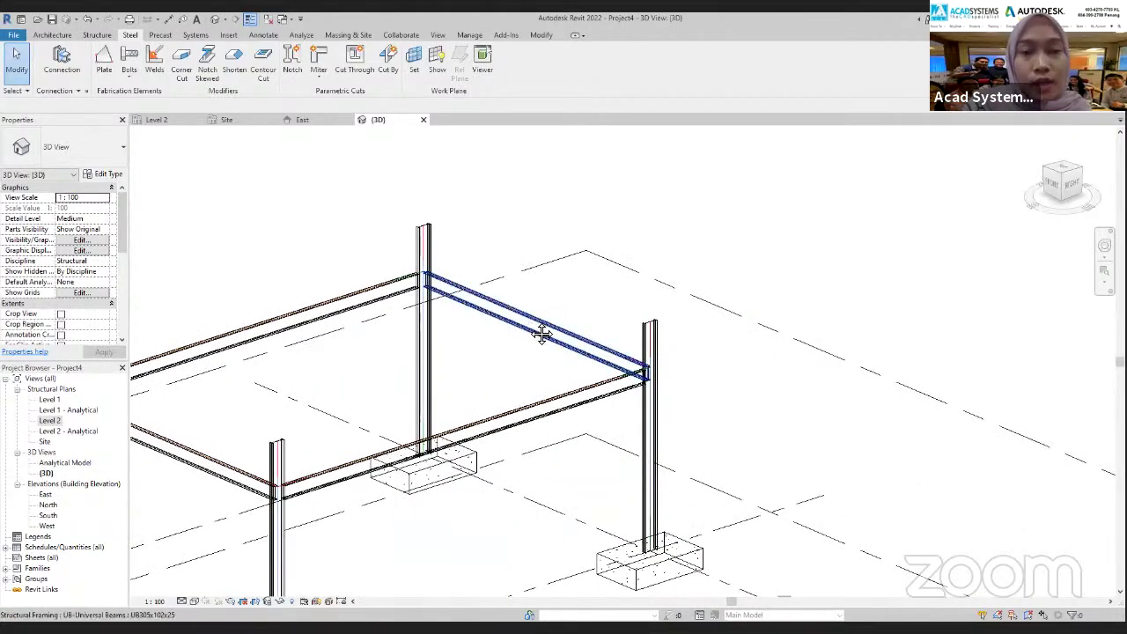
middle_drag(541, 326, 611, 290)
middle_drag(569, 337, 733, 263)
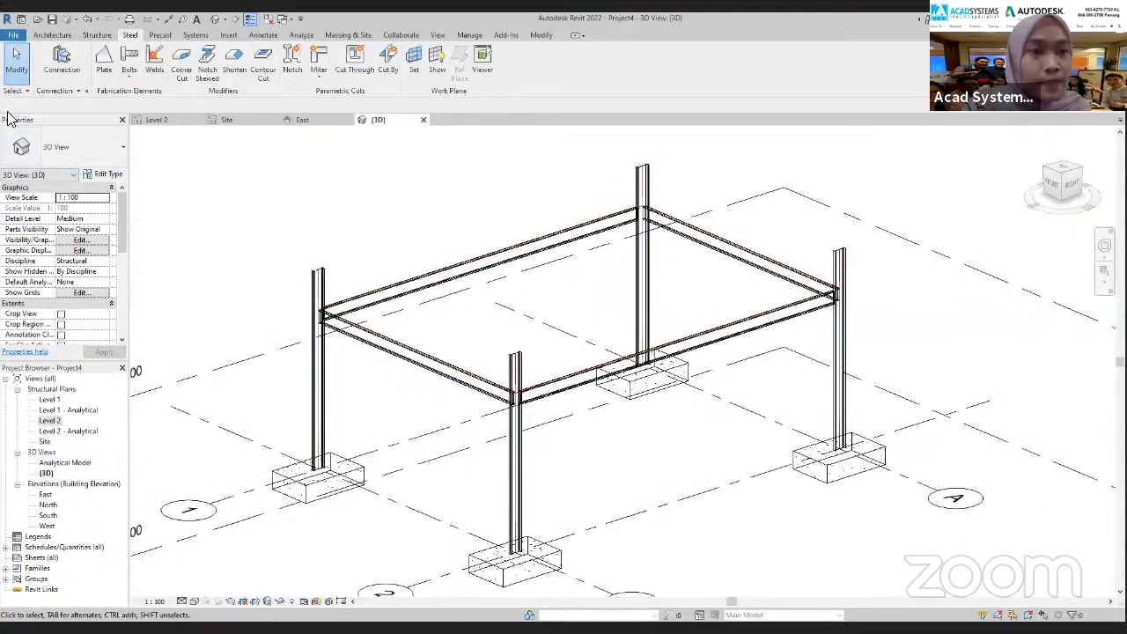
middle_drag(452, 308, 270, 354)
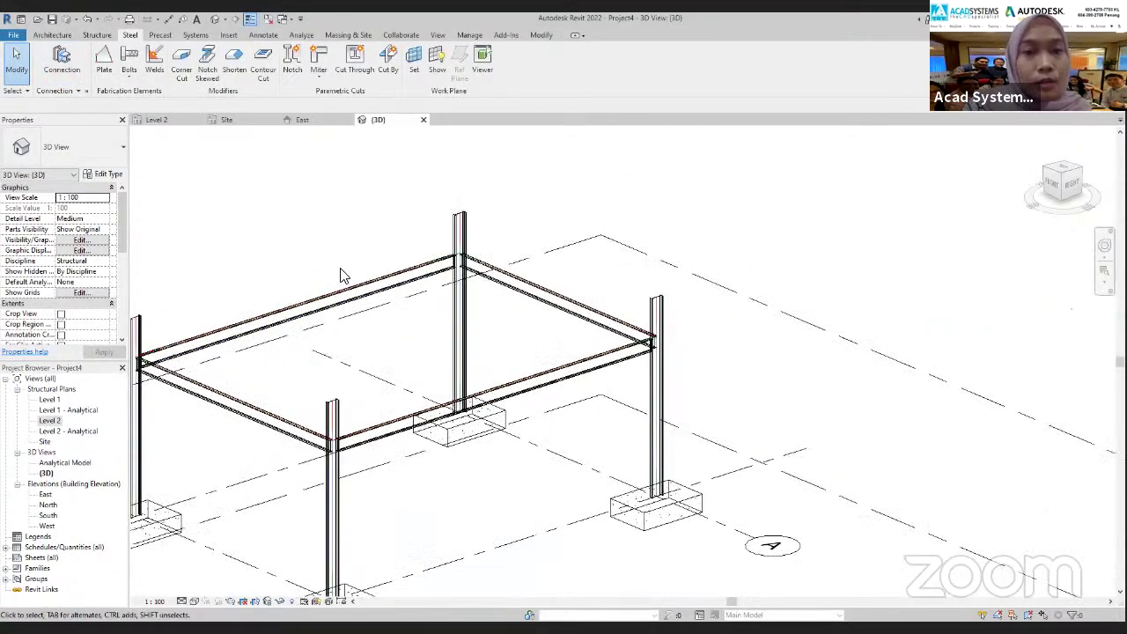
scroll(411, 284, up, 5)
scroll(665, 287, up, 1)
middle_drag(473, 314, 453, 363)
scroll(475, 308, up, 3)
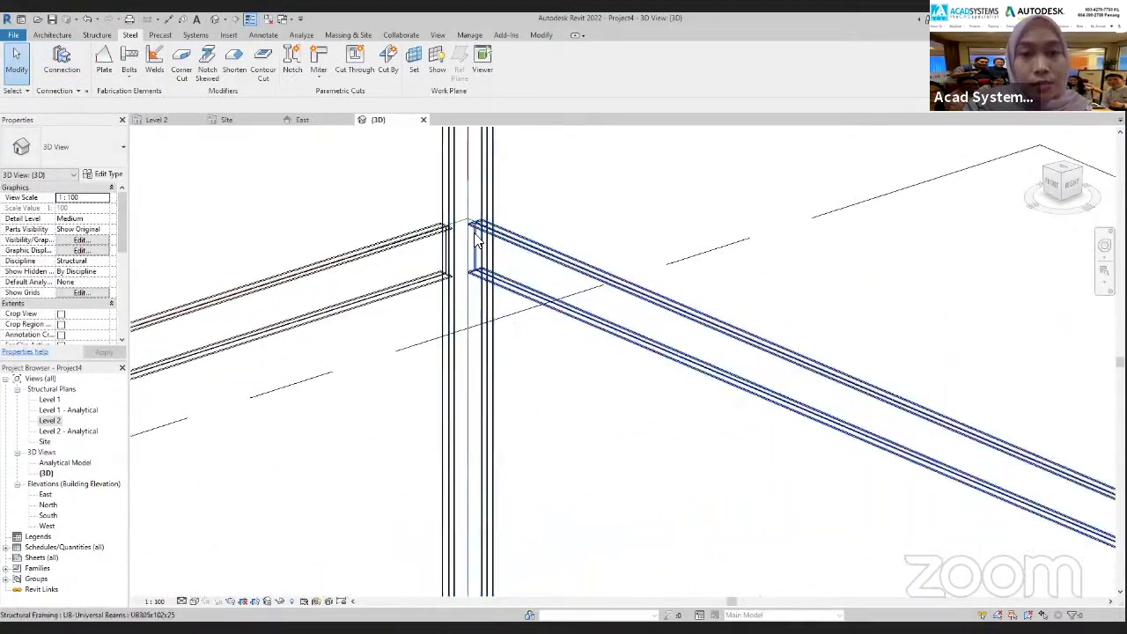
click(61, 69)
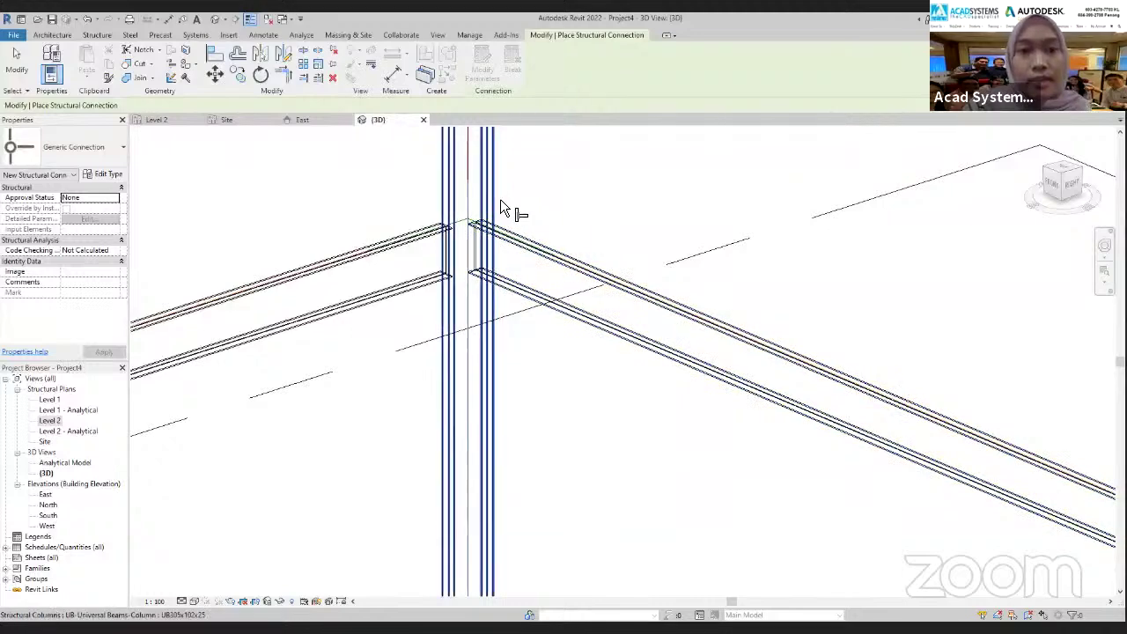
middle_drag(500, 199, 511, 277)
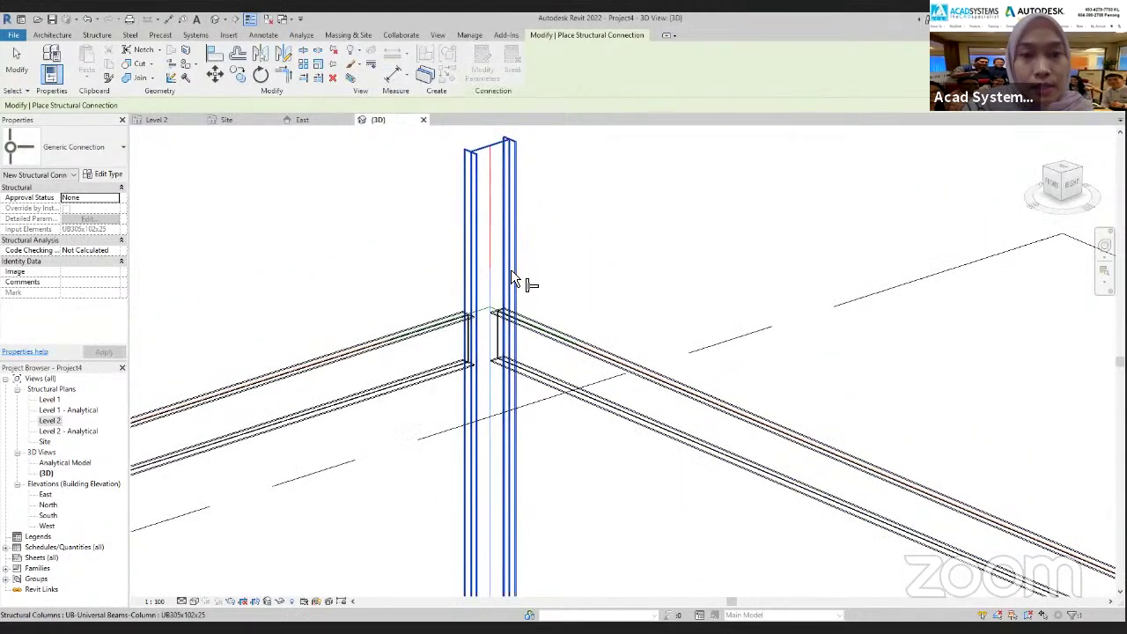
click(517, 258)
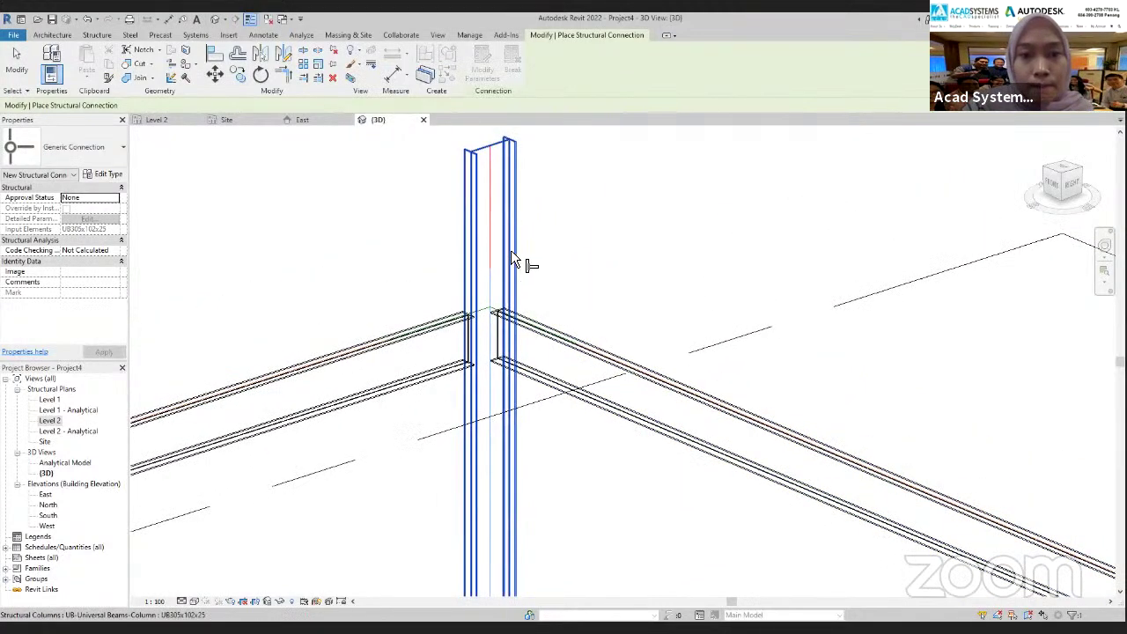
key(Escape)
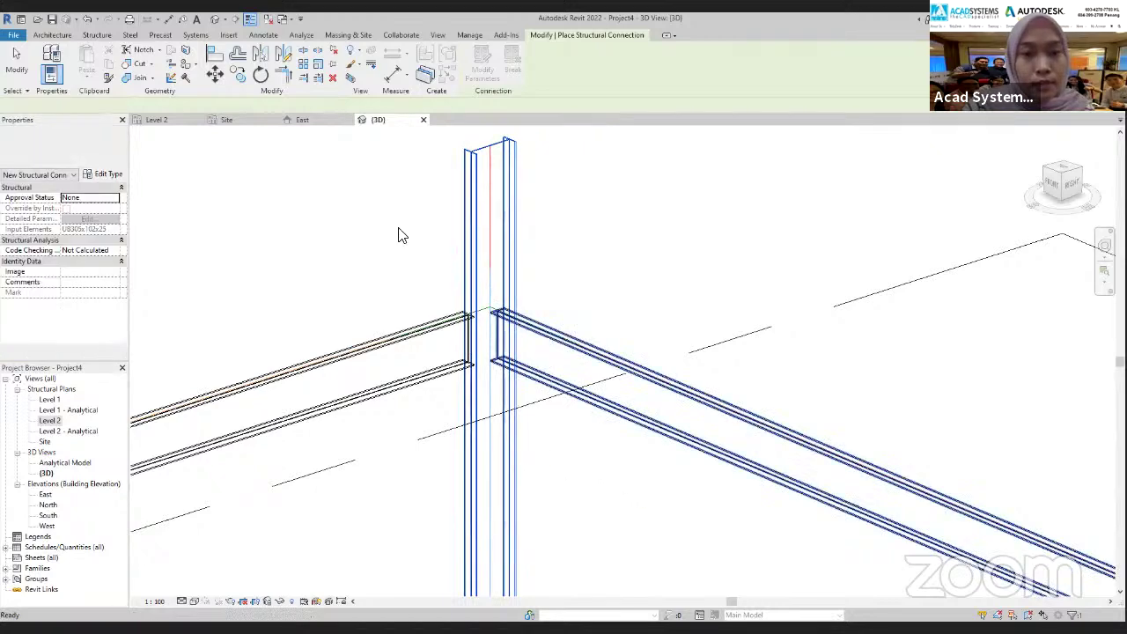
Place a generic structural connection between the column at grid A-1 and the Level 2 beam running along grid A
scroll(495, 183, down, 1)
middle_drag(495, 183, 475, 310)
click(475, 314)
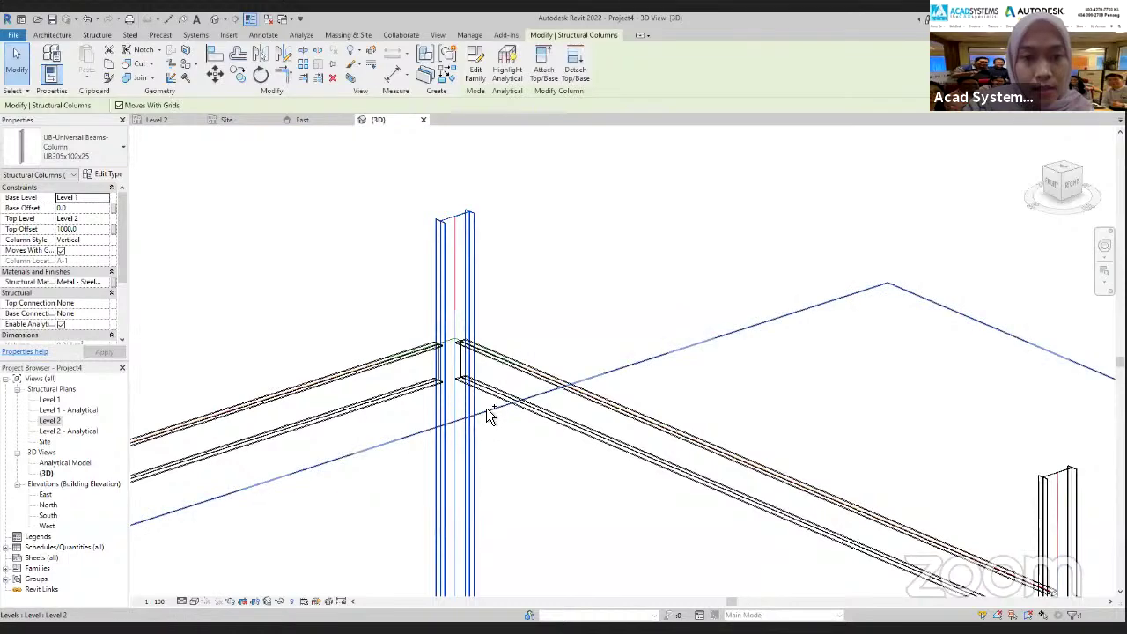
ctrl+click(479, 405)
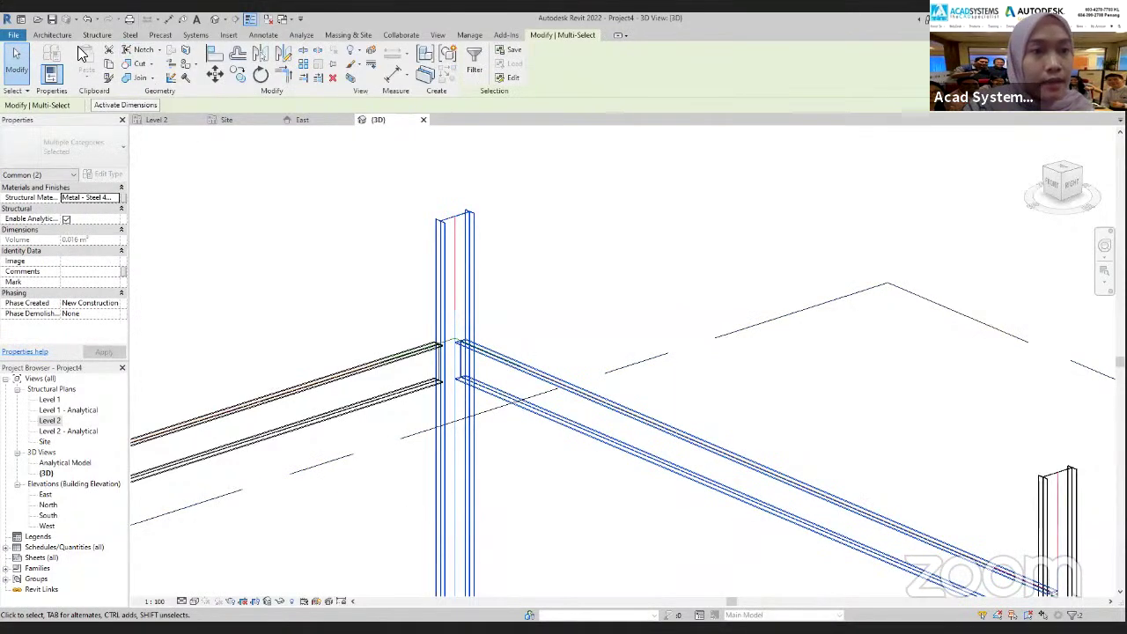
click(130, 34)
click(61, 60)
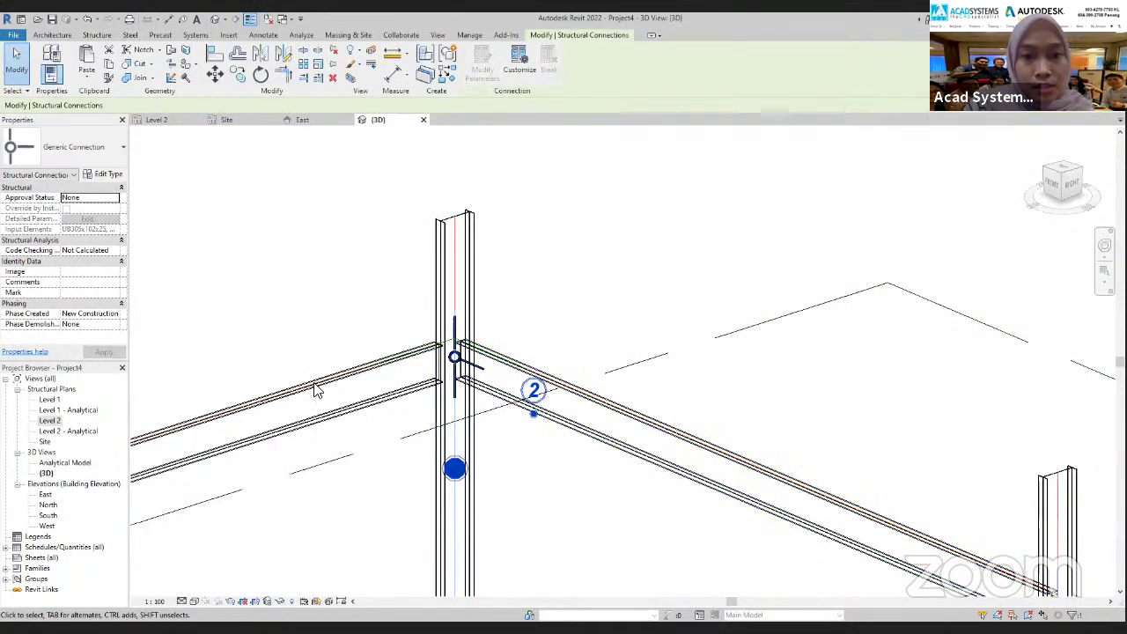
scroll(467, 366, up, 3)
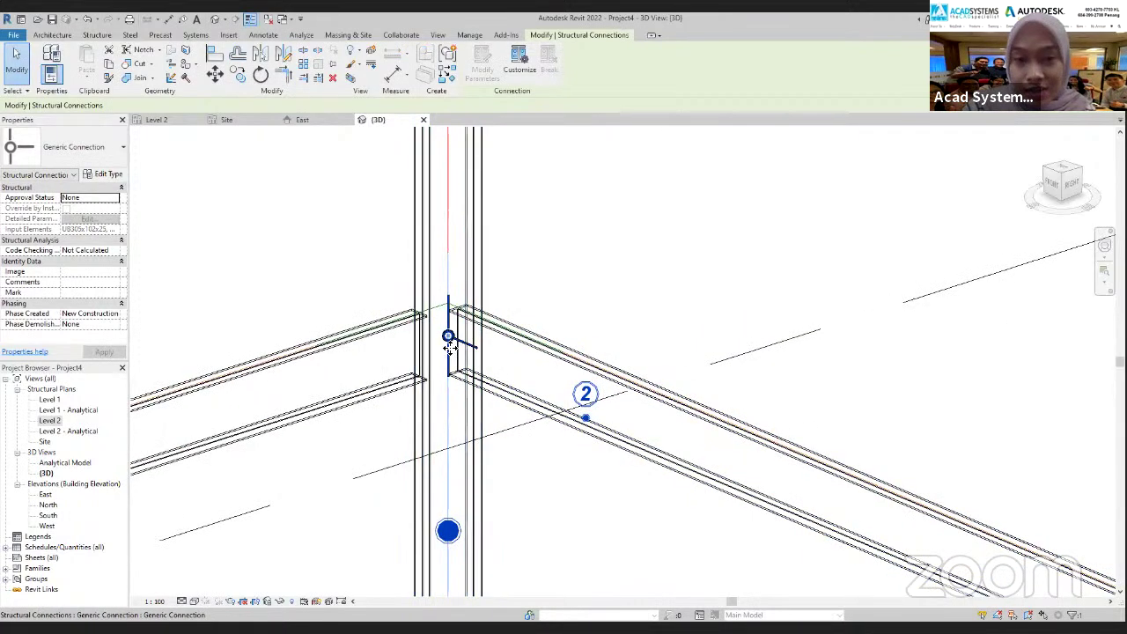
key(Escape)
Change the generic connection at column A-1 to the Clip angle - skewed type
click(450, 345)
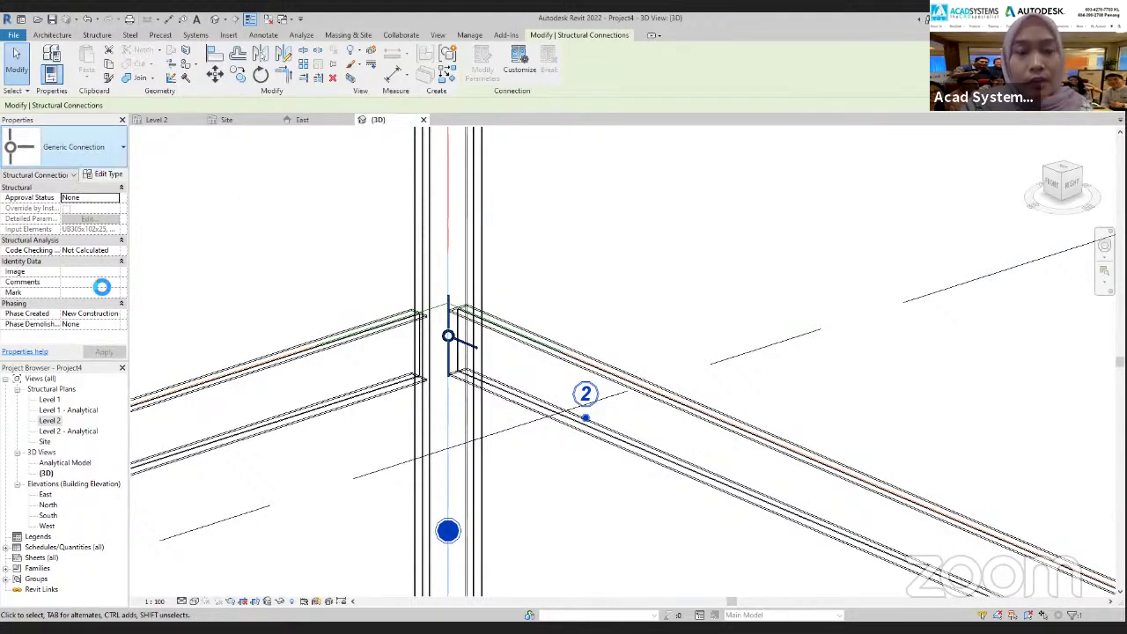
scroll(97, 280, up, 5)
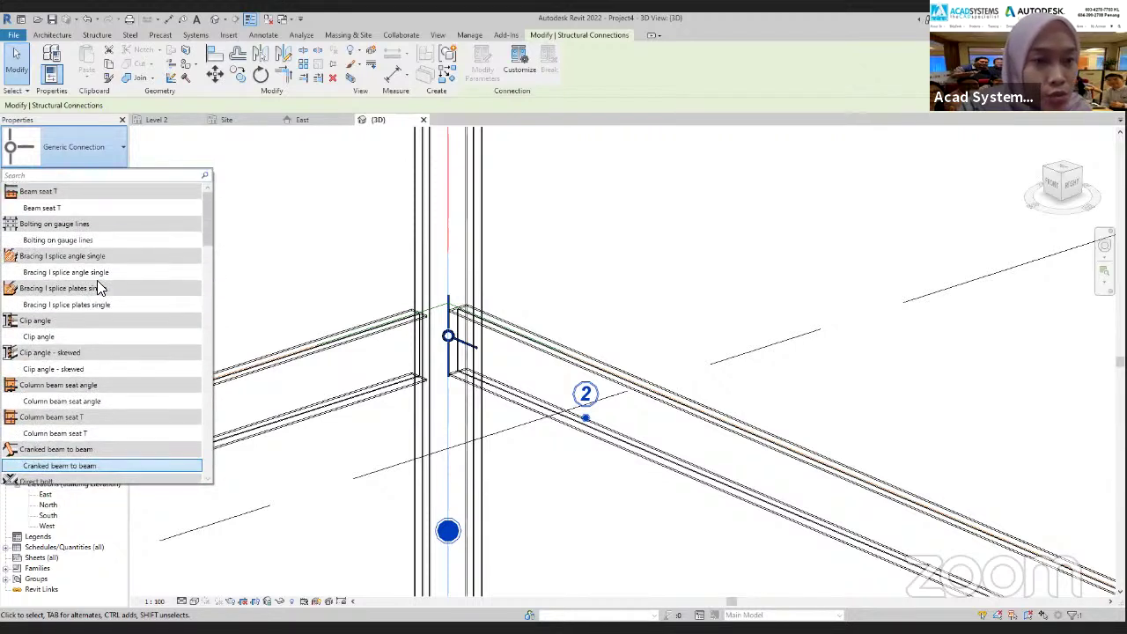
scroll(97, 287, down, 2)
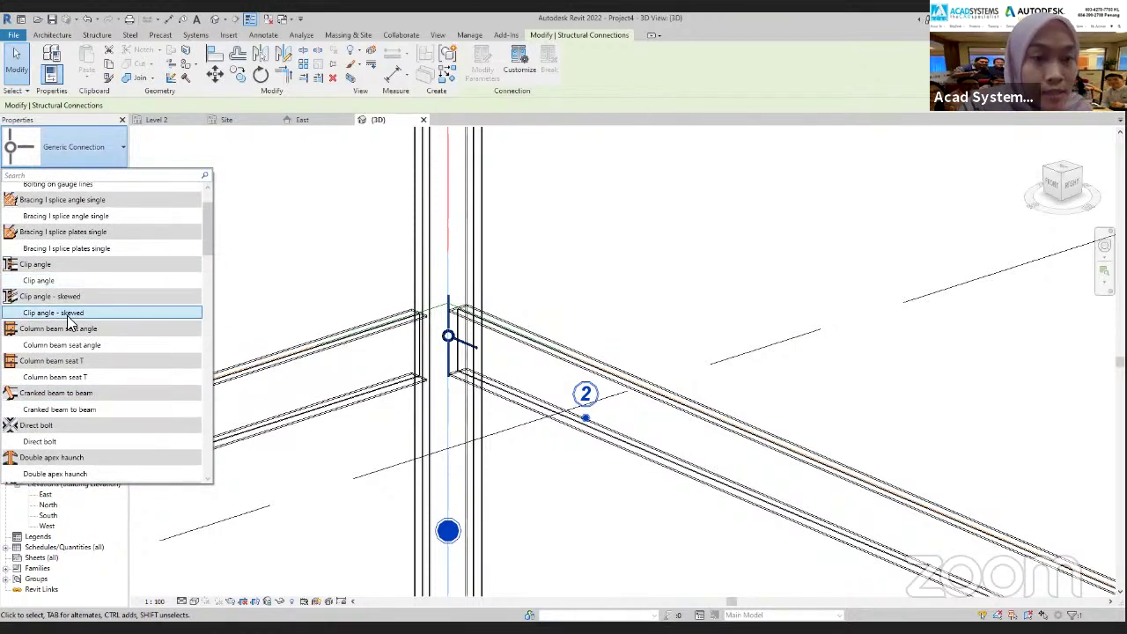
mouse_move(70, 322)
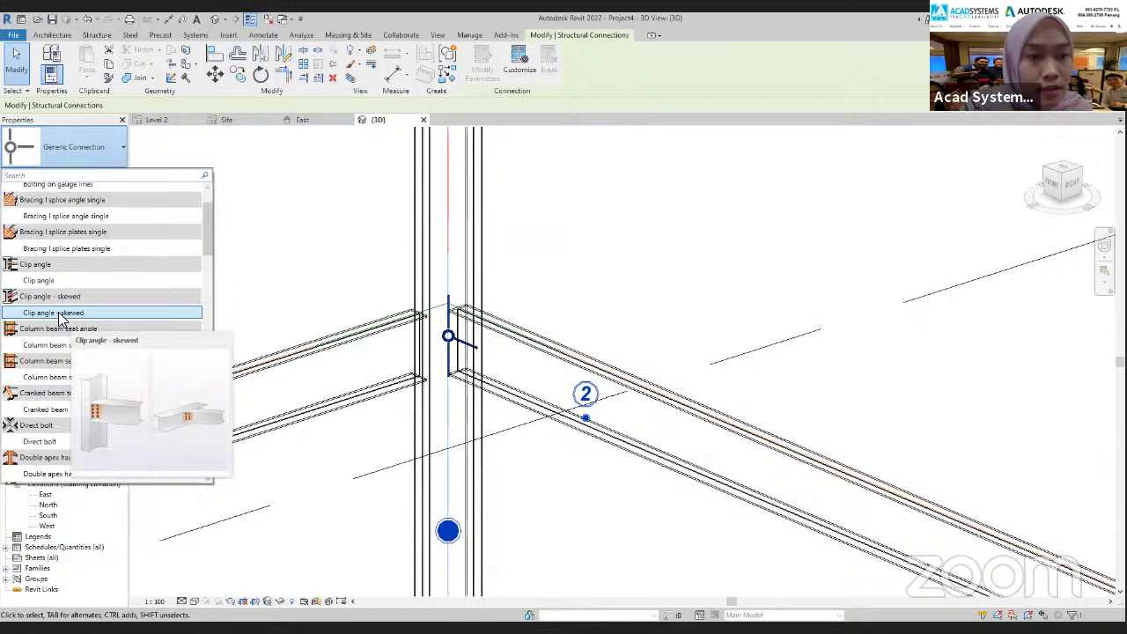
click(60, 314)
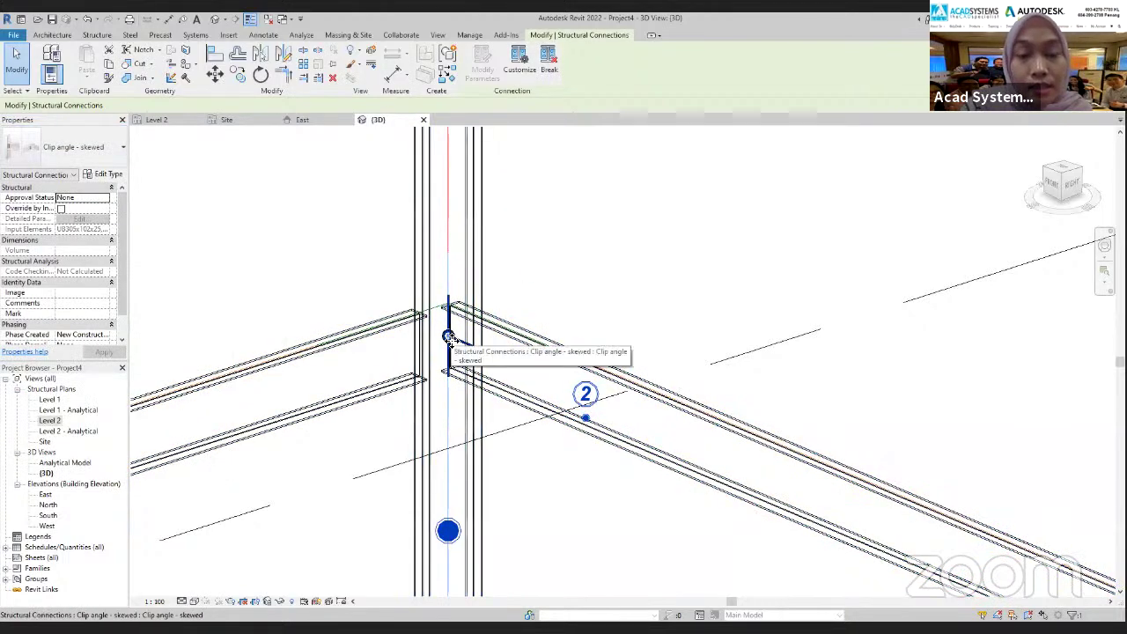
Set the 3D view's detail level to Fine and its visual style to Shaded to inspect the clip angle connection
click(182, 602)
click(195, 590)
click(385, 557)
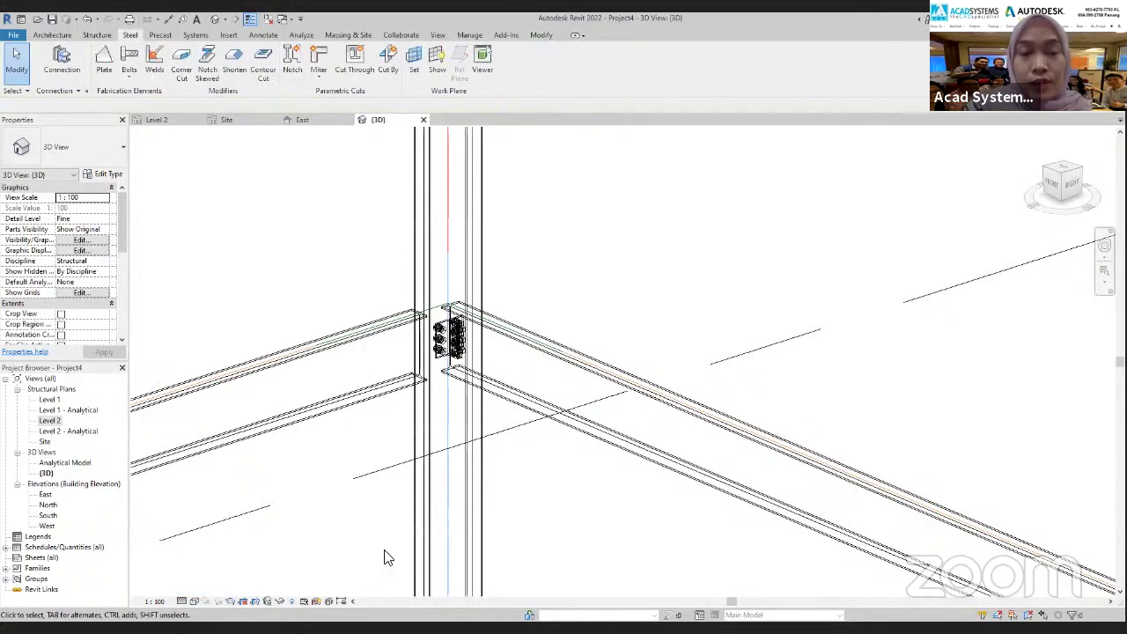
shift+middle_drag(467, 408, 445, 310)
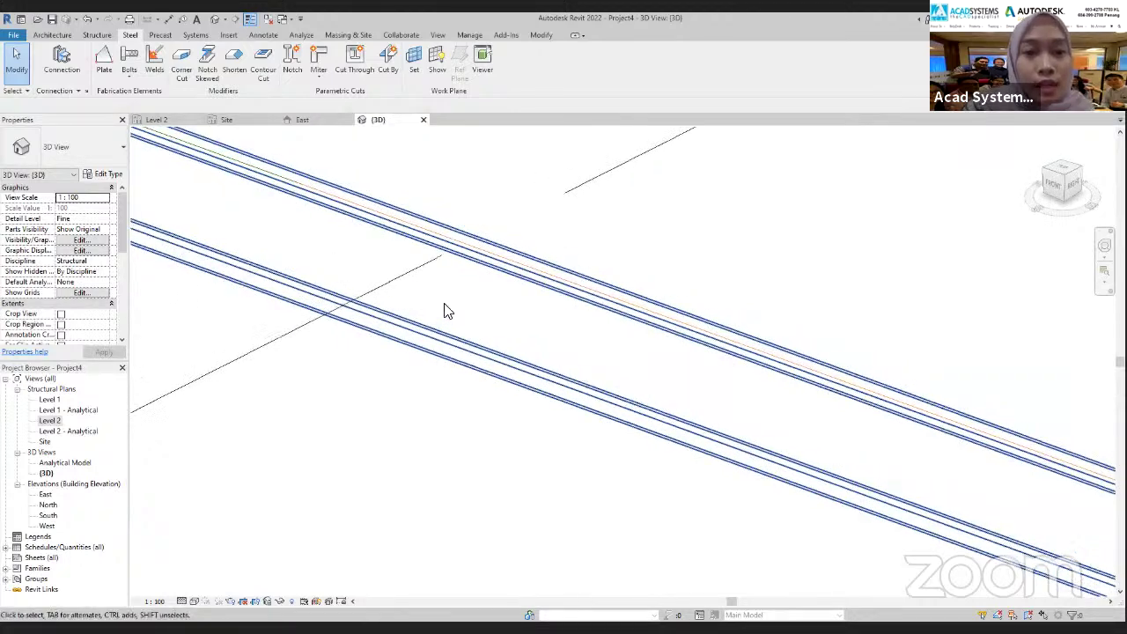
middle_drag(136, 255, 492, 403)
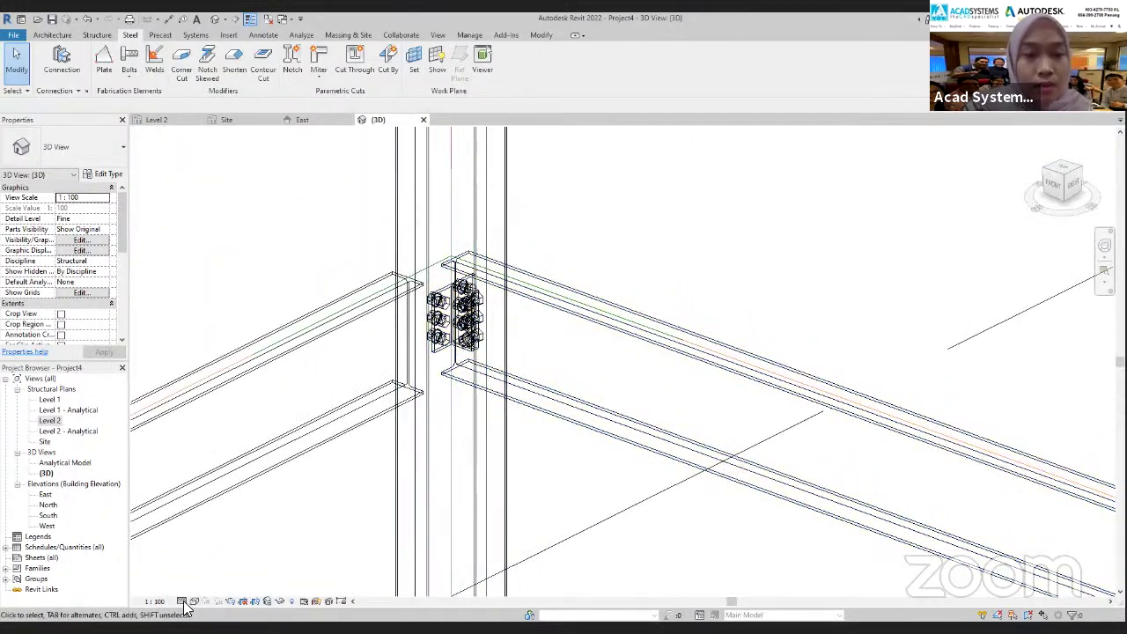
click(194, 602)
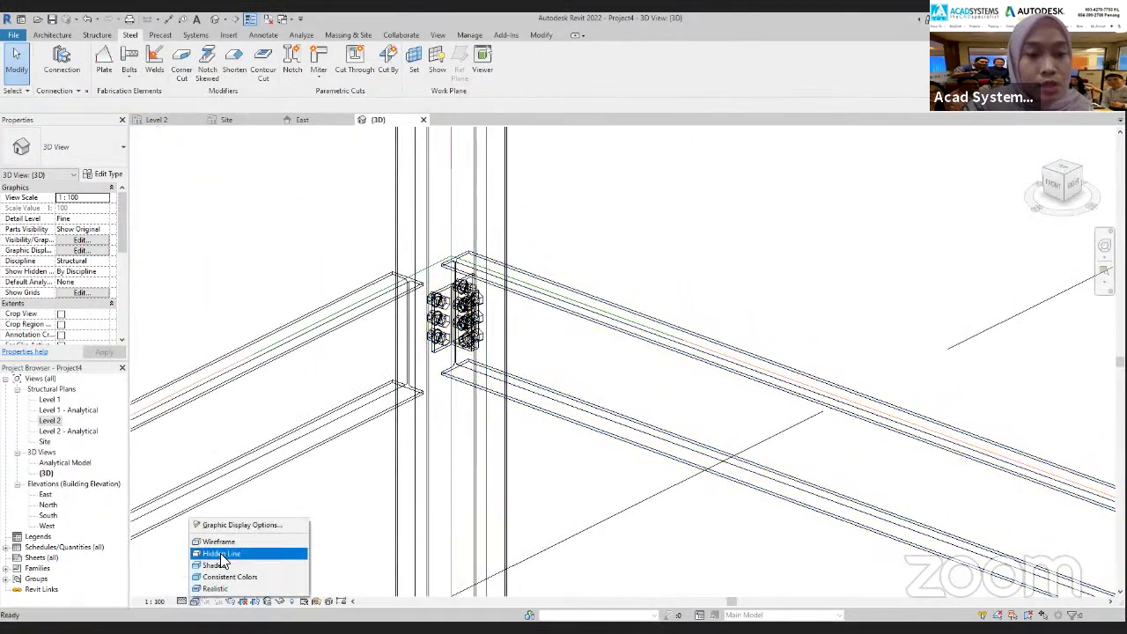
click(228, 566)
mouse_move(563, 549)
shift+middle_down()
mouse_move(541, 534)
mouse_move(541, 408)
mouse_move(584, 407)
shift+middle_up()
scroll(583, 408, down, 1)
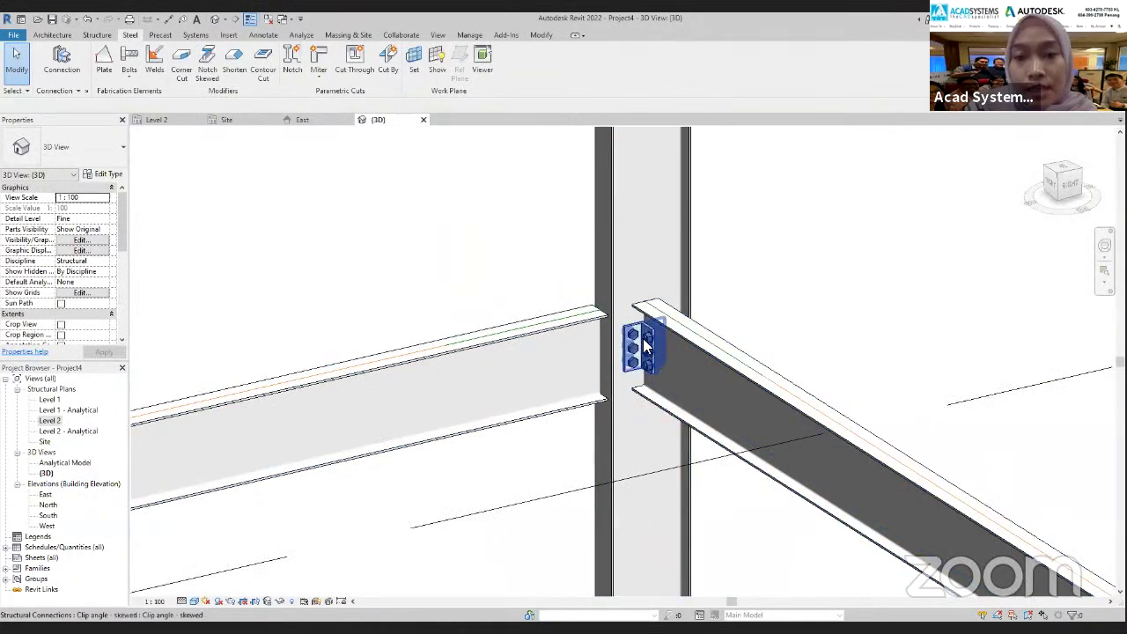
scroll(648, 364, up, 2)
scroll(648, 364, up, 1)
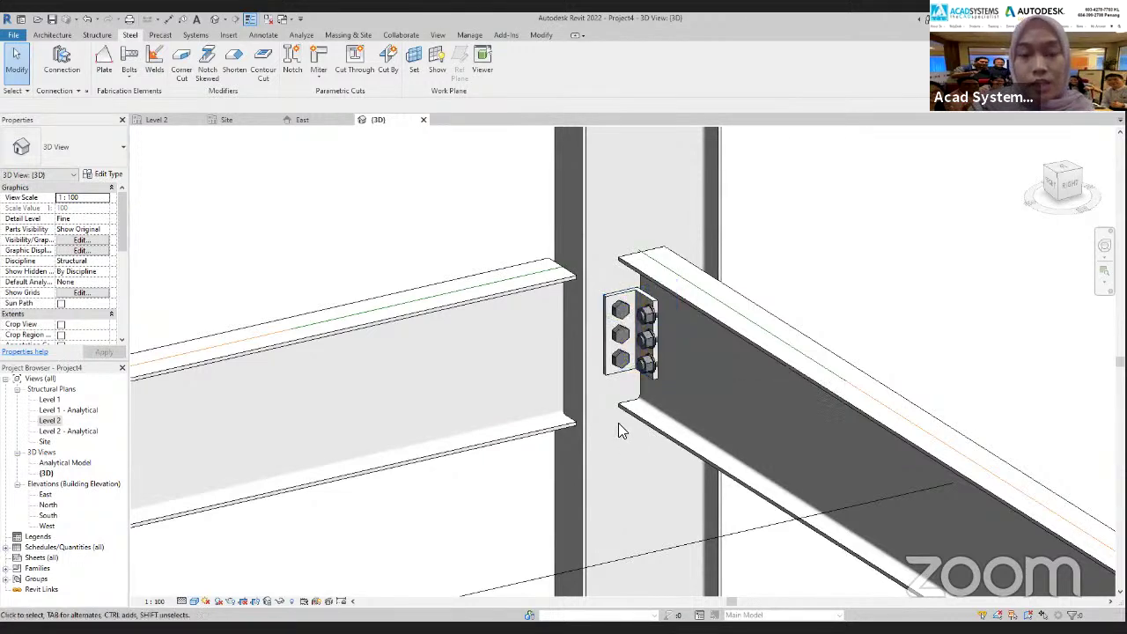
Set the Clip angle - skewed connection type's leg length to 120 at the main member and 90 at the secondary member
click(652, 365)
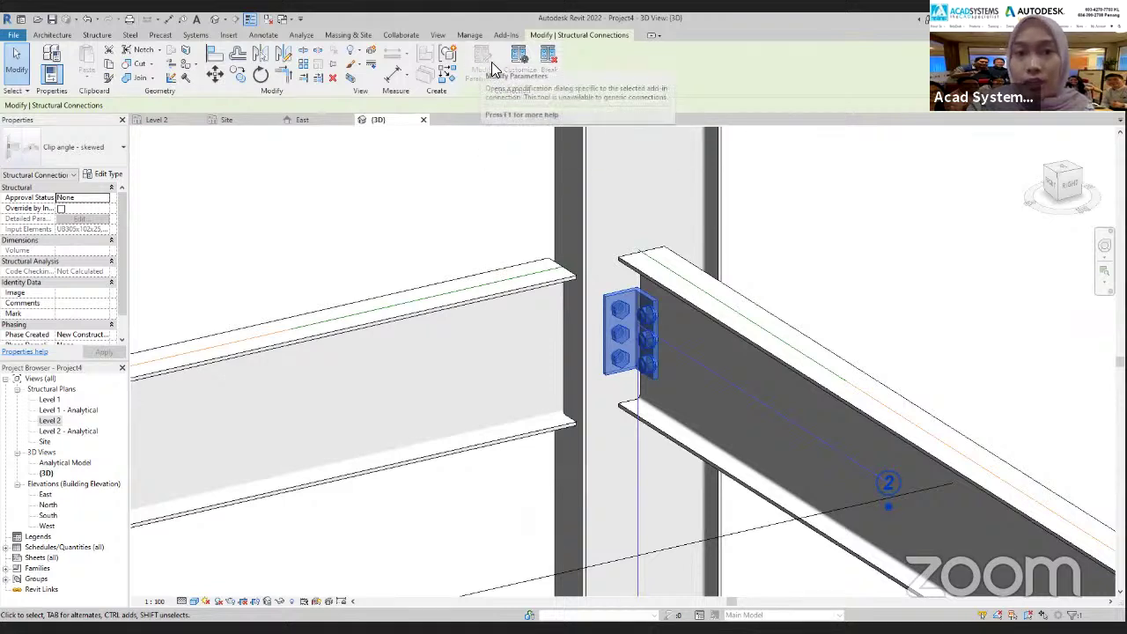
click(105, 177)
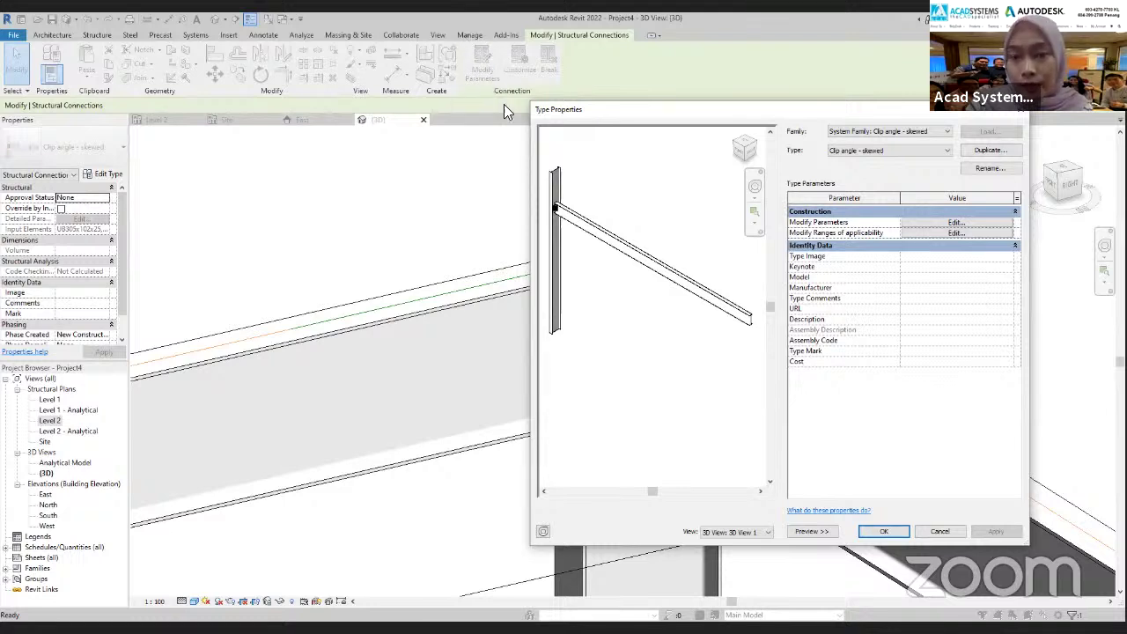
click(957, 223)
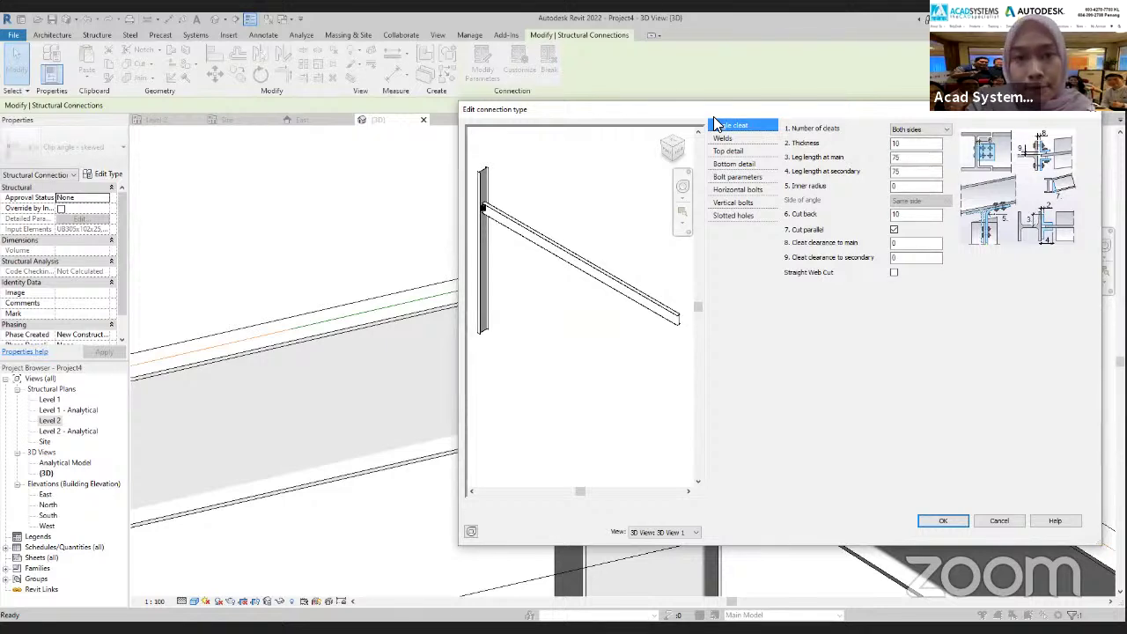
drag(583, 183, 410, 161)
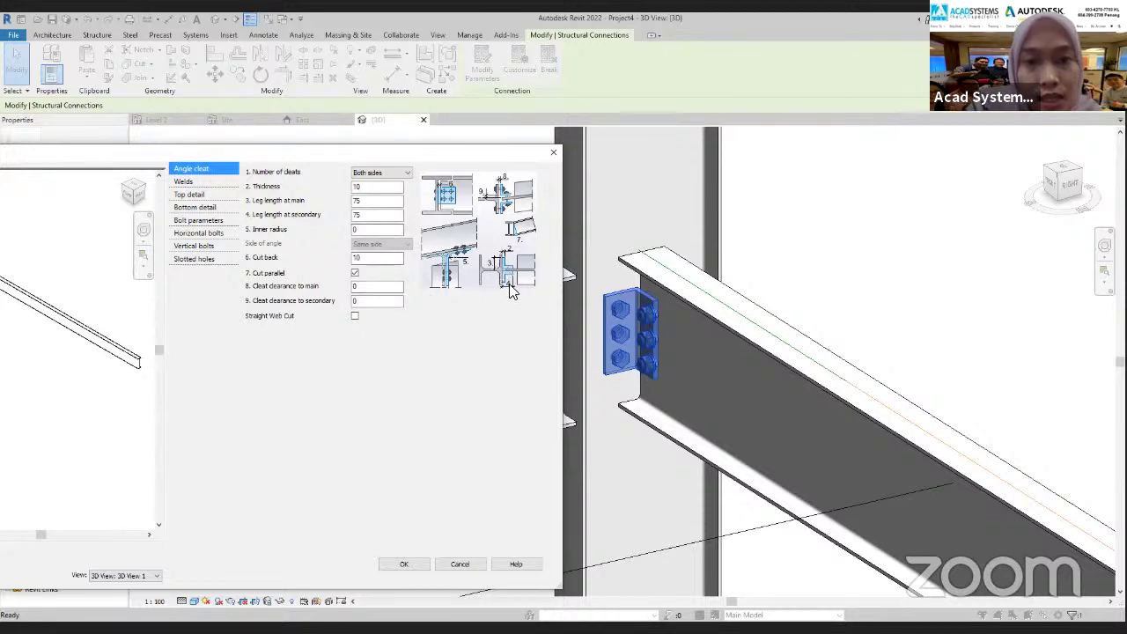
double_click(364, 200)
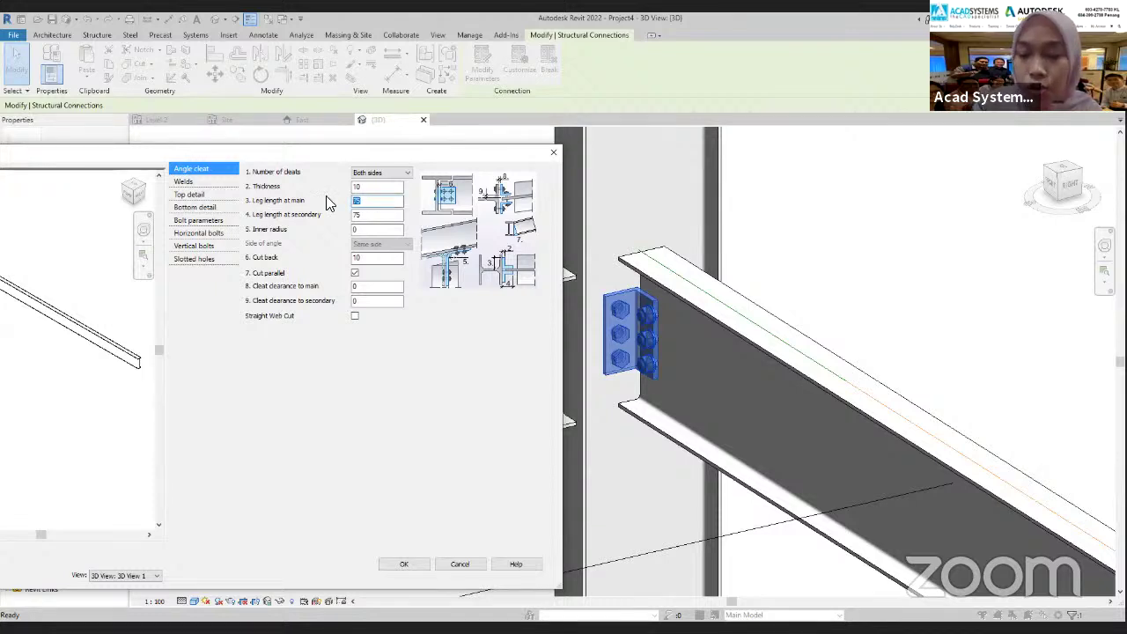
text(120)
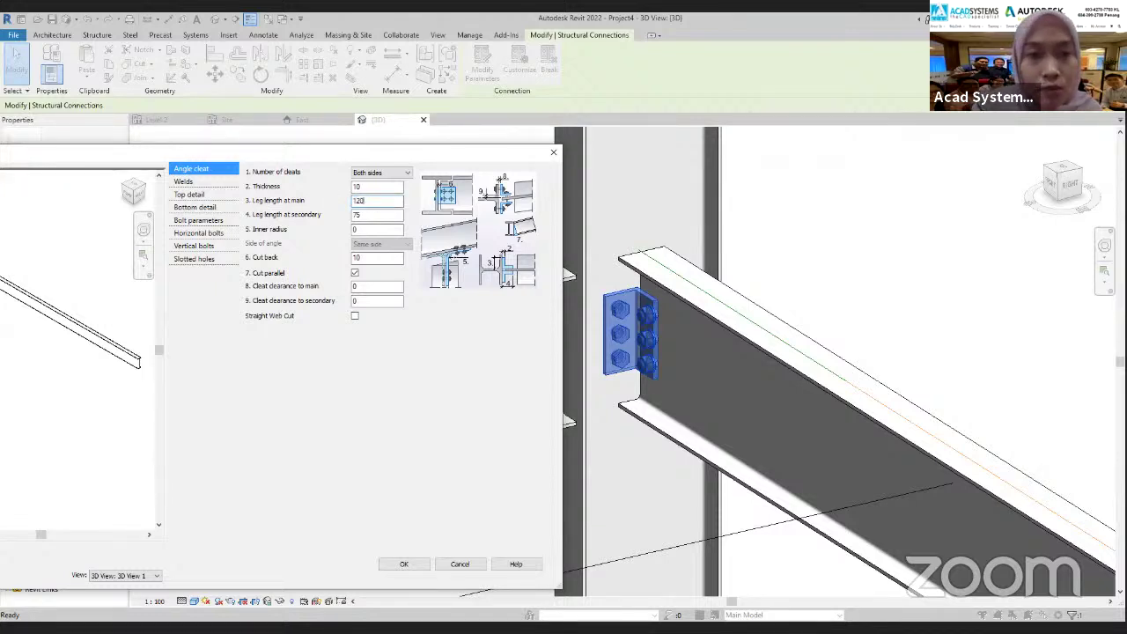
click(370, 218)
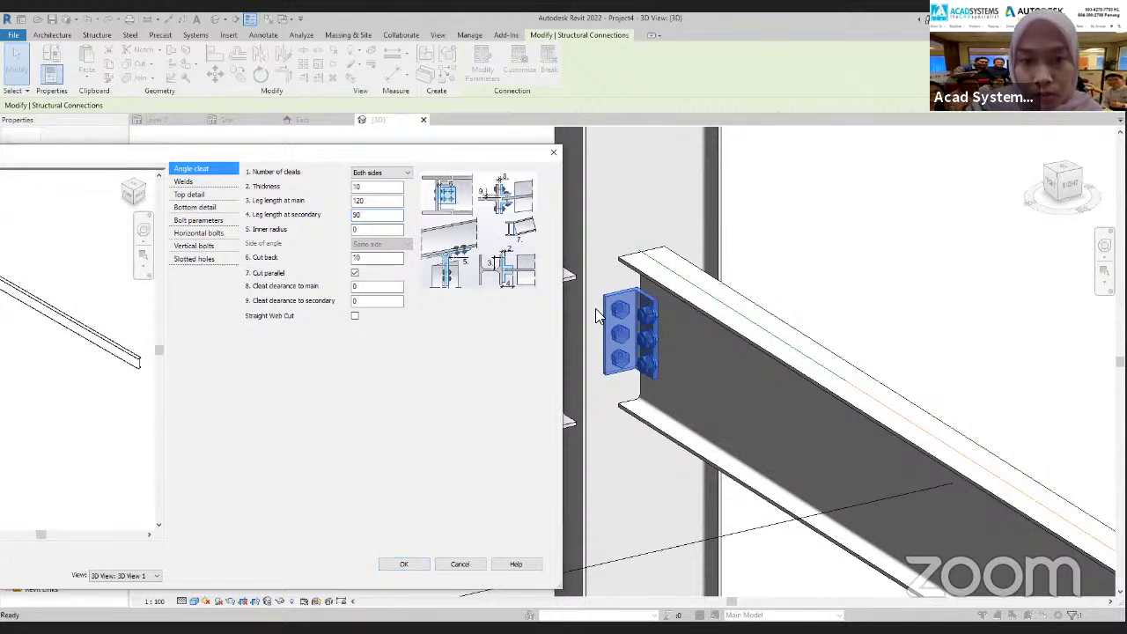
Set the clip angle's horizontal bolts at the main member to 2 per cleat and apply the type changes
click(198, 232)
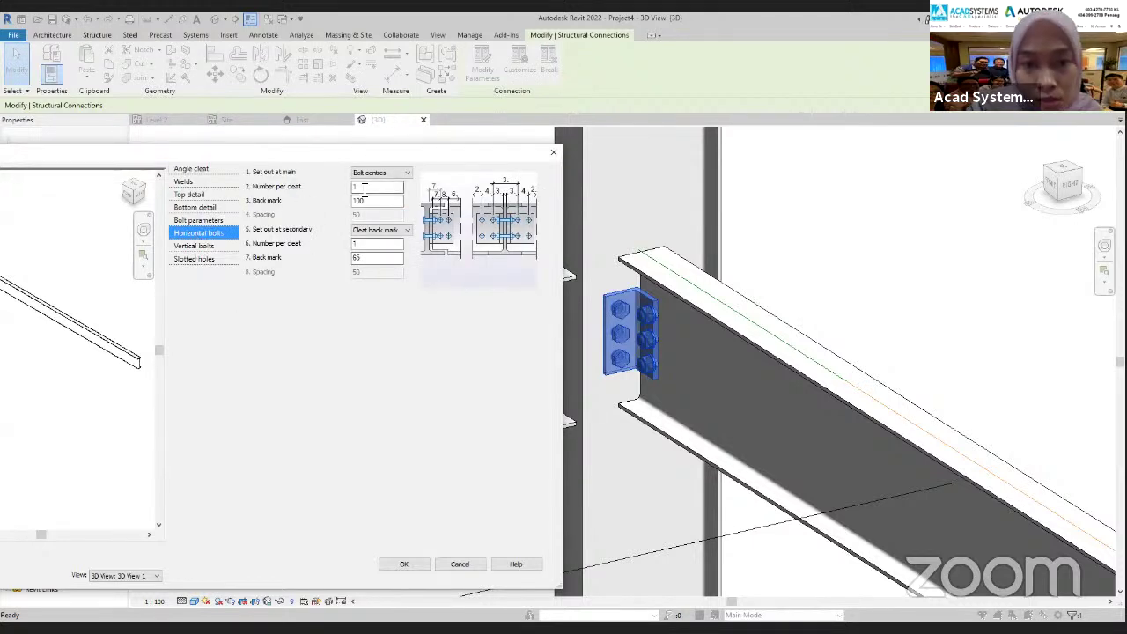
text(2)
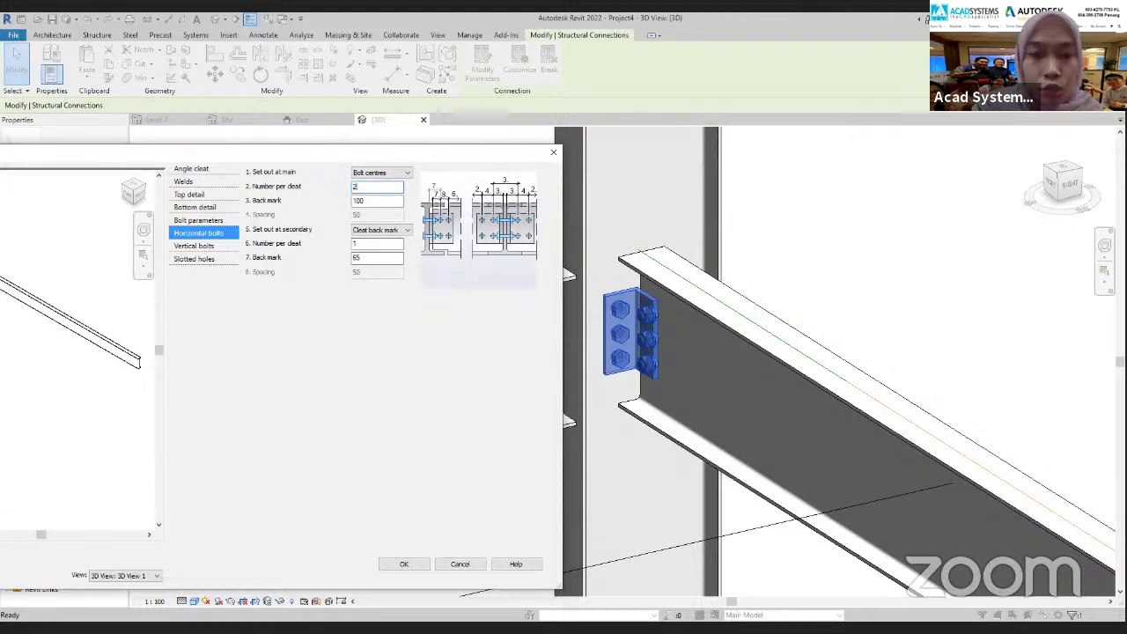
click(401, 563)
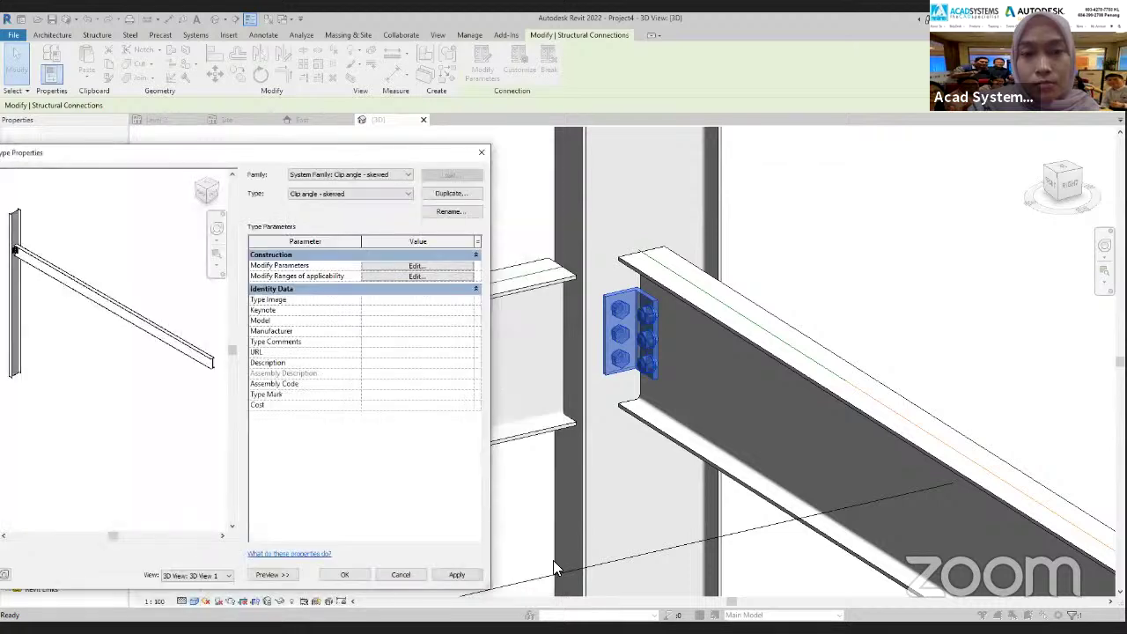
click(458, 576)
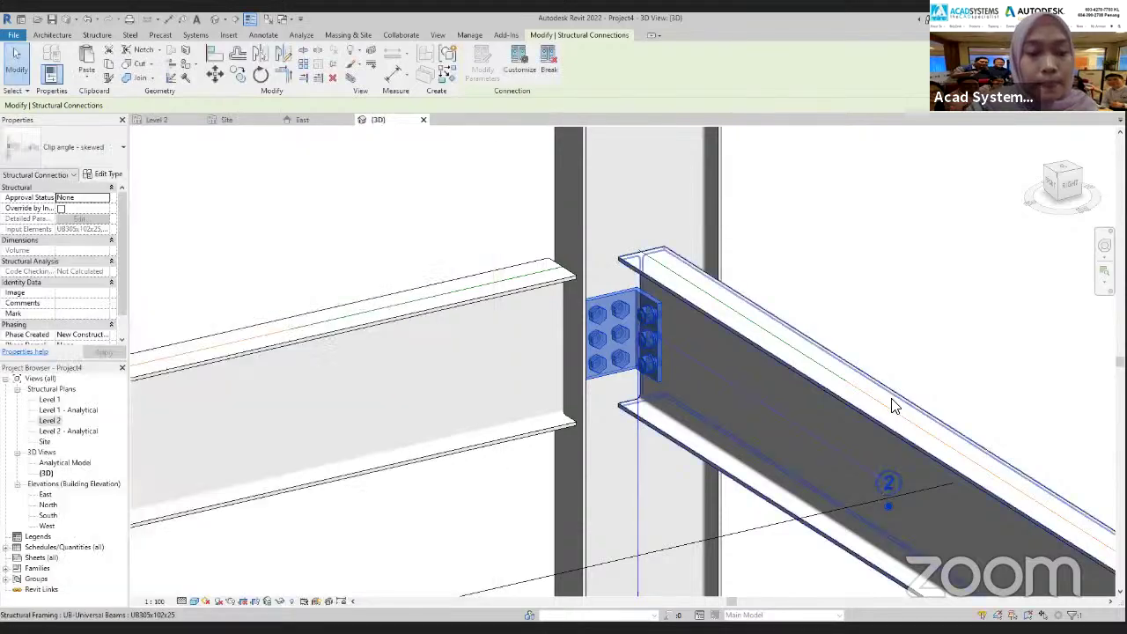
click(347, 574)
click(508, 506)
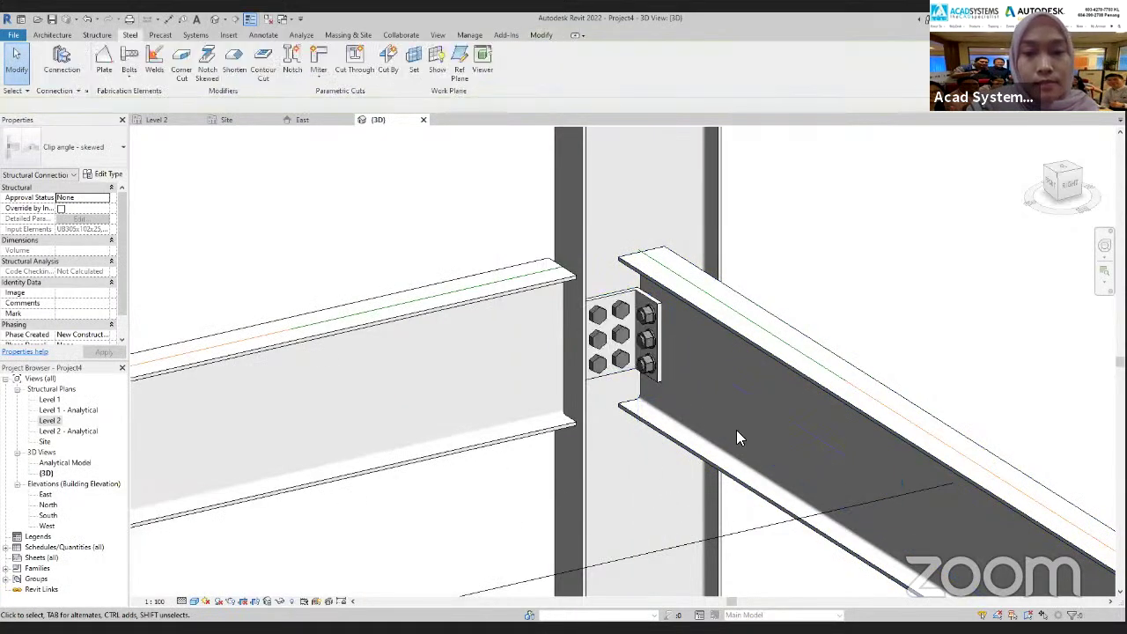
Examine the modified clip angle connection from the other side of the column at grid A-1
shift+middle_drag(736, 430, 656, 145)
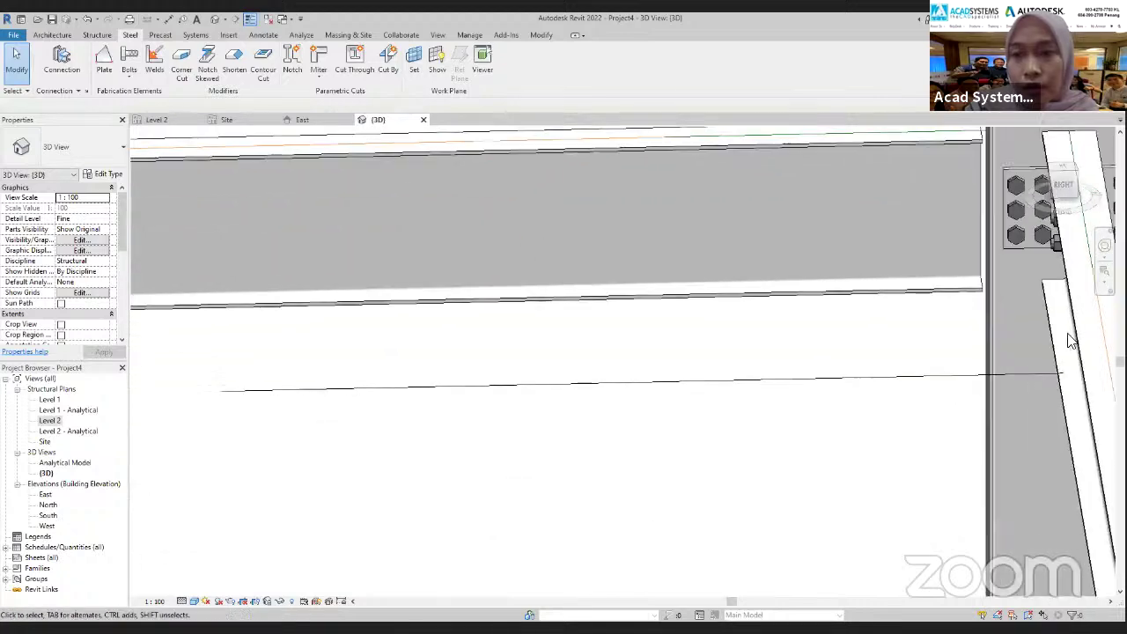
middle_drag(732, 333, 353, 330)
shift+middle_drag(941, 393, 747, 321)
middle_drag(727, 373, 554, 293)
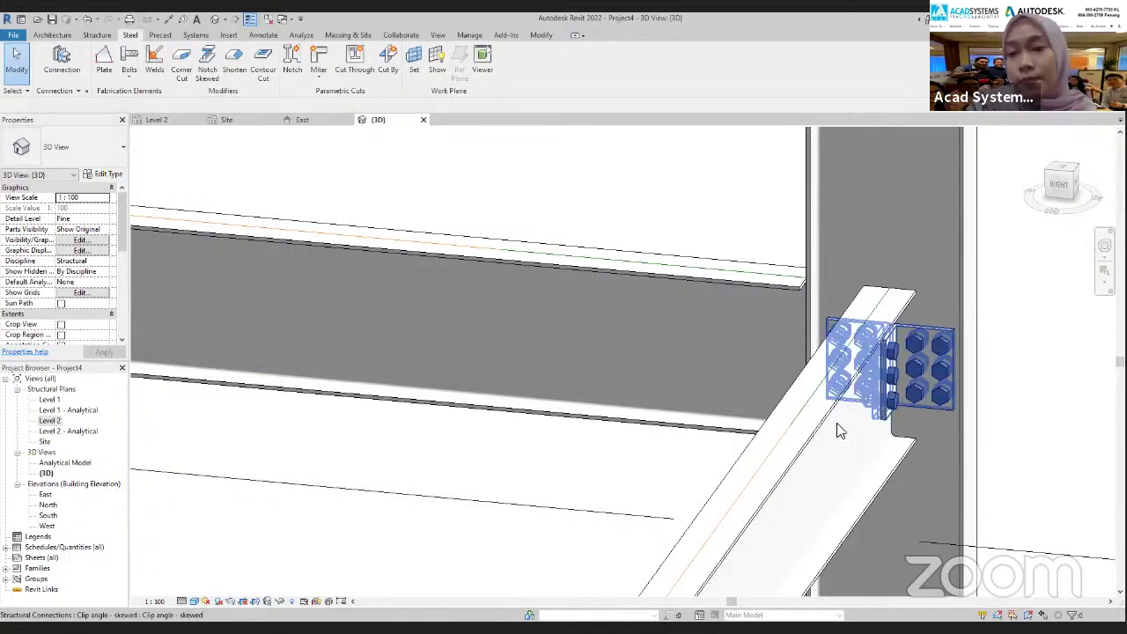
middle_drag(598, 432, 733, 178)
scroll(686, 342, down, 2)
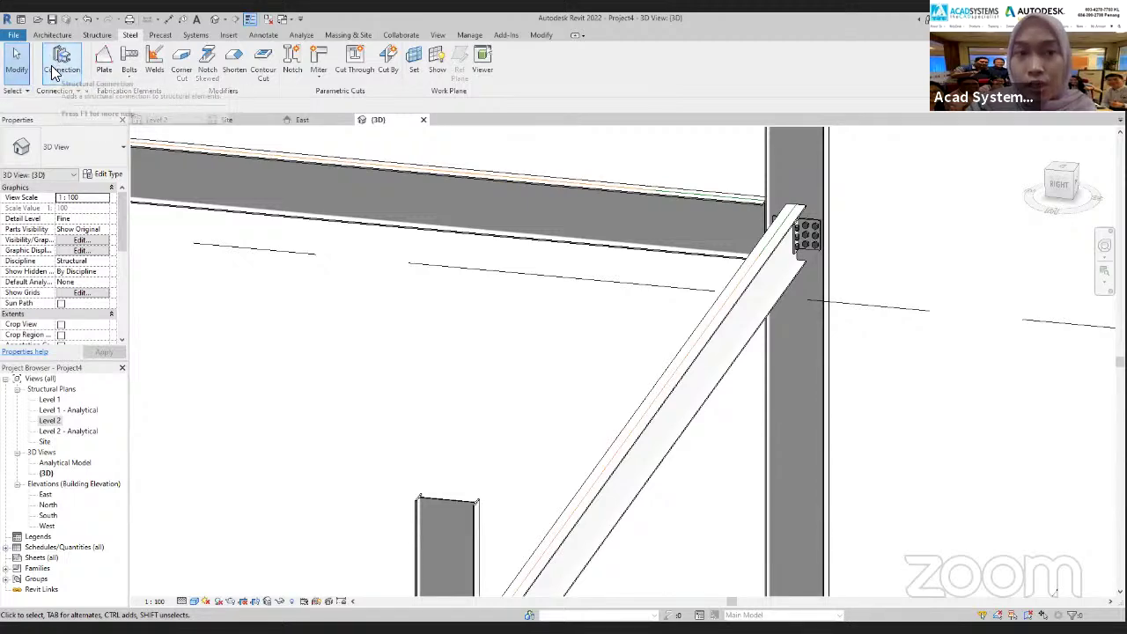
Place a generic structural connection between the base of the column at grid A-1 and its rectangular isolated foundation
scroll(459, 352, down, 1)
middle_drag(459, 351, 475, 257)
scroll(485, 467, down, 2)
middle_drag(497, 440, 508, 300)
middle_drag(606, 509, 560, 467)
scroll(585, 436, up, 3)
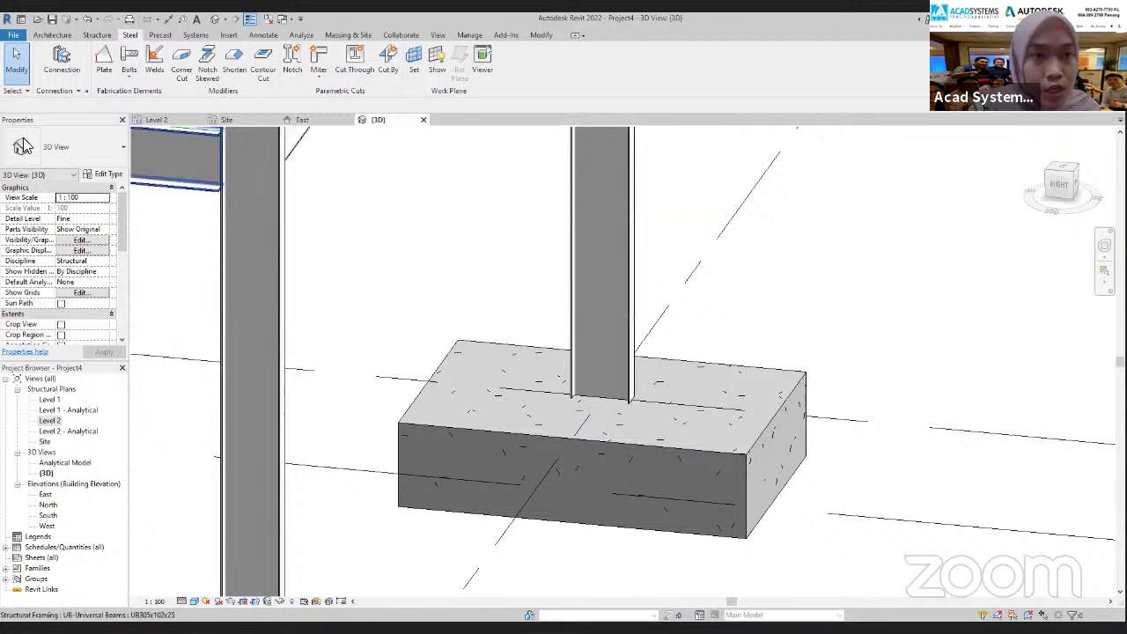
click(58, 69)
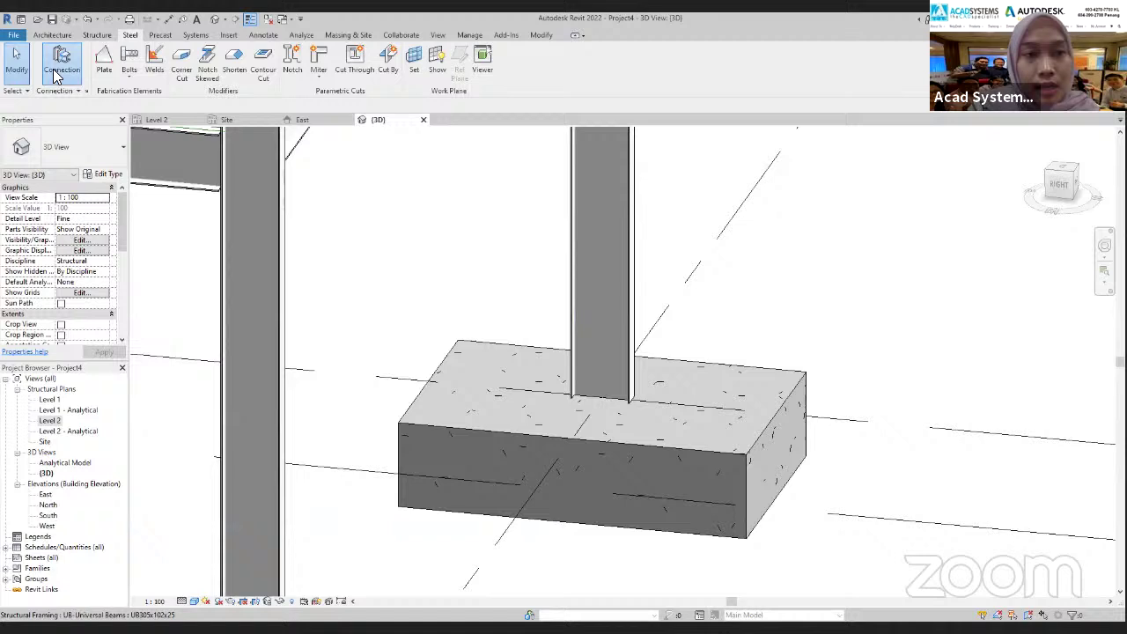
click(631, 333)
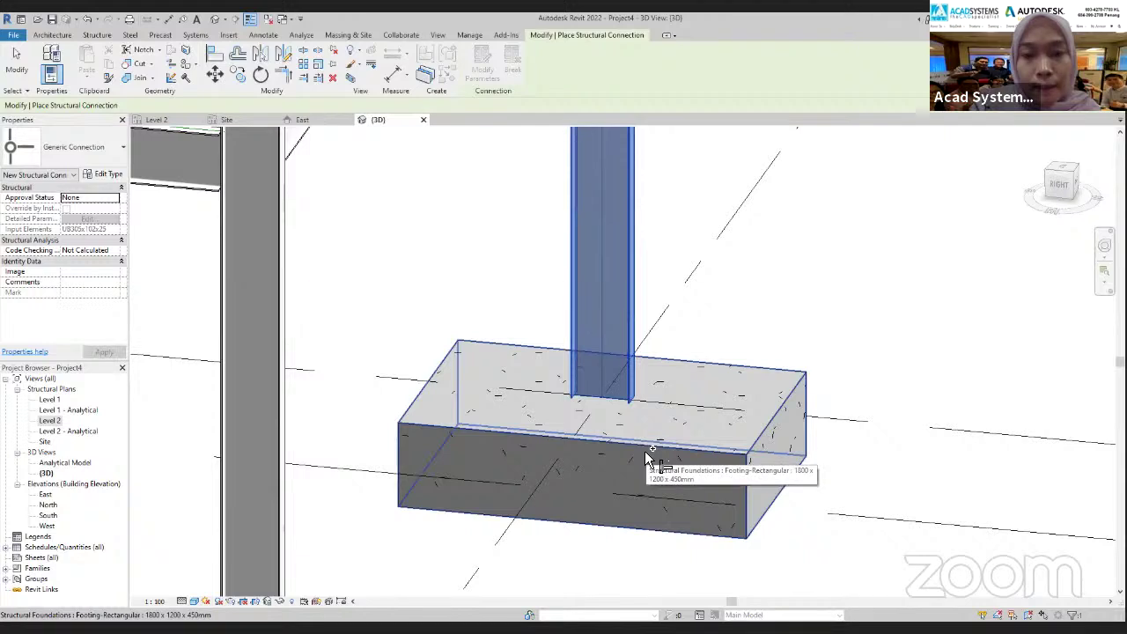
click(661, 484)
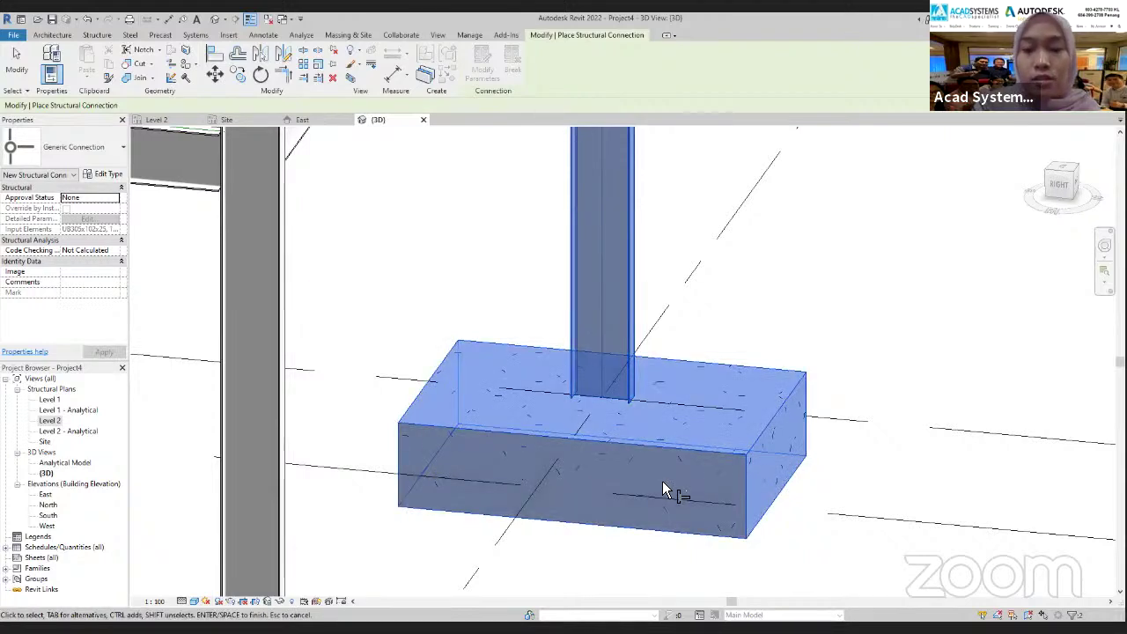
key(Return)
scroll(636, 422, up, 3)
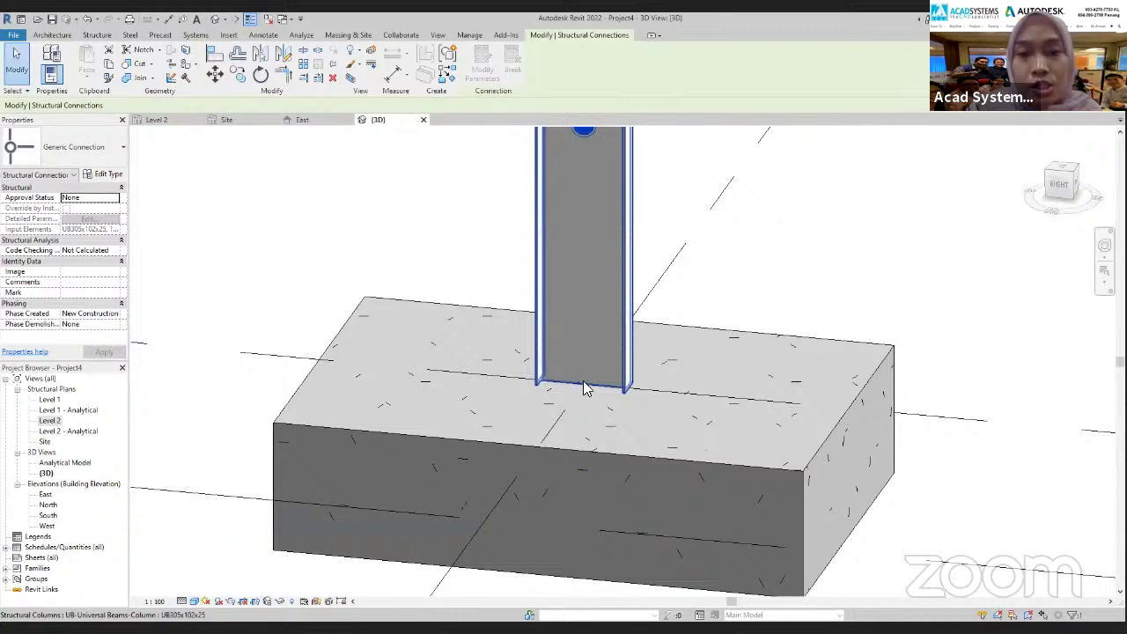
Change the generic connection between column A-1 and its foundation to the Base plate type
scroll(583, 388, down, 3)
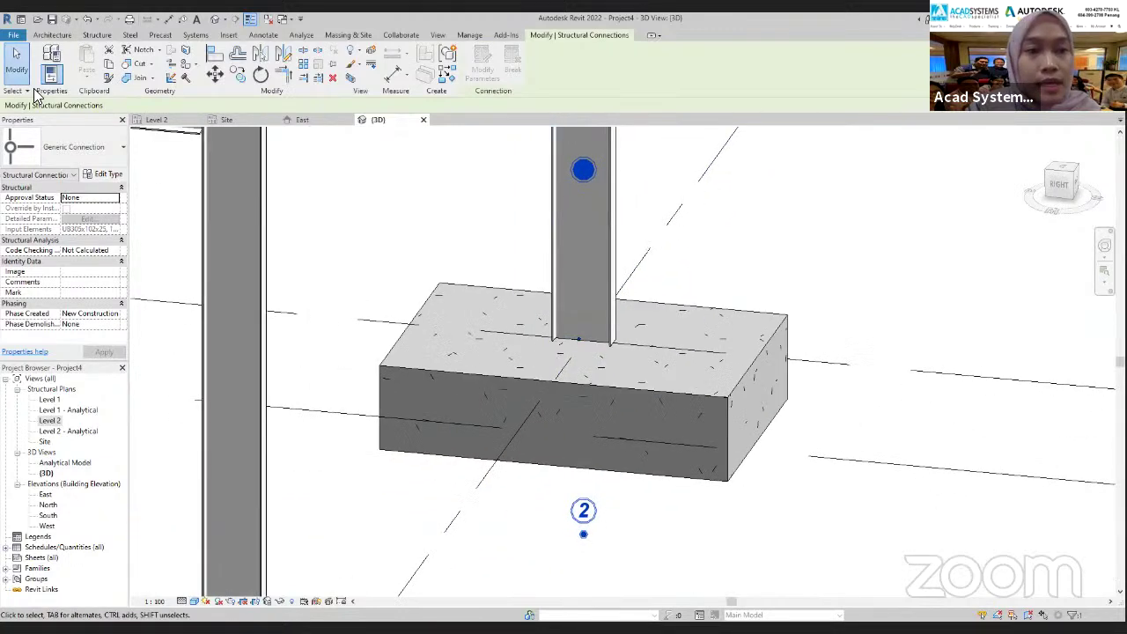
click(77, 154)
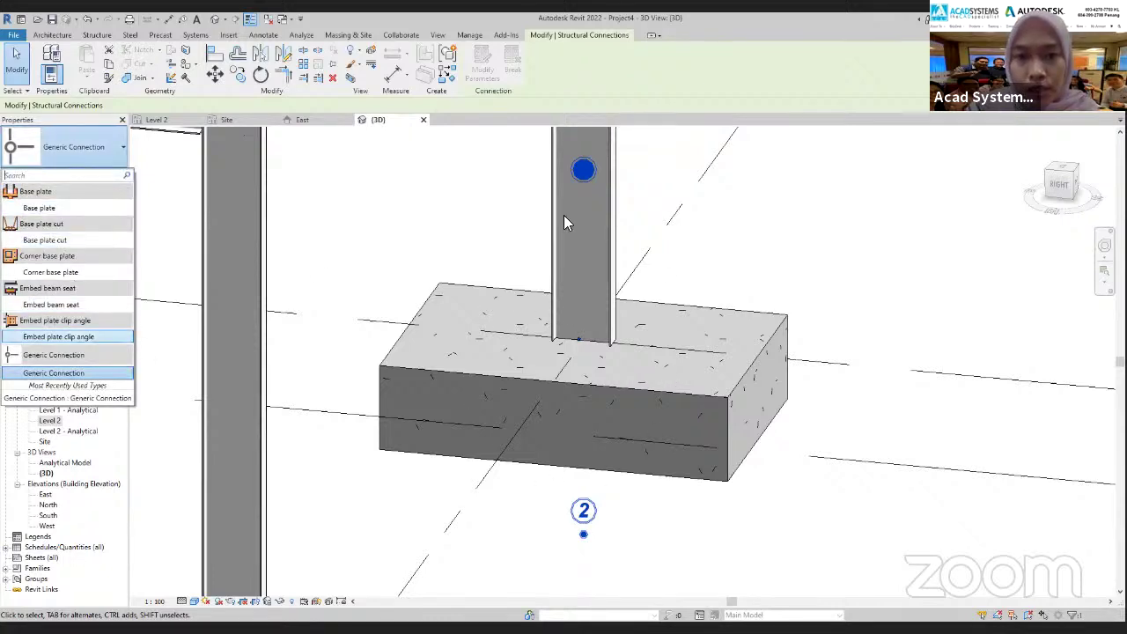
click(75, 211)
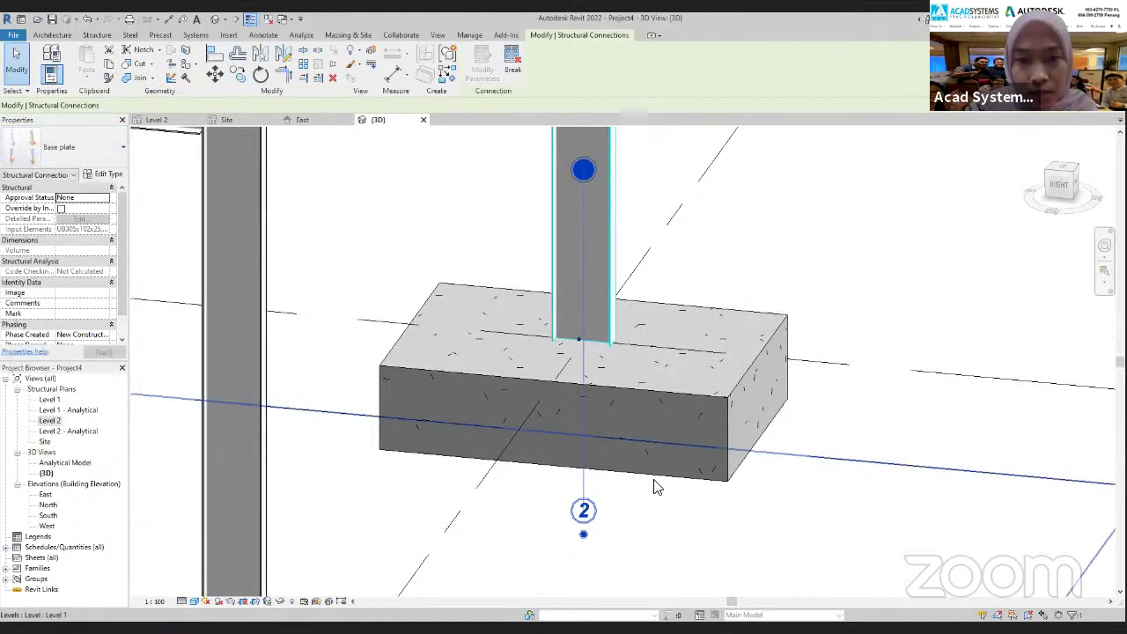
shift+middle_drag(678, 381, 636, 399)
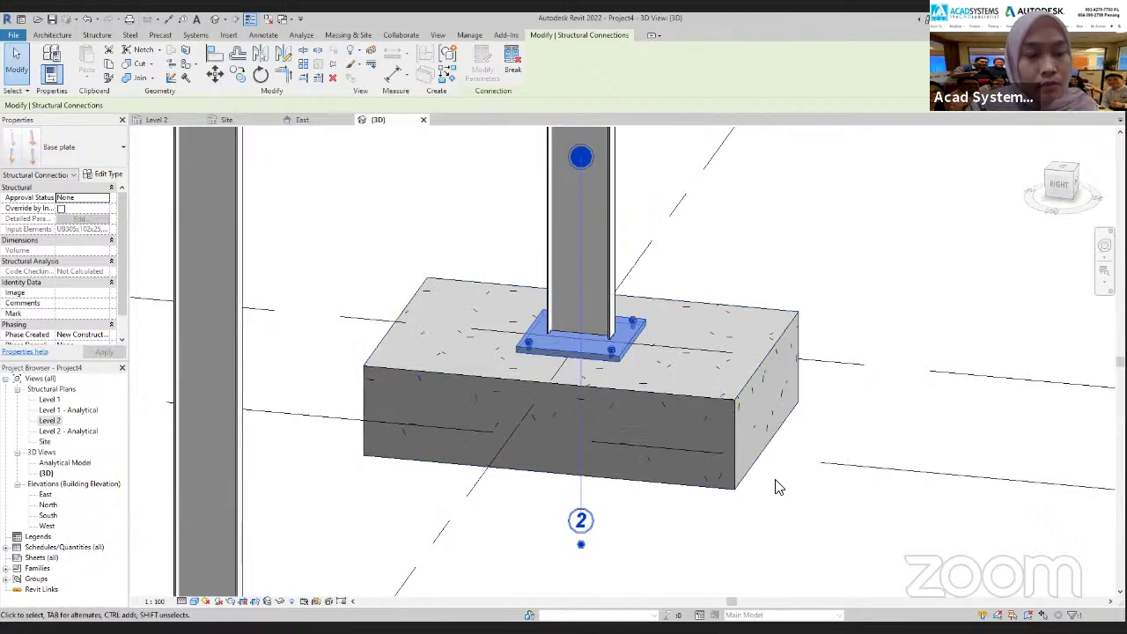
shift+middle_drag(770, 455, 613, 421)
key(Escape)
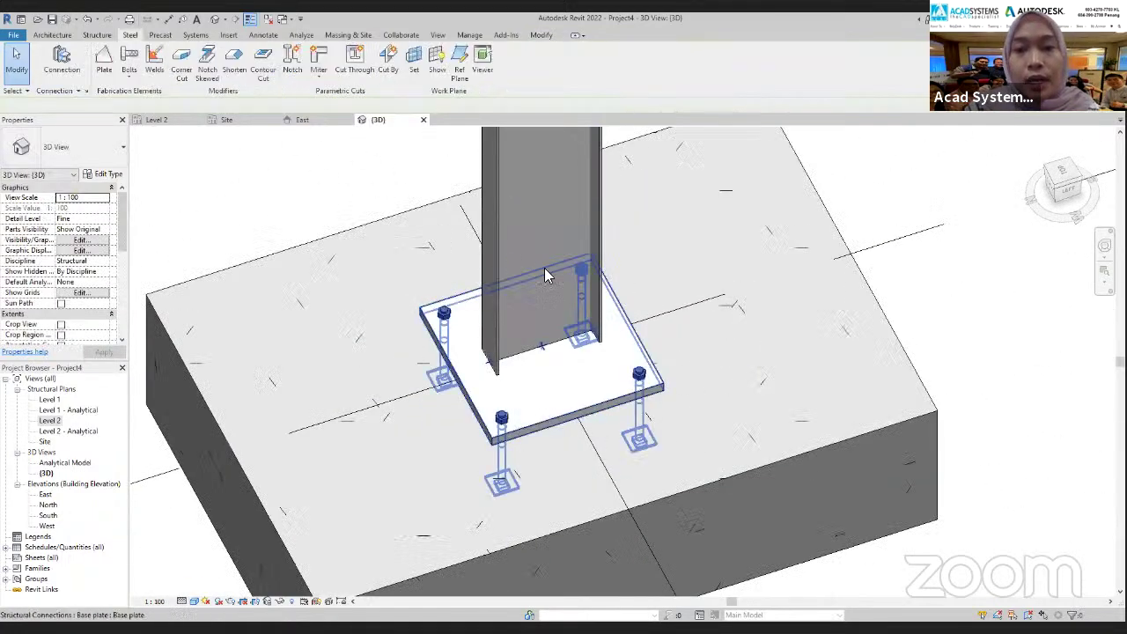
Examine the base plate and its anchor bolts on the A-1 foundation up close and from different angles
shift+middle_drag(544, 268, 469, 321)
middle_drag(568, 417, 542, 385)
scroll(544, 382, up, 4)
middle_drag(488, 245, 498, 324)
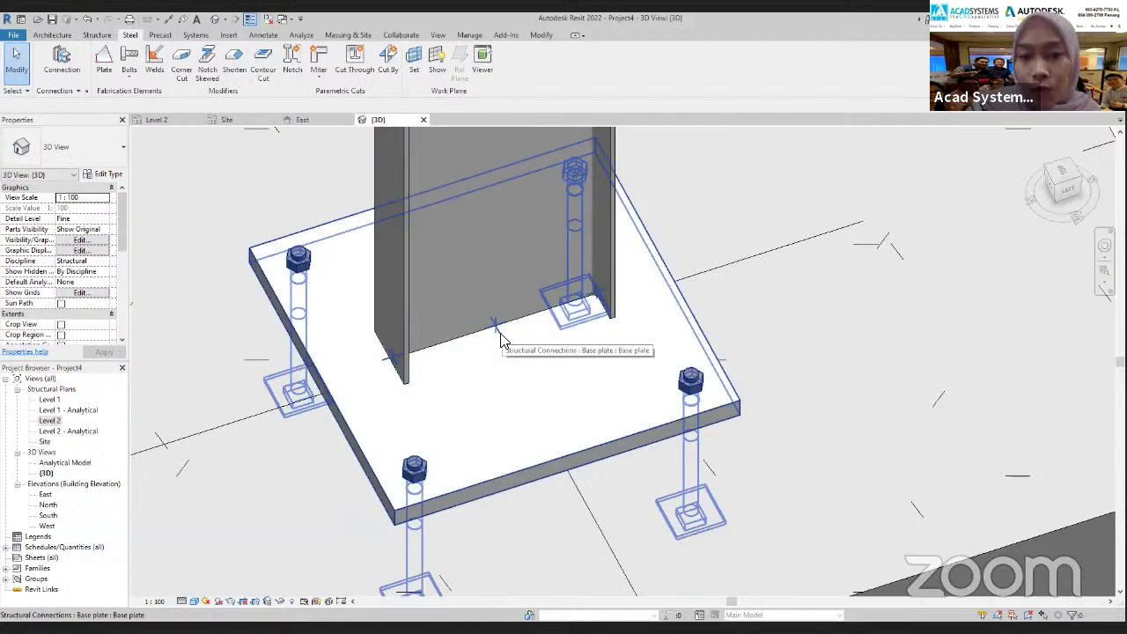
scroll(502, 372, down, 4)
shift+middle_drag(503, 399, 498, 532)
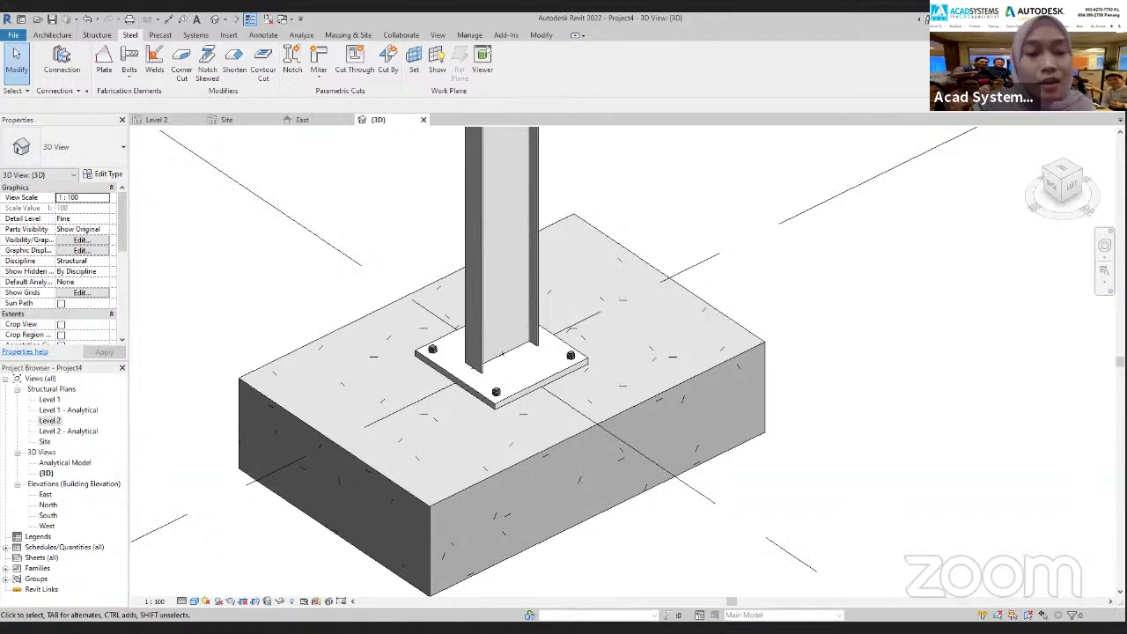
scroll(264, 421, down, 2)
middle_drag(271, 426, 412, 397)
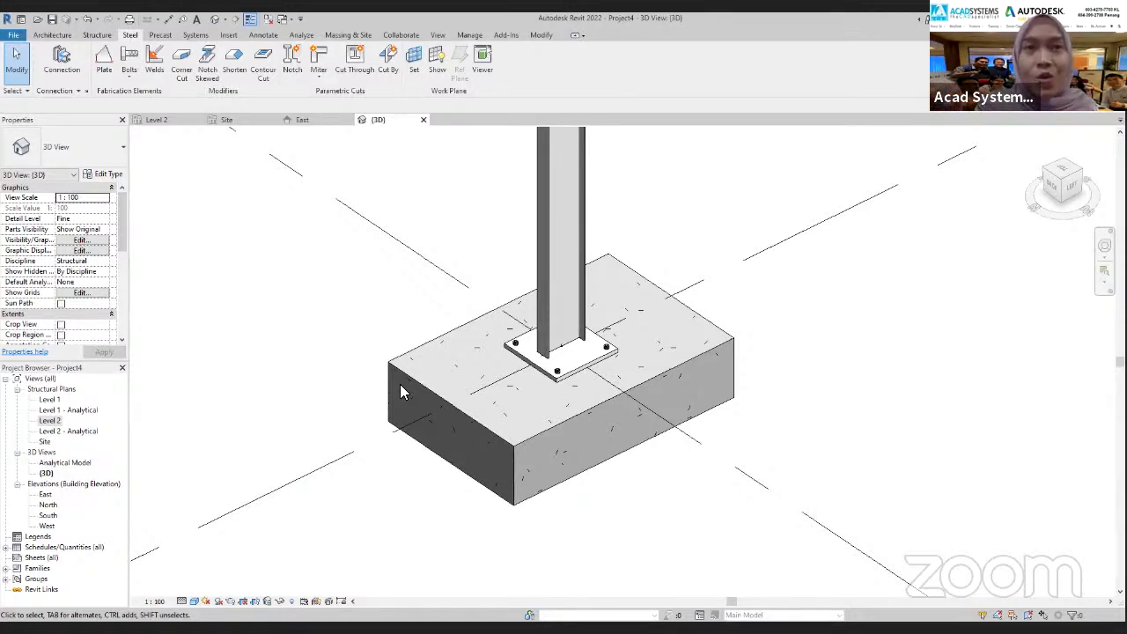
Examine the rest of the steel frame and the Level 2 beam-to-column joint at grid B-2
scroll(400, 385, down, 4)
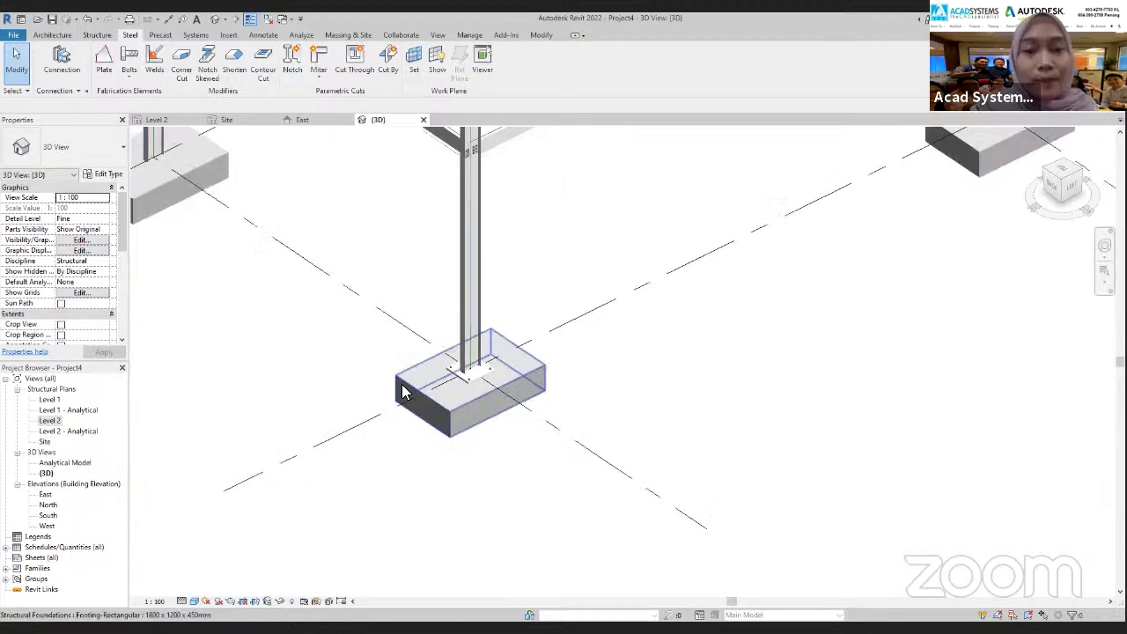
middle_drag(403, 388, 342, 509)
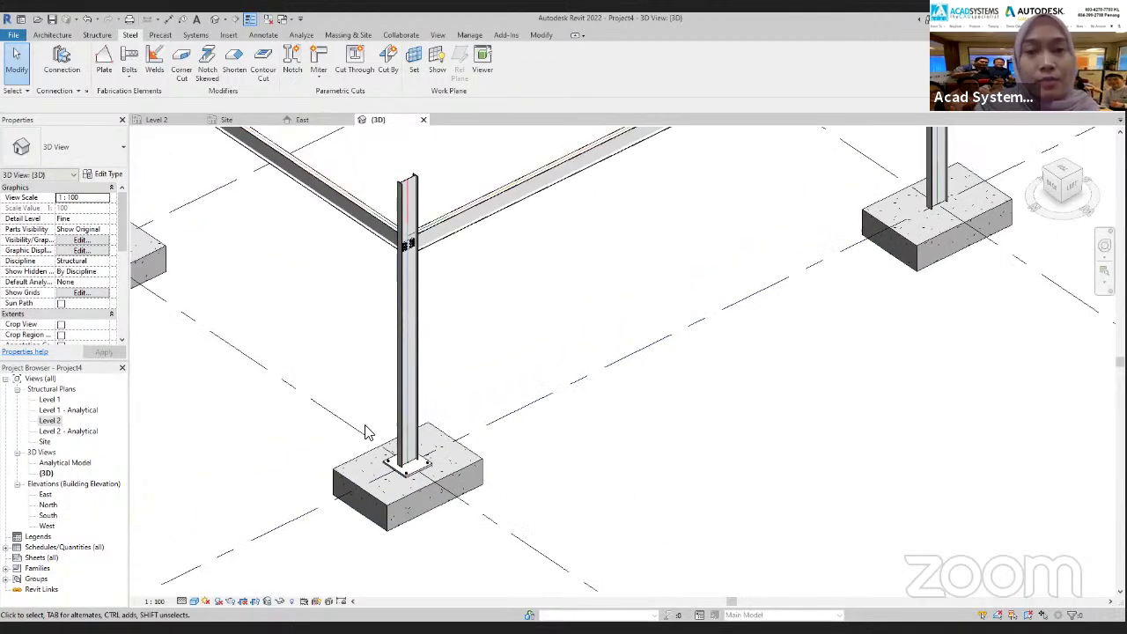
scroll(522, 270, down, 1)
middle_drag(522, 277, 427, 590)
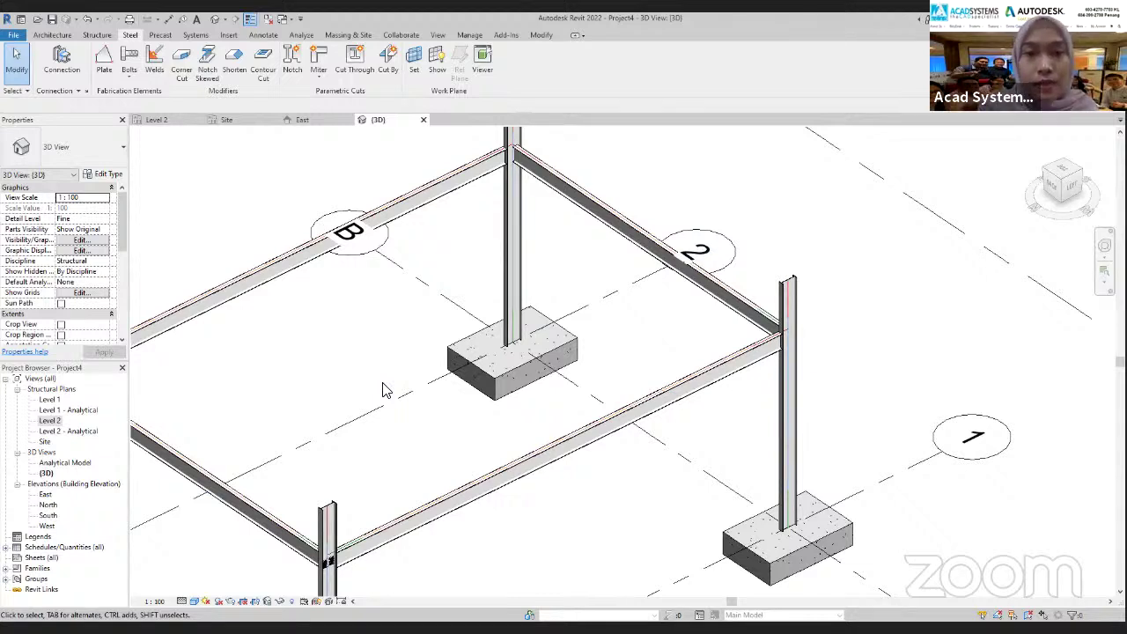
scroll(488, 244, up, 1)
scroll(415, 410, up, 2)
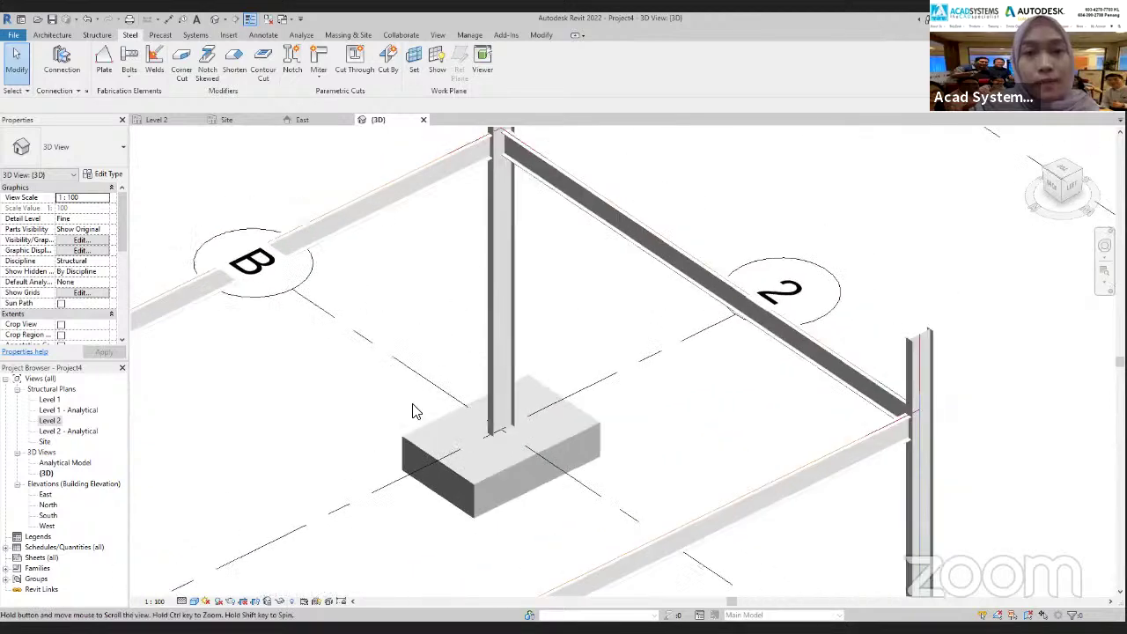
scroll(466, 294, up, 4)
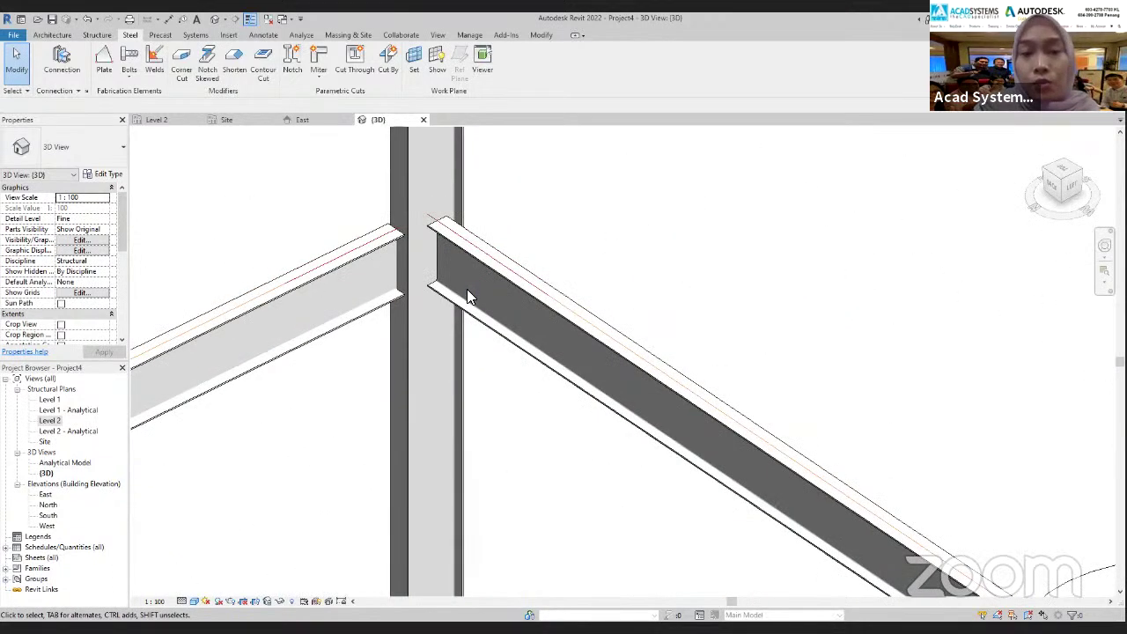
scroll(442, 285, down, 2)
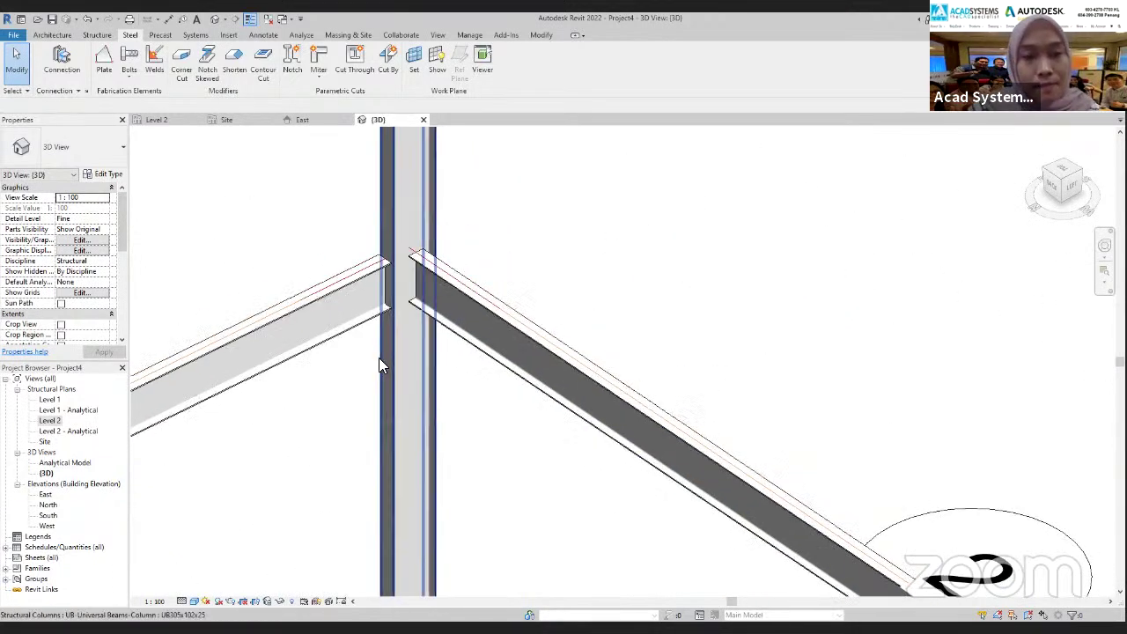
mouse_move(380, 365)
shift+middle_down()
mouse_move(397, 372)
mouse_move(378, 383)
shift+middle_up()
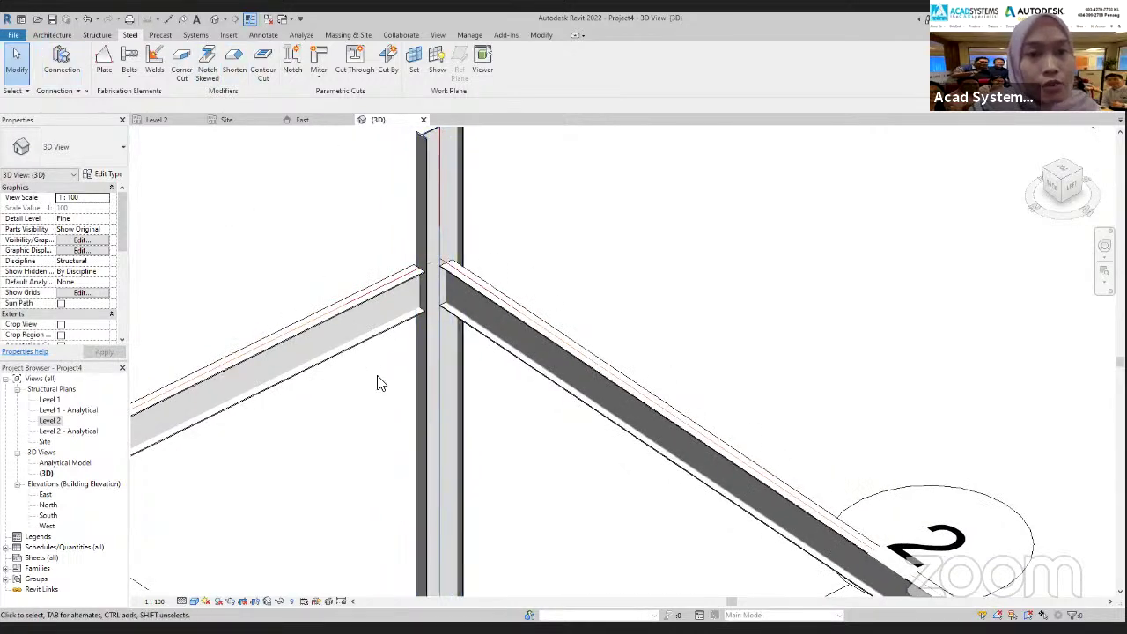
Start a steel plate at the B-2 joint and set its work plane by picking the column's web face
scroll(475, 295, down, 1)
scroll(463, 289, up, 3)
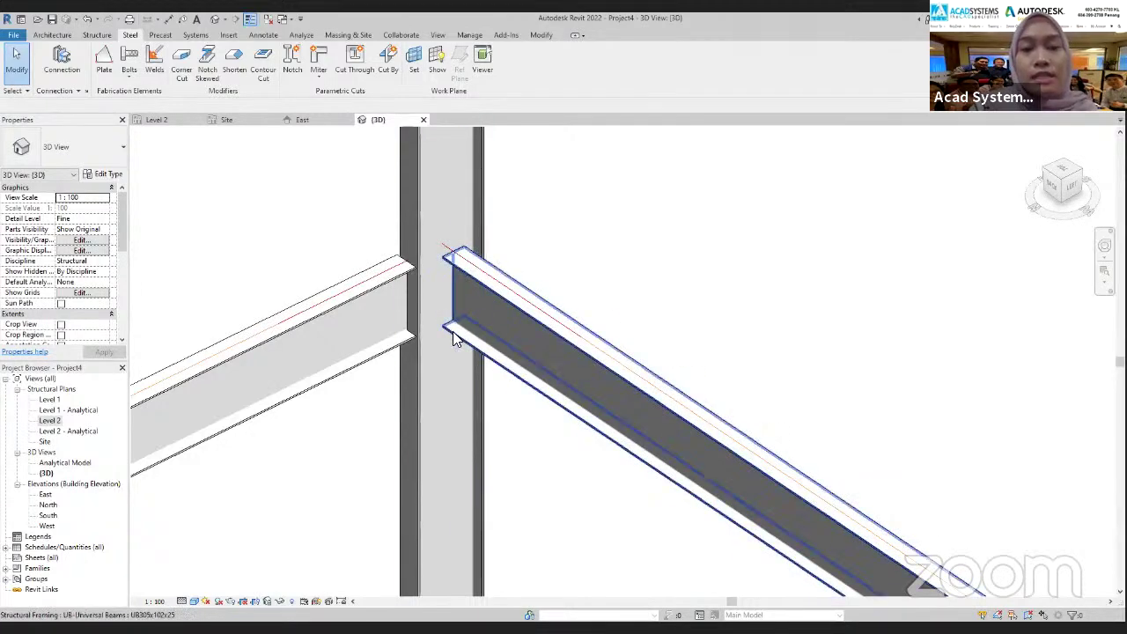
middle_drag(373, 302, 281, 303)
scroll(305, 314, down, 1)
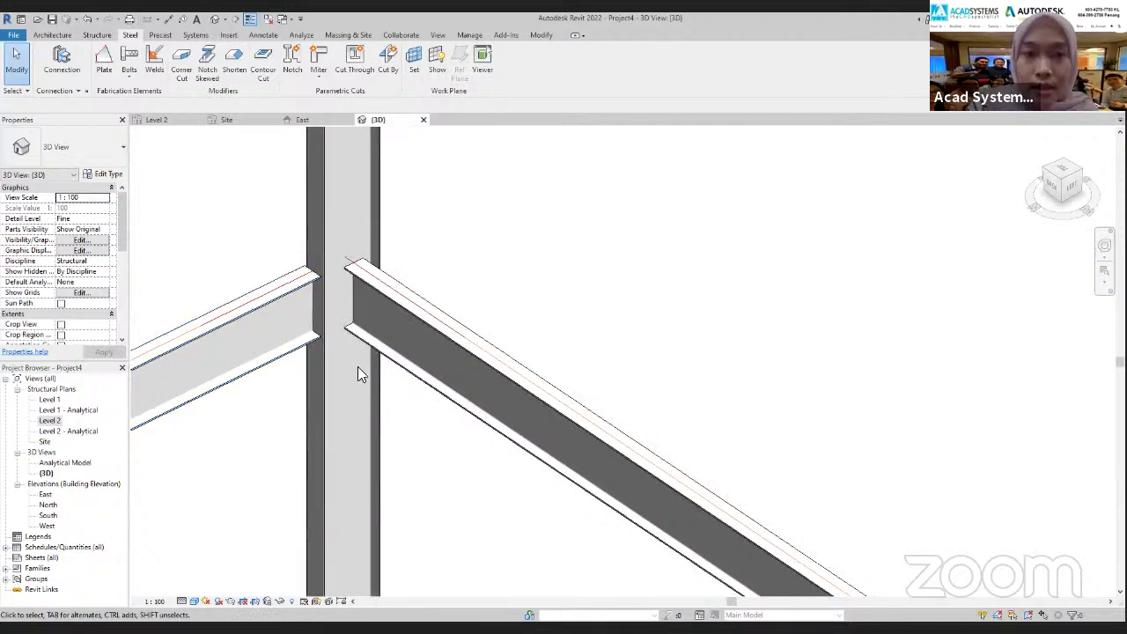
click(104, 62)
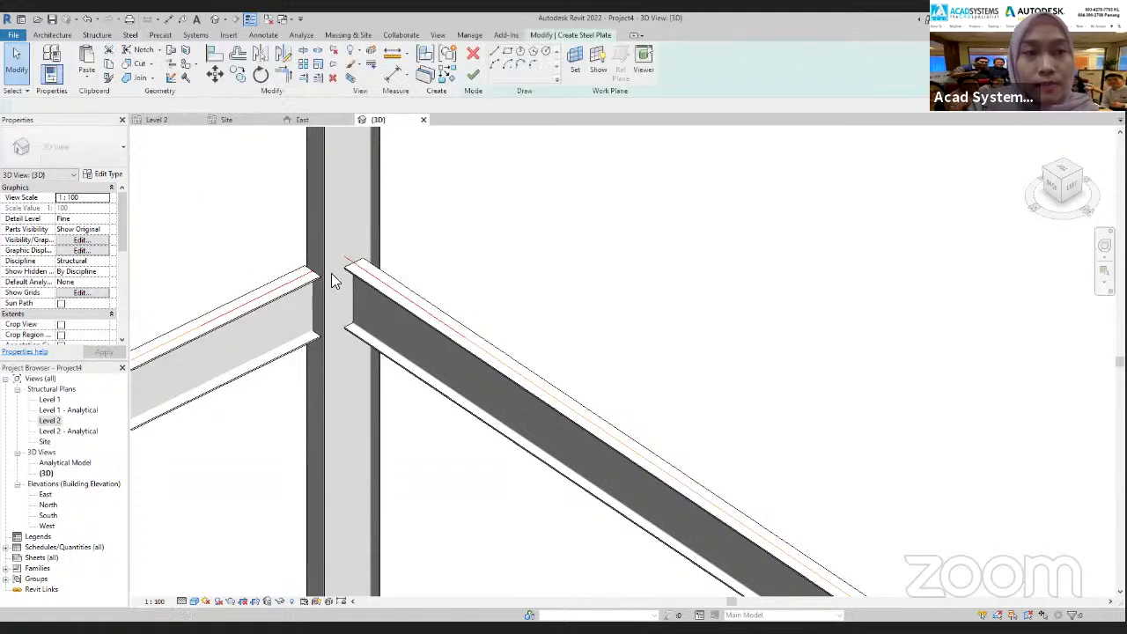
scroll(345, 282, down, 3)
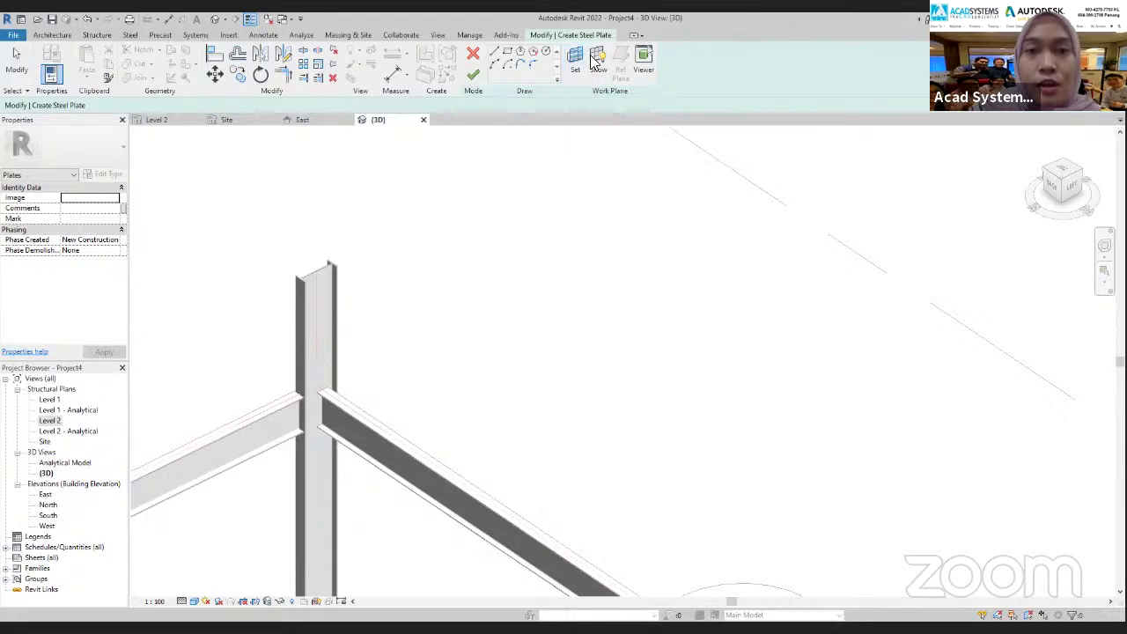
click(575, 72)
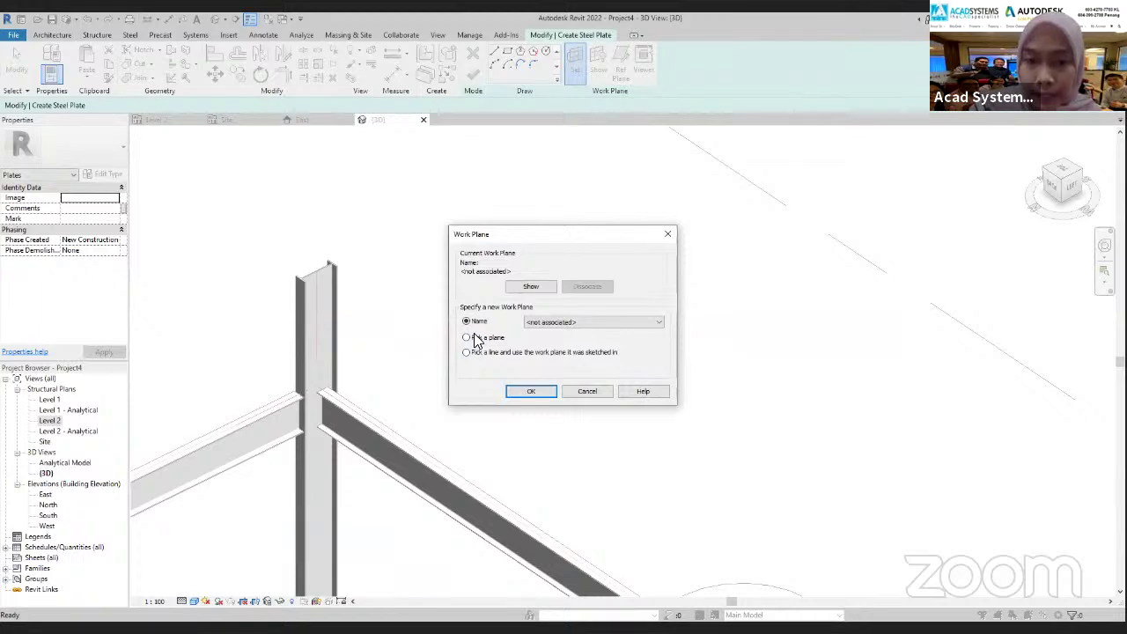
click(532, 393)
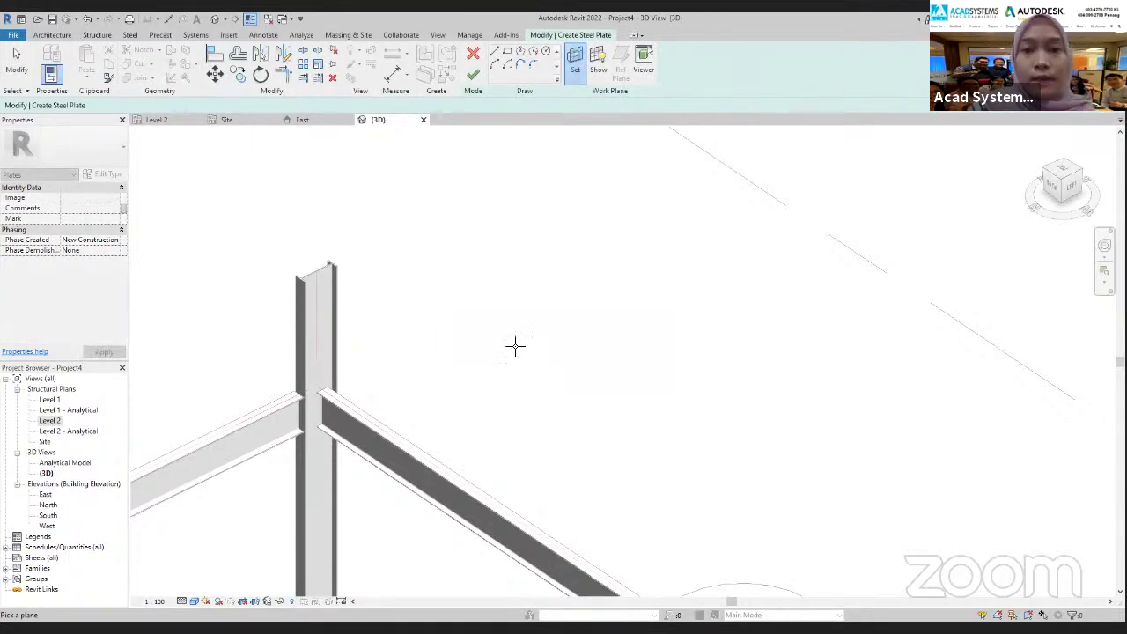
scroll(326, 286, up, 5)
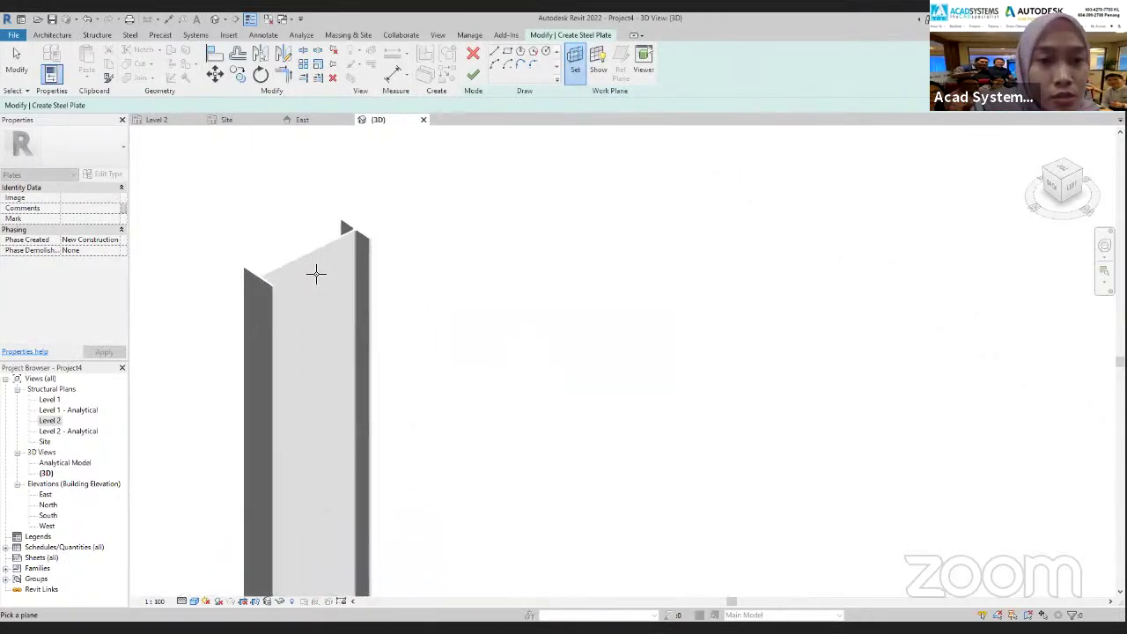
scroll(314, 258, up, 1)
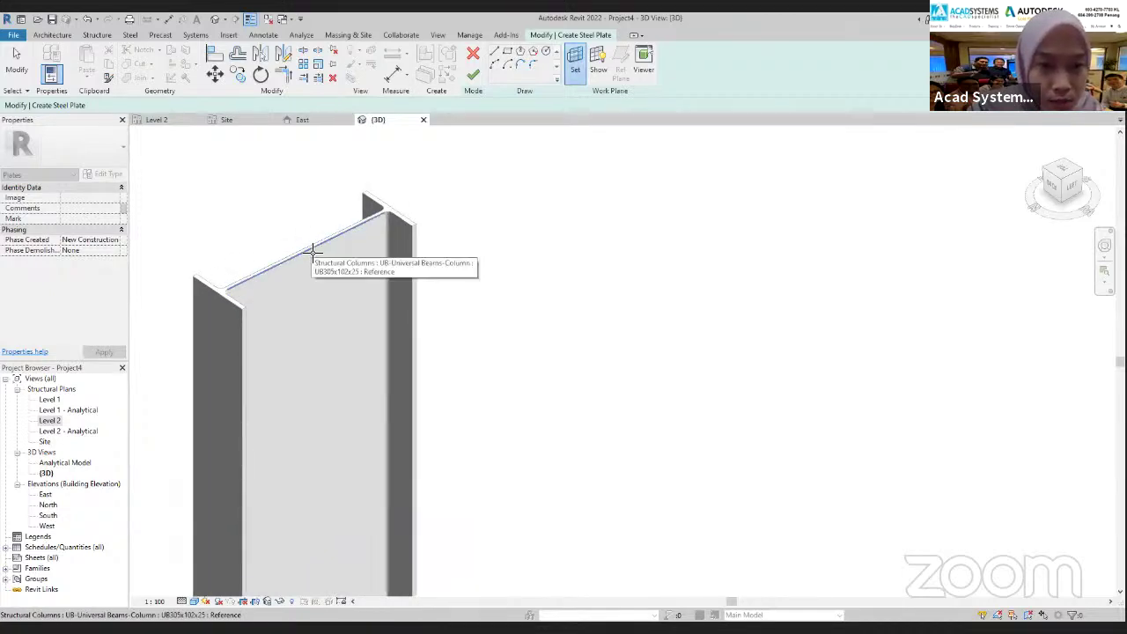
scroll(312, 255, up, 2)
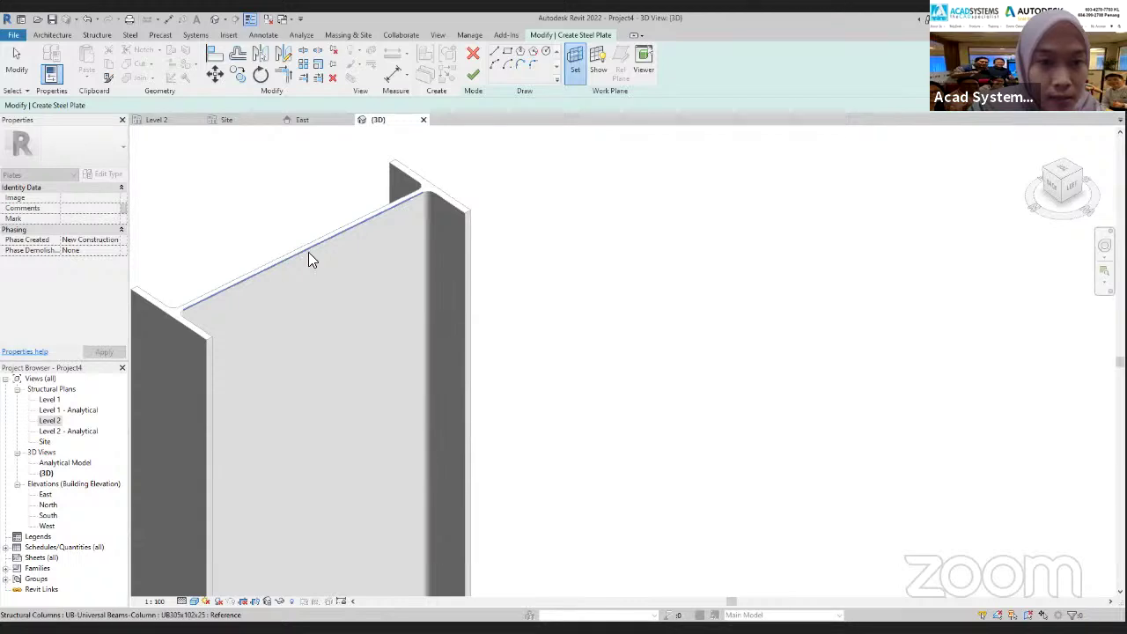
click(310, 259)
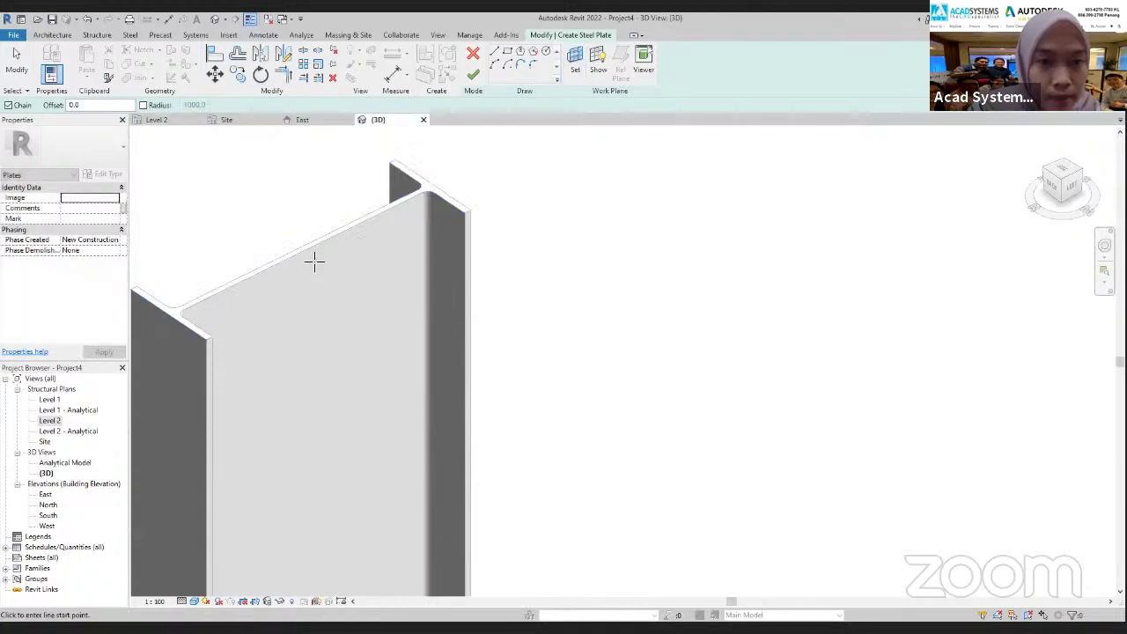
Sketch a rectangular plate outline about 220 by 480 mm on the column web behind the Level 2 beam end
click(508, 53)
scroll(479, 393, down, 2)
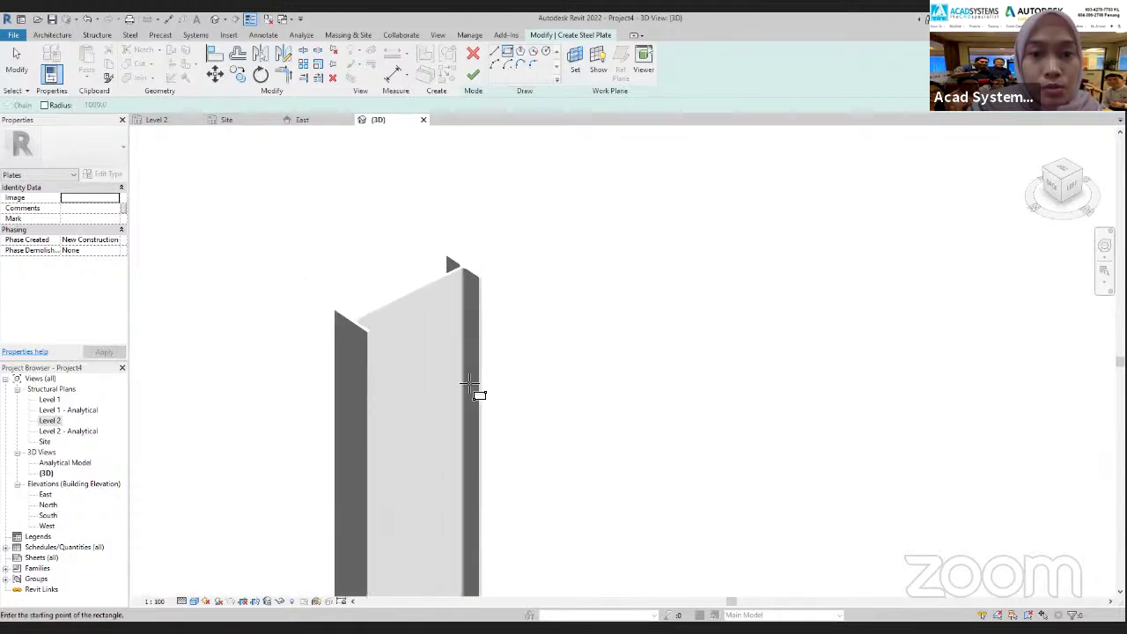
scroll(456, 168, up, 4)
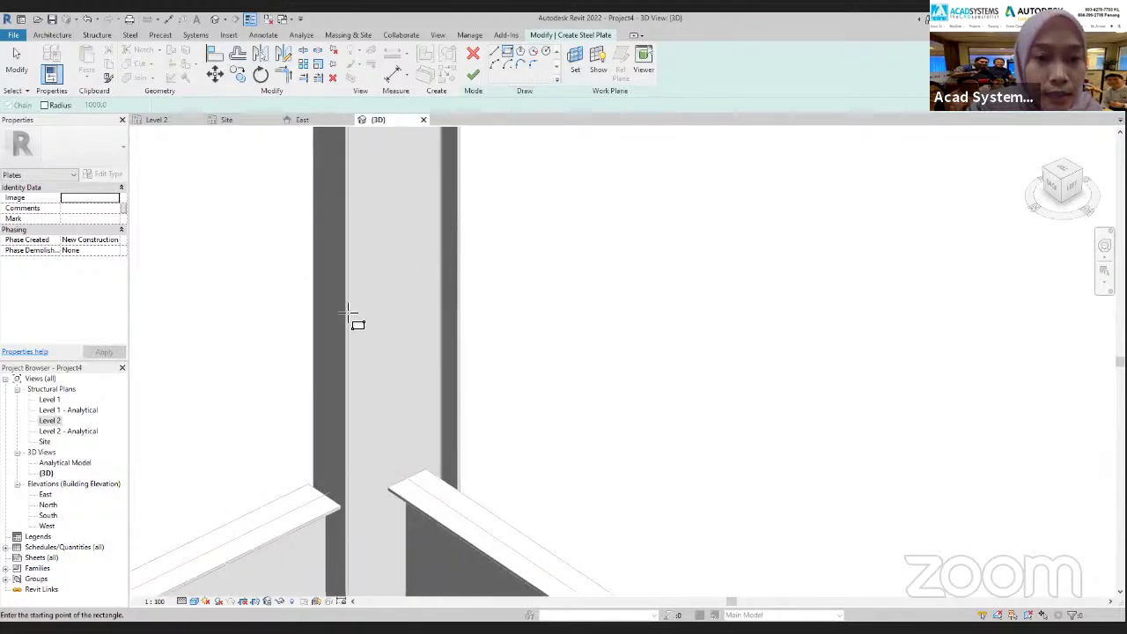
scroll(348, 313, down, 3)
scroll(447, 426, up, 2)
shift+middle_drag(469, 434, 320, 279)
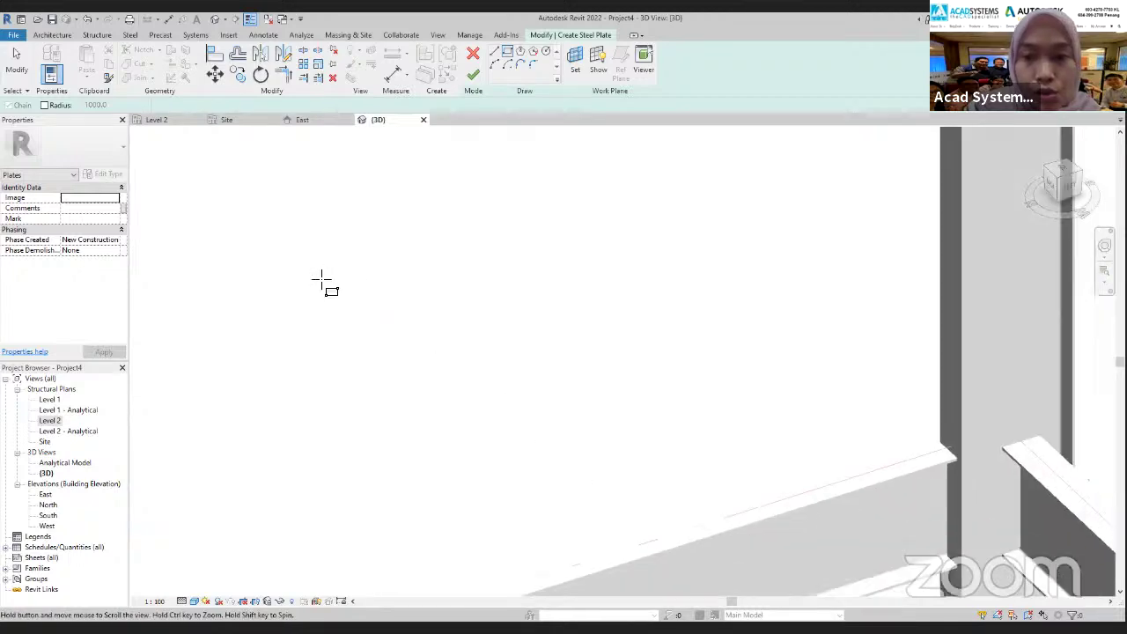
middle_drag(778, 451, 407, 279)
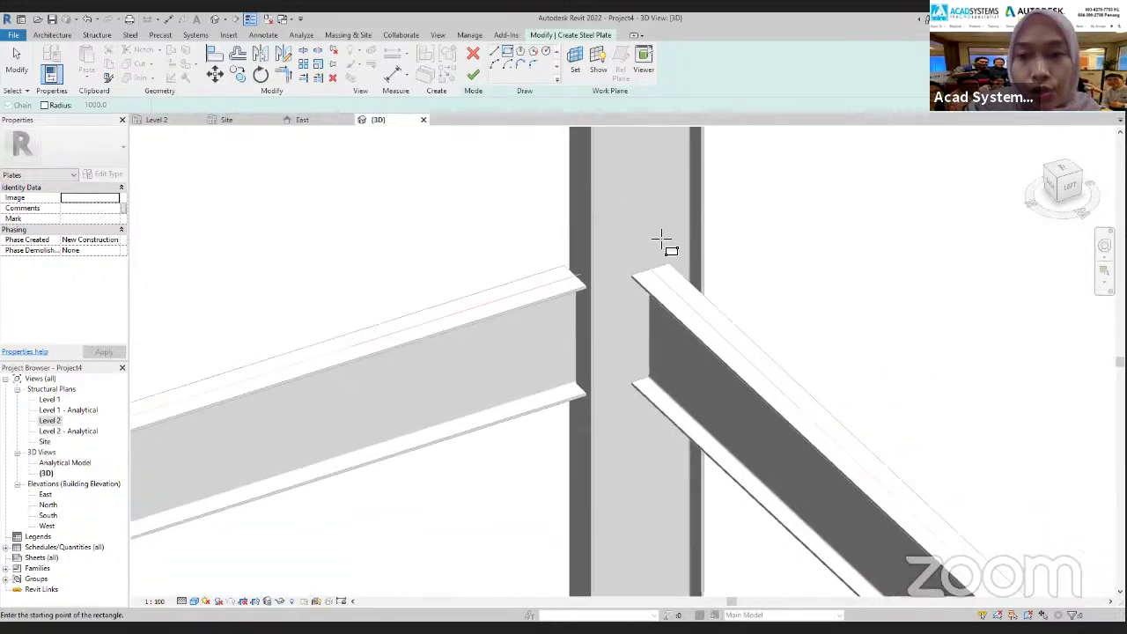
click(610, 249)
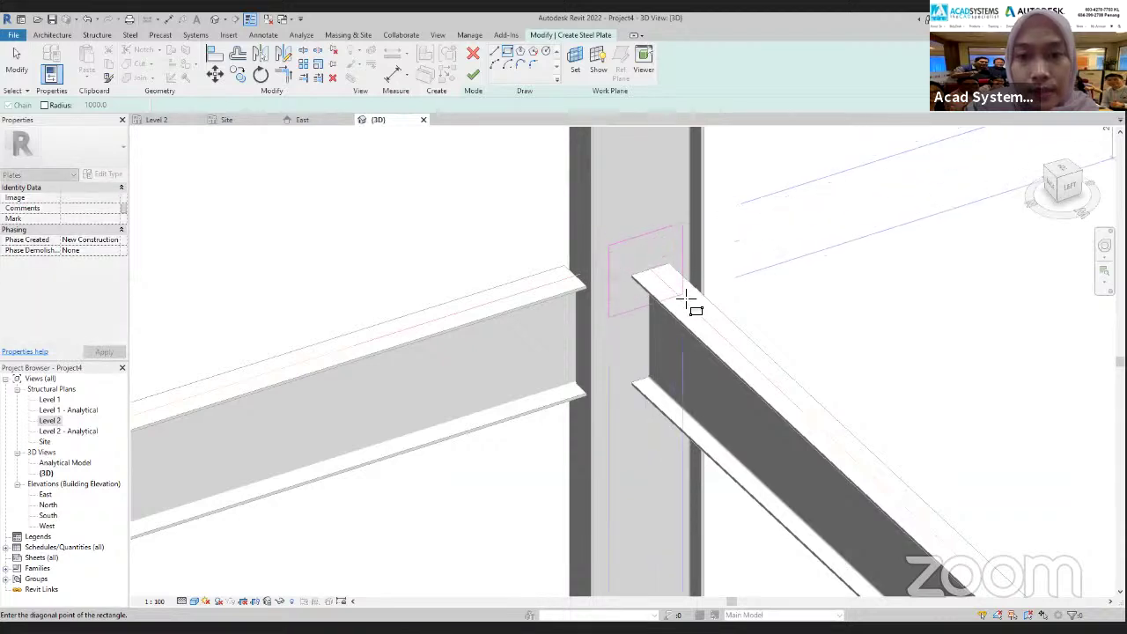
click(694, 396)
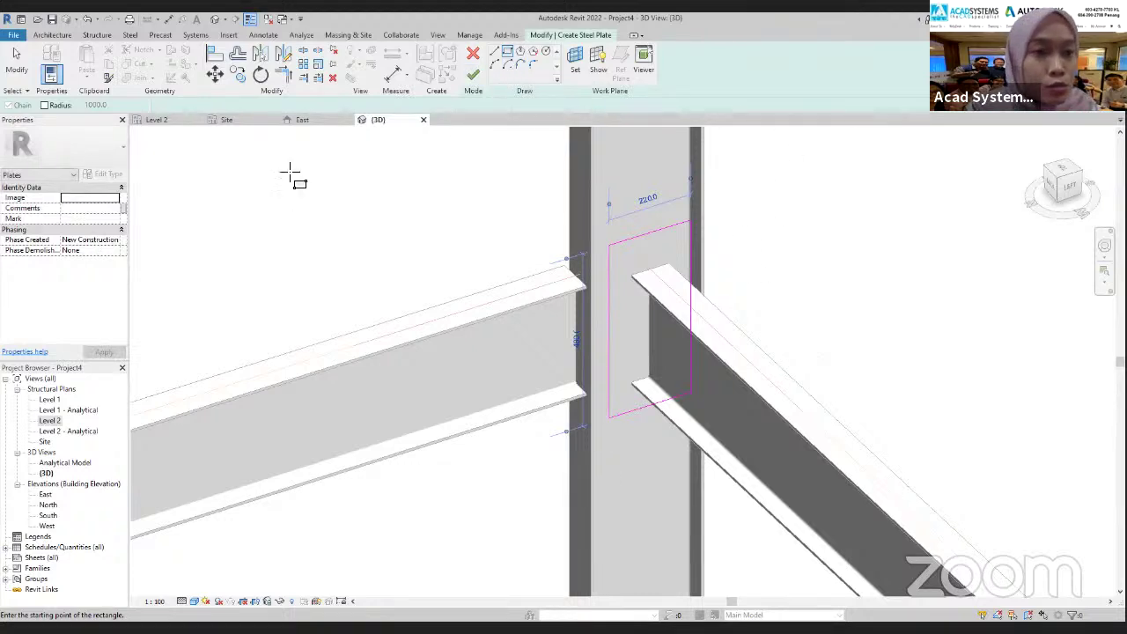
In the East elevation, offset the plate outline's vertical edge nearest the beam 30 mm from the adjacent column edge
double_click(46, 495)
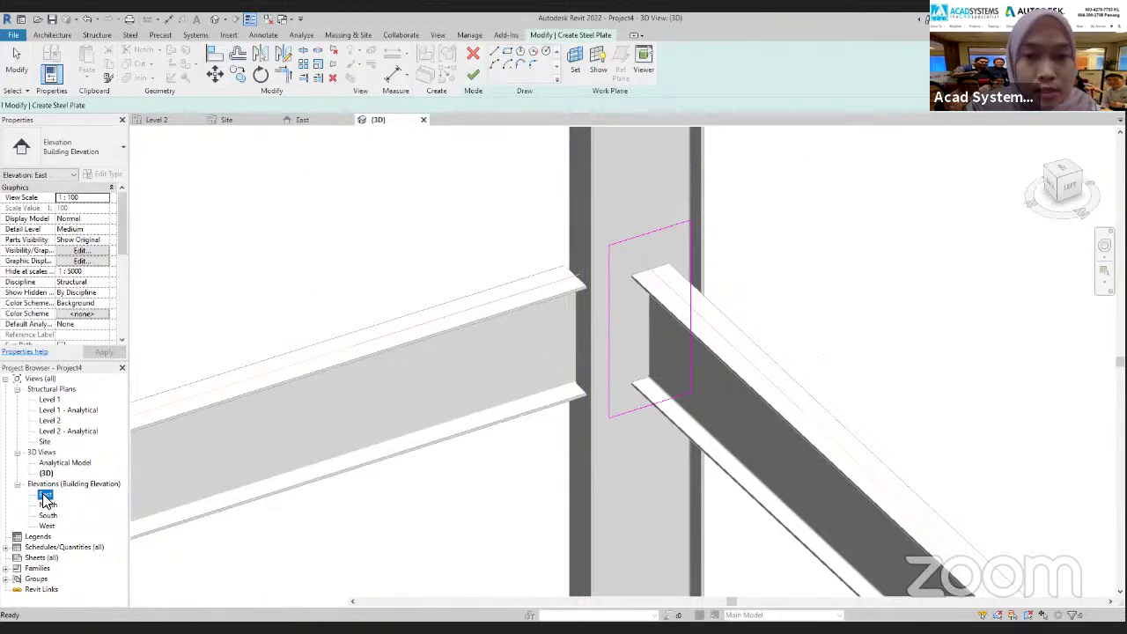
scroll(498, 358, up, 5)
scroll(497, 359, up, 4)
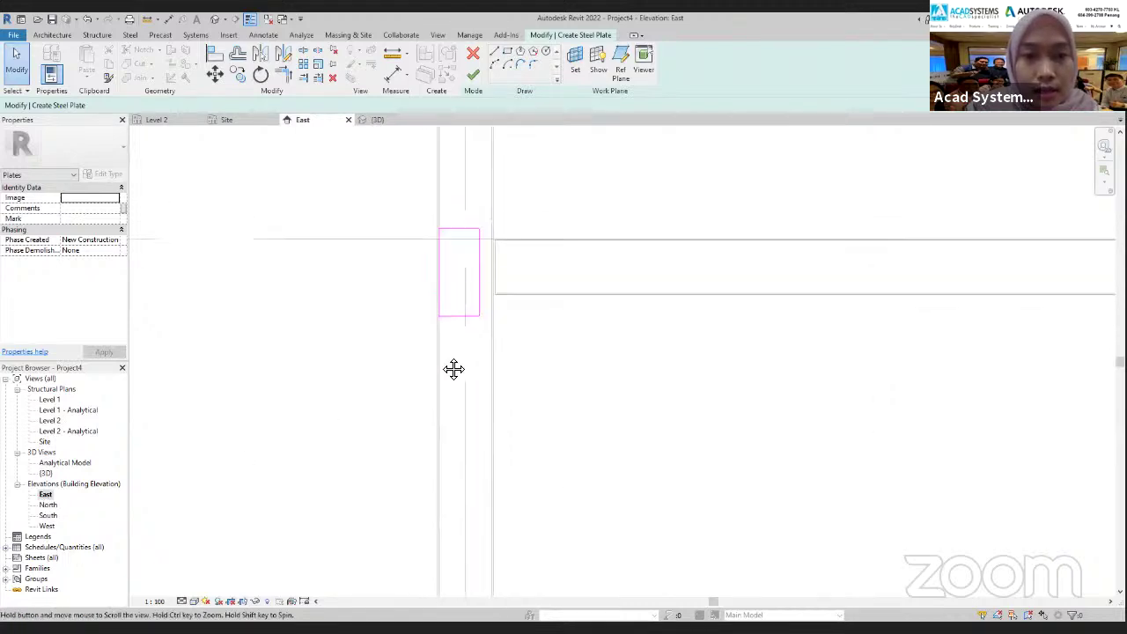
middle_drag(482, 326, 455, 411)
click(484, 300)
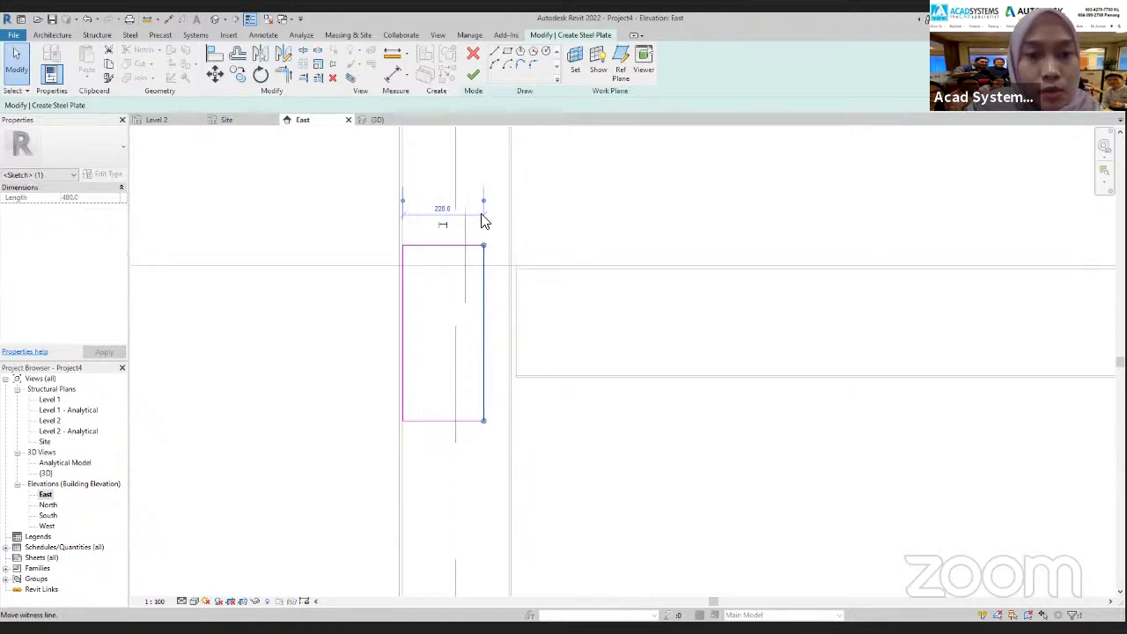
drag(505, 214, 509, 215)
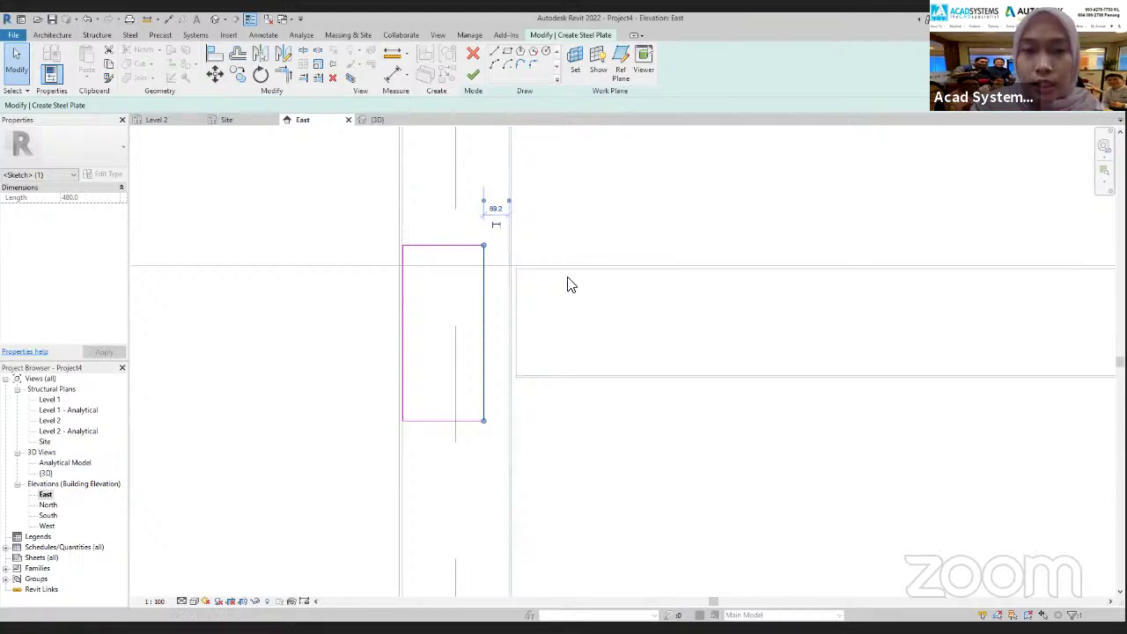
click(496, 210)
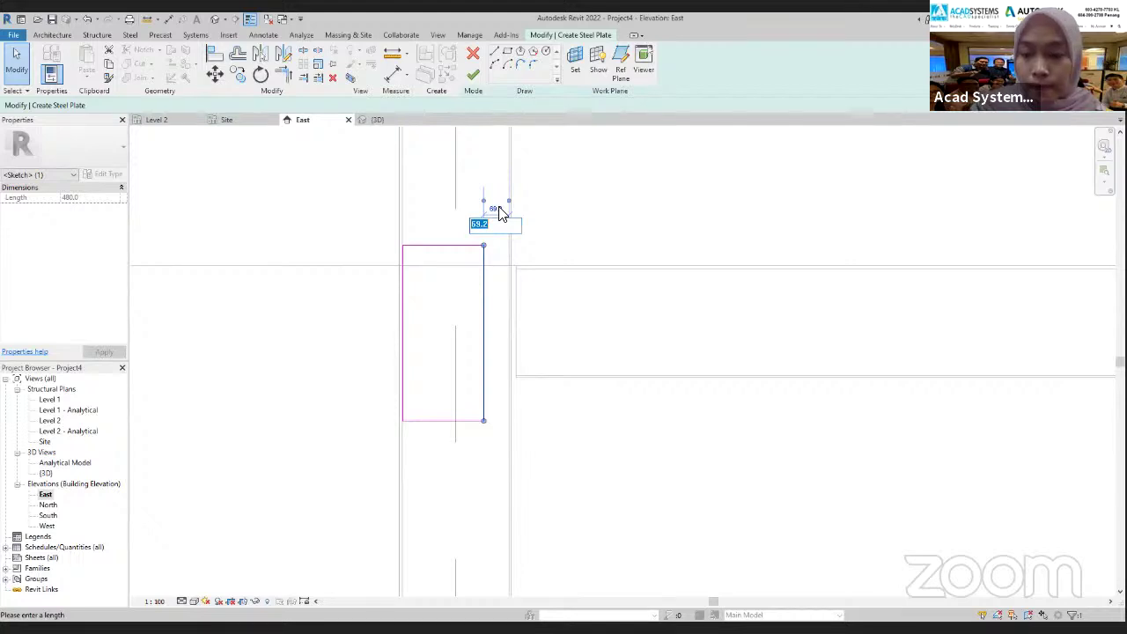
text(30)
key(Return)
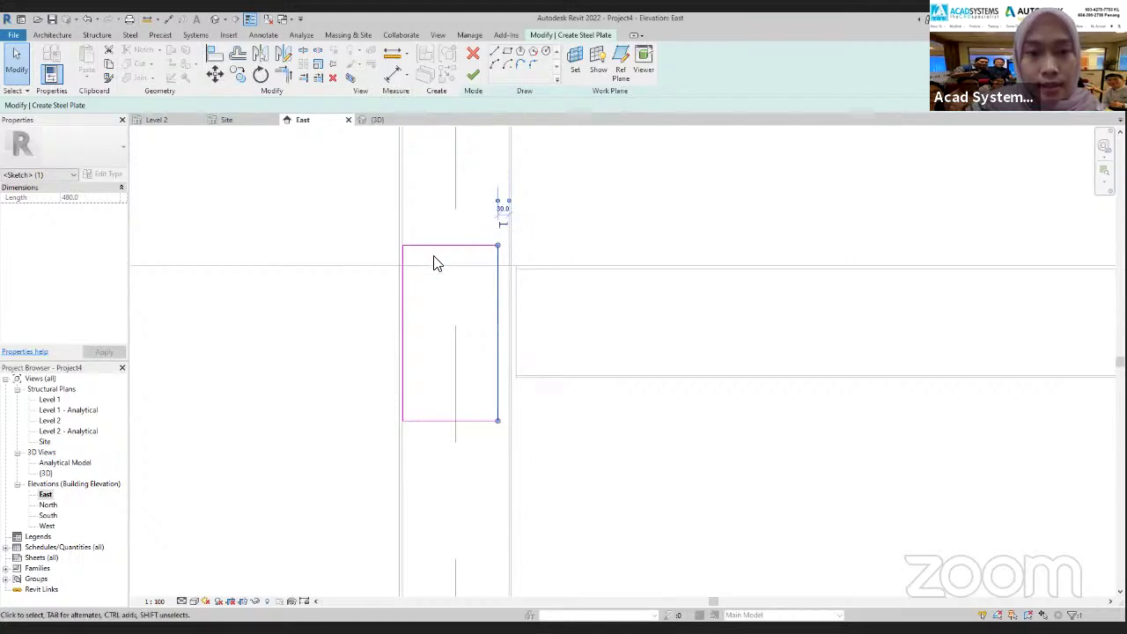
Offset the plate outline's opposite vertical edge 30 mm from the column edge on the side away from the beam
click(406, 268)
scroll(402, 247, up, 2)
scroll(443, 484, down, 1)
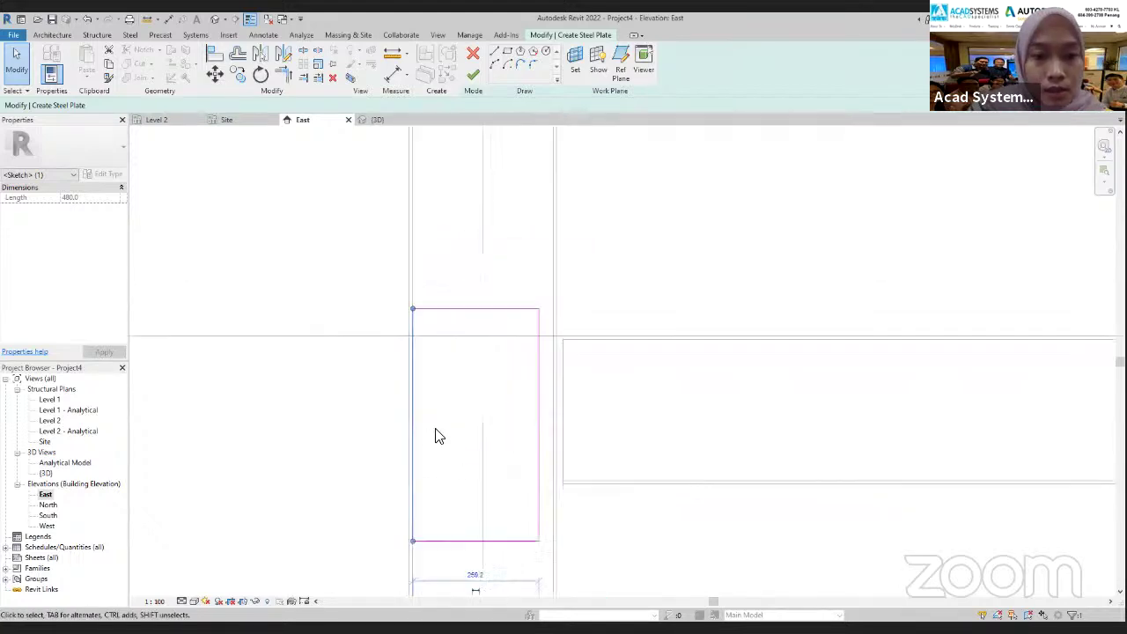
scroll(440, 436, down, 3)
scroll(437, 560, up, 2)
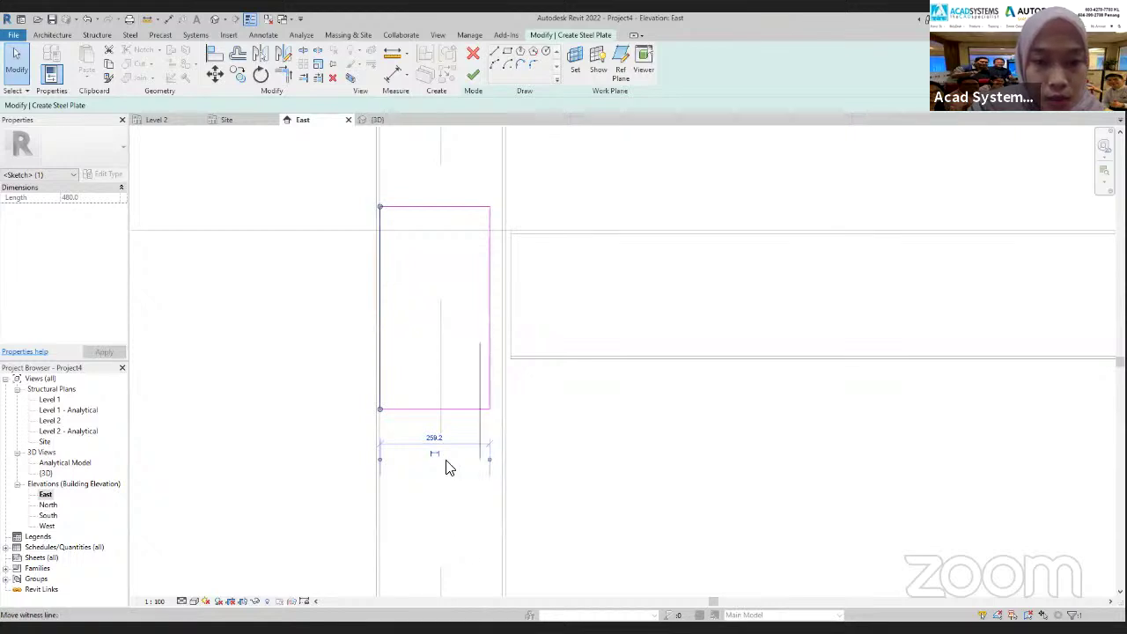
drag(446, 467, 376, 469)
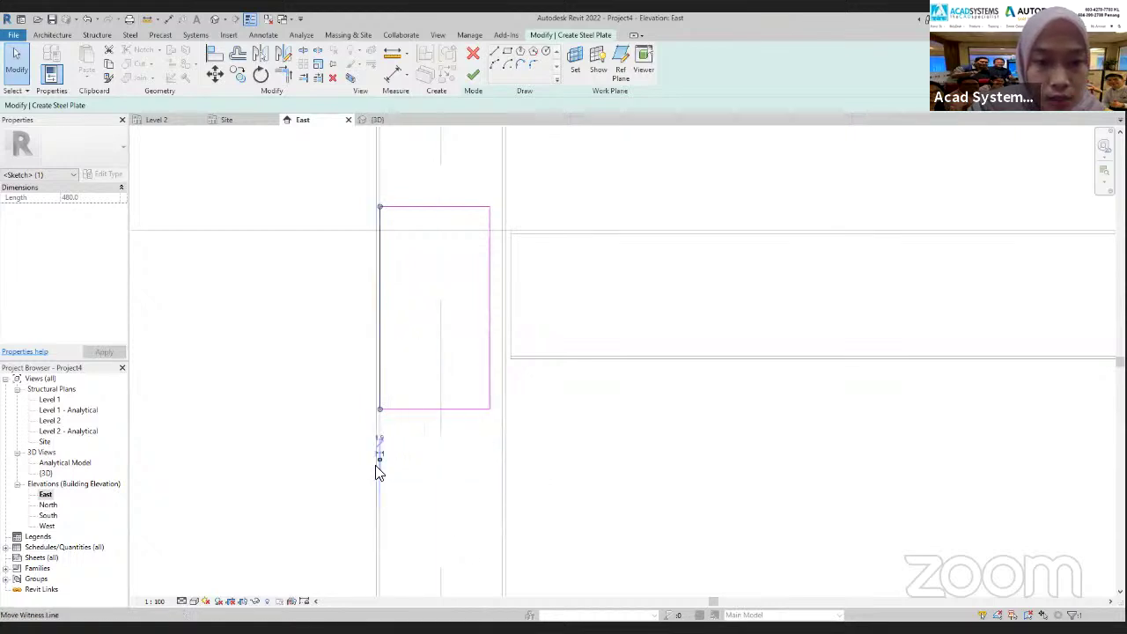
scroll(377, 472, up, 3)
click(385, 410)
text(30)
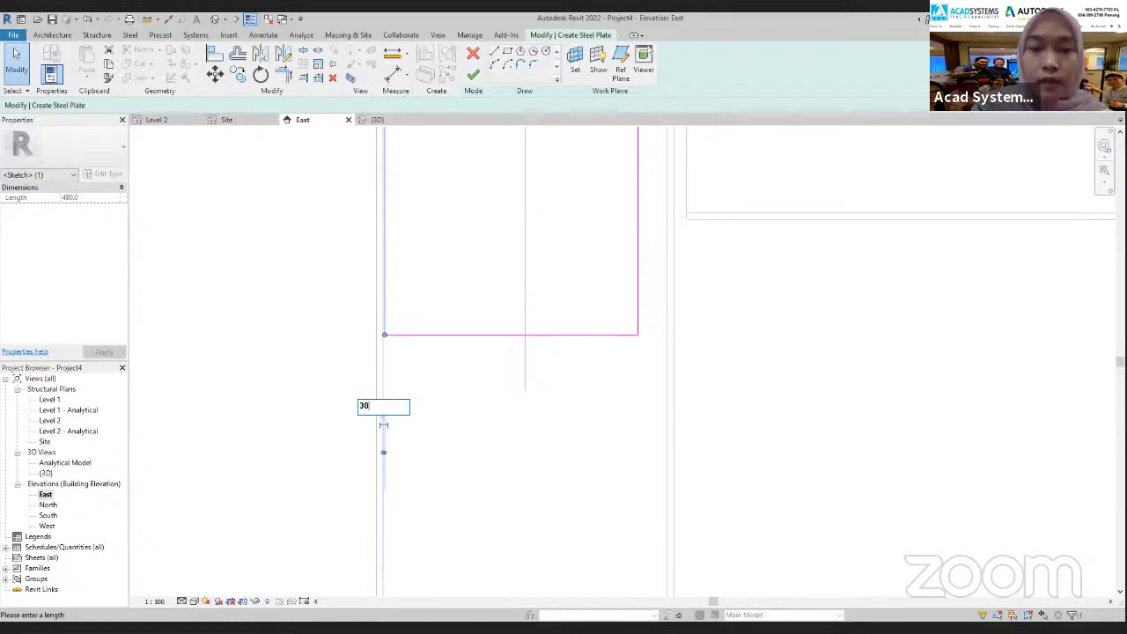
key(Return)
scroll(400, 398, down, 1)
scroll(401, 393, down, 4)
middle_drag(405, 402, 403, 434)
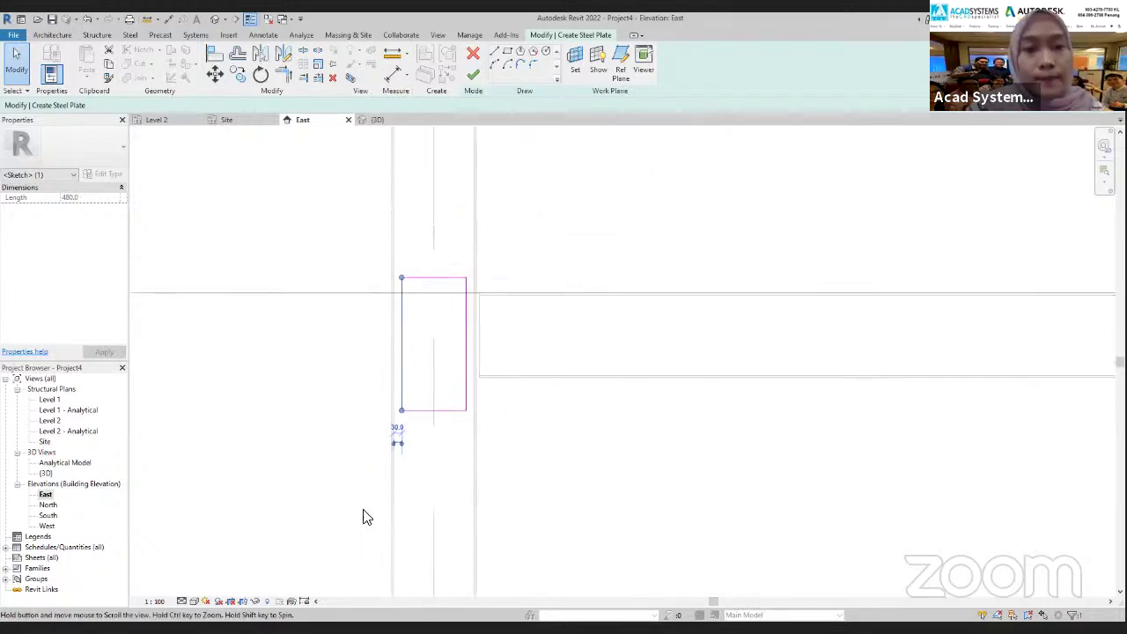
click(364, 510)
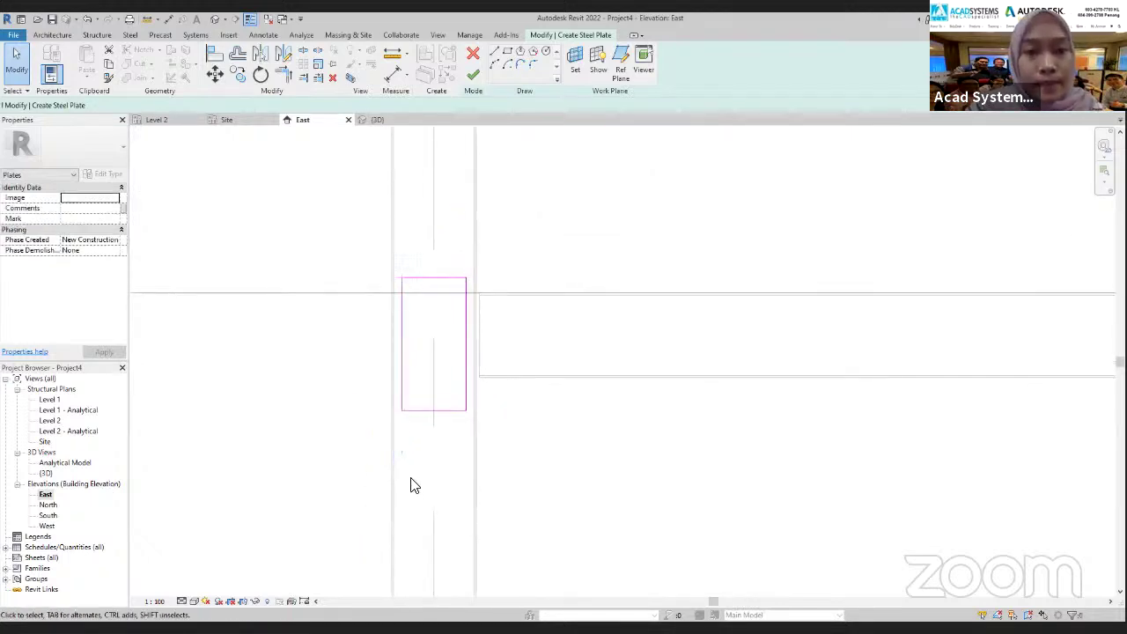
click(463, 410)
scroll(502, 370, up, 1)
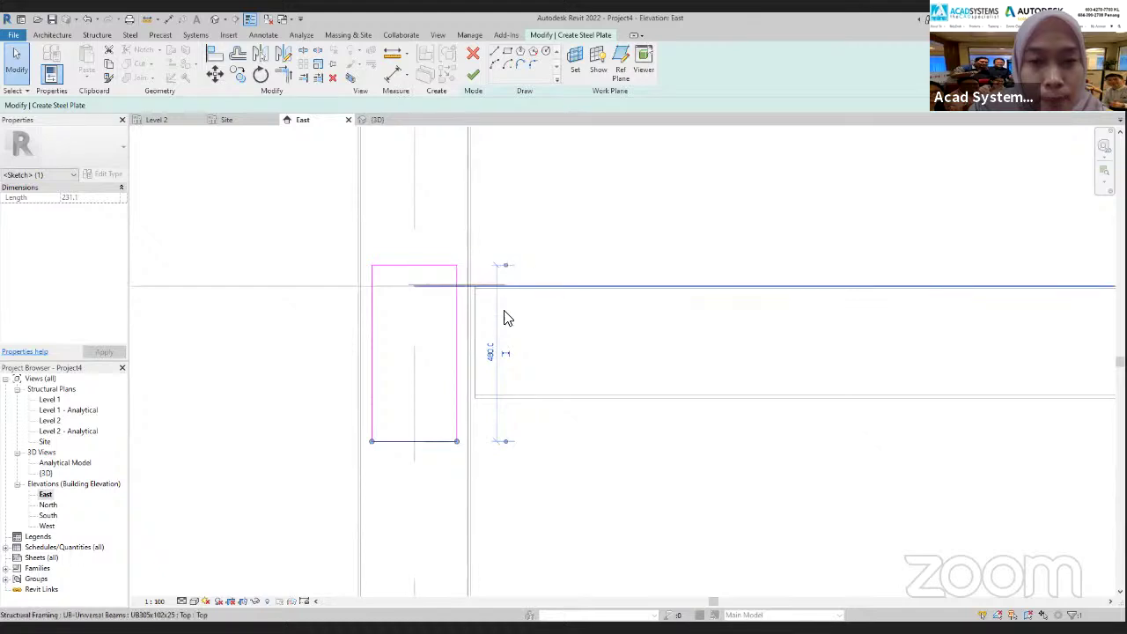
drag(505, 399, 511, 239)
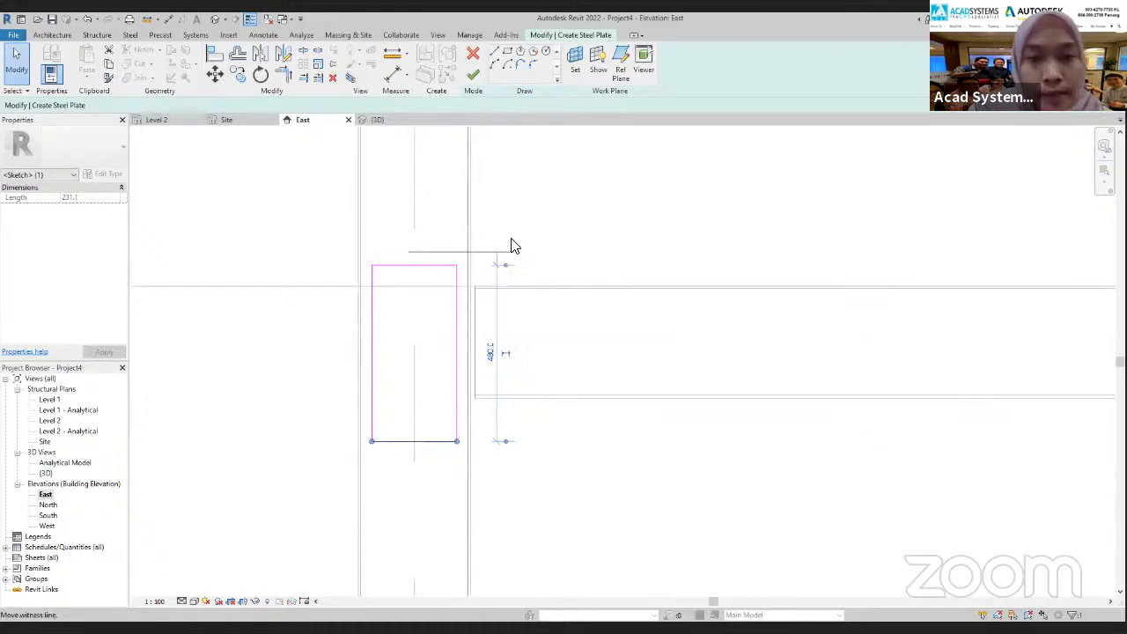
click(509, 254)
scroll(505, 284, down, 1)
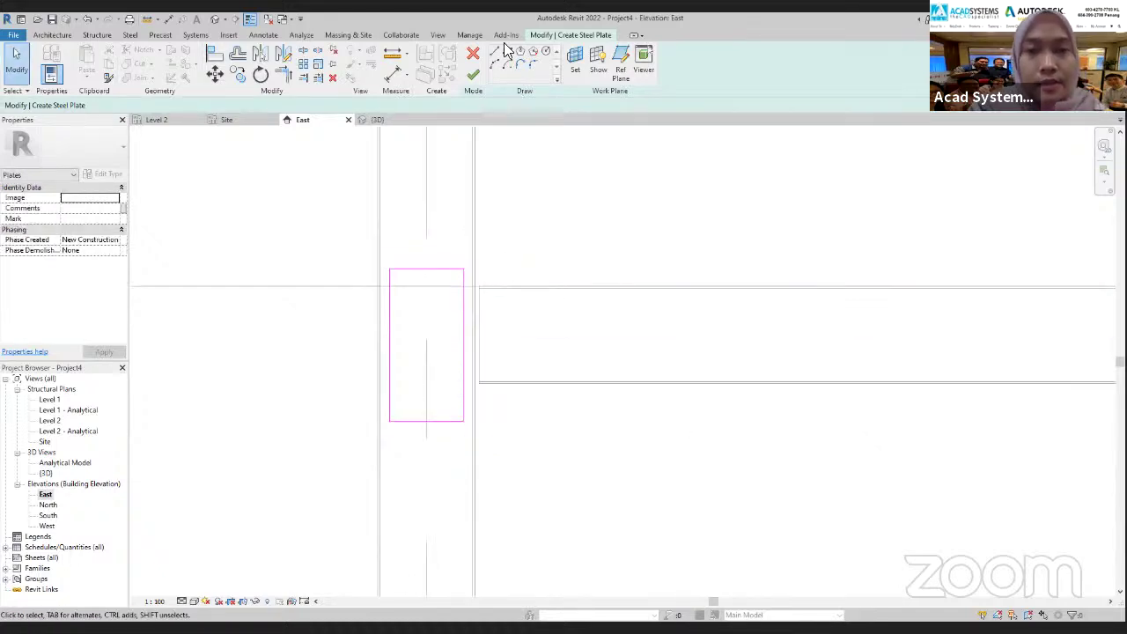
Finish the plate sketch and inspect the new plate on the column web in the 3D view
click(474, 77)
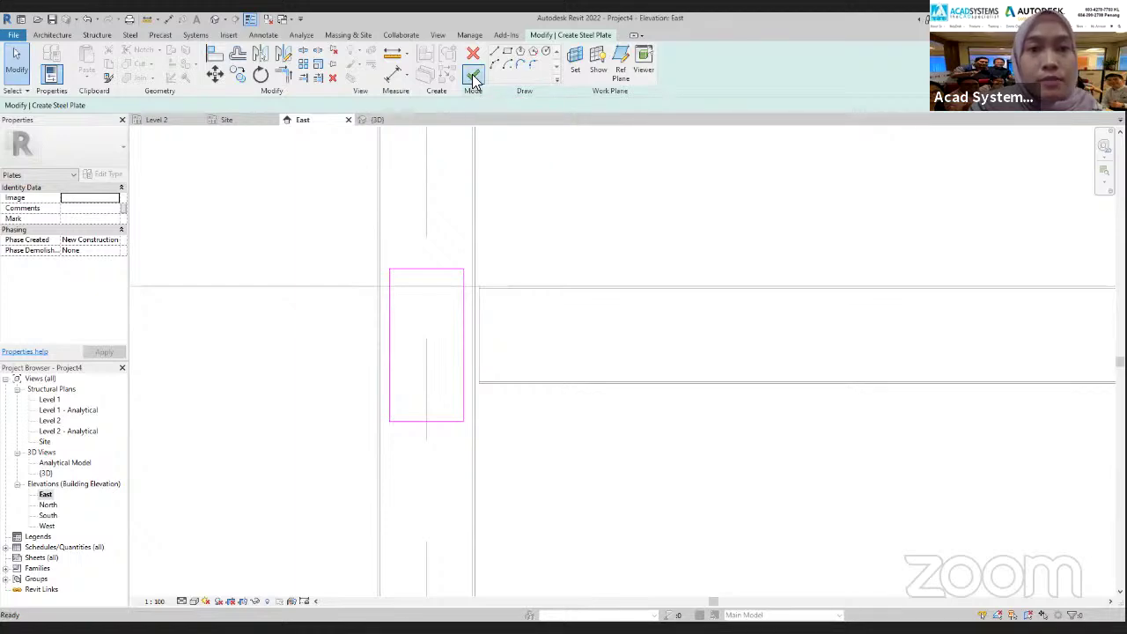
click(382, 120)
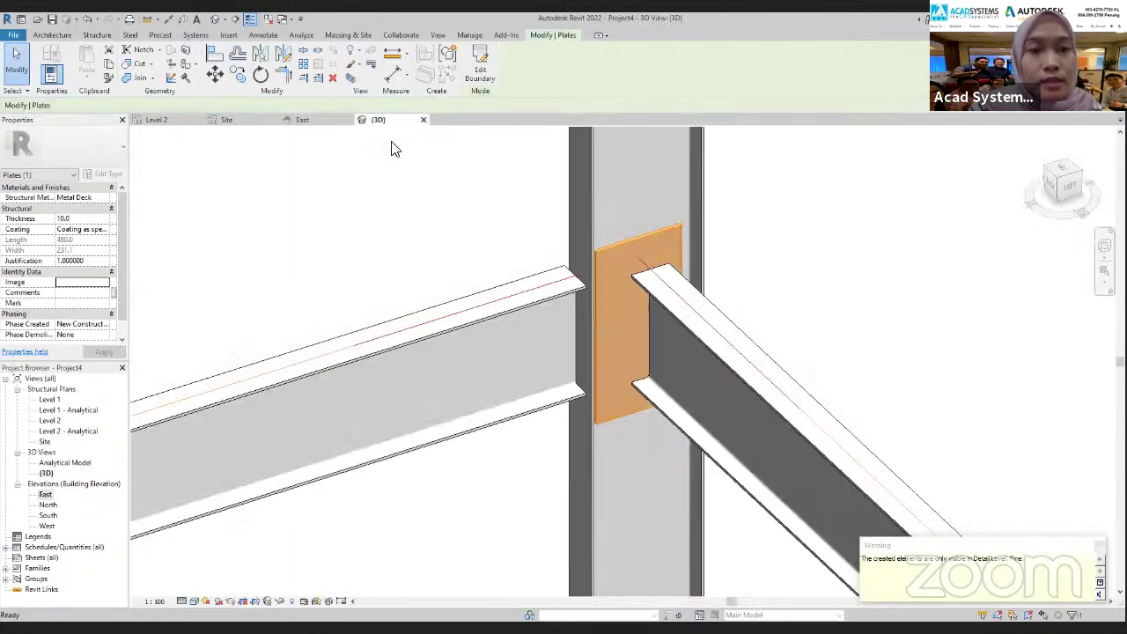
scroll(516, 294, down, 1)
middle_drag(483, 314, 397, 290)
shift+middle_drag(652, 390, 533, 270)
key(Escape)
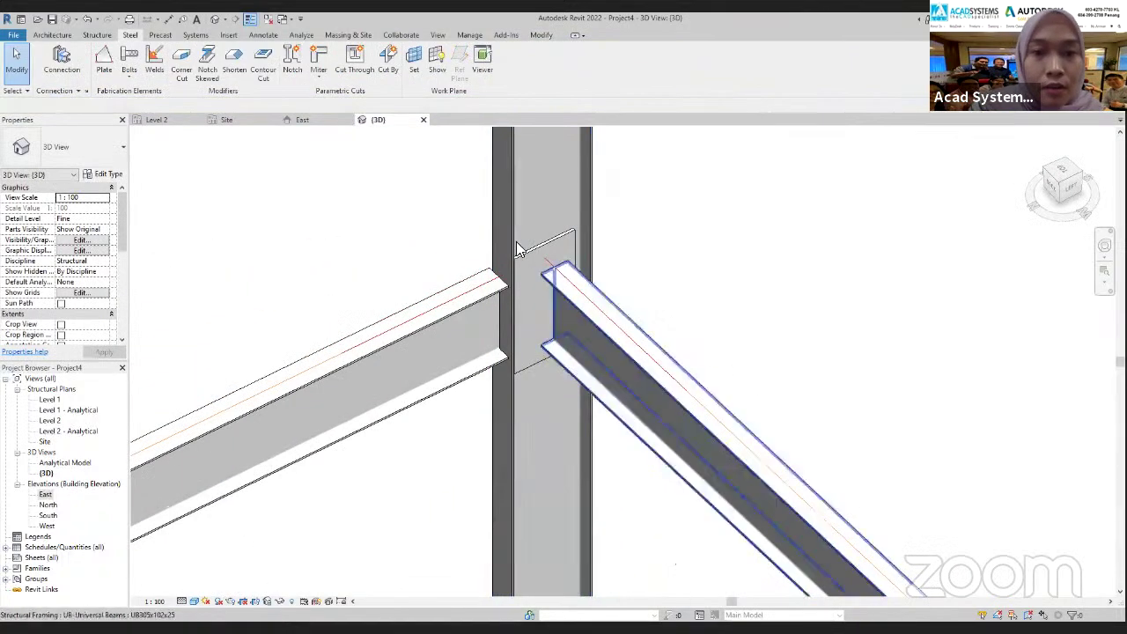
scroll(549, 281, up, 3)
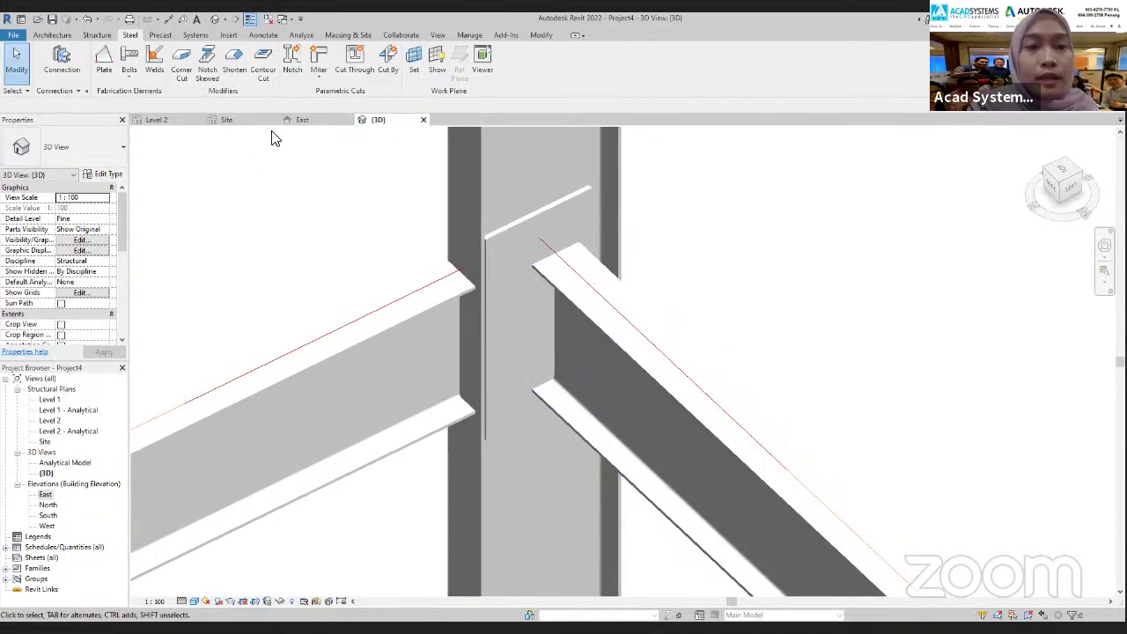
Examine the Level 2 beam end, the column web and the new plate from above and at an angle
scroll(1000, 212, down, 1)
click(1070, 168)
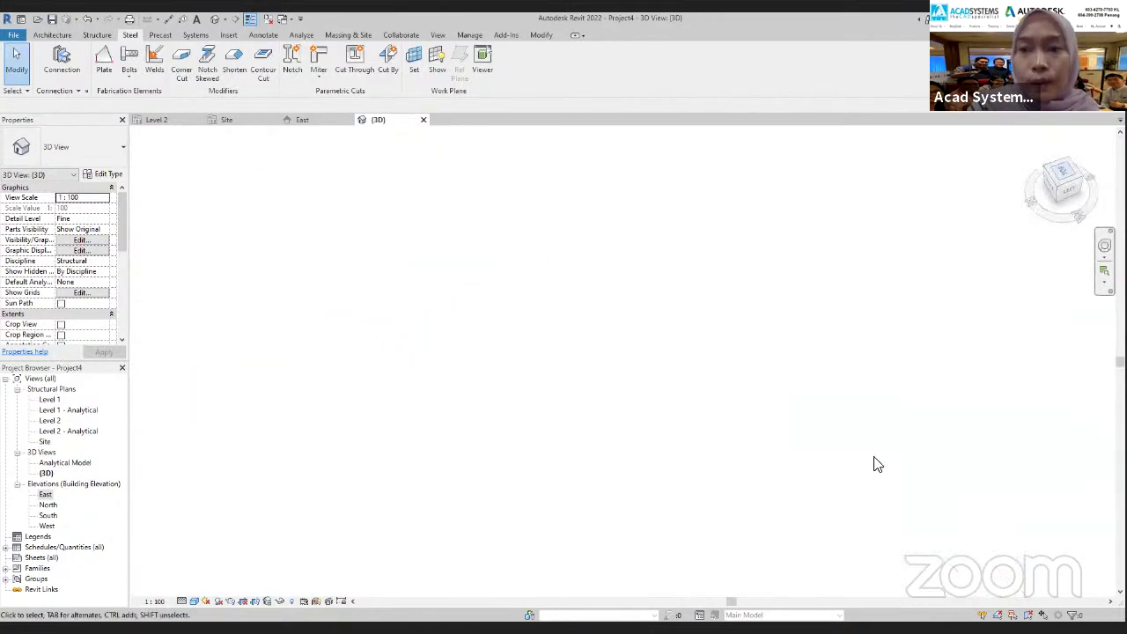
scroll(558, 518, up, 5)
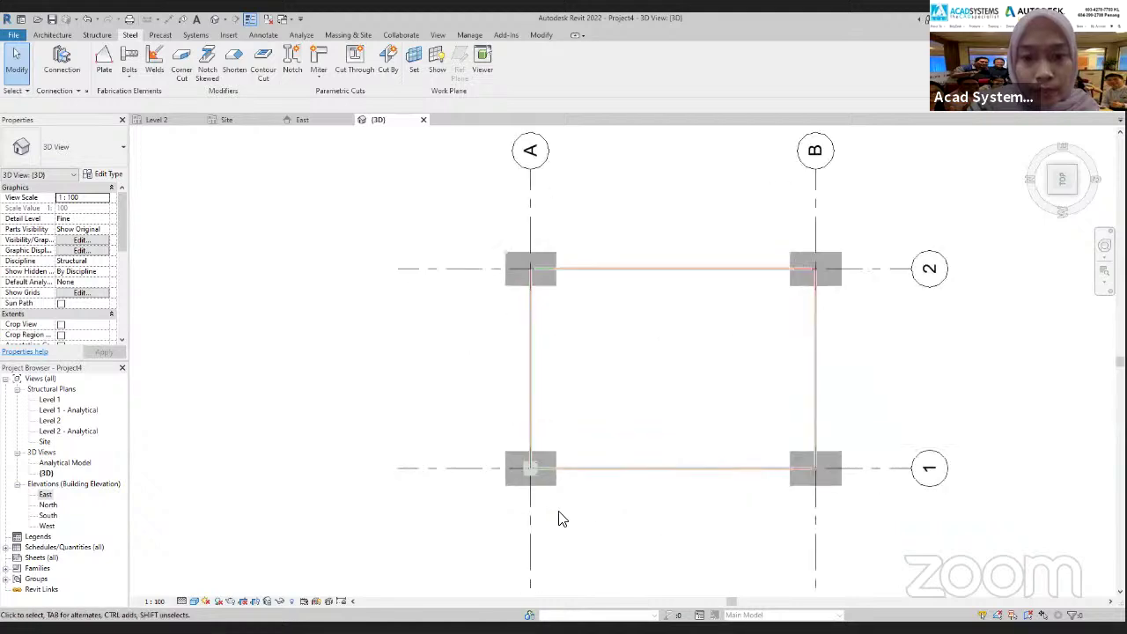
scroll(924, 395, down, 2)
middle_drag(924, 395, 475, 423)
scroll(700, 416, up, 1)
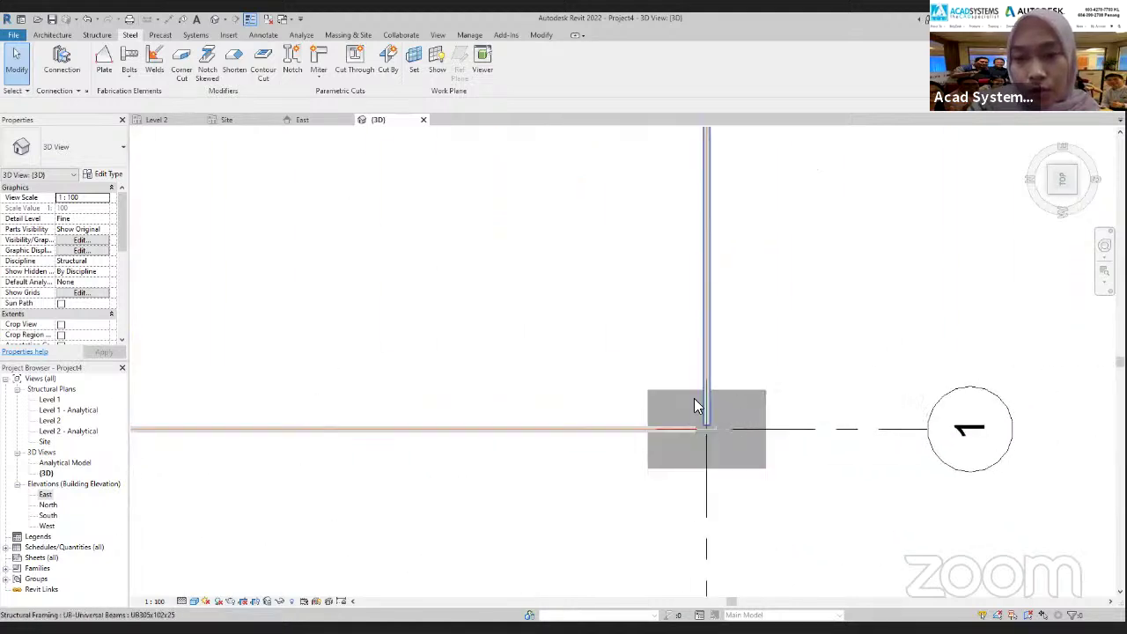
middle_drag(648, 145, 826, 400)
scroll(966, 290, up, 3)
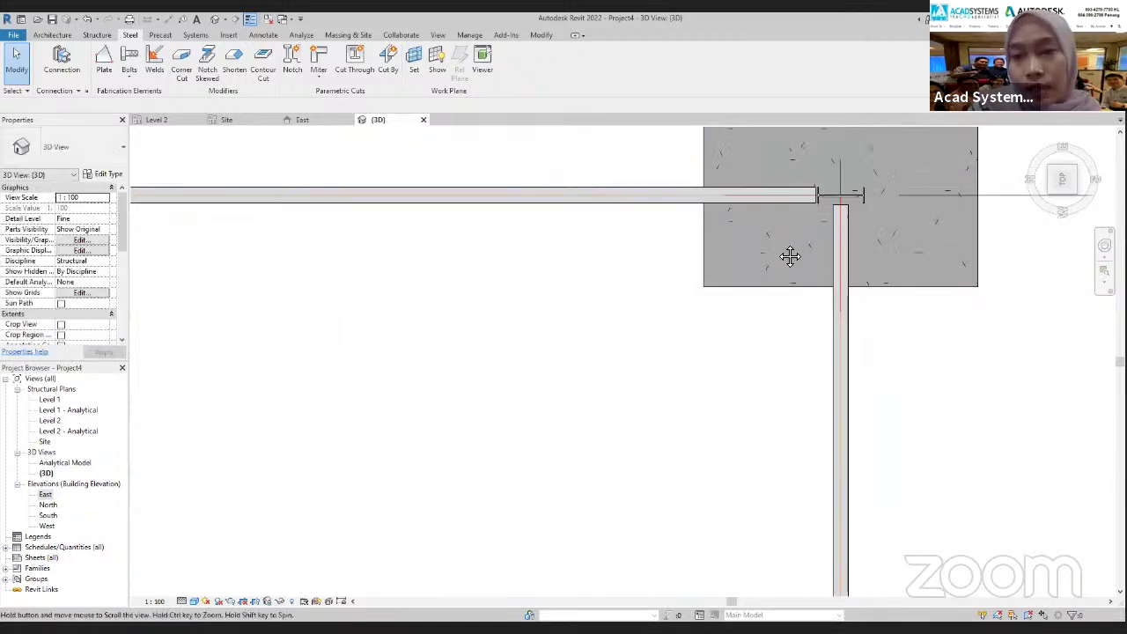
middle_drag(790, 254, 766, 350)
scroll(791, 290, up, 3)
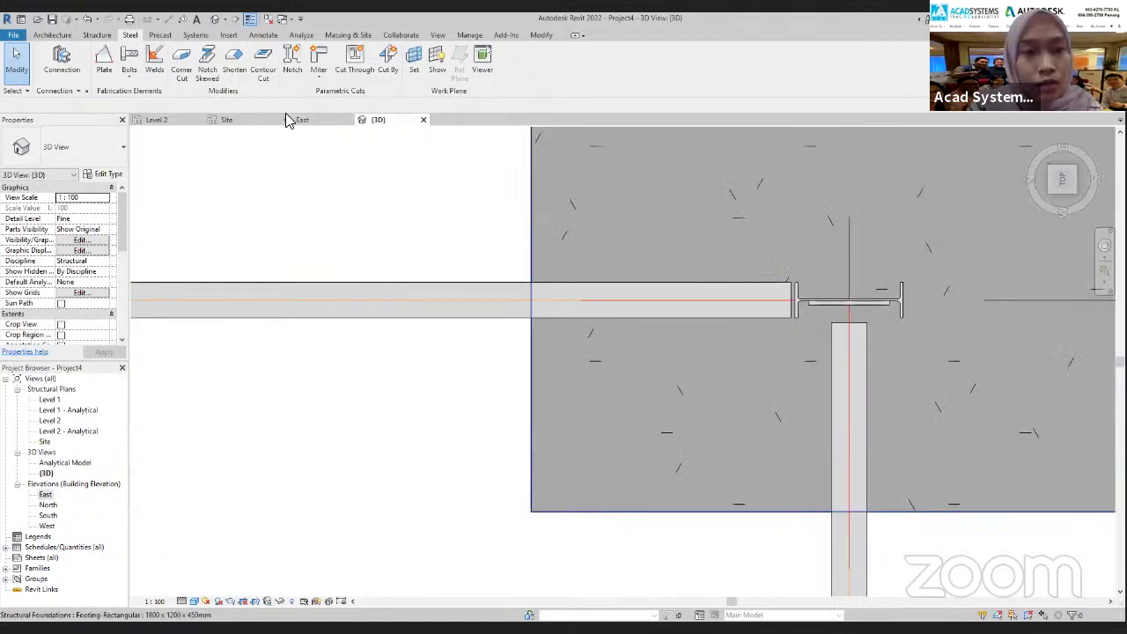
scroll(473, 332, down, 3)
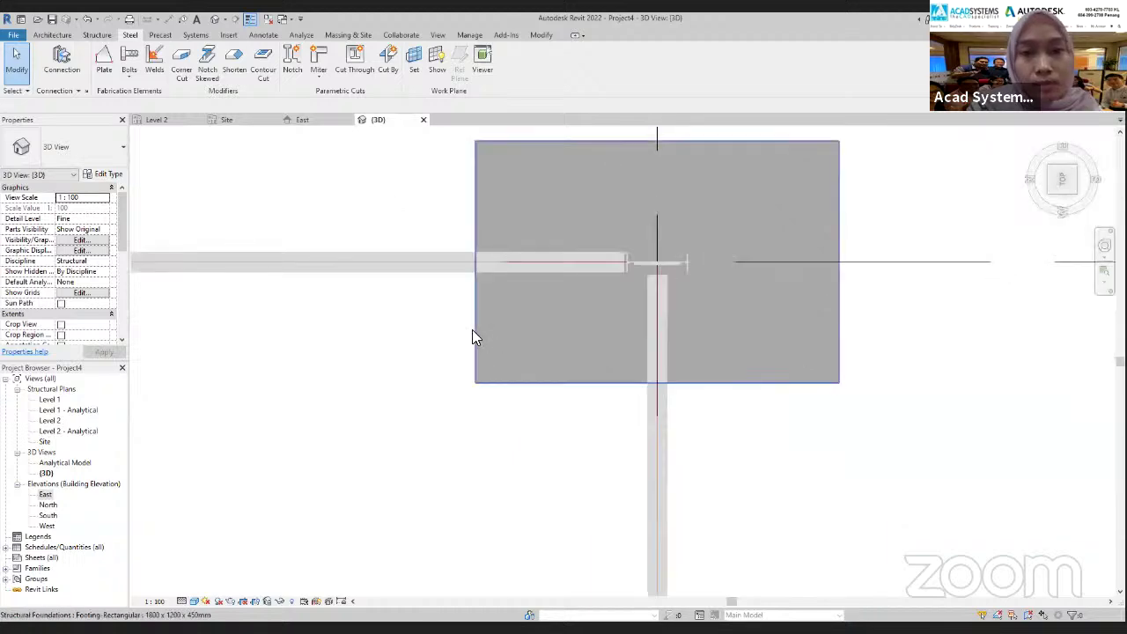
shift+middle_drag(491, 345, 777, 171)
scroll(722, 165, up, 4)
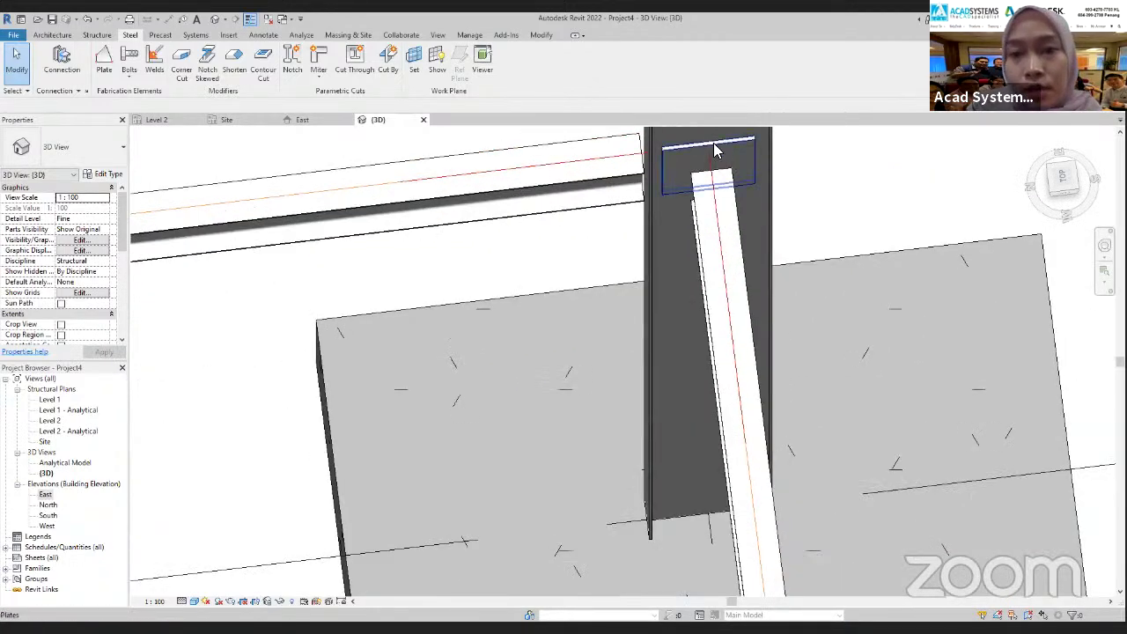
In the top view, extend the end of the beam facing the column web so it meets the plate's outer face
click(1062, 177)
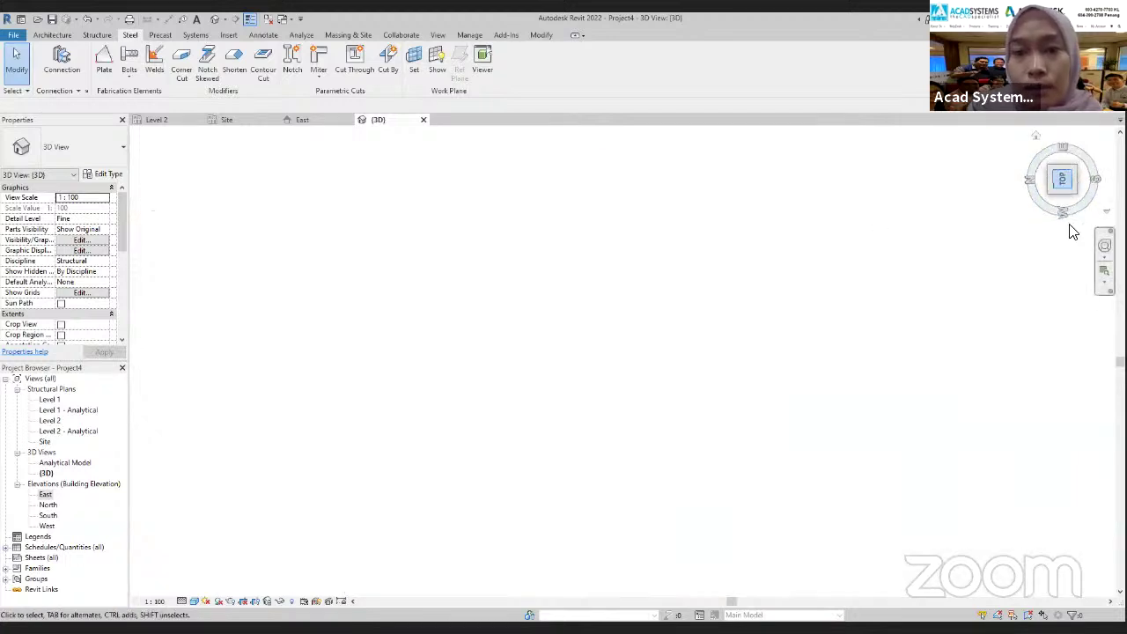
scroll(653, 403, up, 10)
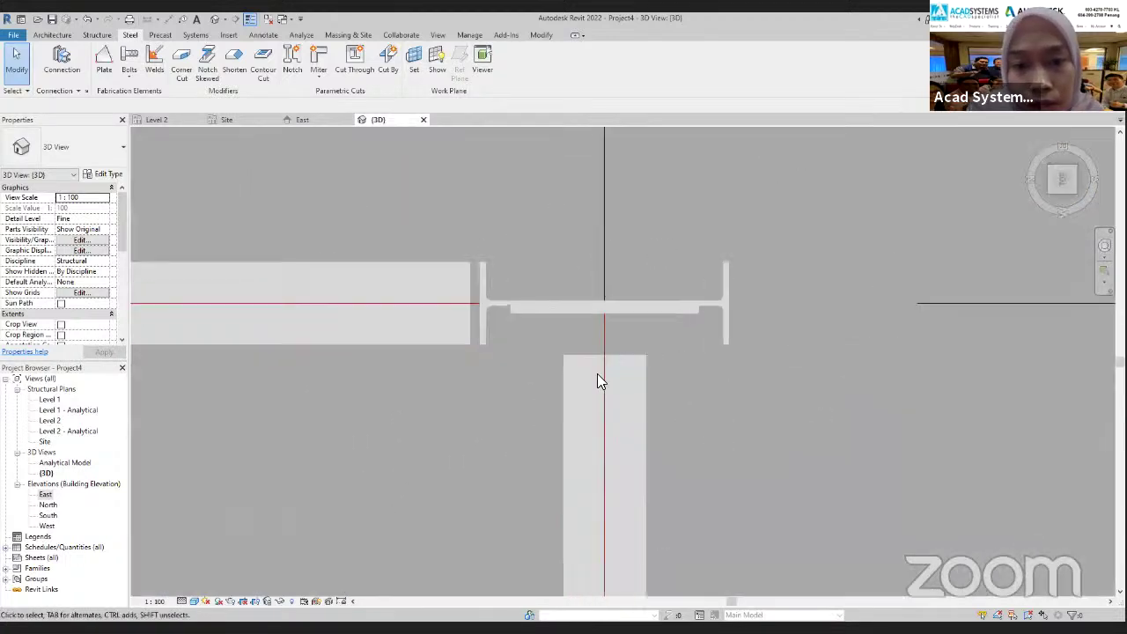
click(604, 365)
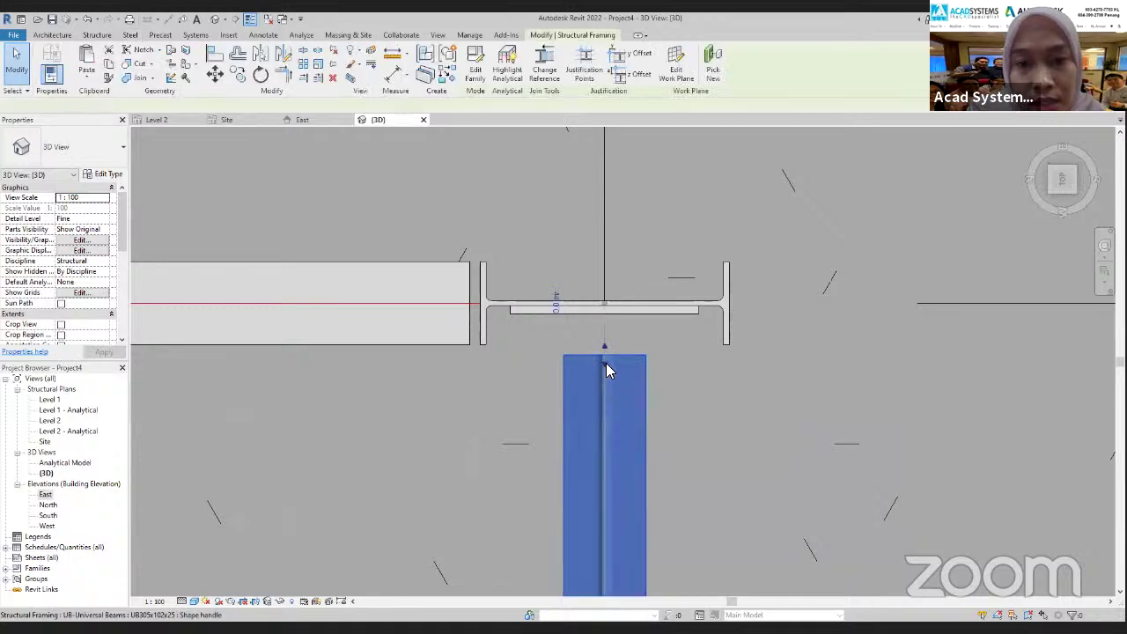
drag(604, 354, 606, 317)
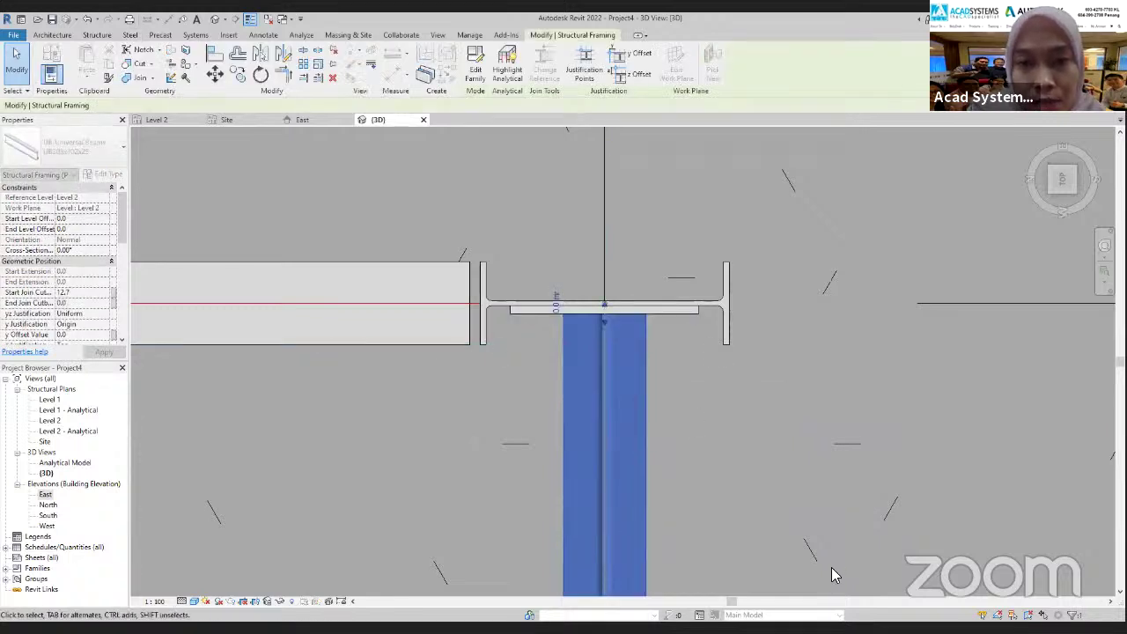
click(687, 381)
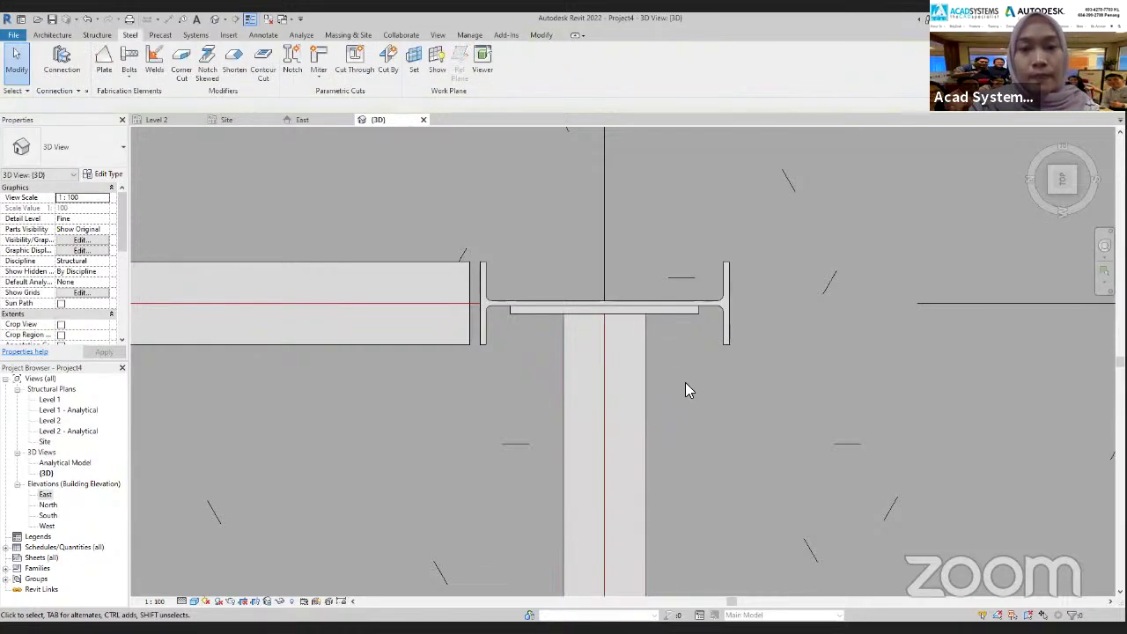
Start a second steel plate at the joint and pick the web of the extended beam as its work plane
scroll(685, 384, down, 2)
shift+middle_drag(704, 452, 679, 300)
middle_drag(631, 349, 1103, 360)
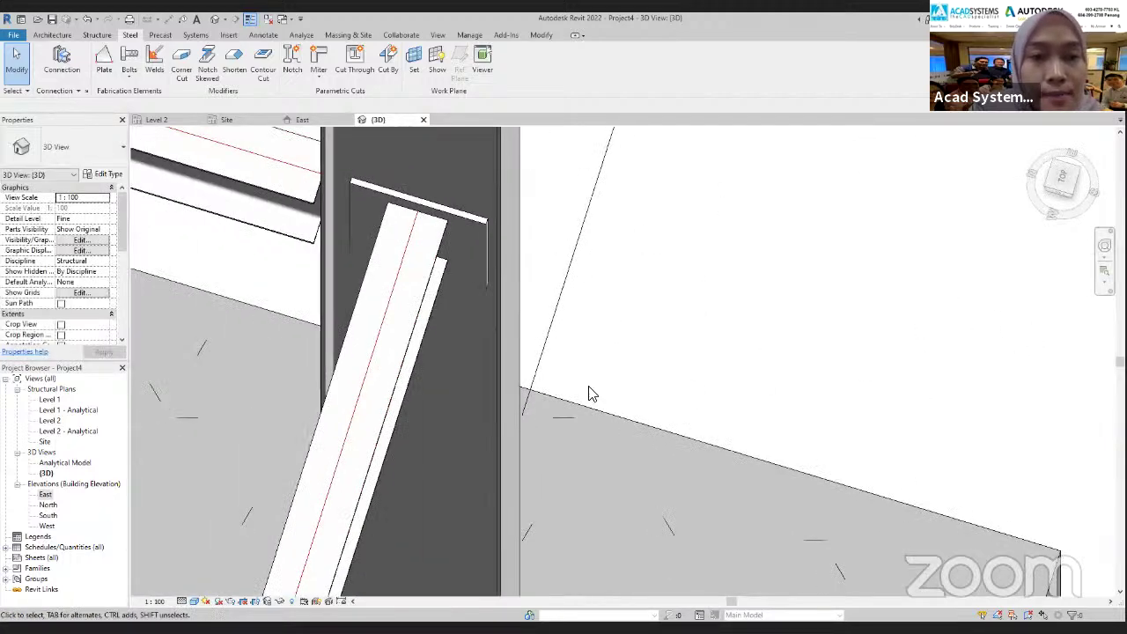
shift+middle_drag(526, 303, 495, 289)
middle_drag(527, 330, 985, 372)
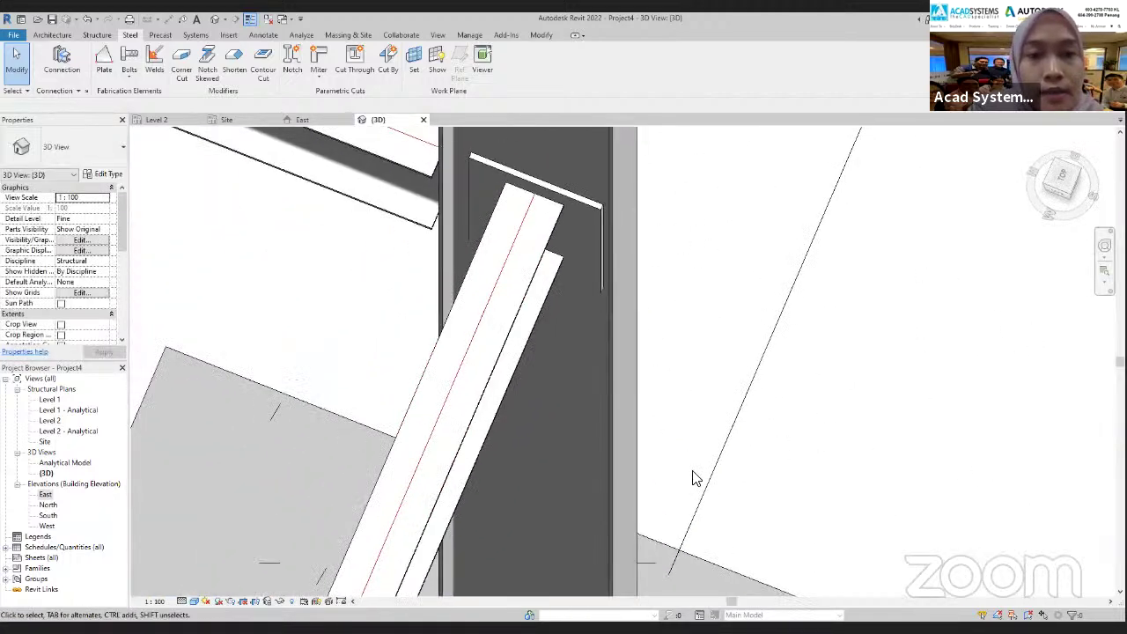
shift+middle_drag(667, 490, 495, 382)
shift+middle_drag(432, 334, 450, 478)
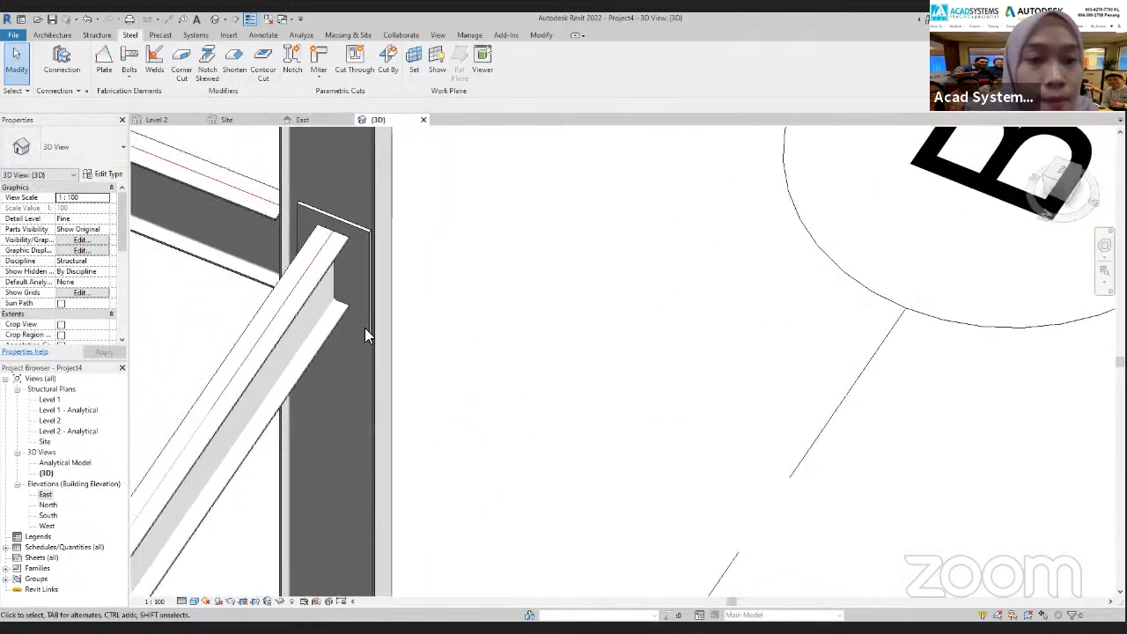
click(106, 66)
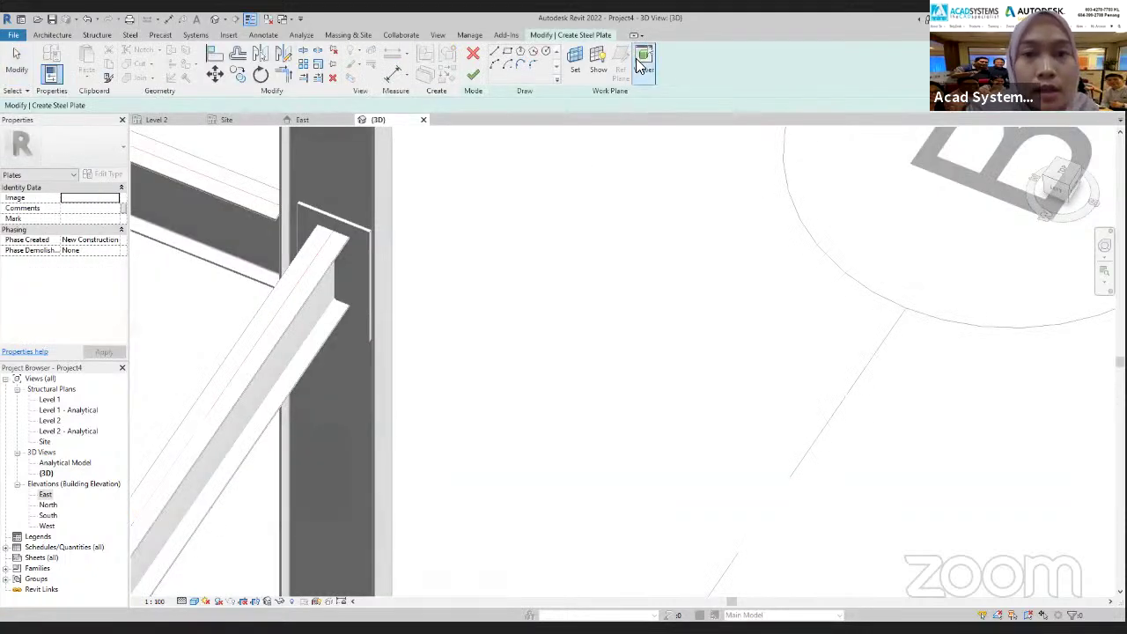
click(576, 69)
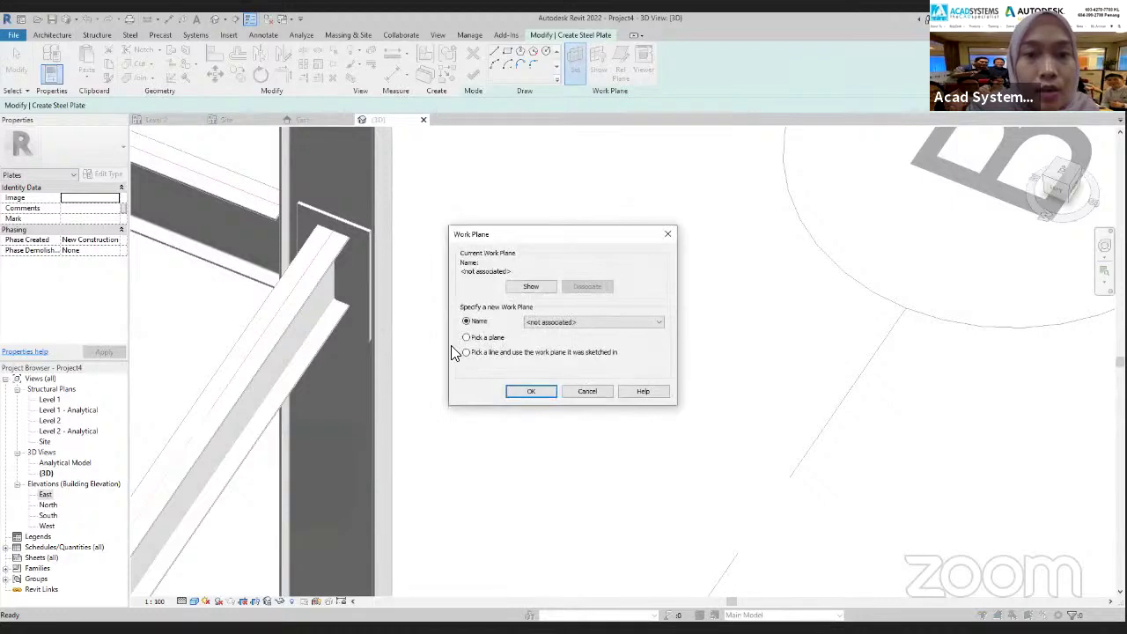
click(533, 394)
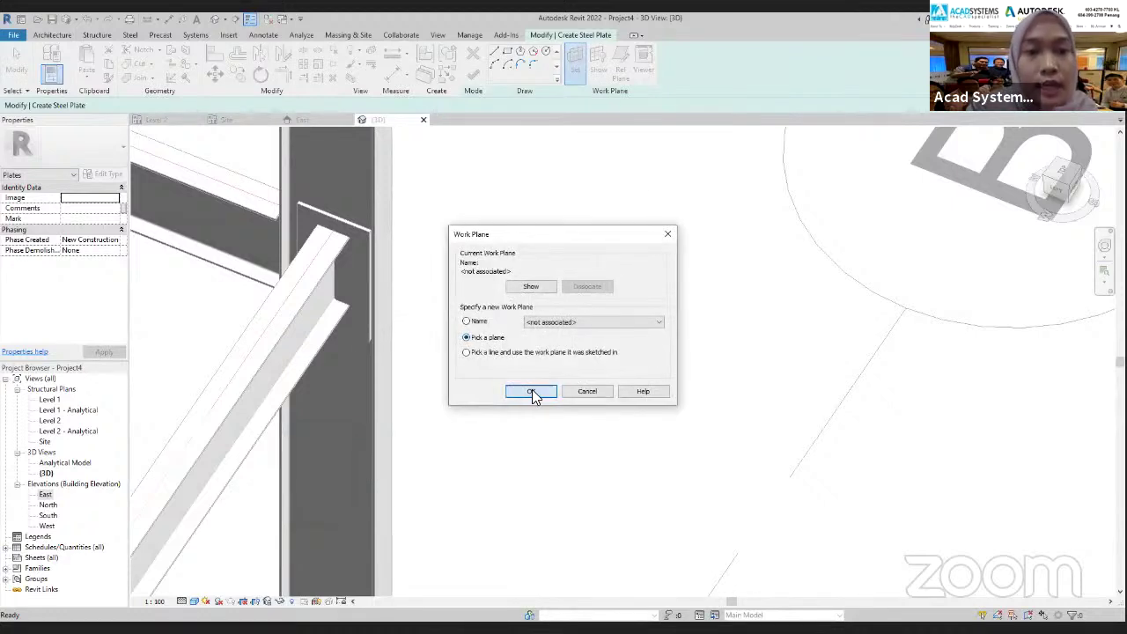
scroll(335, 299, up, 5)
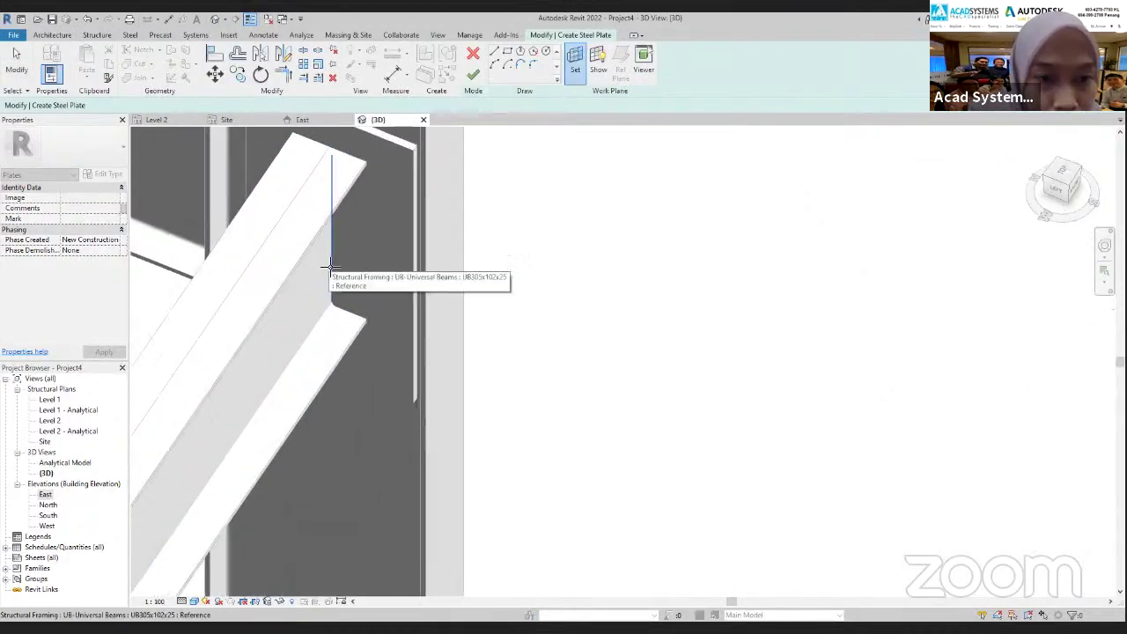
click(327, 264)
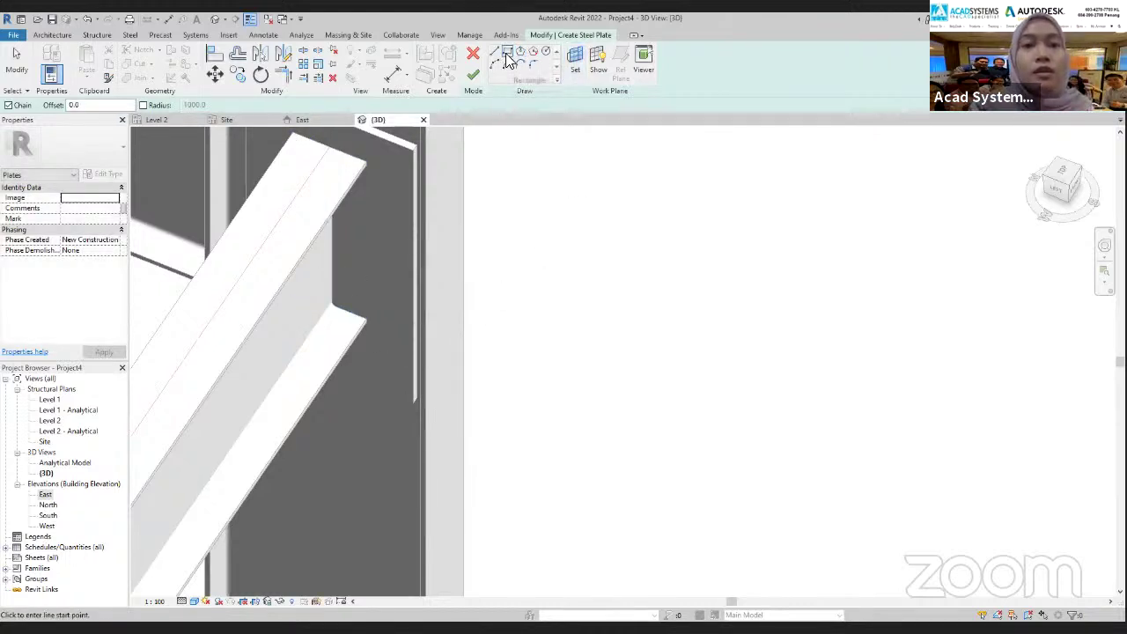
Sketch a rectangular plate outline about 210 by 170 mm on the beam web, flush with the beam's end at the column
click(1076, 194)
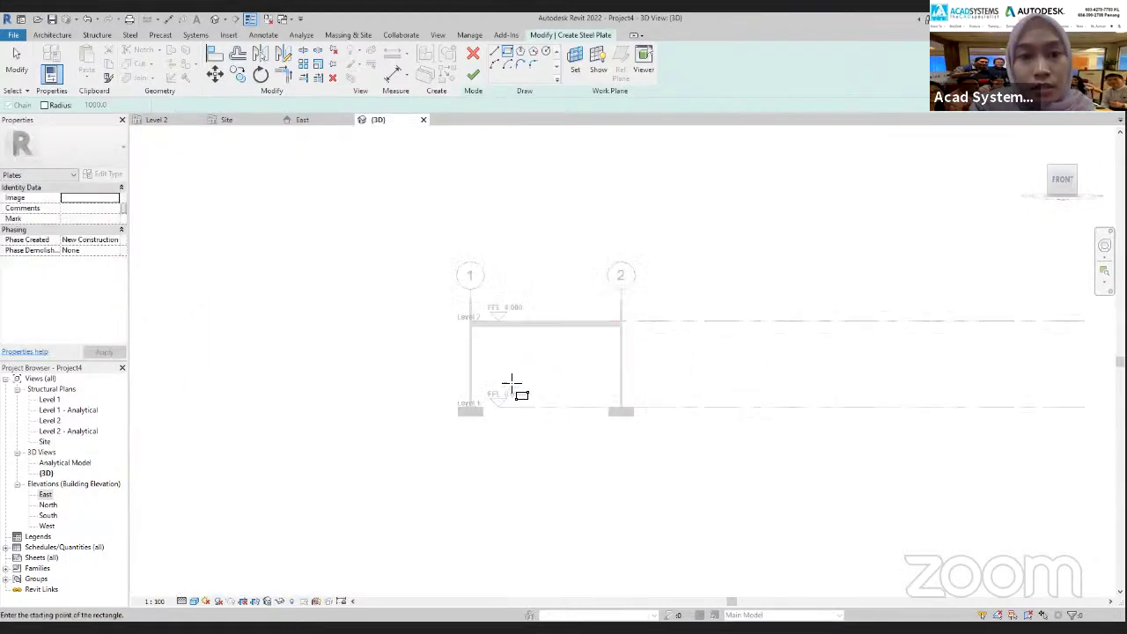
scroll(590, 356, up, 6)
scroll(652, 333, down, 2)
middle_drag(787, 368, 872, 400)
scroll(466, 329, up, 4)
shift+middle_drag(1028, 356, 946, 327)
scroll(1060, 367, up, 3)
middle_drag(1065, 365, 946, 352)
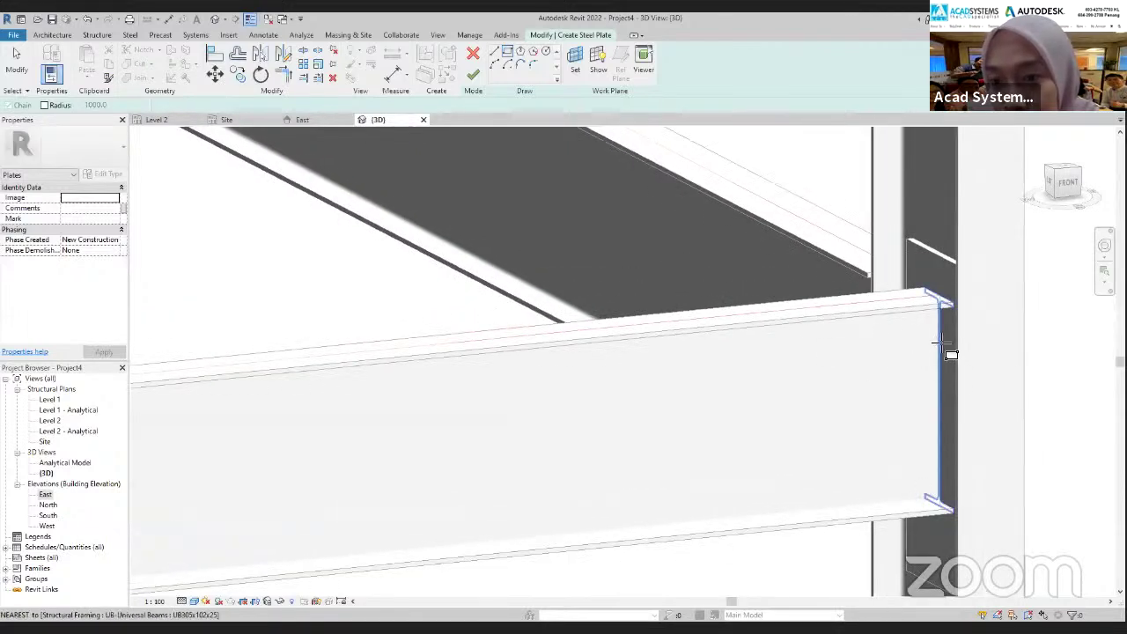
scroll(946, 352, up, 1)
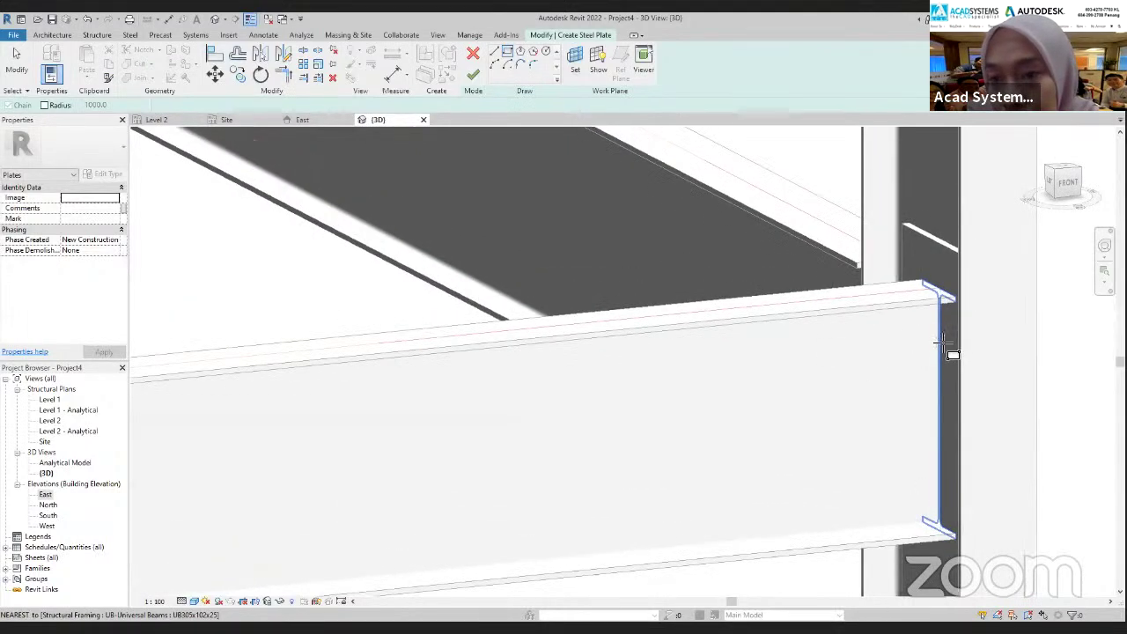
click(940, 343)
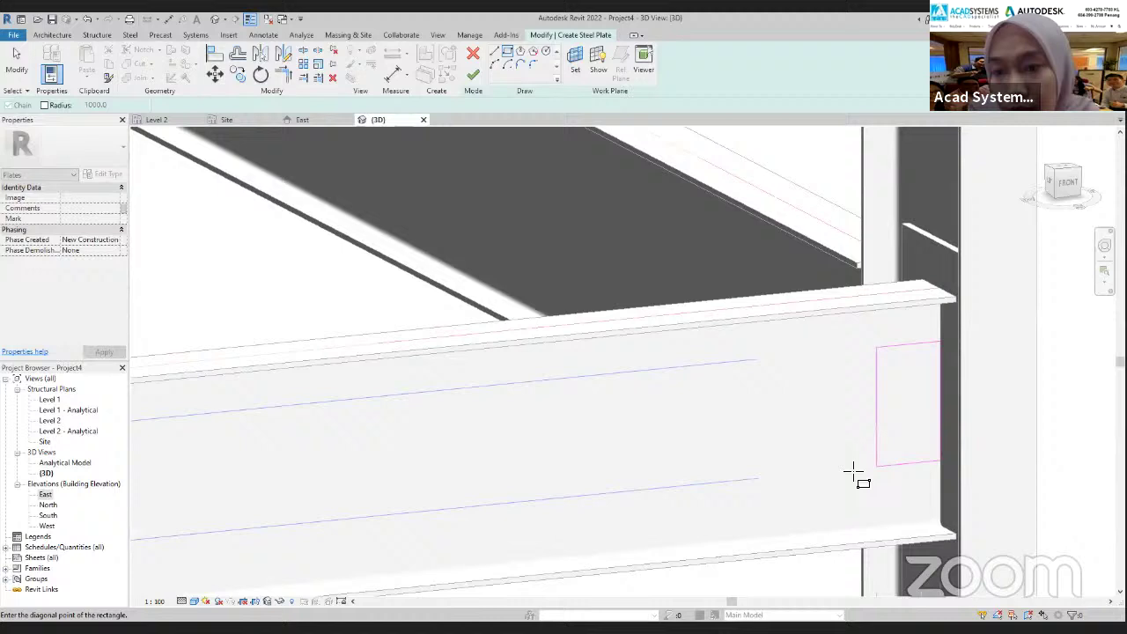
click(783, 490)
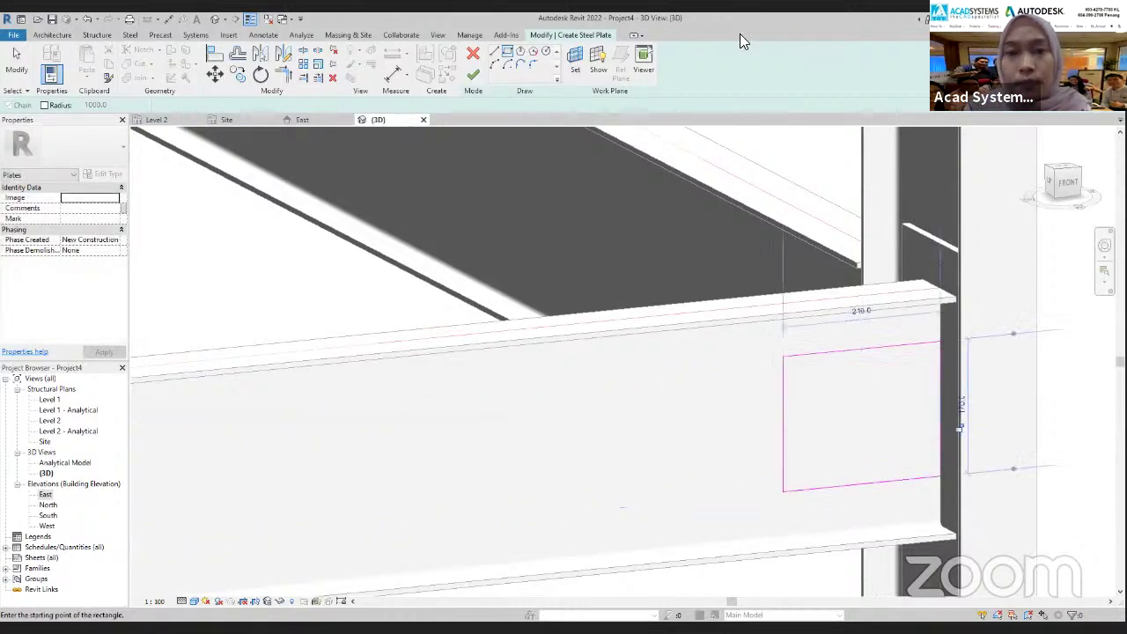
Finish the beam web plate's sketch and inspect the plate at the joint
click(474, 77)
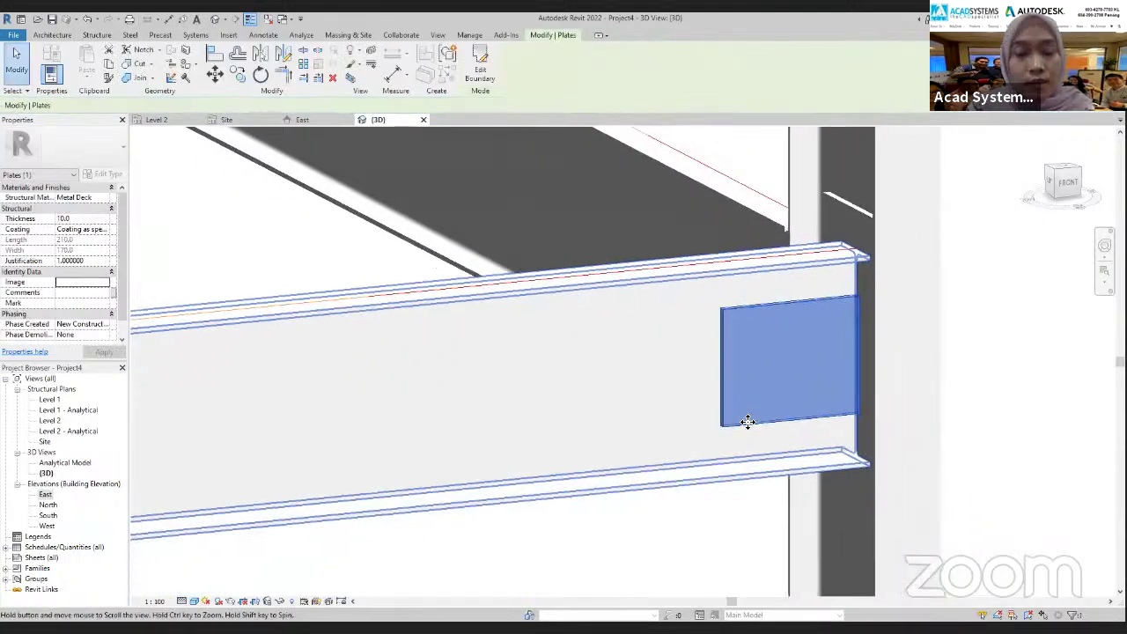
key(Escape)
scroll(808, 409, down, 1)
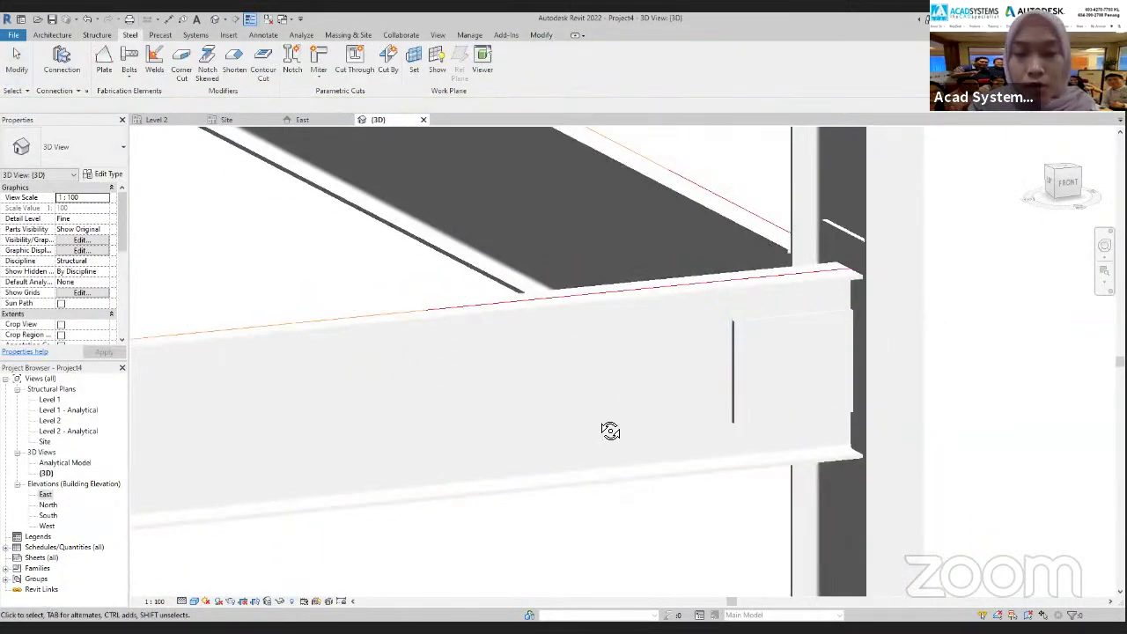
shift+middle_drag(610, 430, 747, 273)
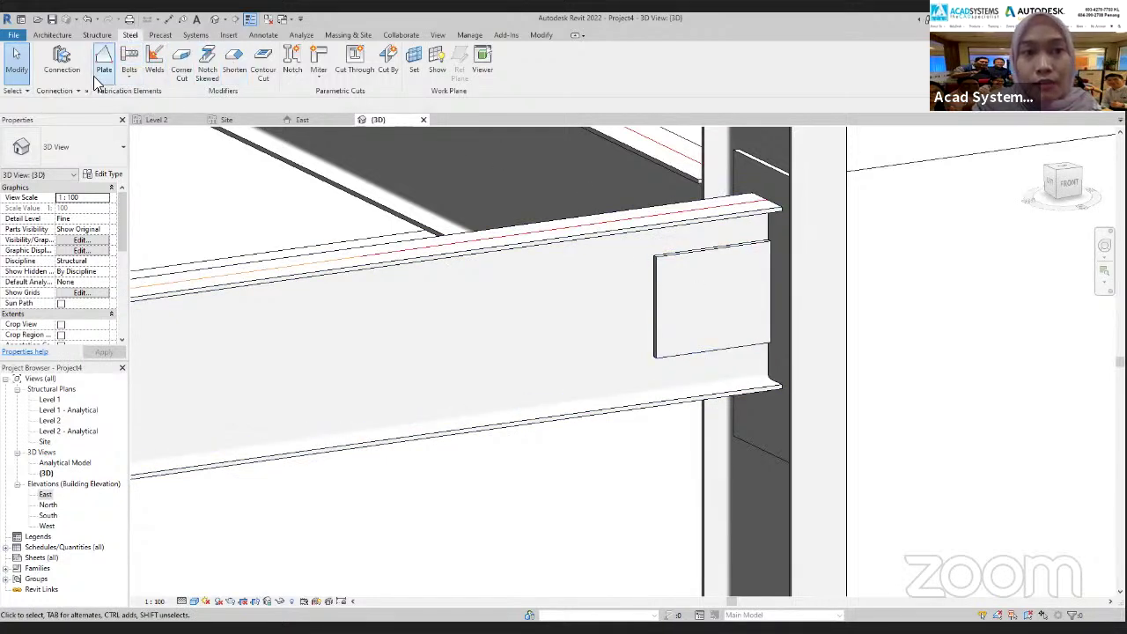
Weld the beam web plate to the column web plate along the beam plate's vertical edge nearest the column
click(155, 69)
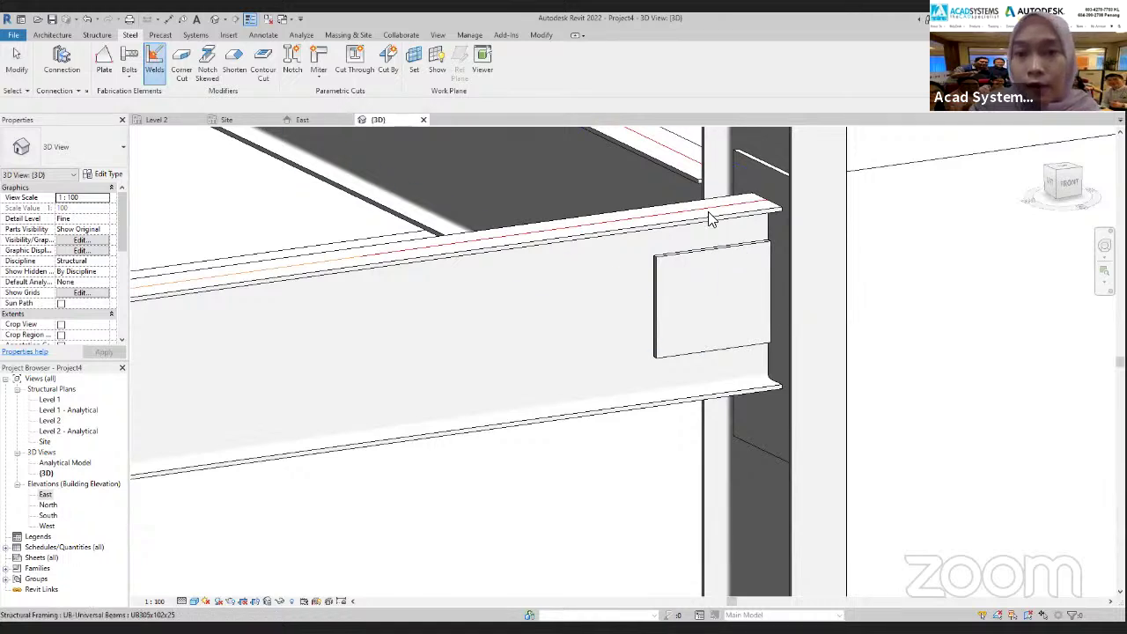
click(722, 256)
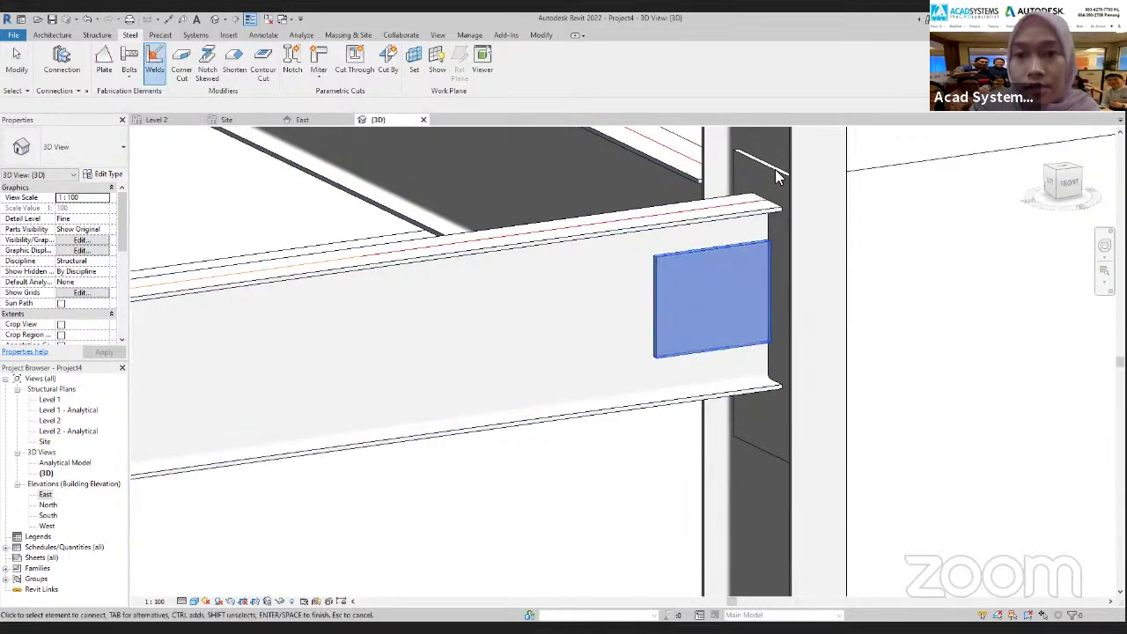
click(774, 167)
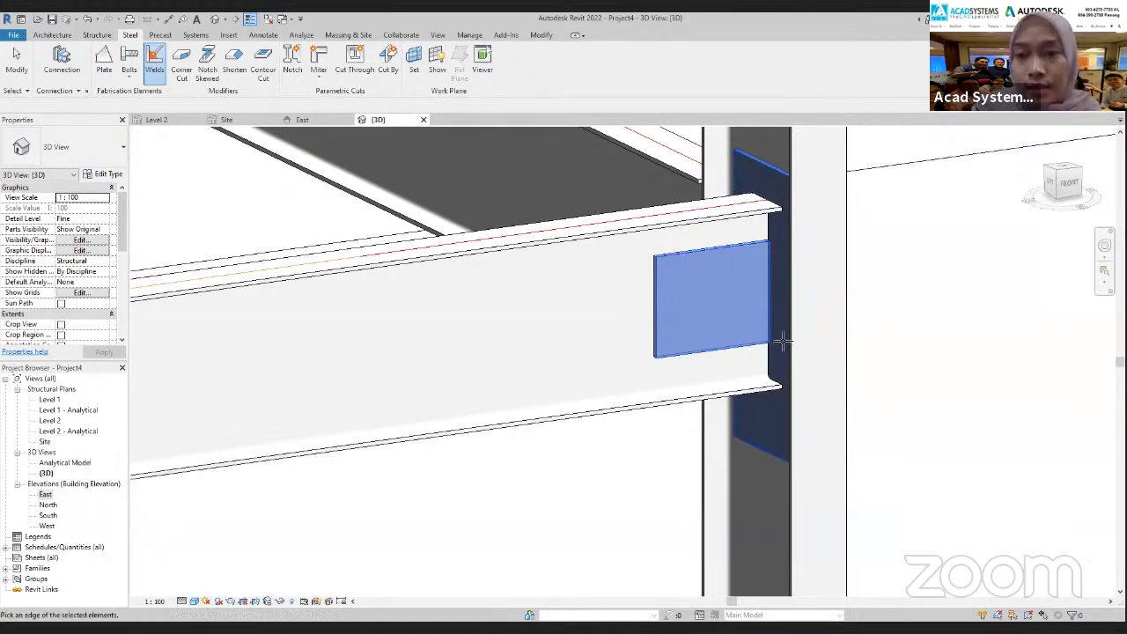
click(773, 285)
scroll(771, 282, up, 2)
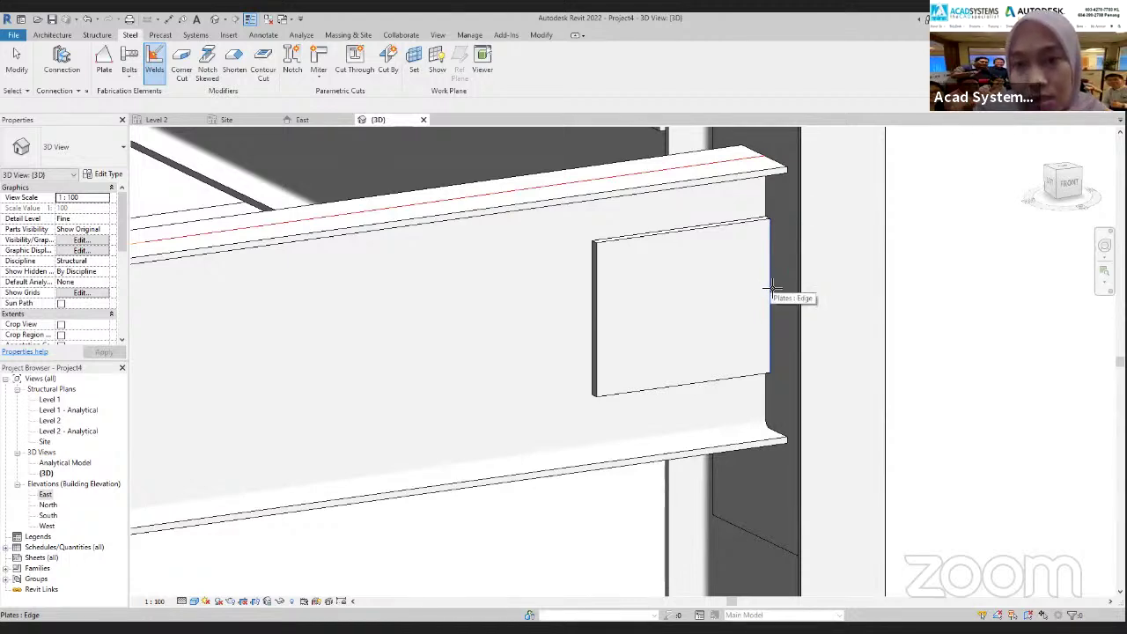
click(771, 291)
scroll(768, 331, up, 2)
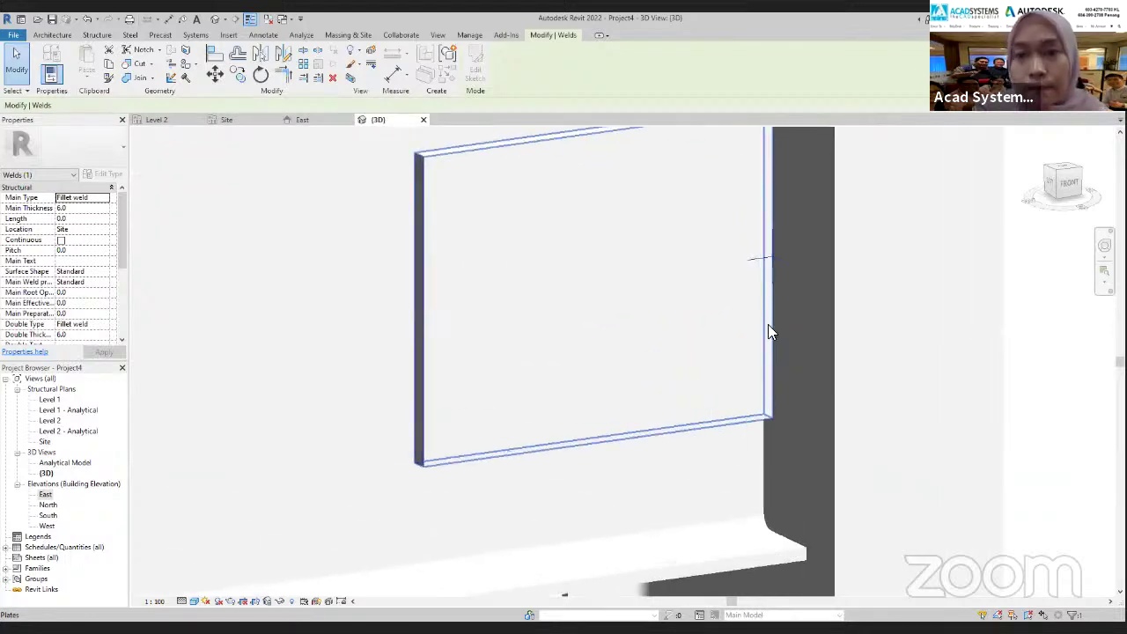
Select the new weld between the two plates and review its properties and placement
key(Escape)
click(768, 258)
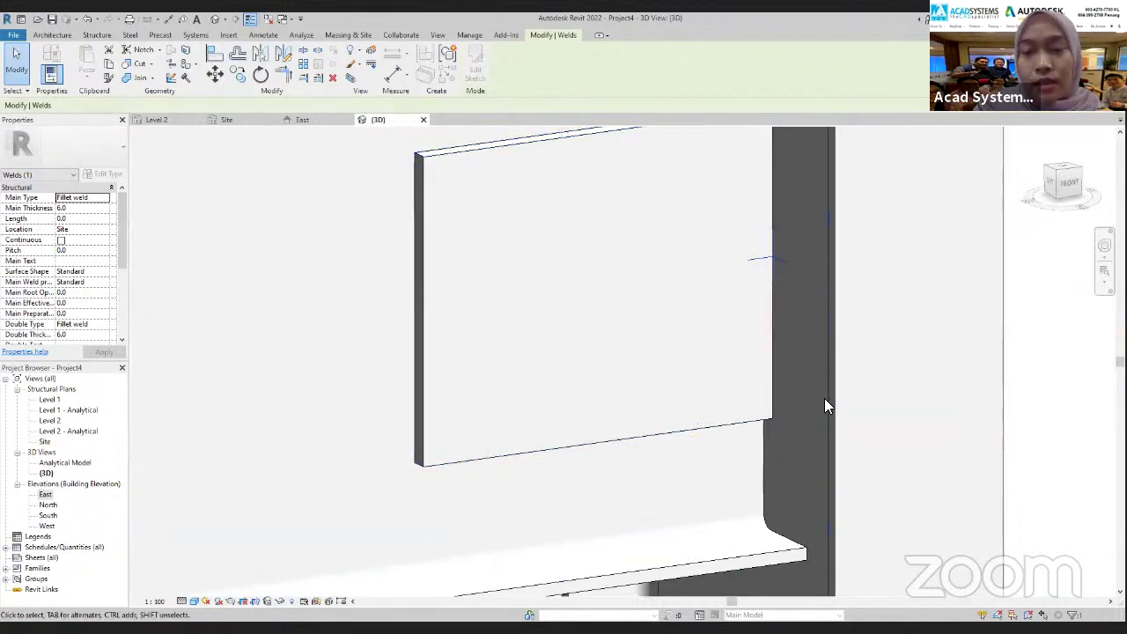
scroll(783, 365, down, 2)
middle_drag(781, 363, 723, 340)
key(Escape)
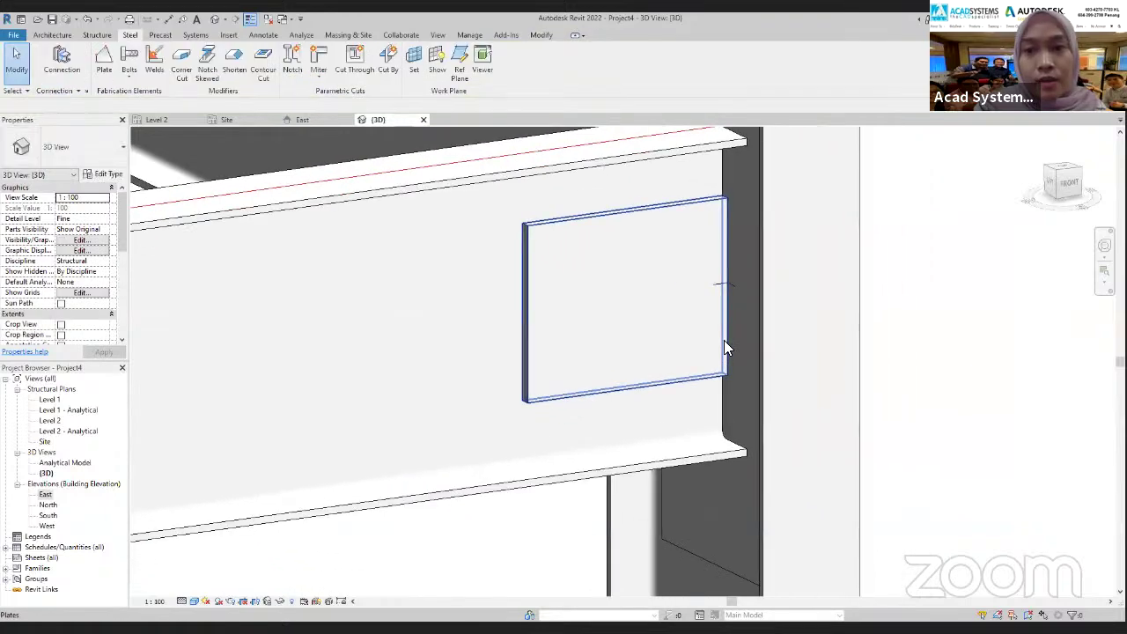
Mirror a copy of the beam web plate to the opposite side of the web about grid line B in the Level 2 plan
shift+middle_drag(564, 303, 590, 337)
middle_drag(608, 415, 469, 163)
middle_drag(724, 507, 446, 157)
middle_drag(785, 471, 387, 295)
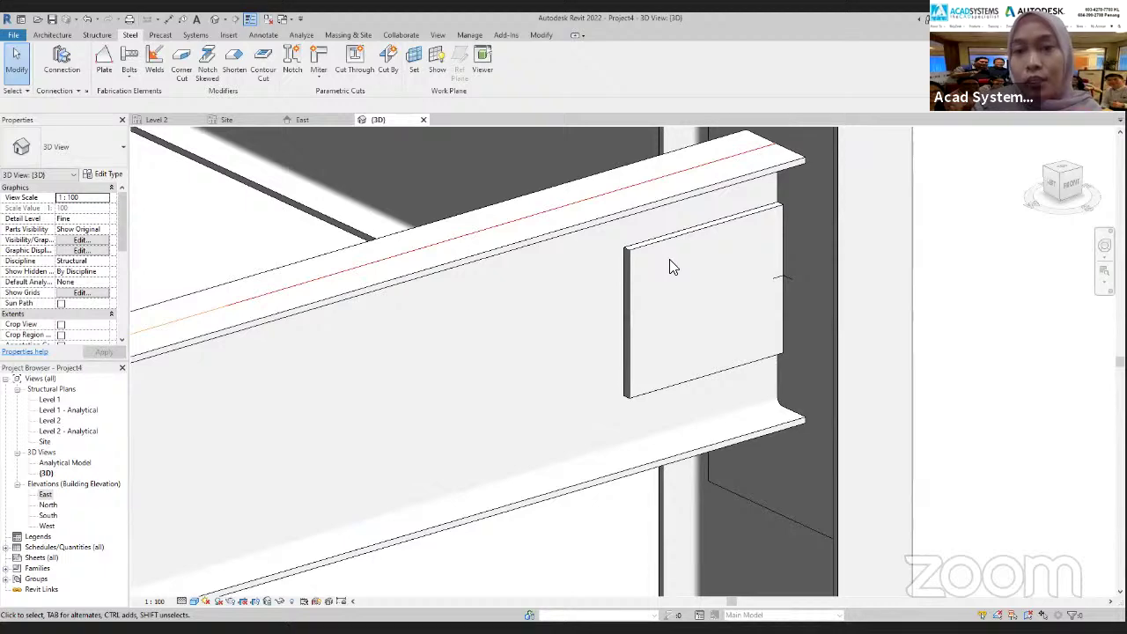
scroll(727, 387, down, 1)
middle_drag(727, 387, 688, 362)
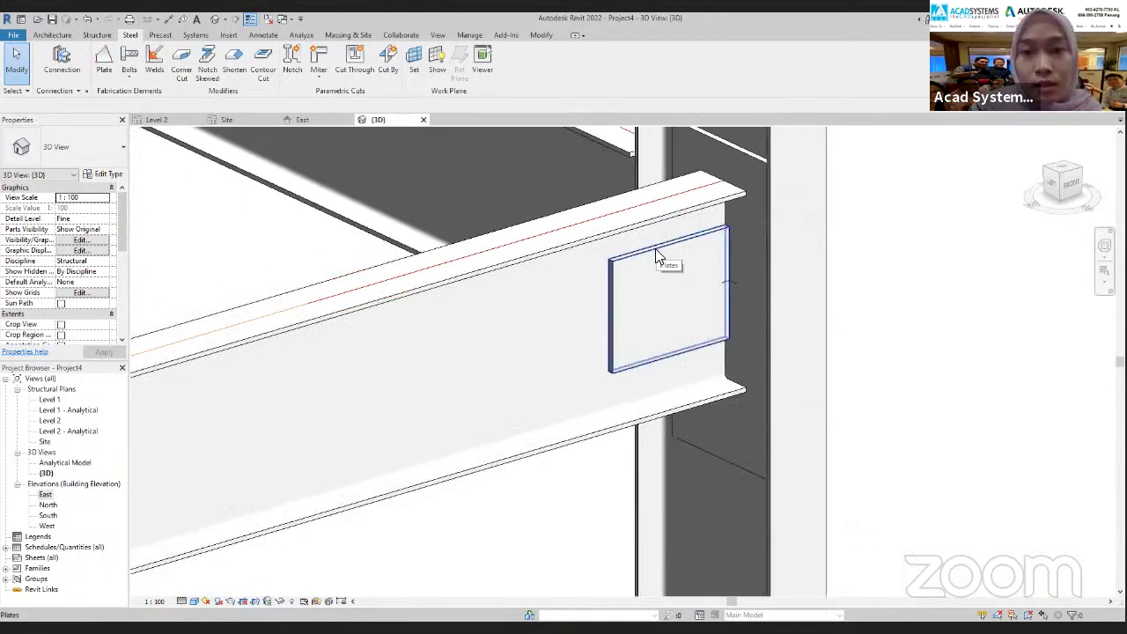
click(655, 248)
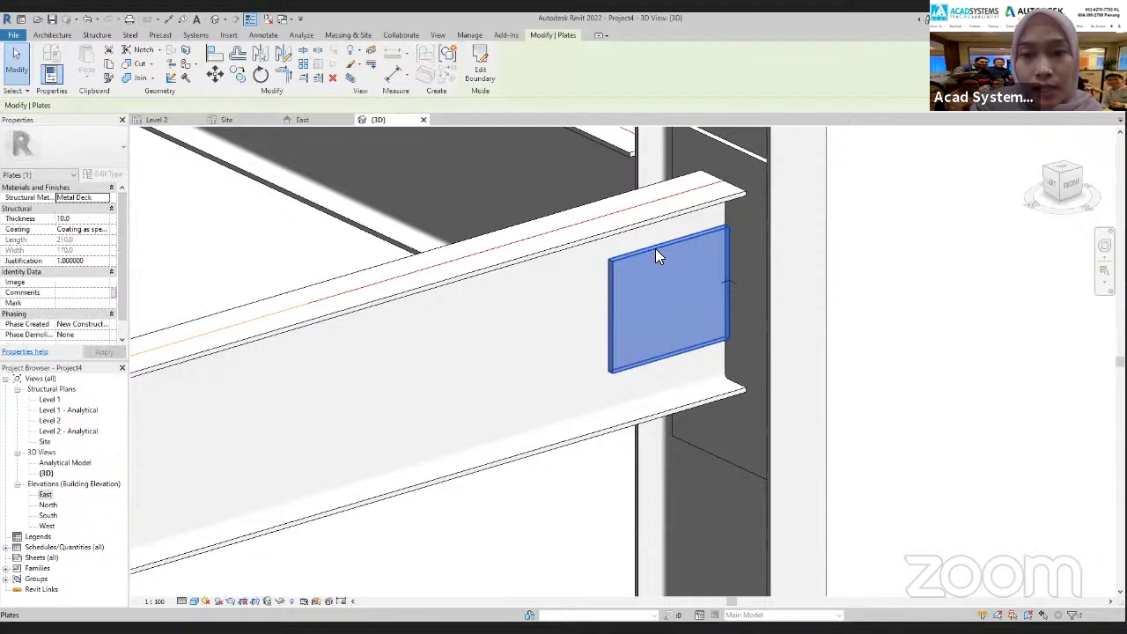
click(158, 126)
scroll(564, 392, up, 3)
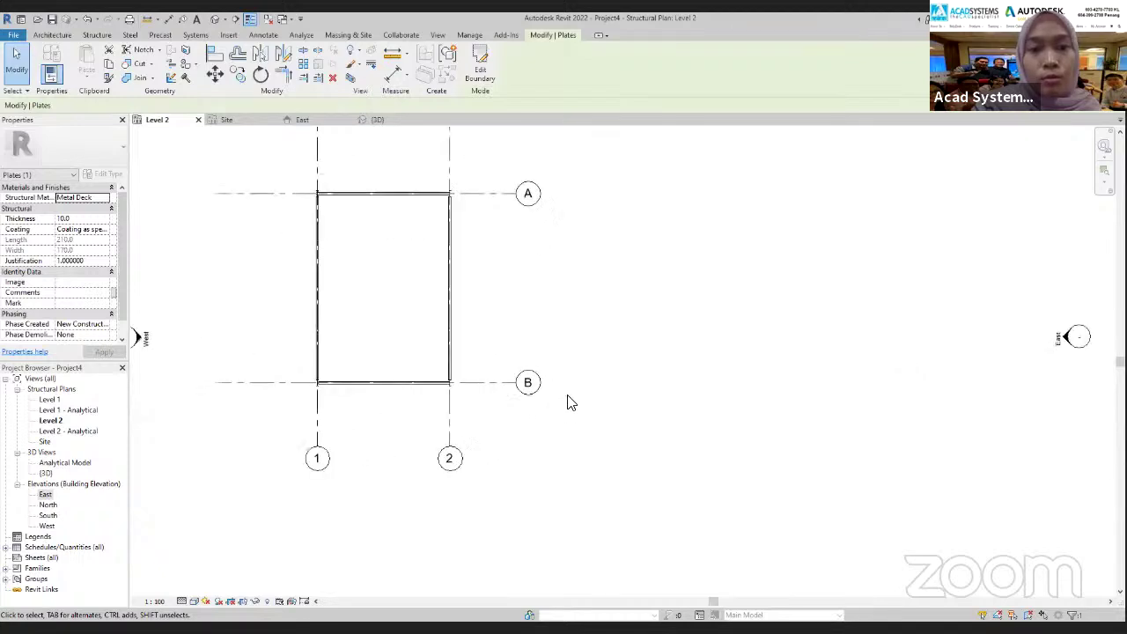
scroll(438, 417, up, 2)
middle_drag(285, 291, 388, 402)
middle_drag(311, 244, 328, 447)
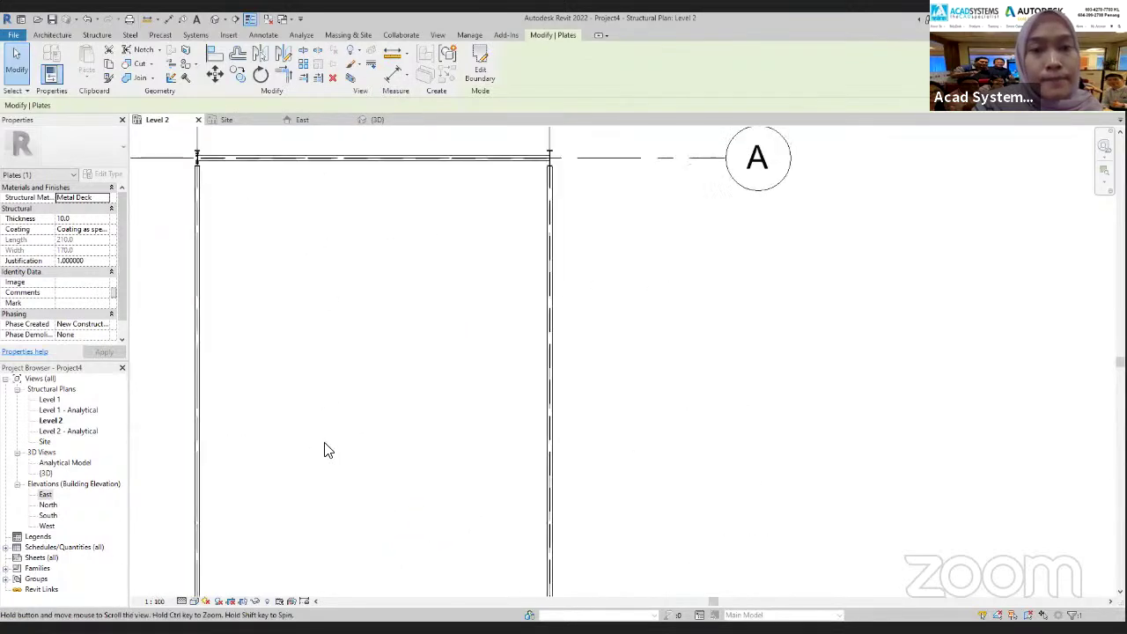
mouse_move(444, 298)
middle_down()
mouse_move(446, 335)
mouse_move(528, 169)
middle_up()
middle_drag(436, 506, 406, 364)
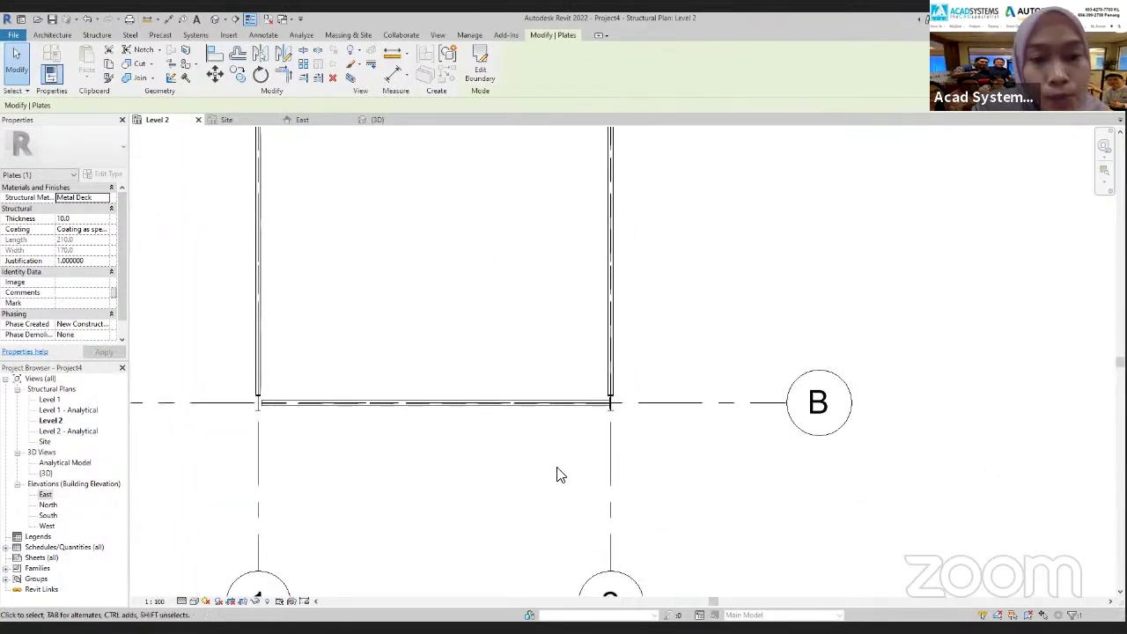
scroll(606, 439, up, 2)
scroll(607, 445, up, 1)
scroll(607, 369, up, 2)
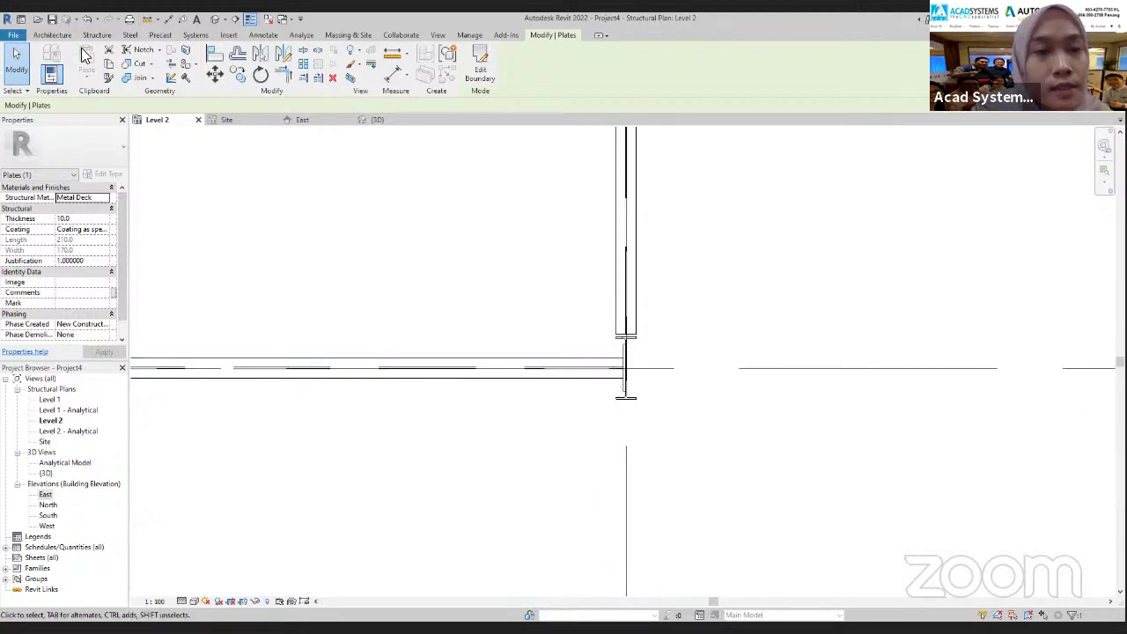
click(262, 58)
scroll(581, 396, up, 2)
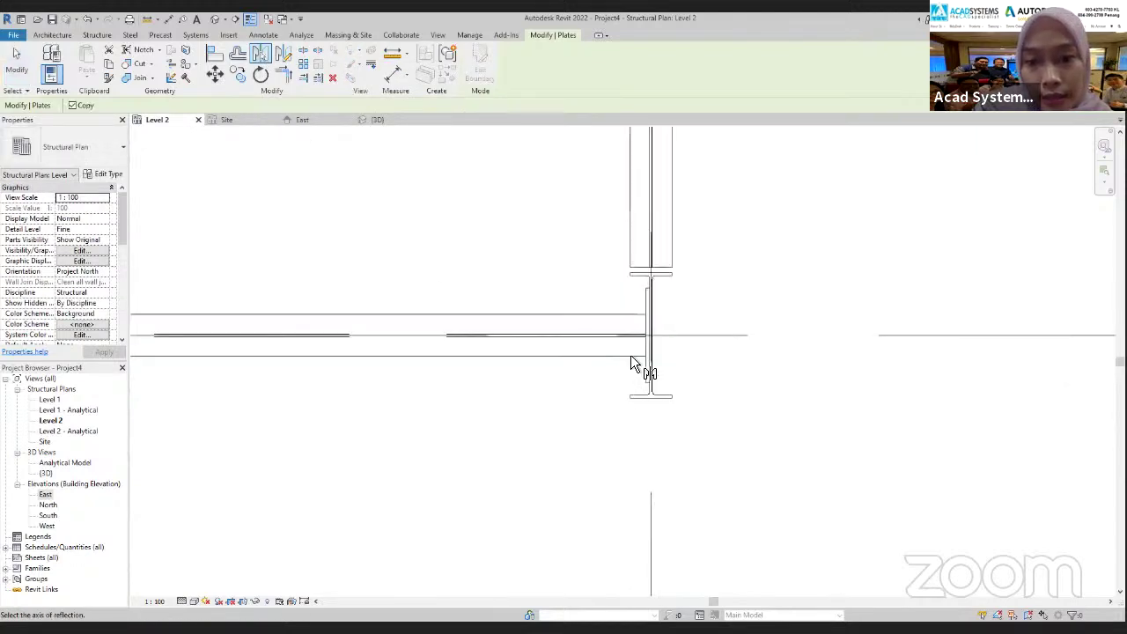
click(665, 334)
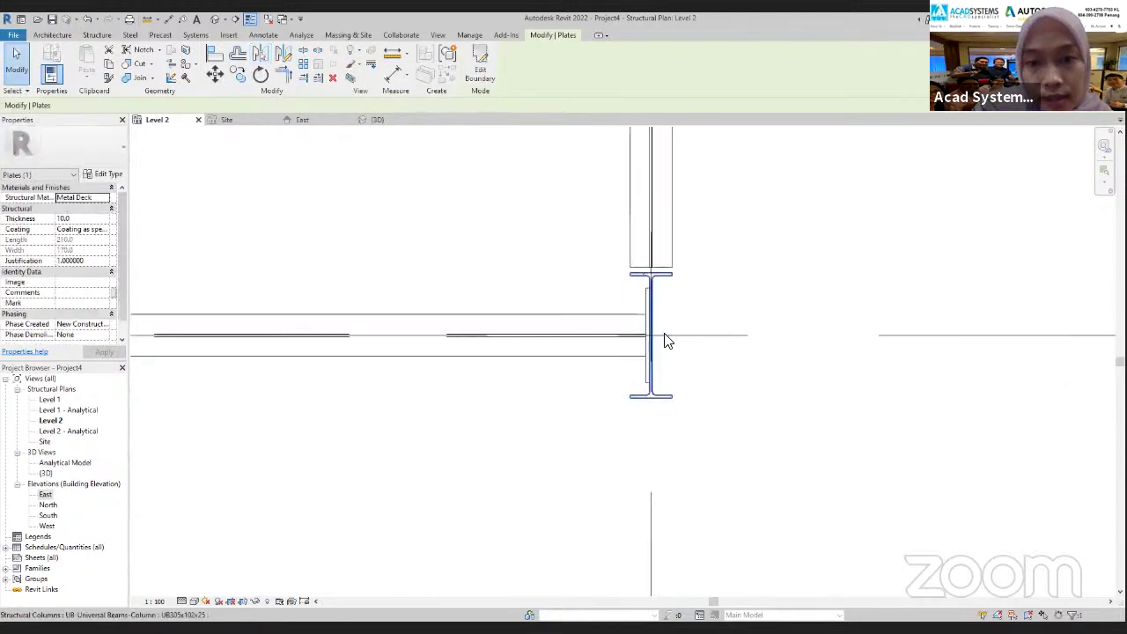
Mirror a copy of the plate-to-column weld about grid line B in the Level 2 plan and inspect it in 3D
click(377, 120)
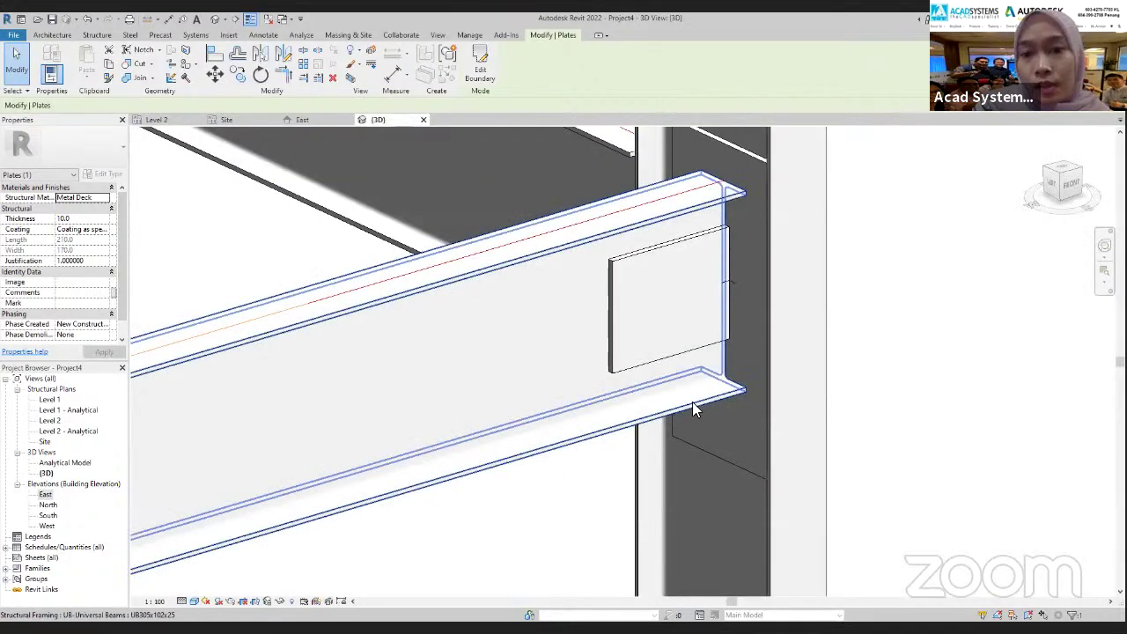
shift+middle_drag(511, 377, 611, 252)
shift+middle_drag(563, 346, 728, 287)
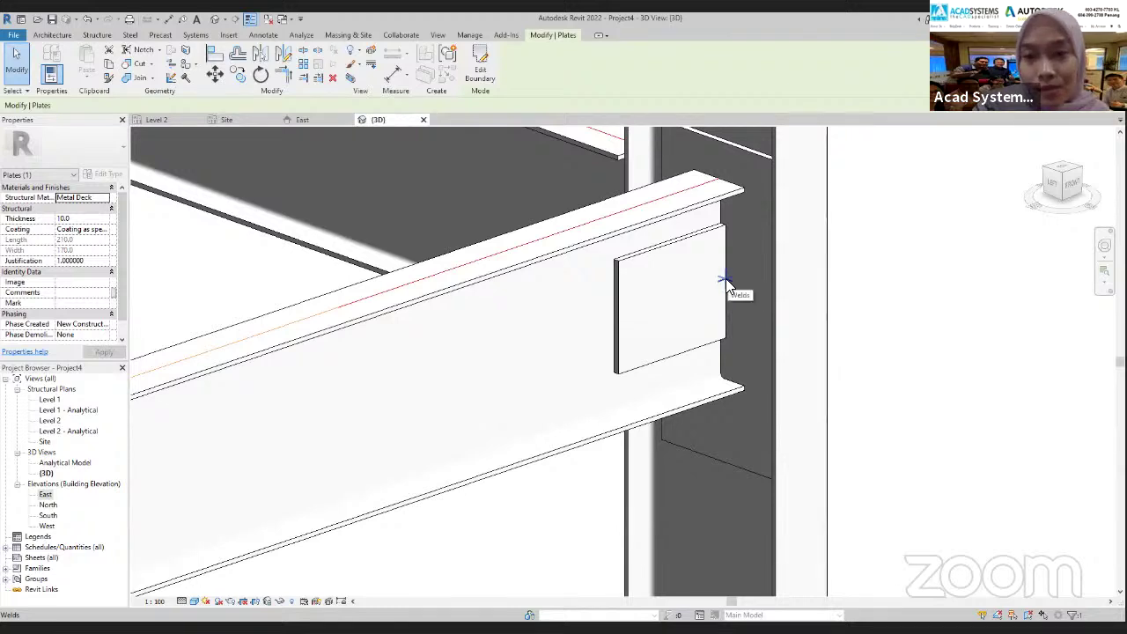
click(726, 281)
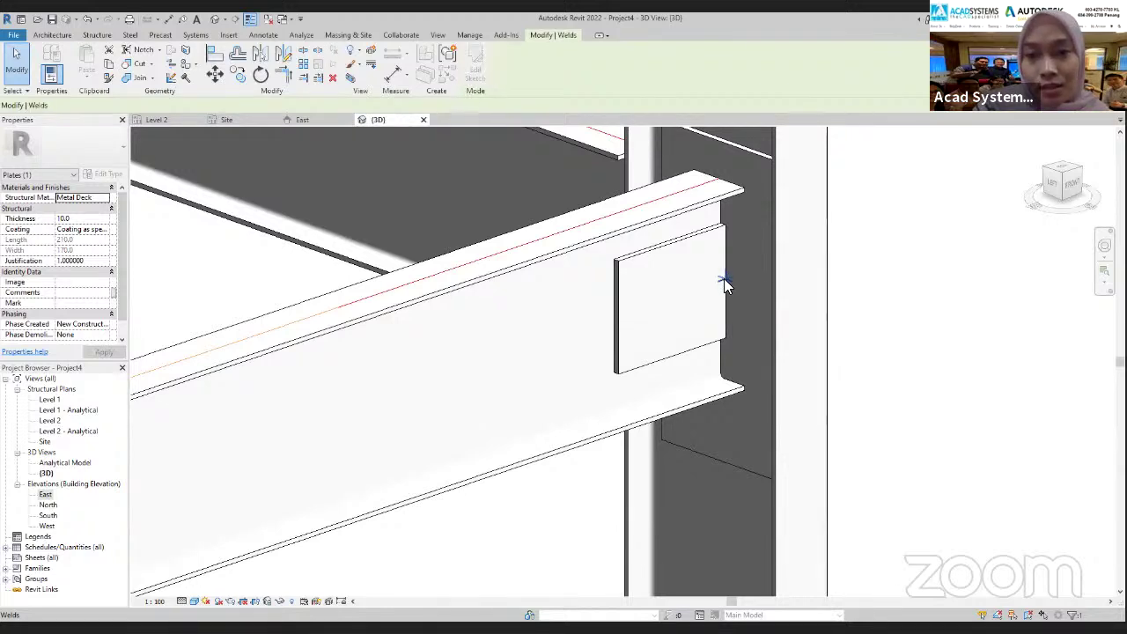
click(157, 120)
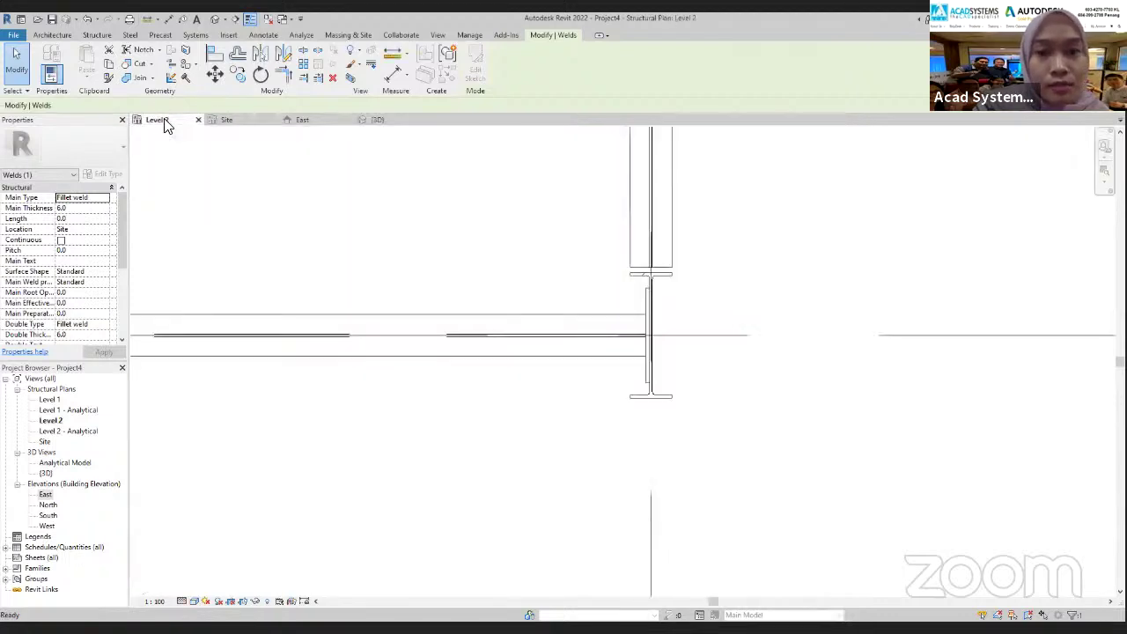
click(259, 53)
scroll(645, 378, up, 2)
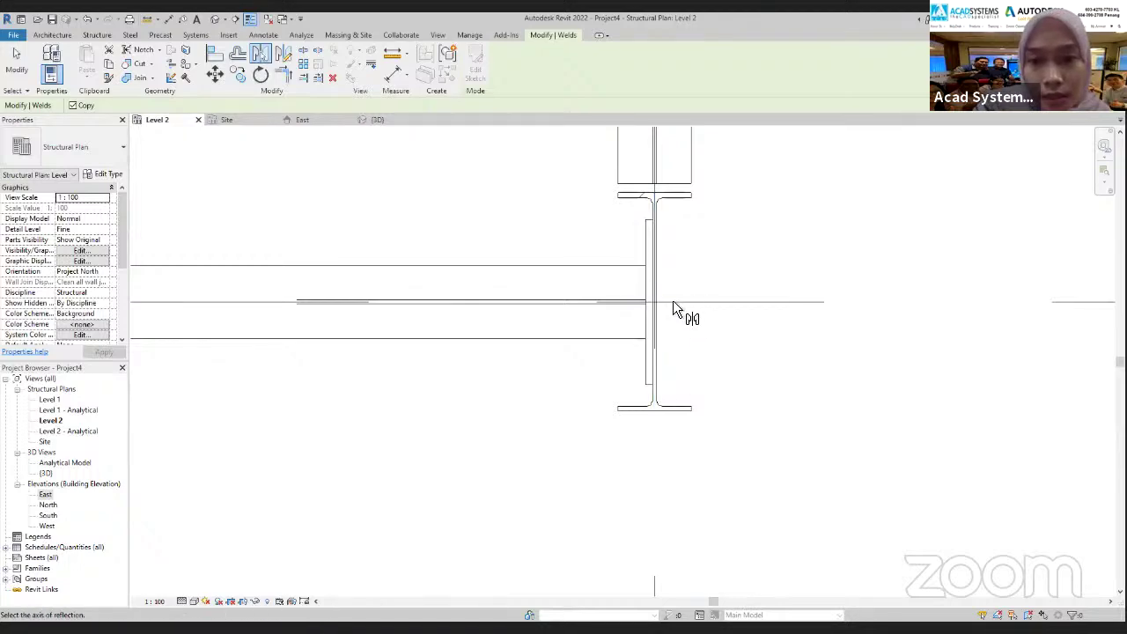
key(Escape)
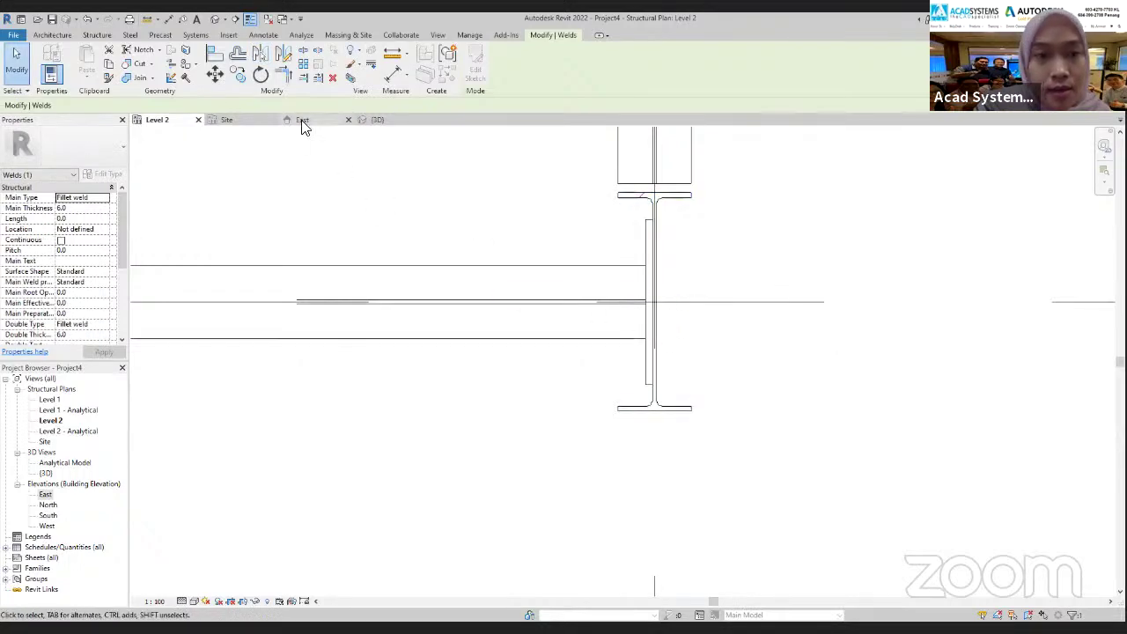
click(377, 120)
shift+middle_drag(523, 395, 722, 285)
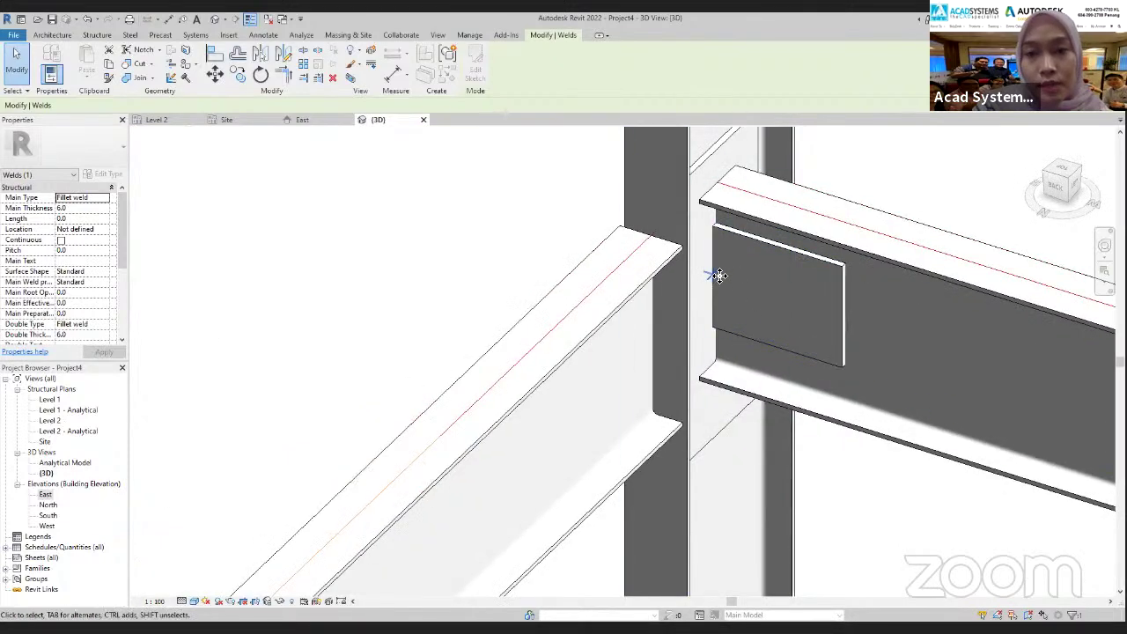
key(Escape)
shift+middle_drag(739, 335, 695, 375)
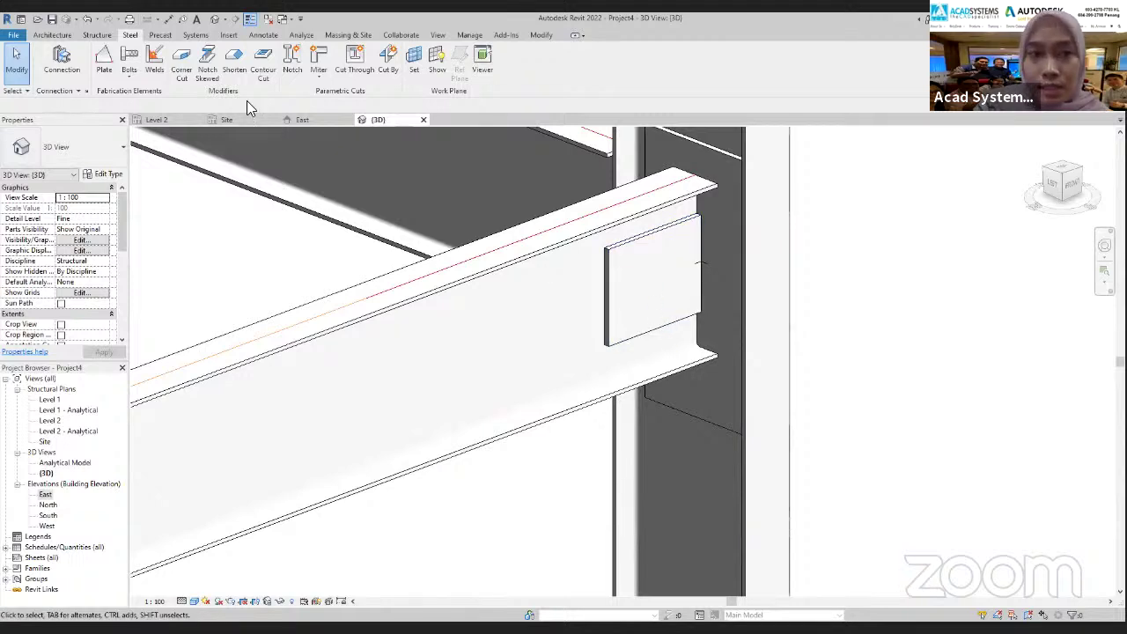
Start a bolt connection and choose the web plates on both sides of the beam as the elements to connect
click(129, 58)
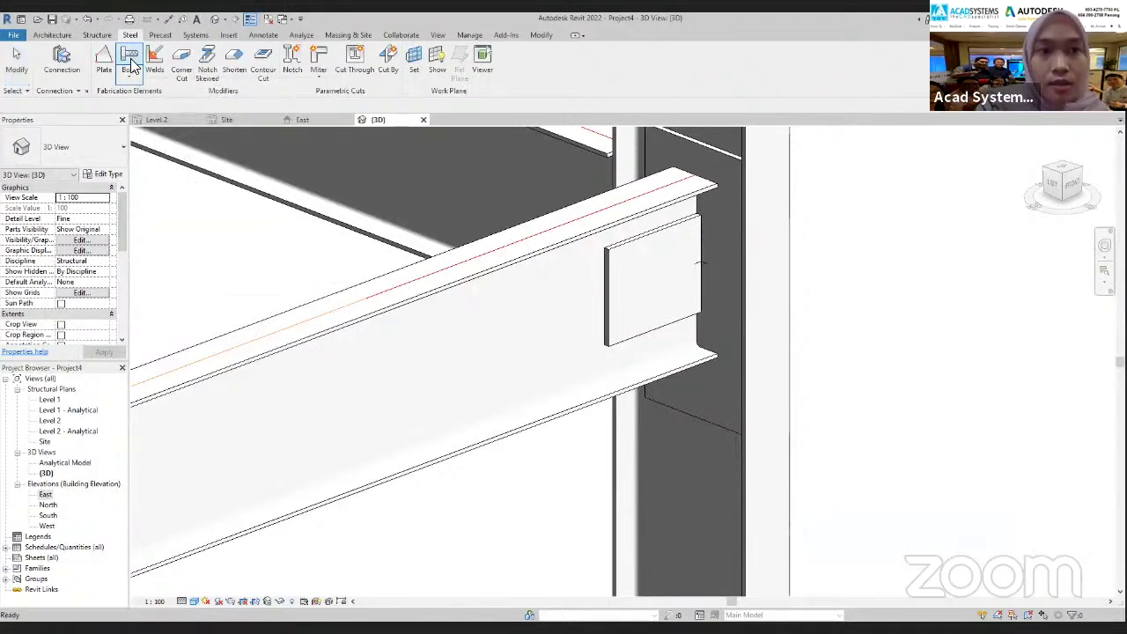
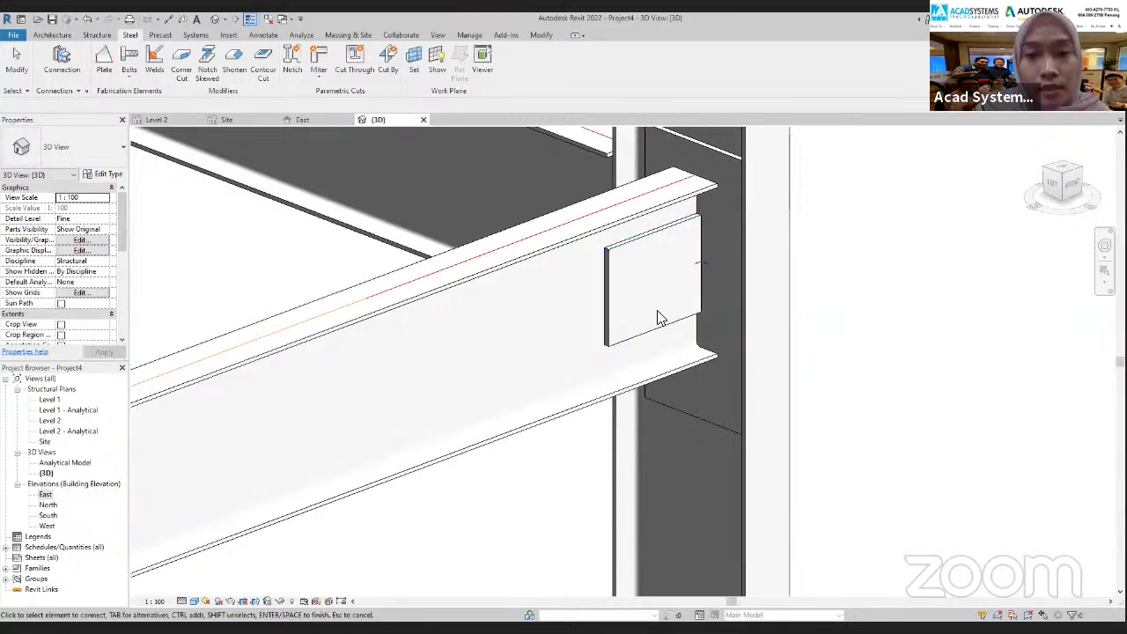
click(678, 328)
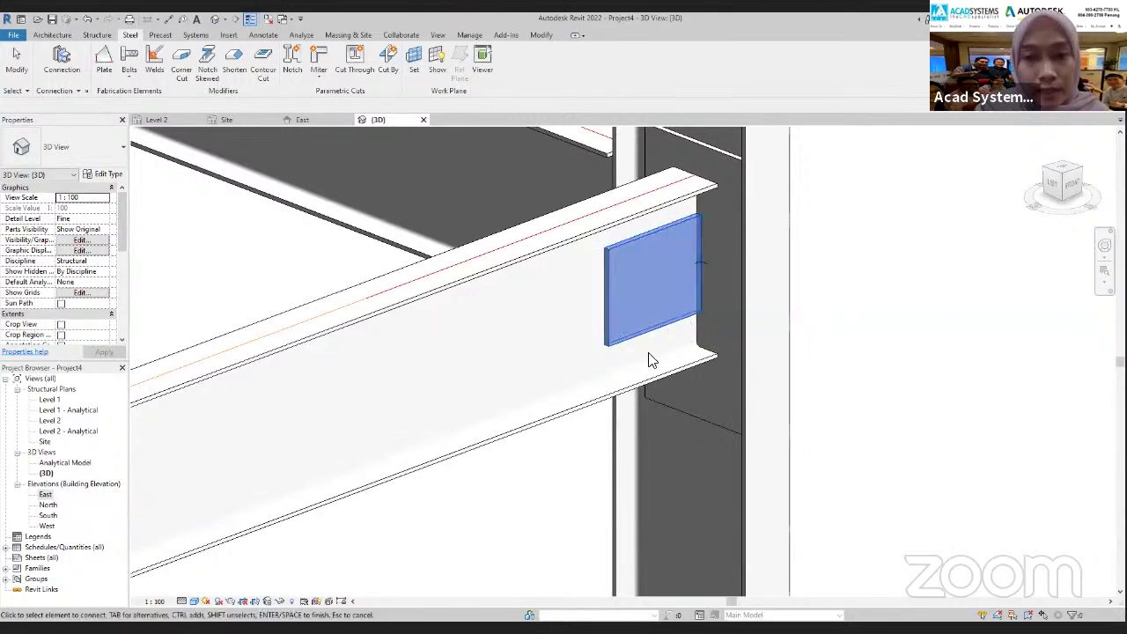
shift+middle_drag(596, 329, 782, 321)
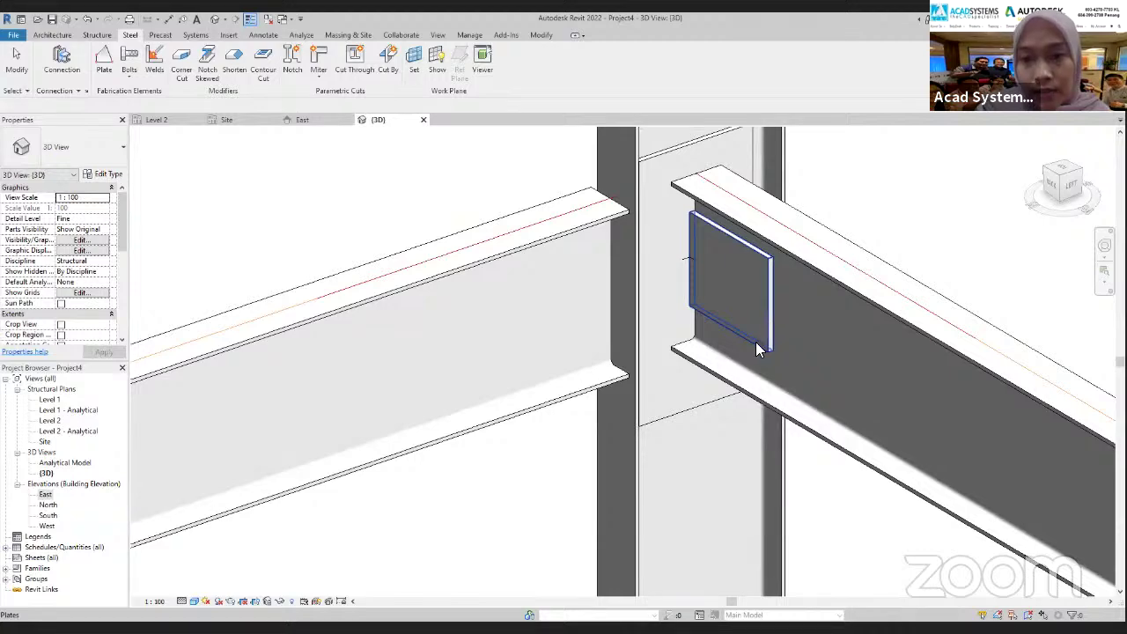
click(757, 342)
shift+middle_drag(788, 351, 659, 326)
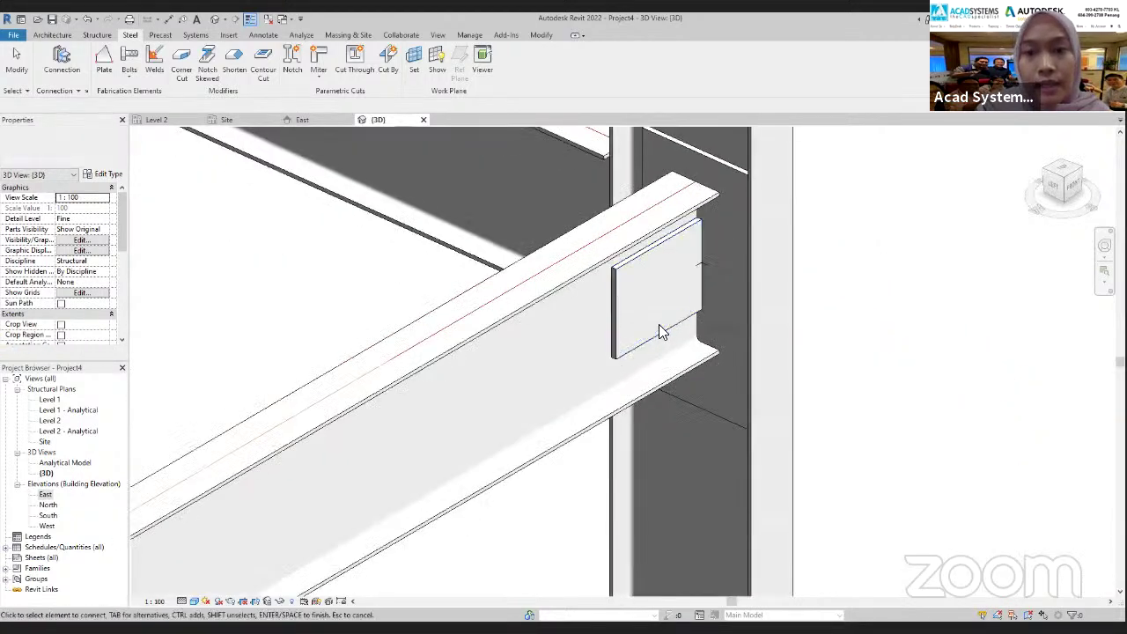
click(662, 336)
shift+middle_drag(666, 382, 756, 361)
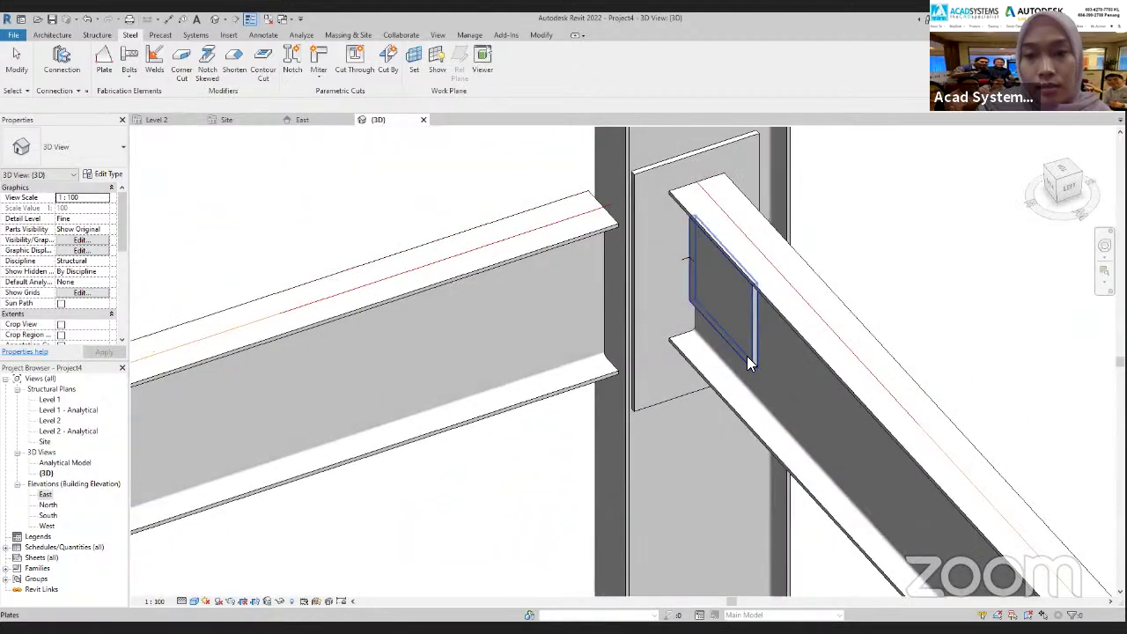
click(746, 355)
key(Return)
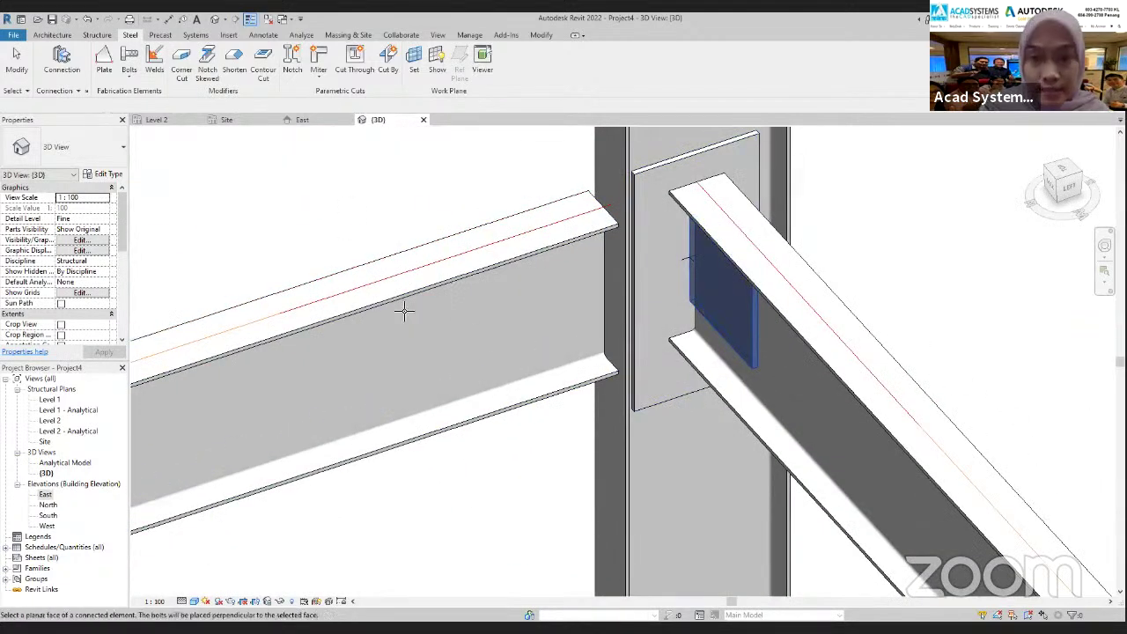
Place a rectangular bolt pattern about 155 by 110 mm on the beam web plate's outer face and inspect the bolts from both sides
shift+middle_drag(831, 432, 461, 360)
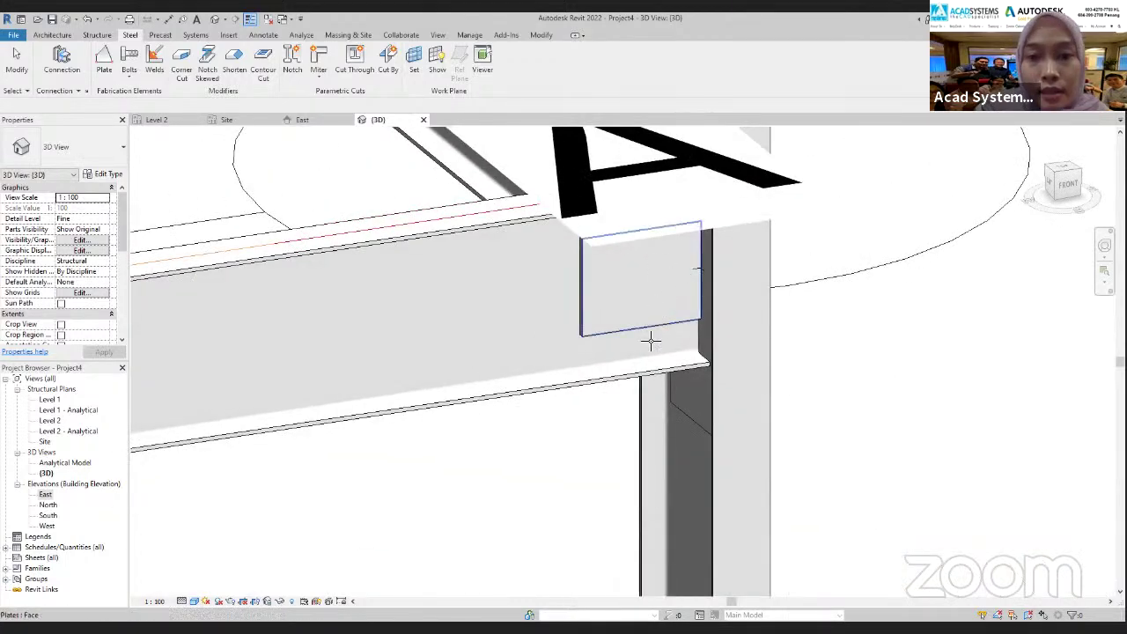
shift+middle_drag(651, 342, 659, 410)
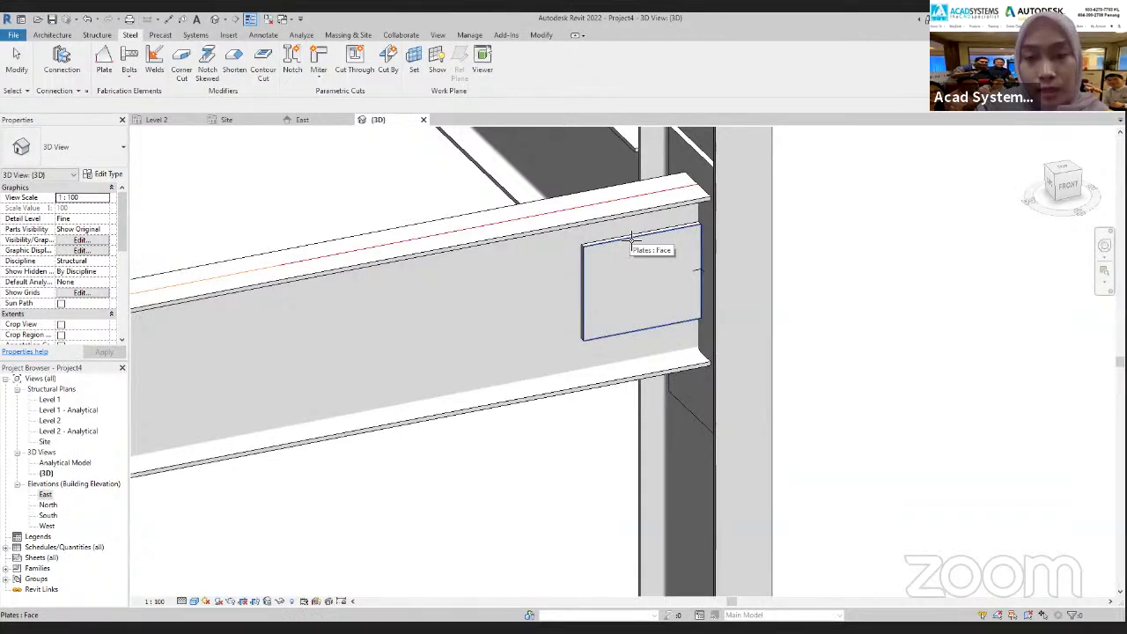
click(630, 254)
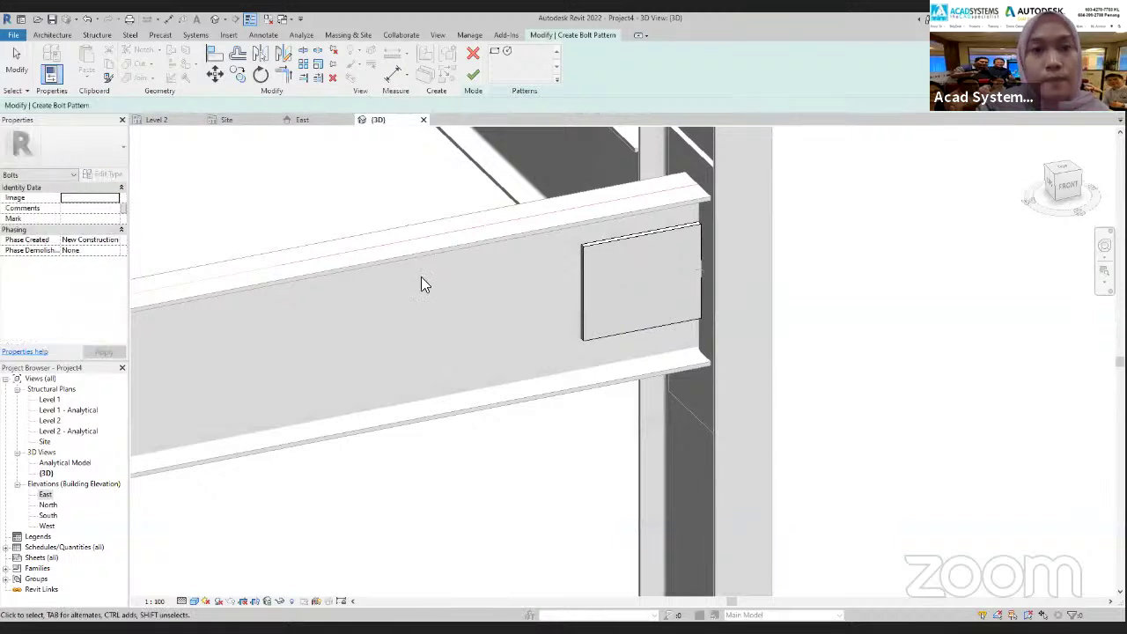
click(494, 50)
scroll(634, 291, up, 1)
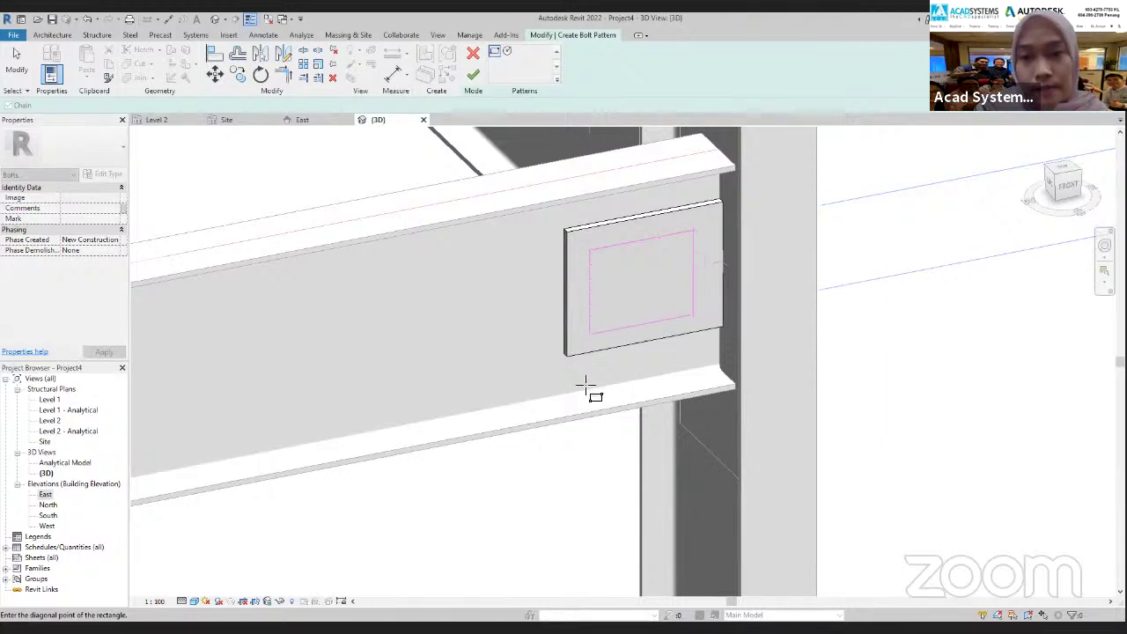
click(707, 312)
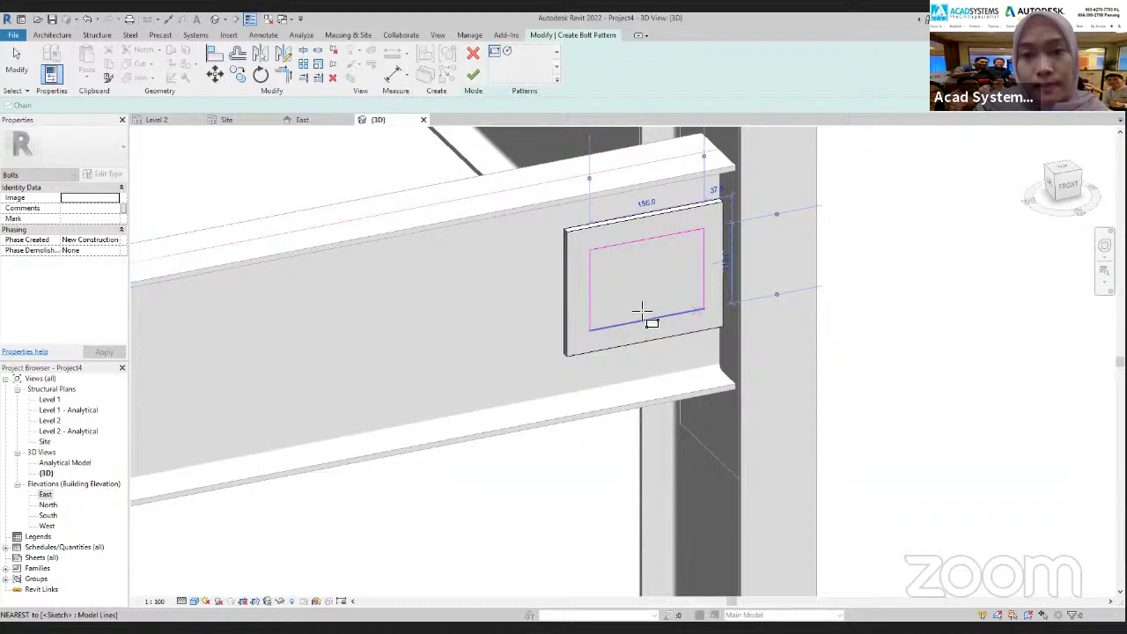
click(475, 77)
shift+middle_drag(714, 391, 699, 340)
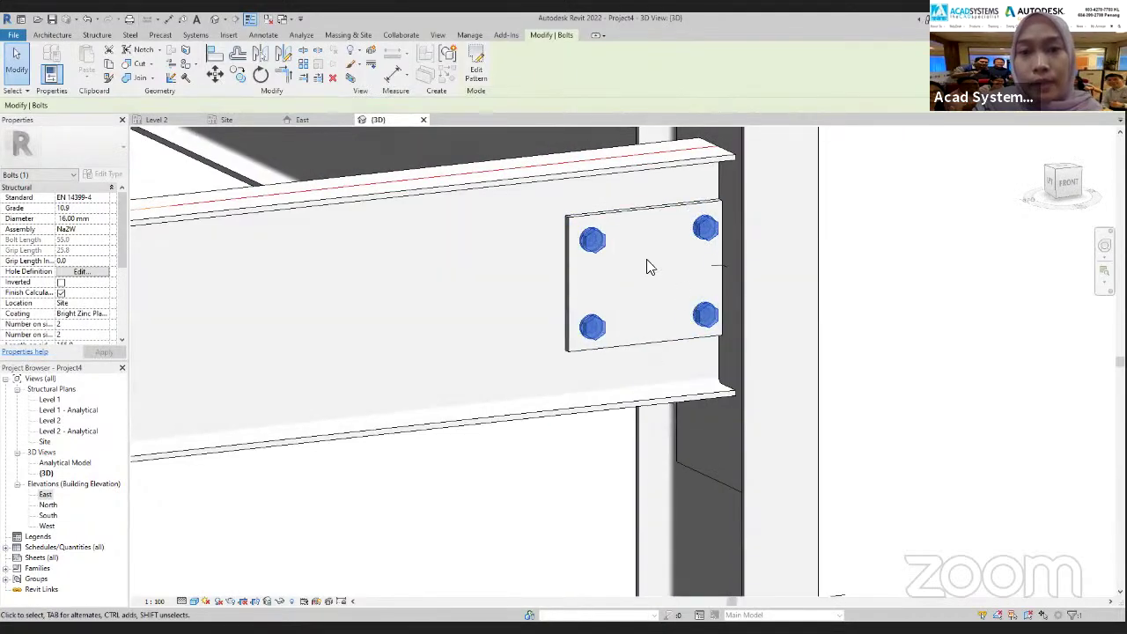
shift+middle_drag(564, 307, 634, 259)
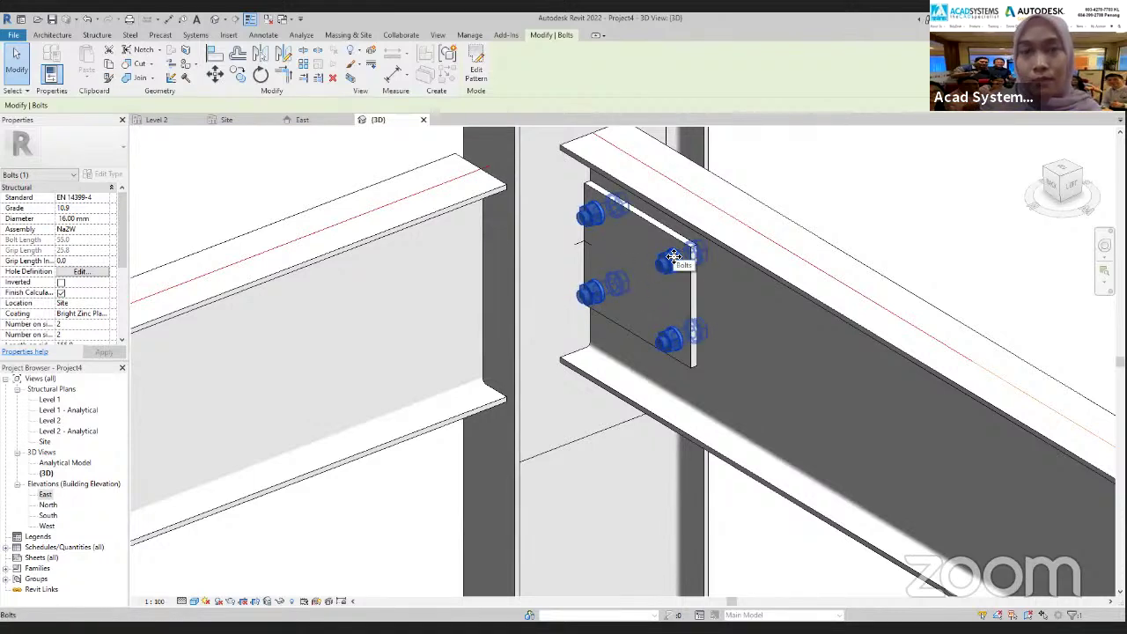
shift+middle_drag(677, 271, 529, 312)
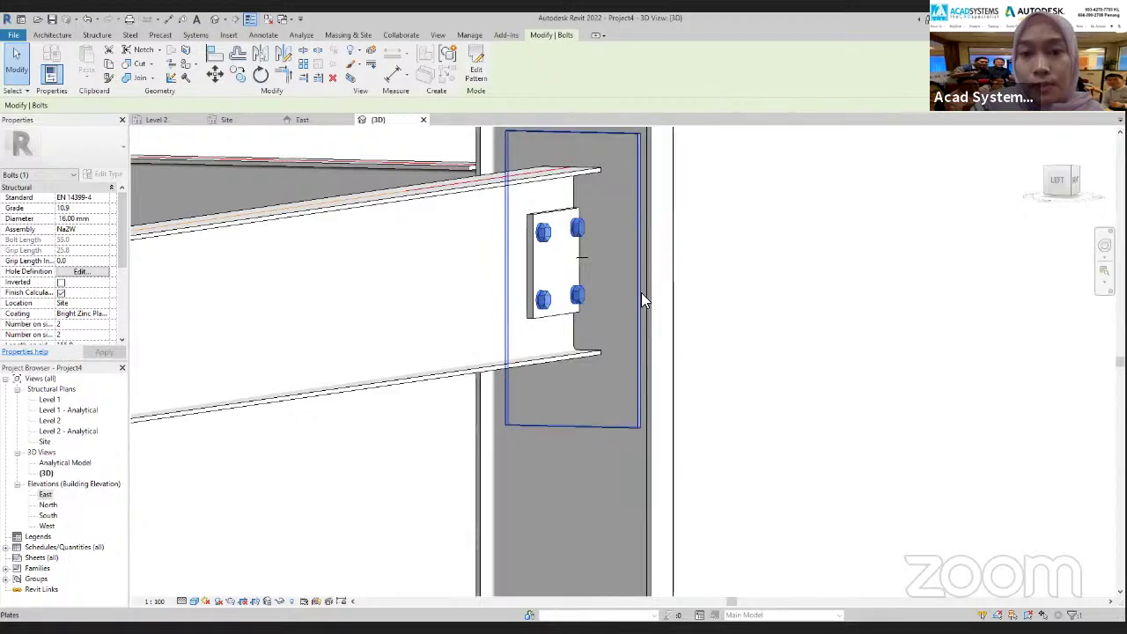
key(Escape)
click(127, 37)
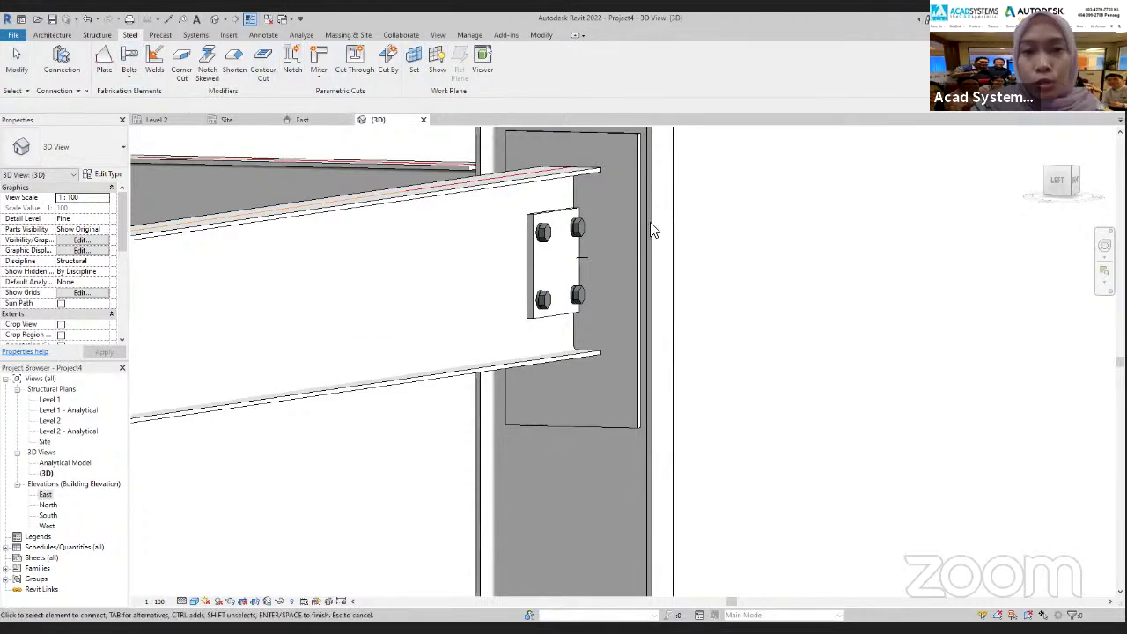
click(639, 254)
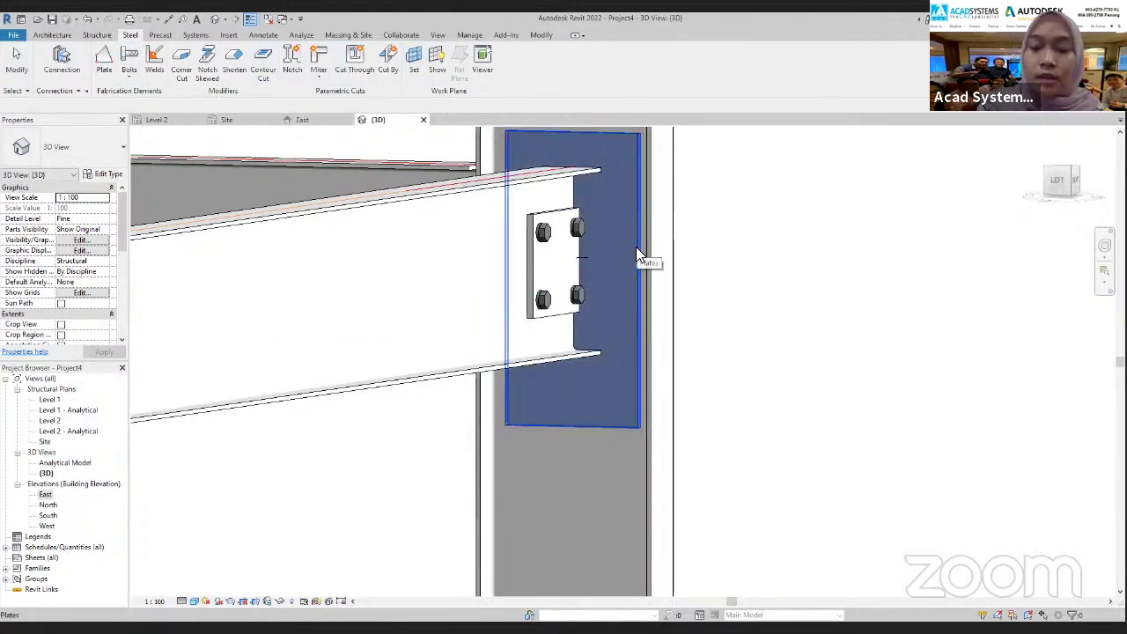
key(Return)
scroll(566, 151, down, 1)
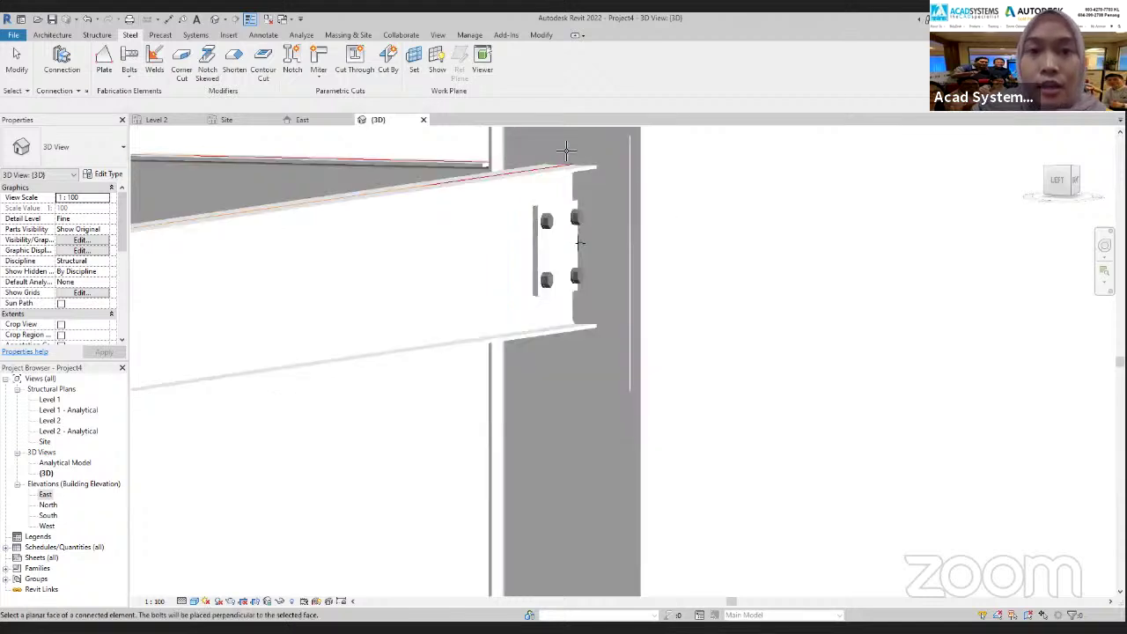
middle_drag(558, 184, 548, 211)
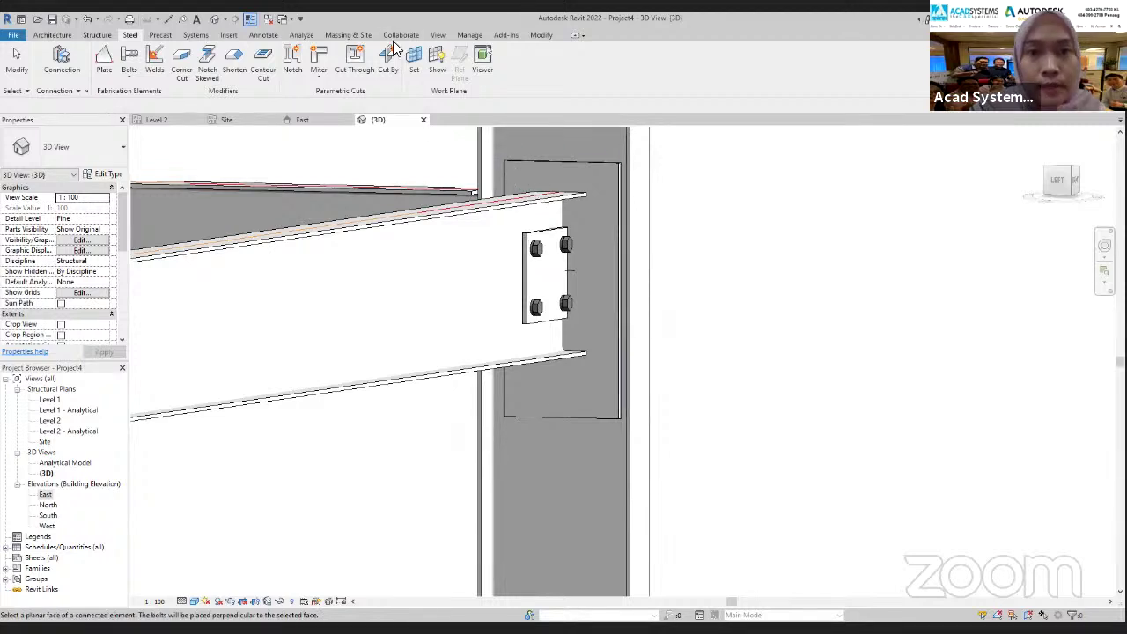
key(Escape)
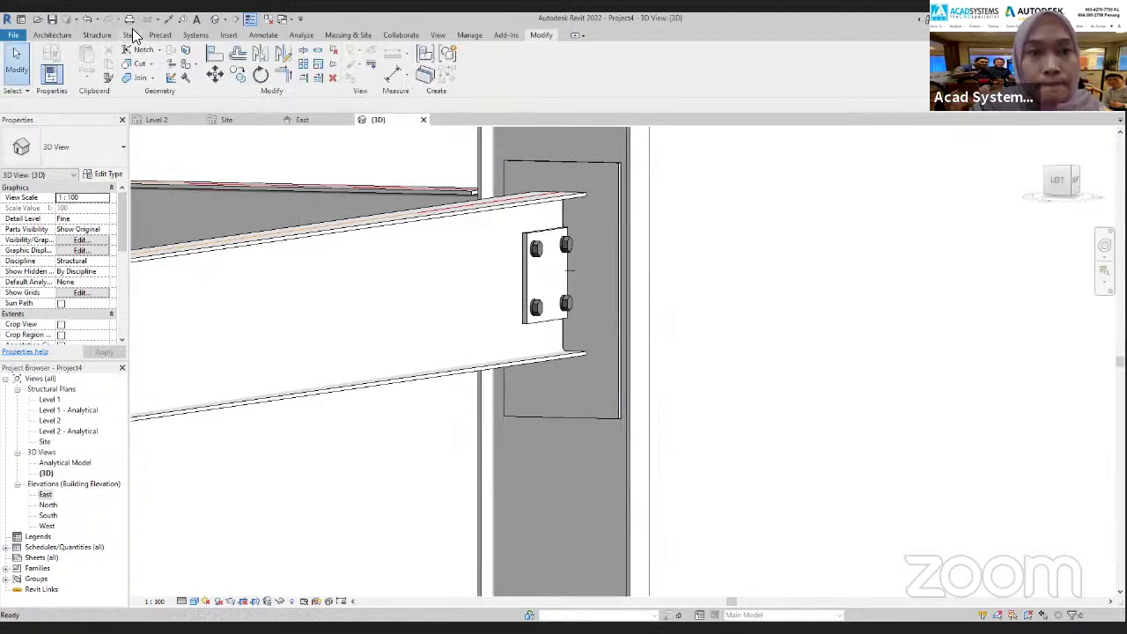
click(131, 35)
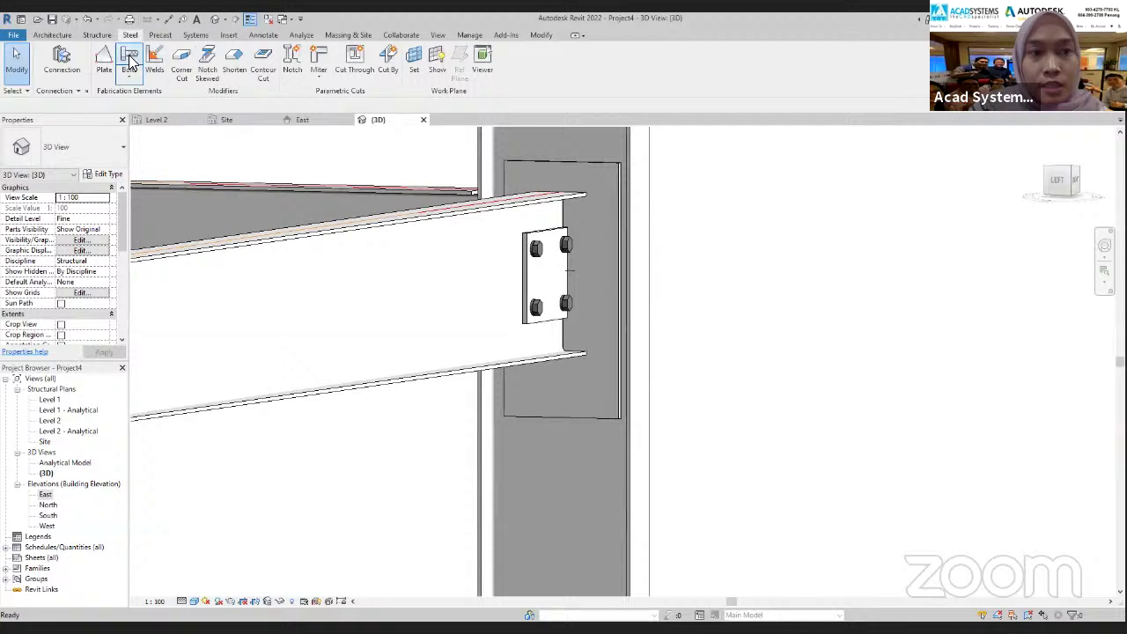
click(619, 236)
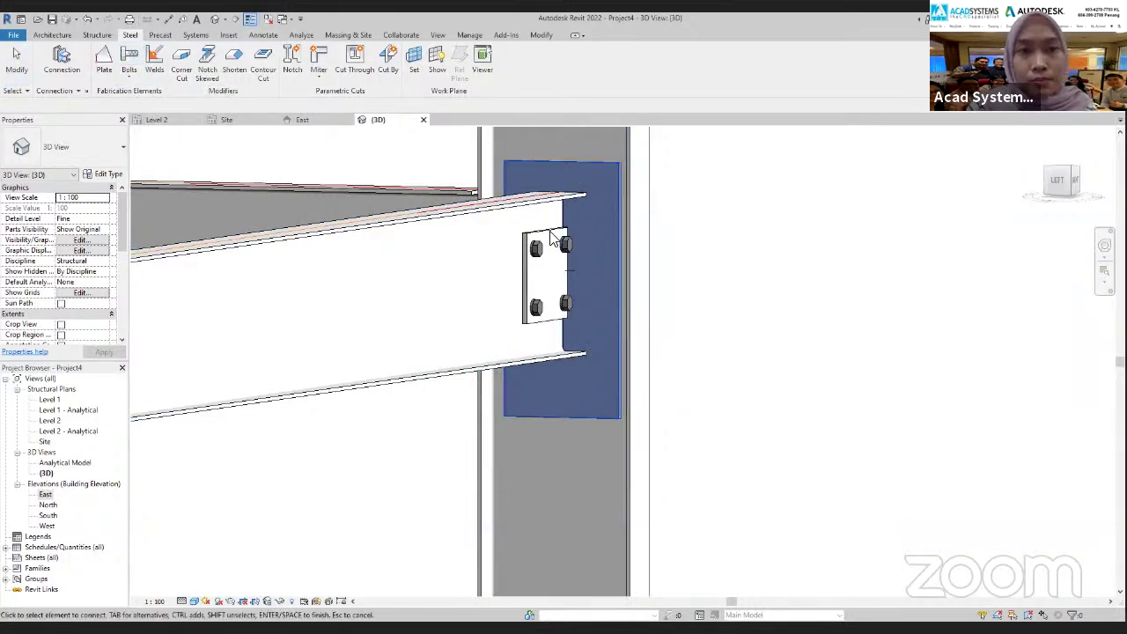
key(Escape)
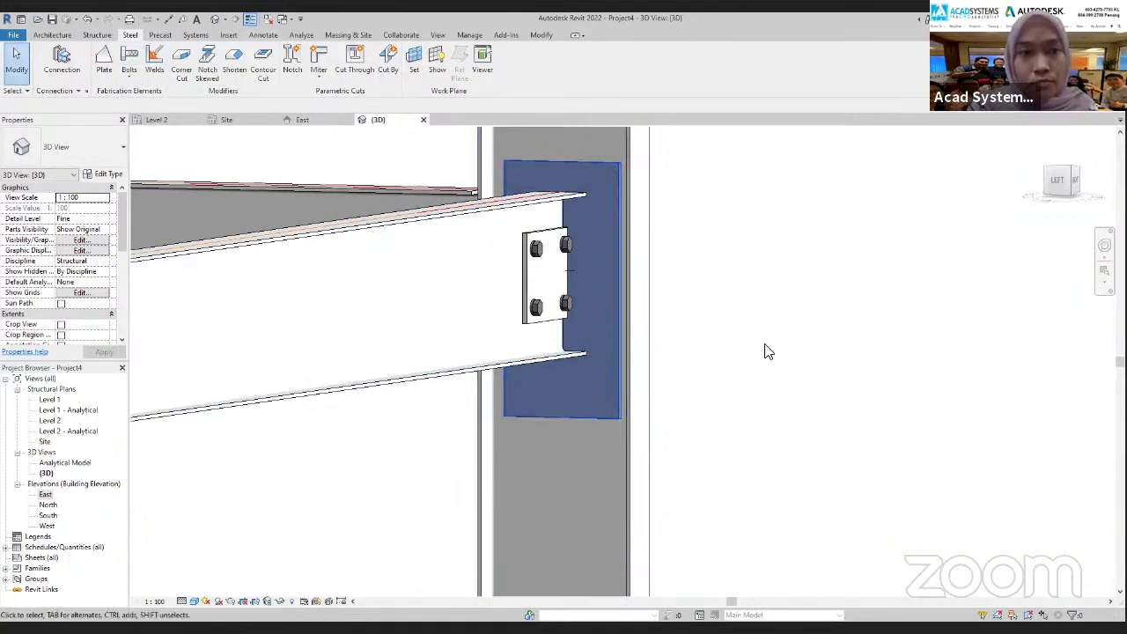
scroll(652, 277, down, 1)
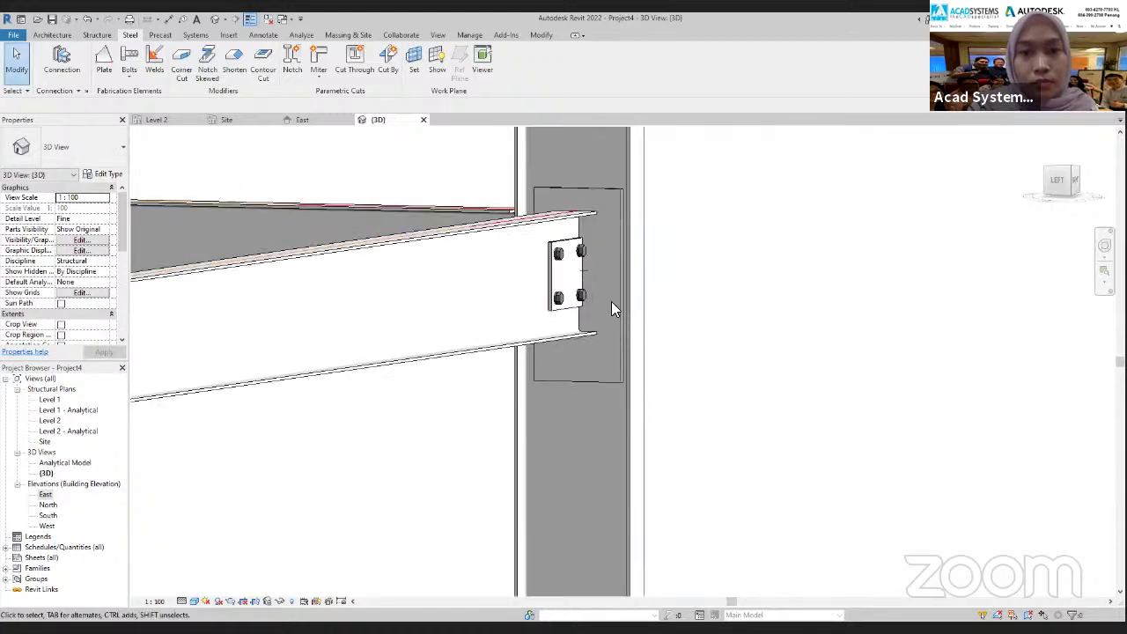
click(129, 60)
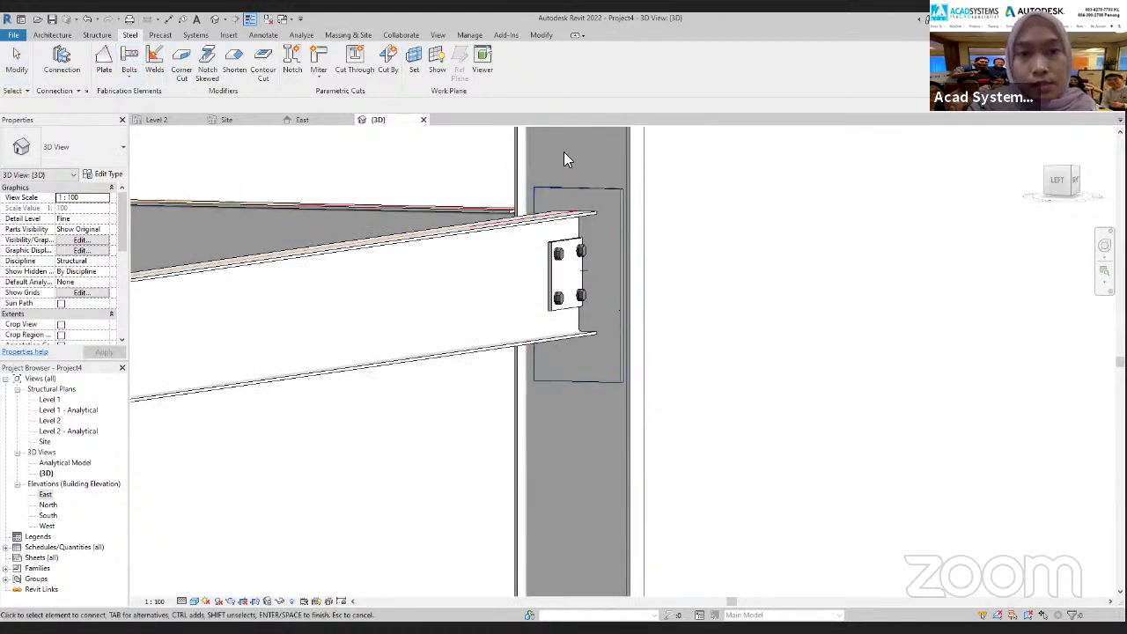
click(604, 192)
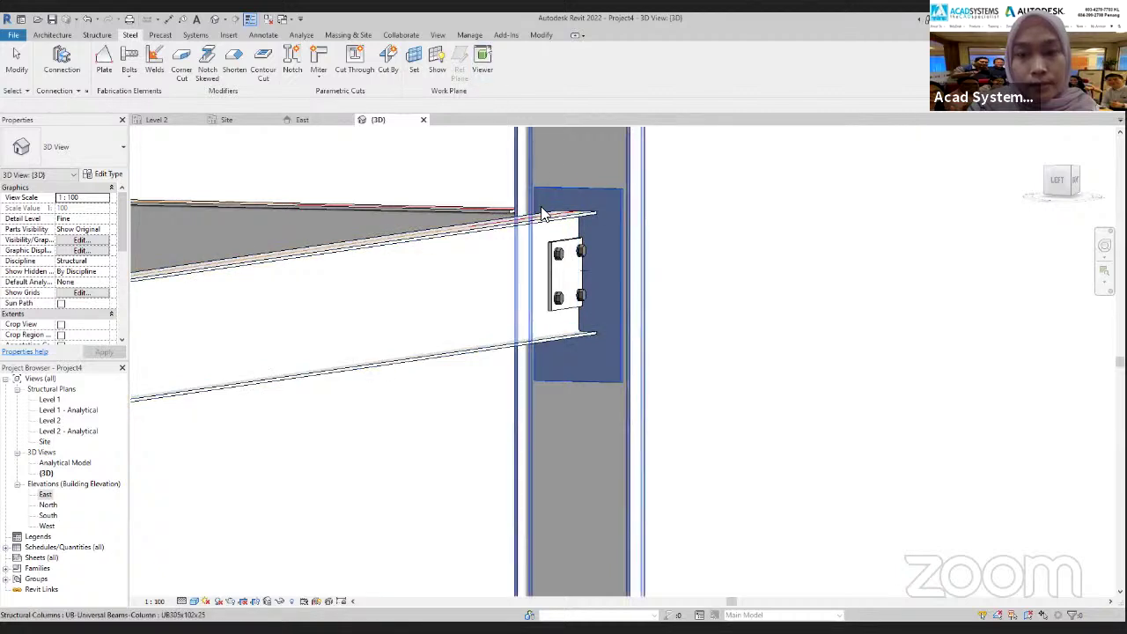
key(Return)
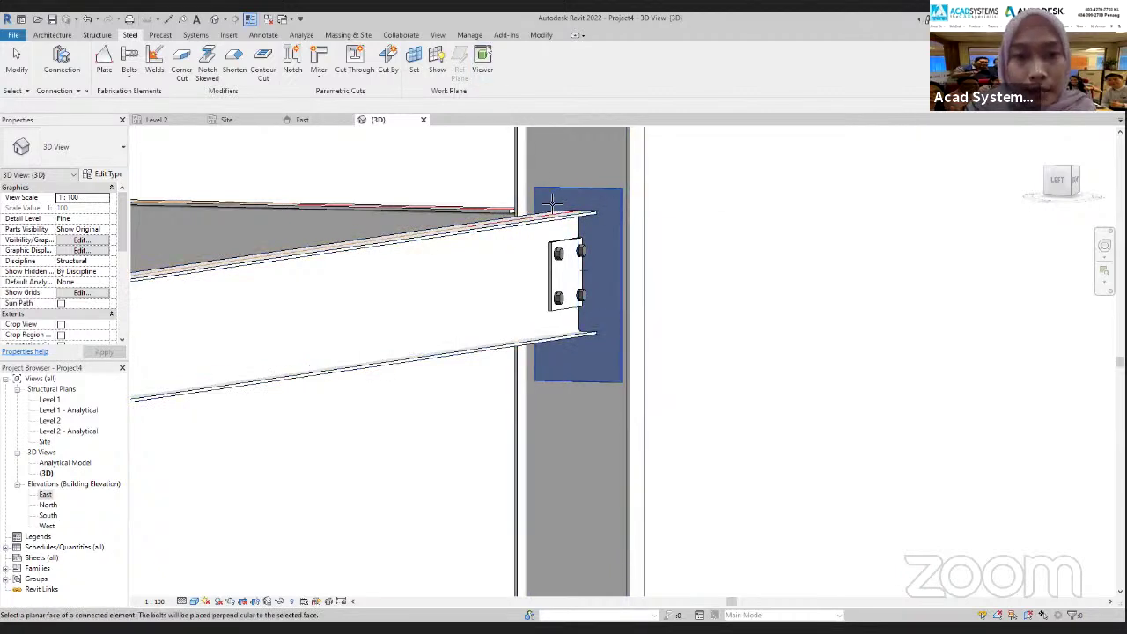
click(540, 34)
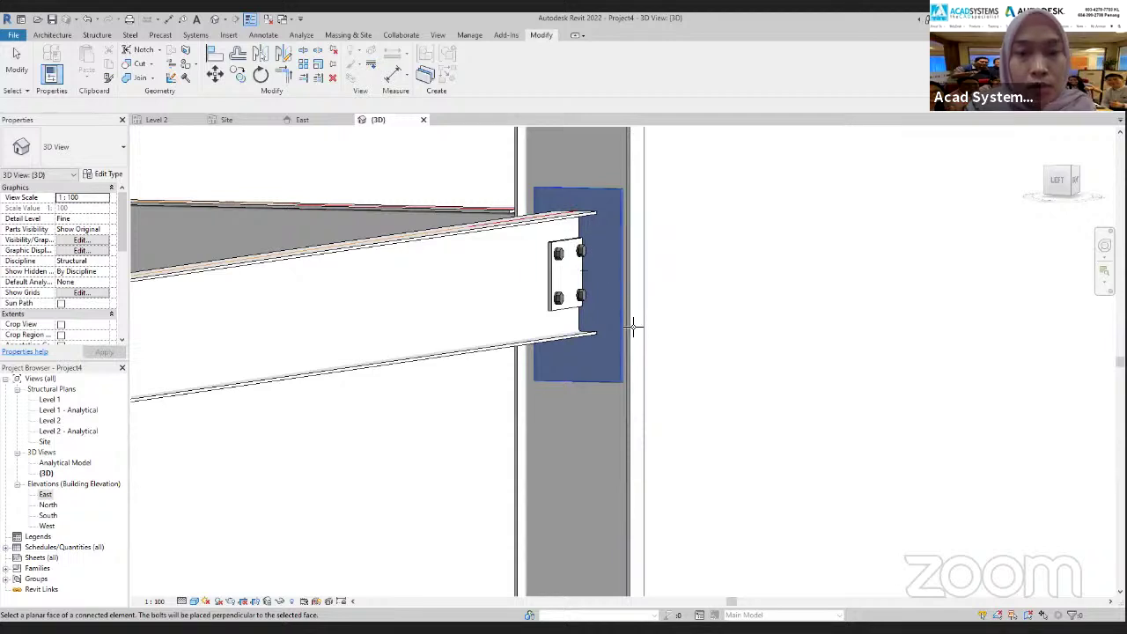
shift+middle_drag(632, 327, 504, 161)
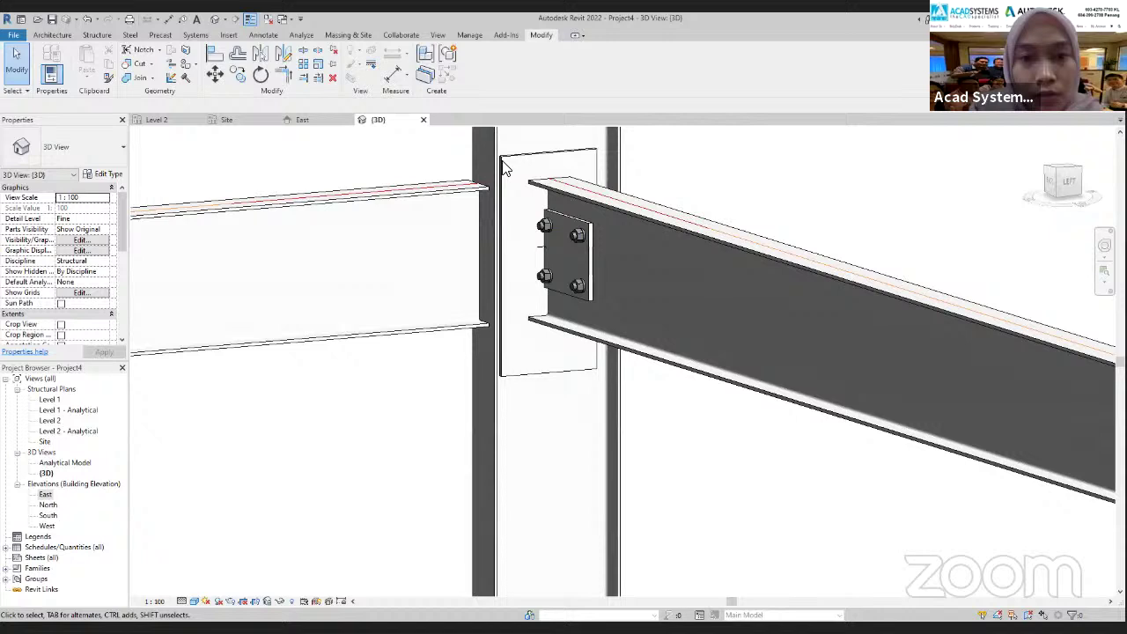
click(130, 35)
click(129, 71)
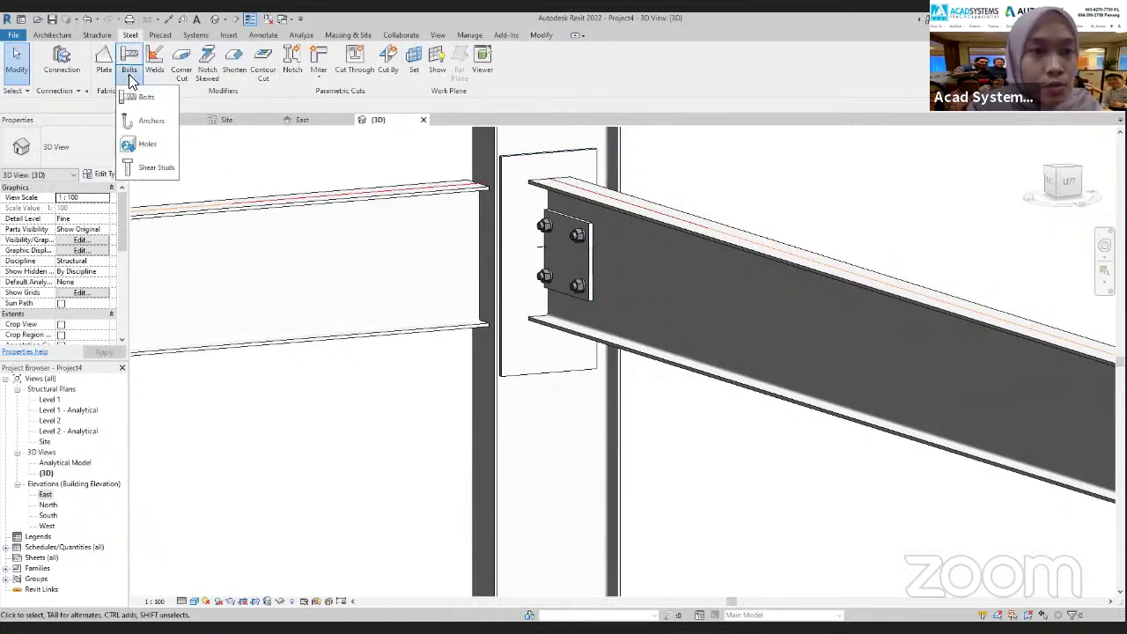
click(132, 97)
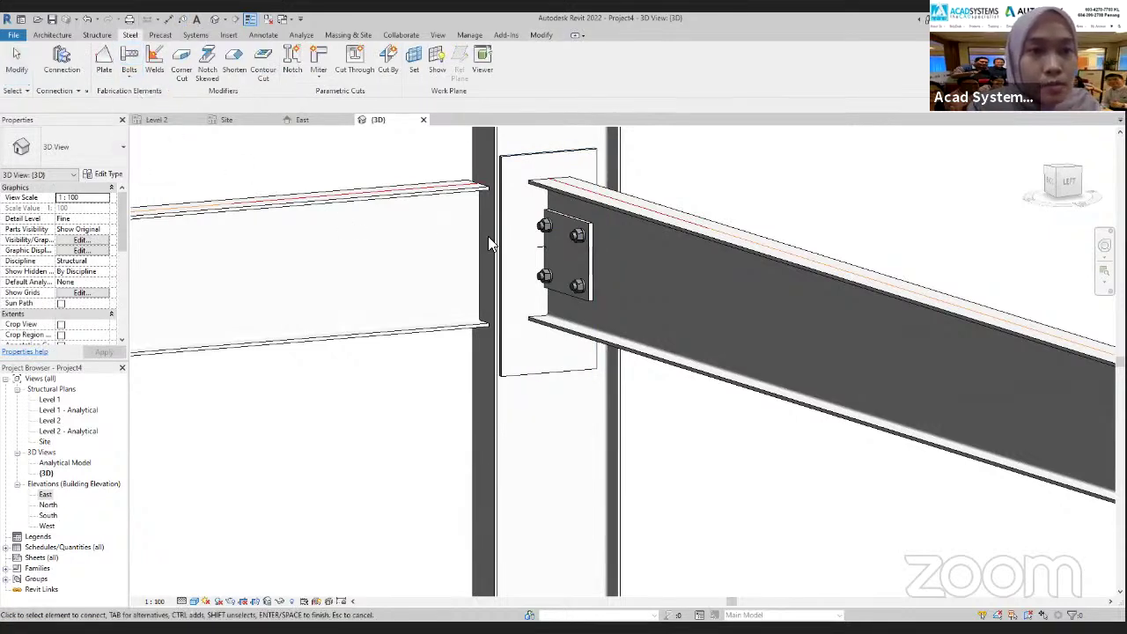
click(510, 157)
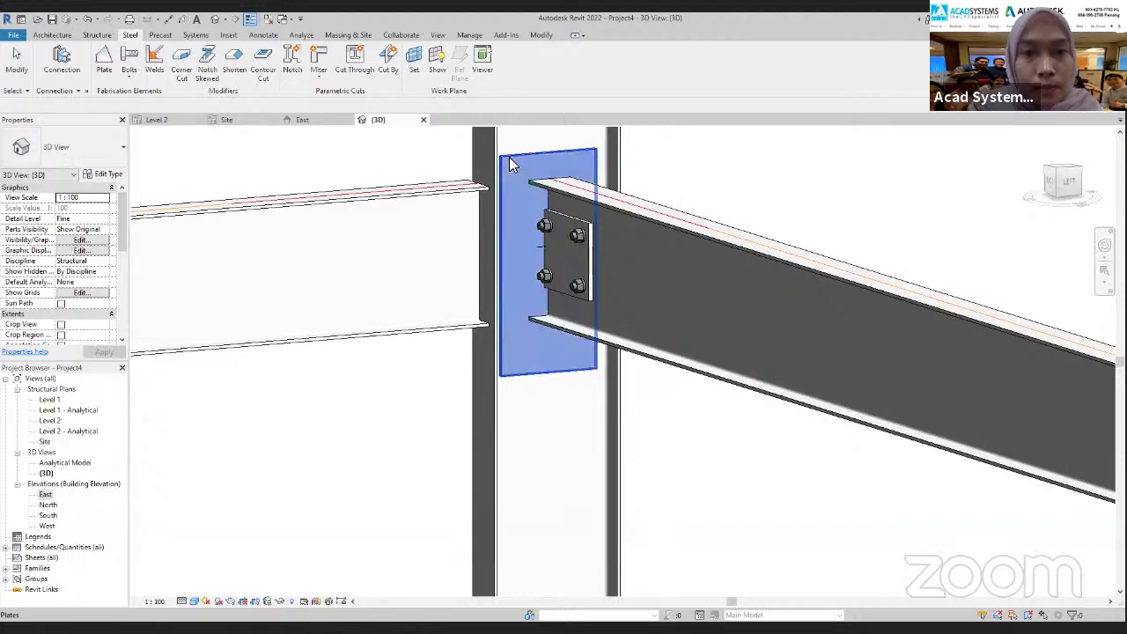
click(591, 339)
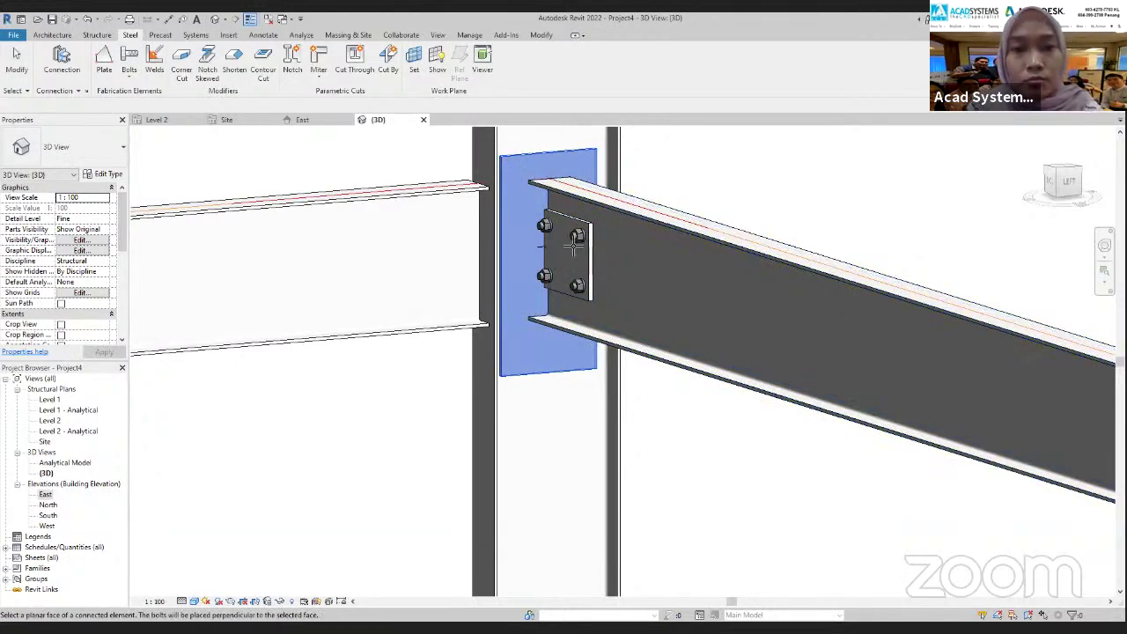
scroll(574, 245, down, 2)
key(Escape)
shift+middle_drag(526, 257, 454, 274)
middle_drag(566, 203, 422, 273)
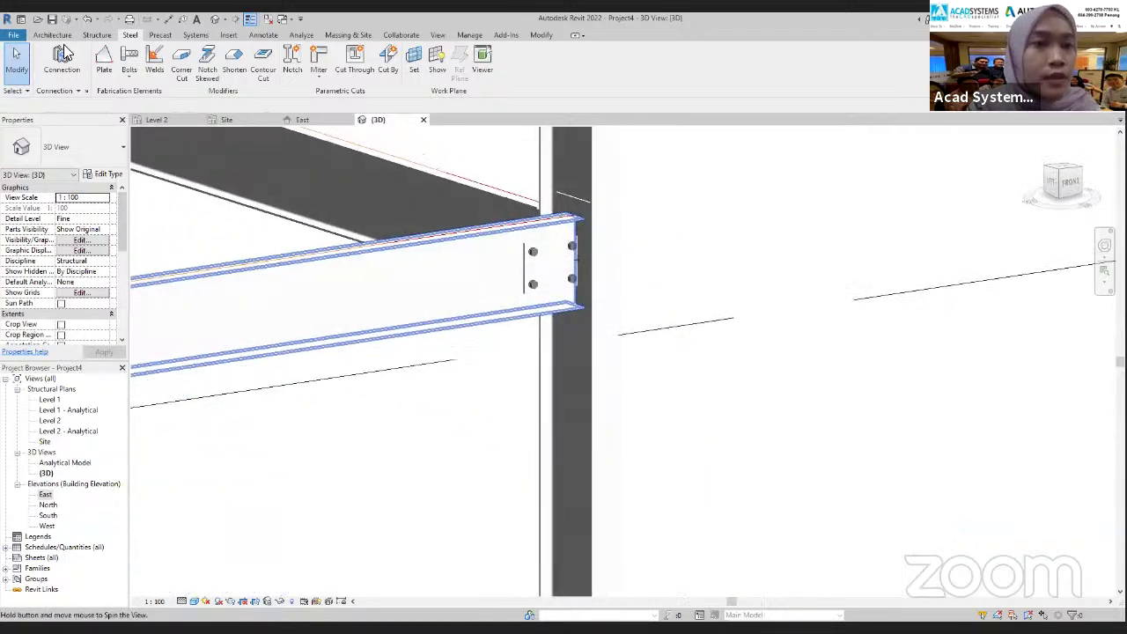
click(136, 59)
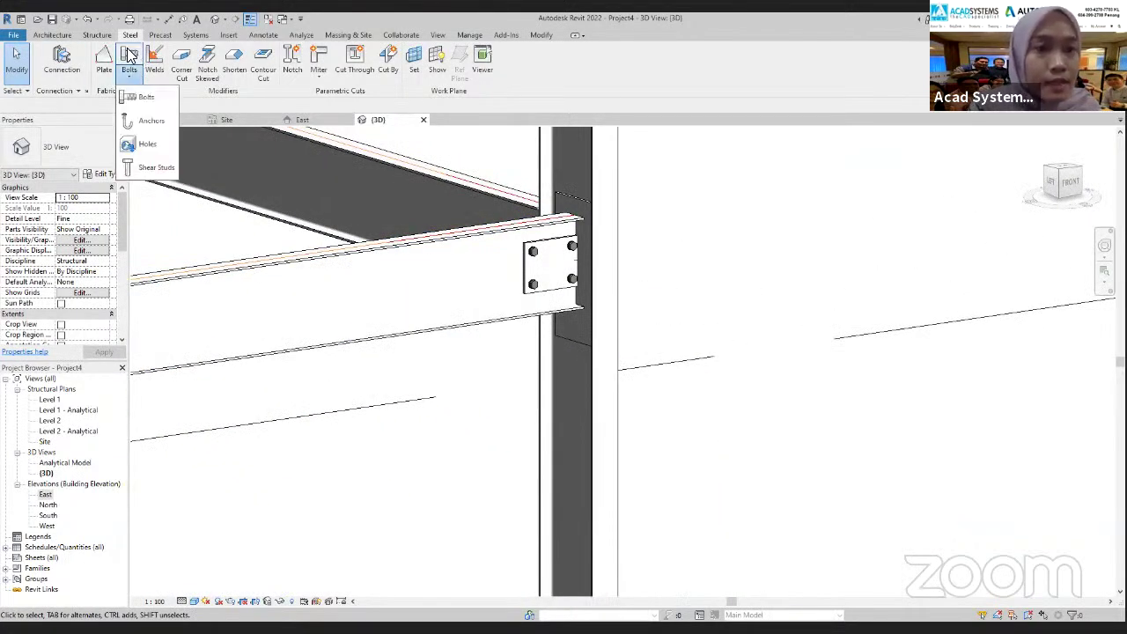
scroll(585, 328, down, 3)
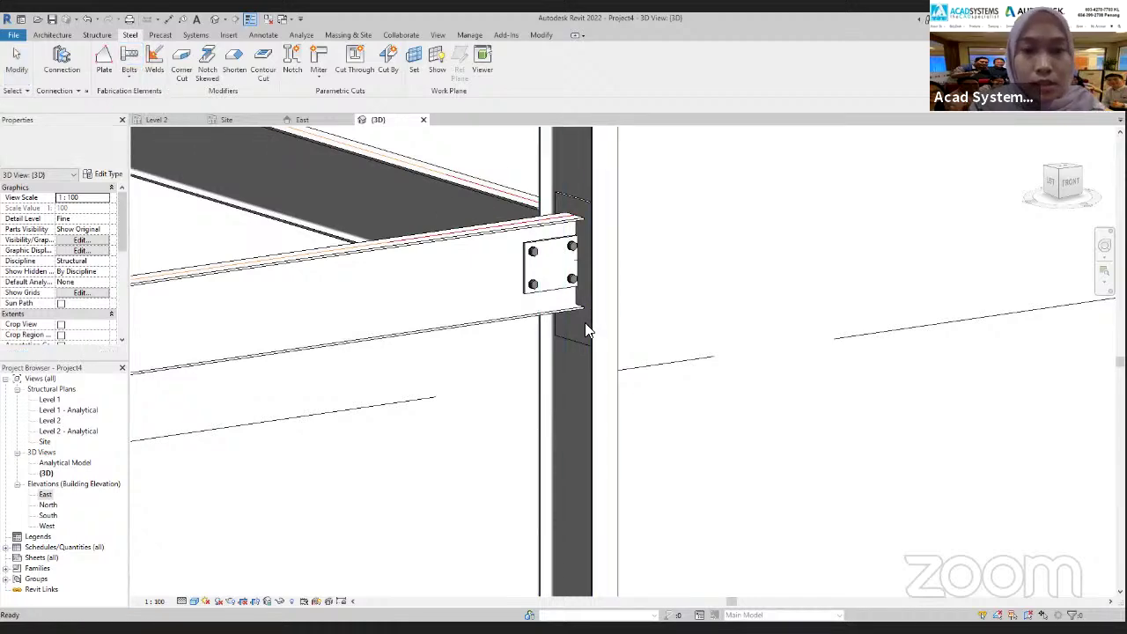
click(586, 247)
Start a new steel plate at another beam-to-column joint and pick the column's web face as its work plane
middle_drag(350, 241, 511, 451)
scroll(297, 319, down, 1)
middle_drag(297, 320, 819, 603)
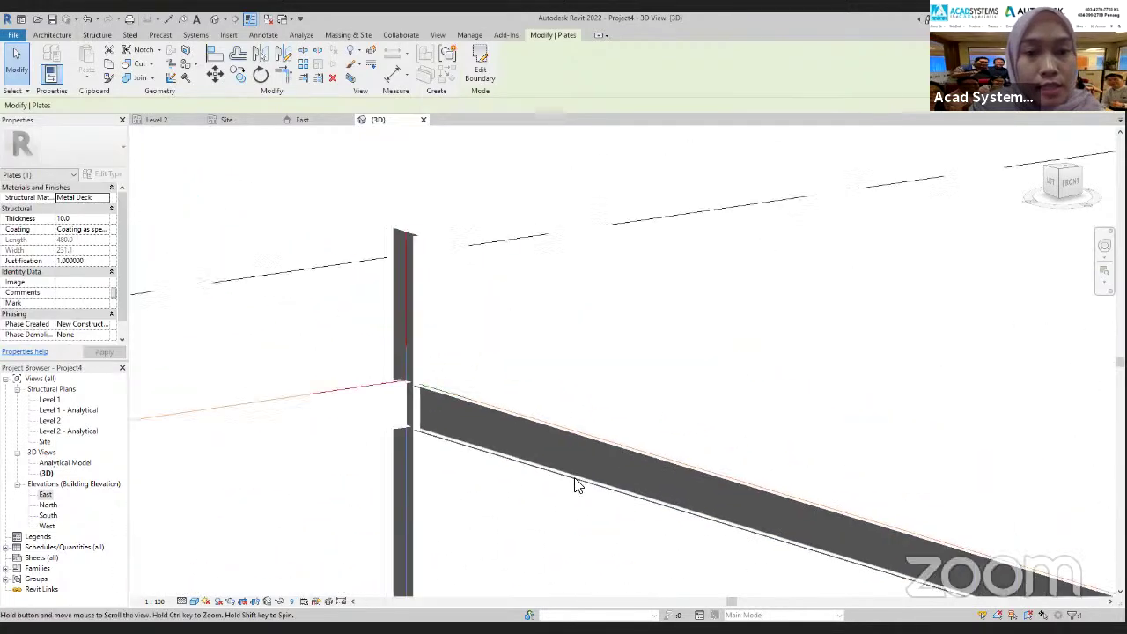
middle_drag(579, 485, 692, 526)
scroll(511, 438, up, 4)
key(Escape)
middle_drag(500, 347, 454, 237)
scroll(520, 449, down, 1)
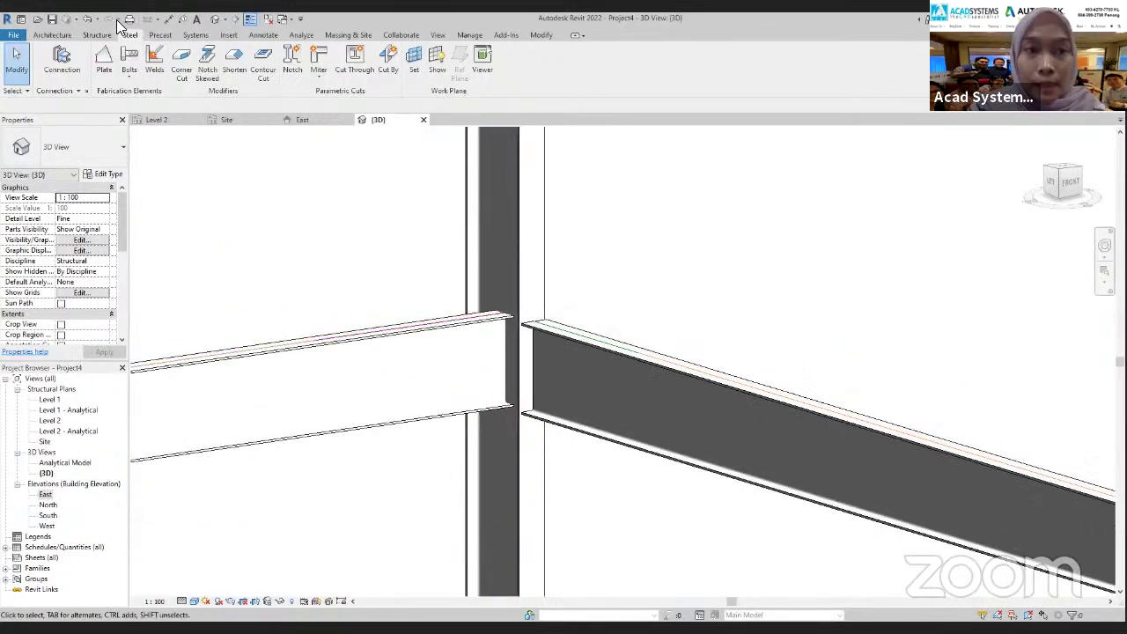
click(104, 60)
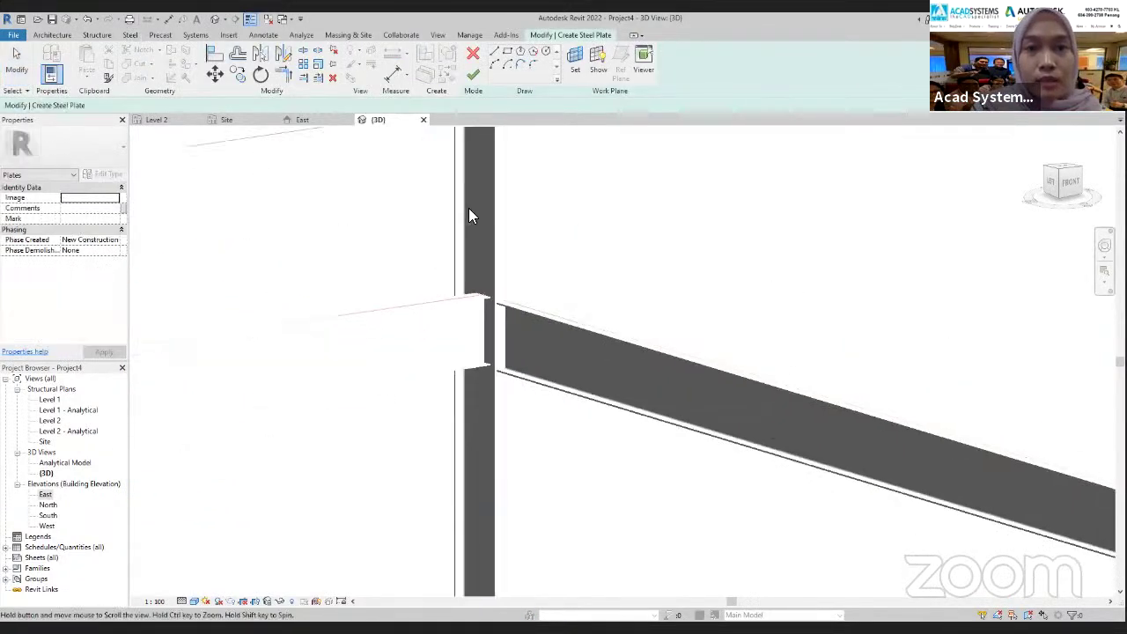
click(573, 71)
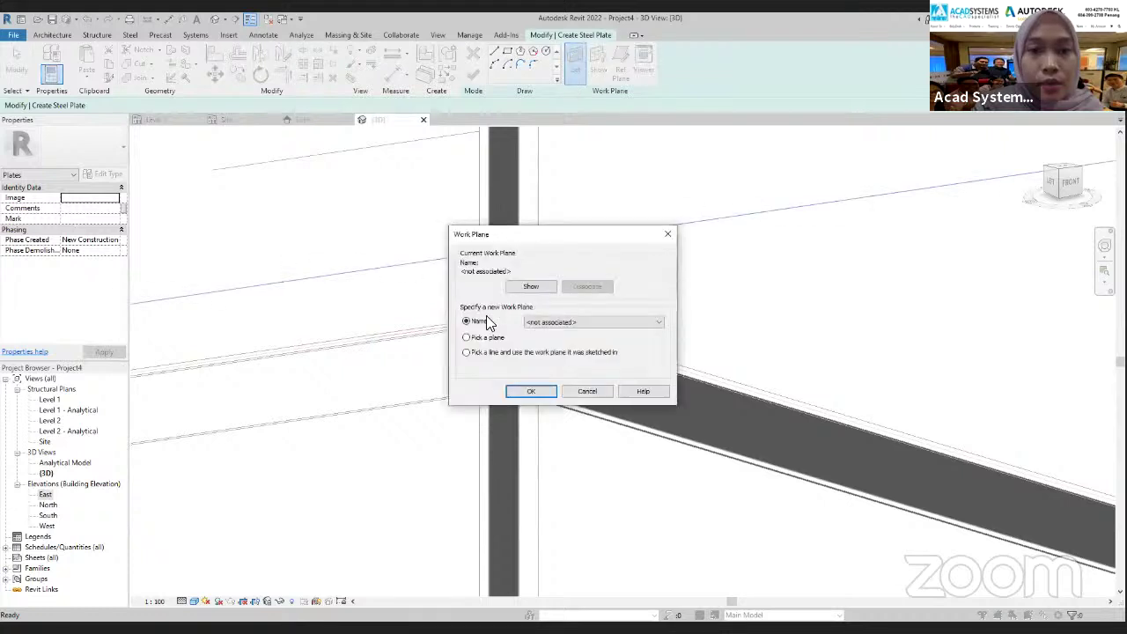
click(517, 391)
scroll(423, 418, down, 2)
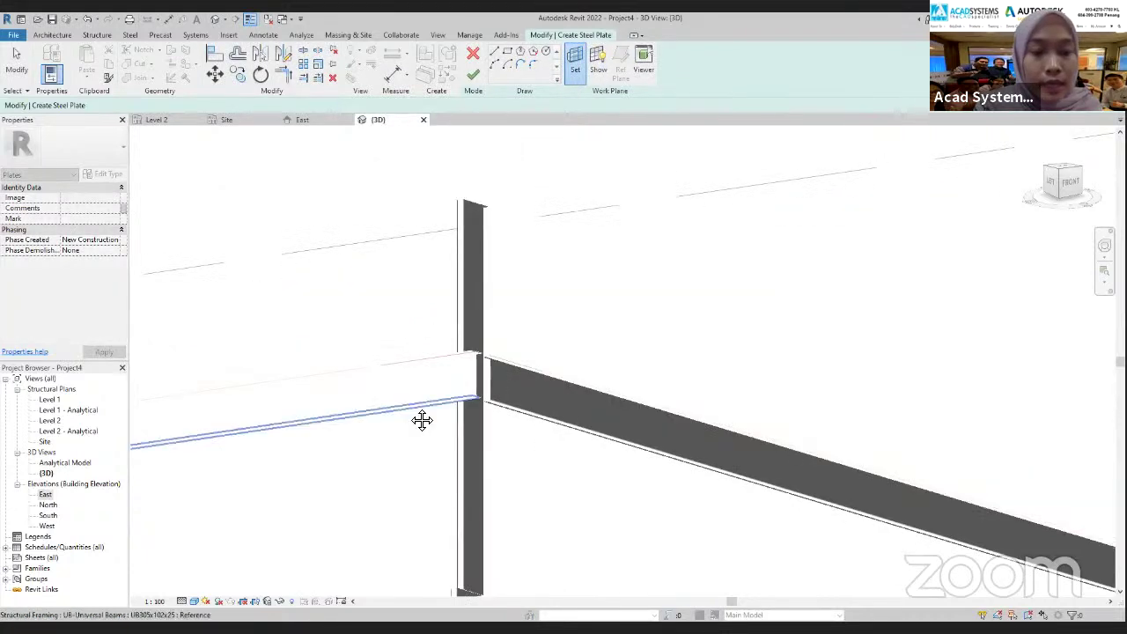
middle_drag(422, 420, 466, 470)
scroll(505, 309, up, 3)
shift+middle_drag(559, 387, 819, 370)
scroll(327, 282, up, 3)
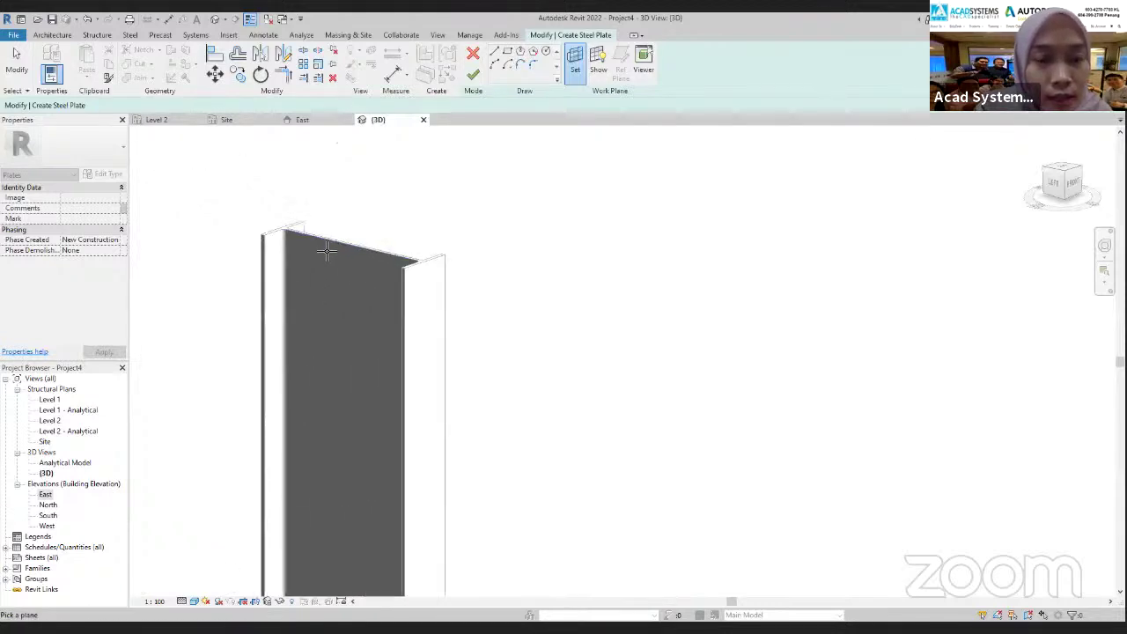
scroll(326, 243, up, 3)
click(254, 215)
scroll(282, 335, down, 2)
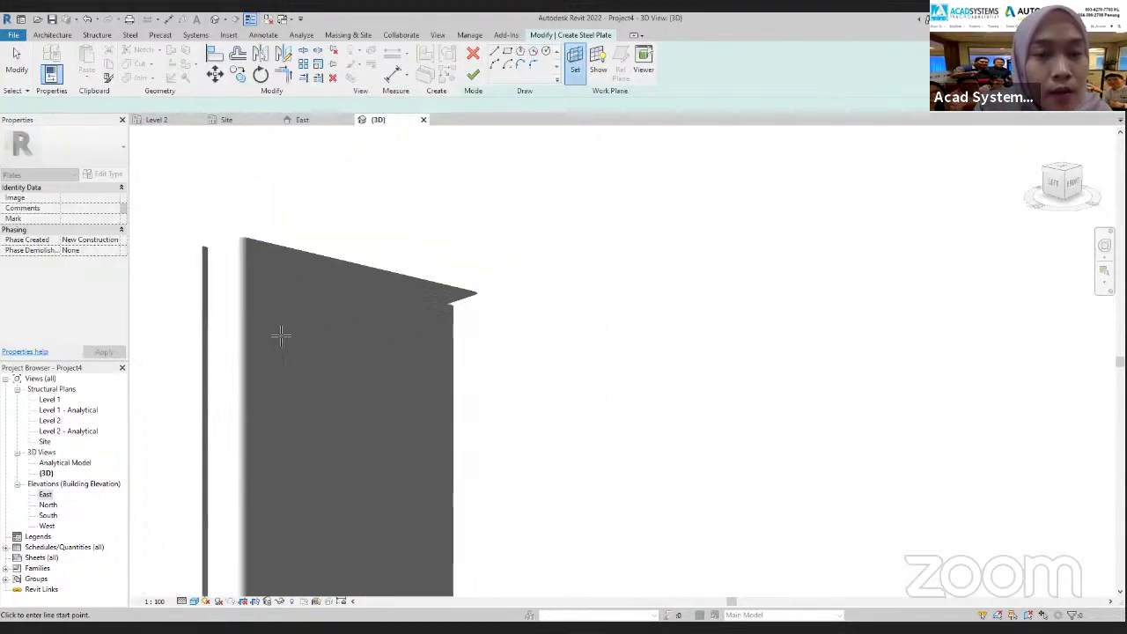
Switch the 3D view's visual style to Consistent Colors and return it to Shaded
middle_drag(307, 417, 294, 259)
scroll(322, 349, down, 2)
middle_drag(350, 317, 373, 167)
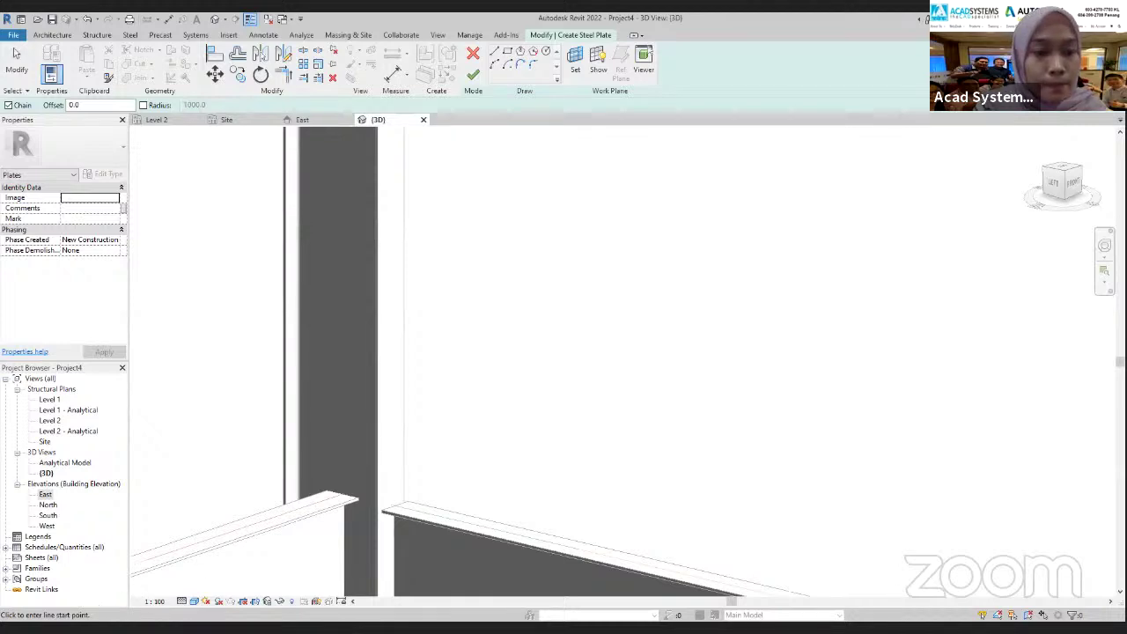
click(194, 601)
click(231, 541)
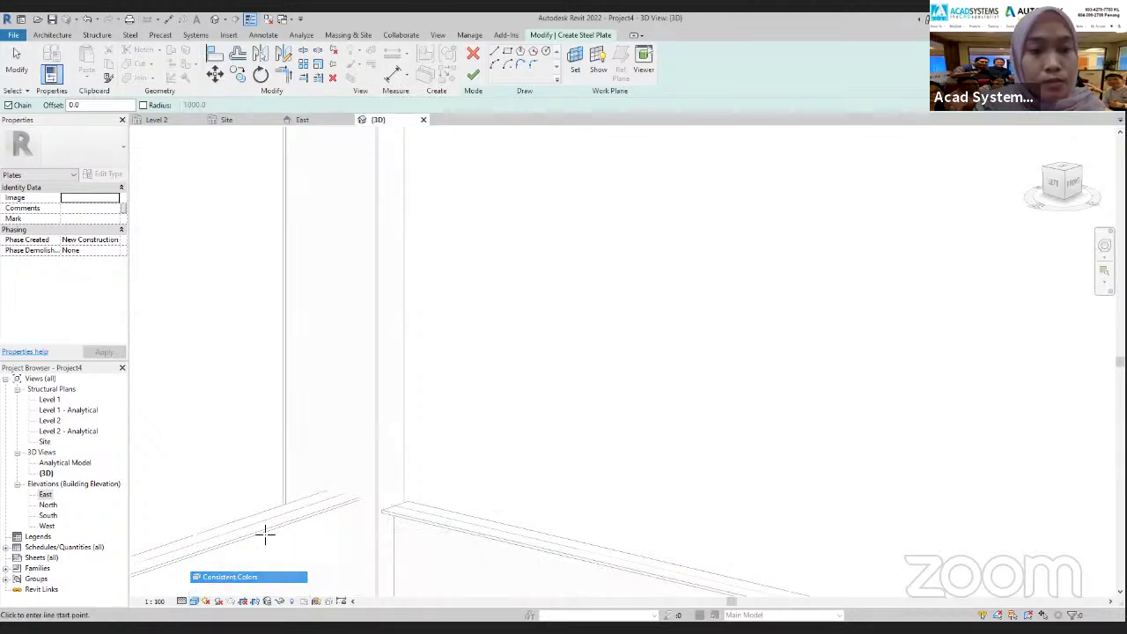
scroll(347, 430, down, 2)
click(194, 601)
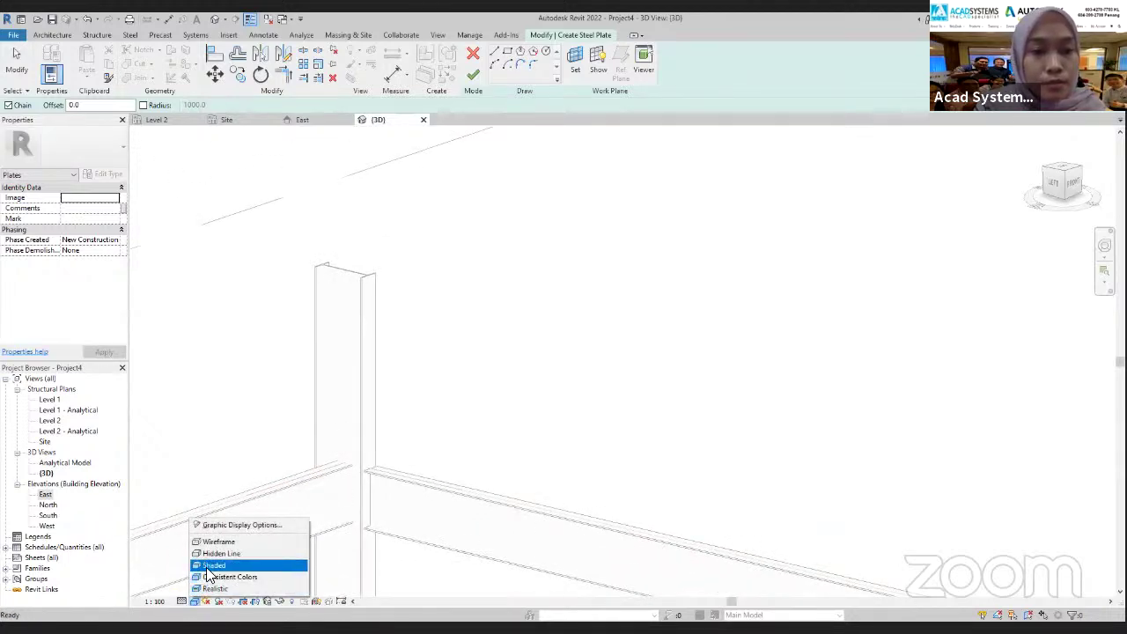
click(211, 566)
scroll(282, 454, down, 2)
scroll(290, 440, up, 2)
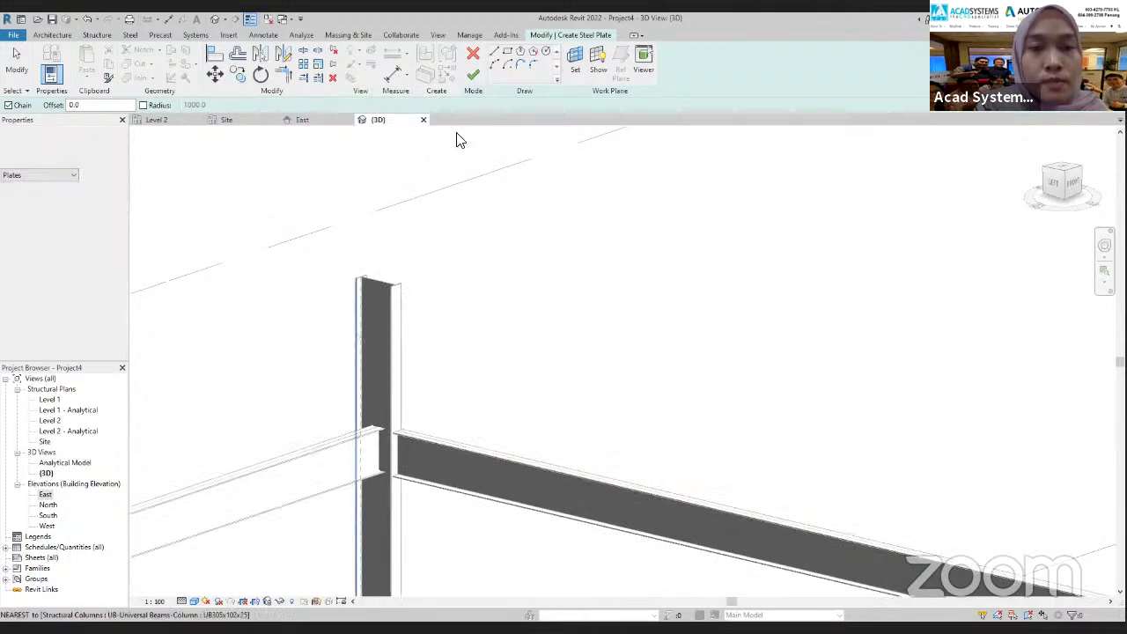
Sketch a rectangular plate outline about 540 mm tall on the column web, extending above and below the connecting beam
click(508, 51)
scroll(335, 458, up, 2)
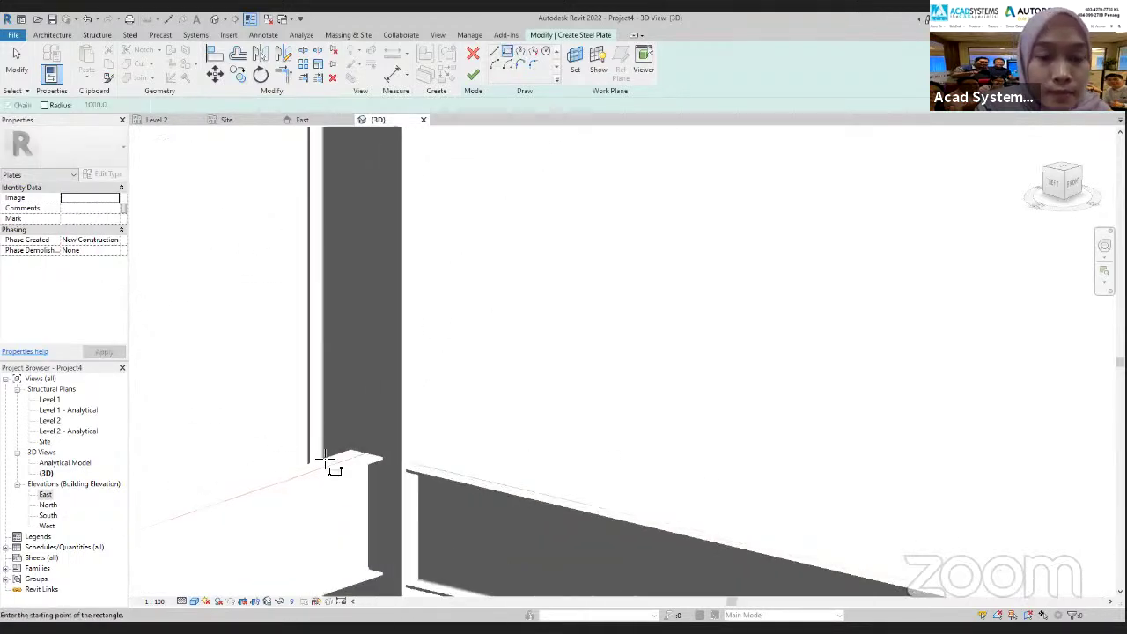
click(332, 396)
middle_drag(392, 490, 412, 384)
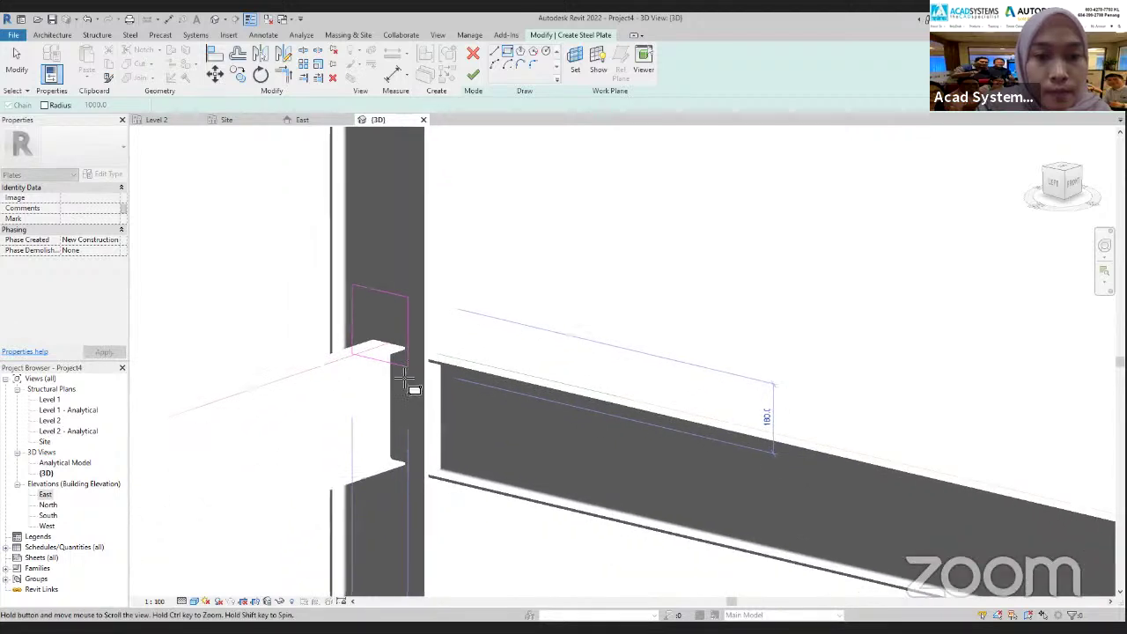
click(418, 500)
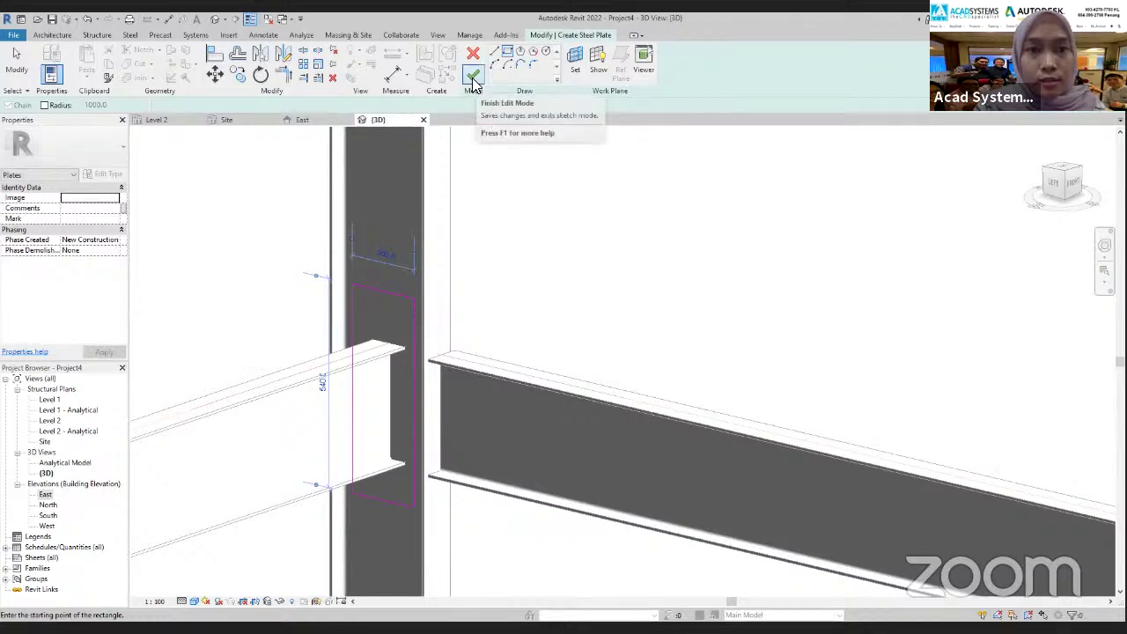
Complete the rectangular sketch to create the steel plate on the column web
click(473, 82)
shift+middle_drag(407, 395, 404, 305)
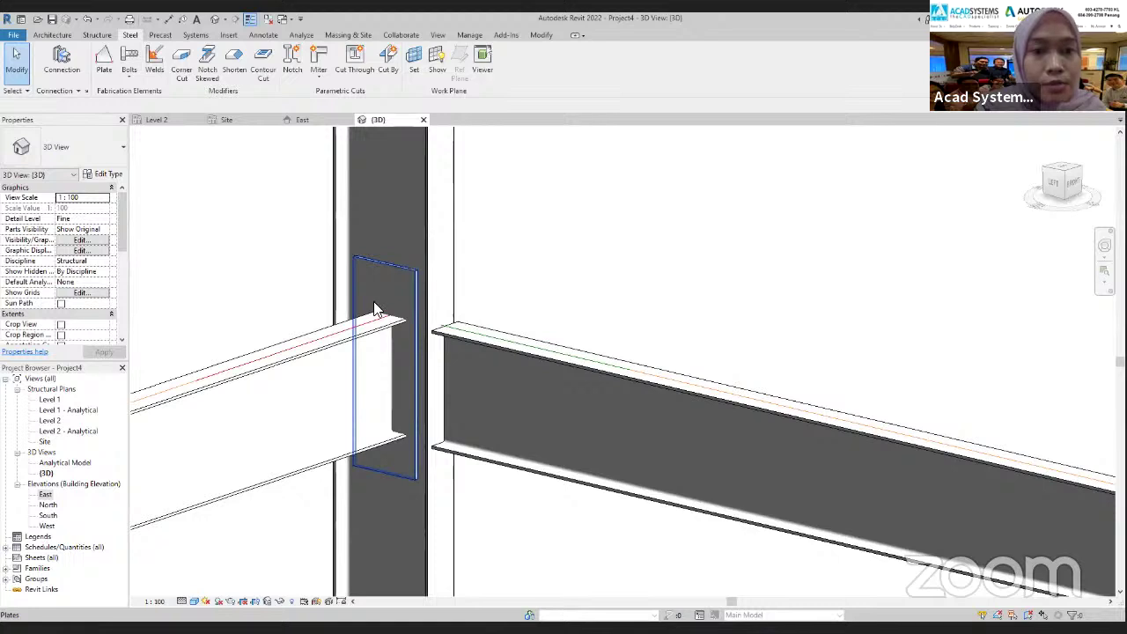
click(130, 60)
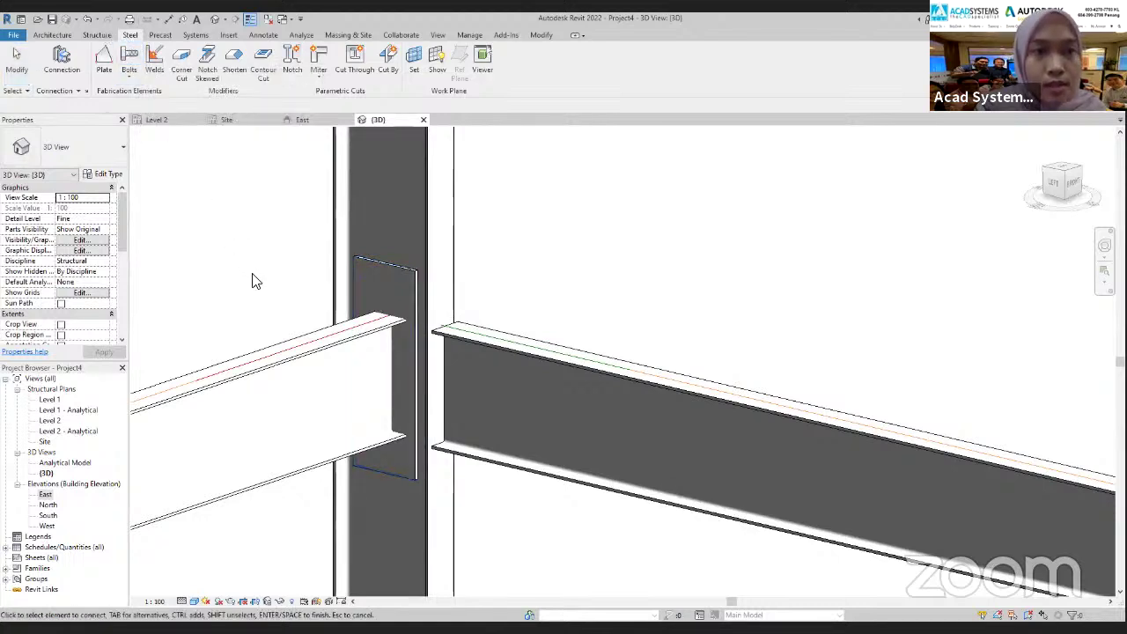
click(412, 277)
click(466, 335)
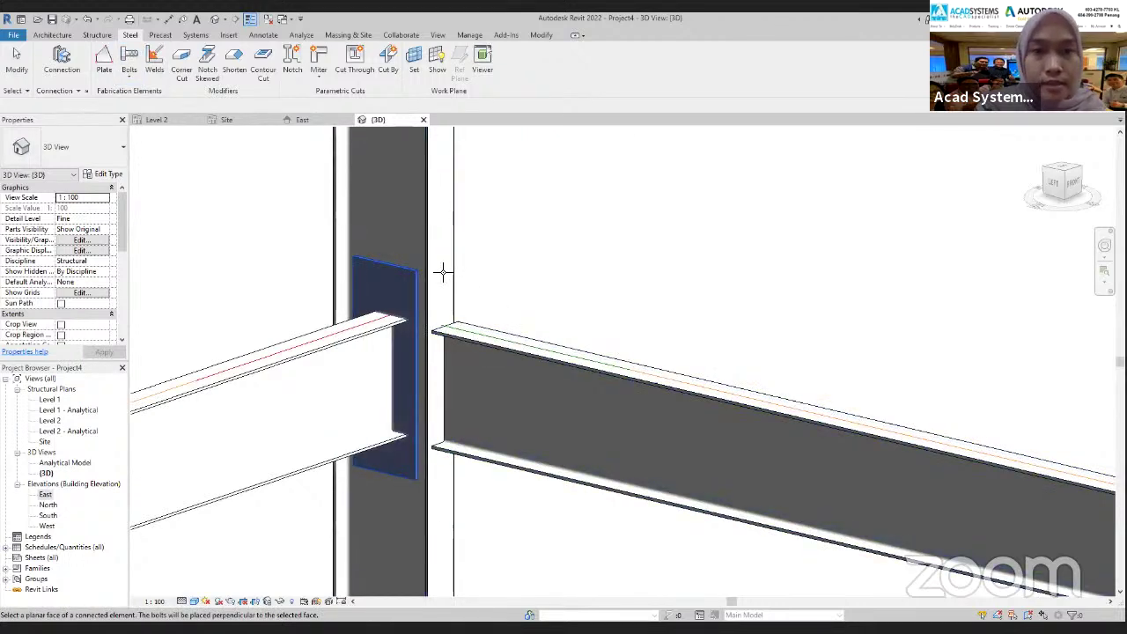
scroll(432, 311, up, 2)
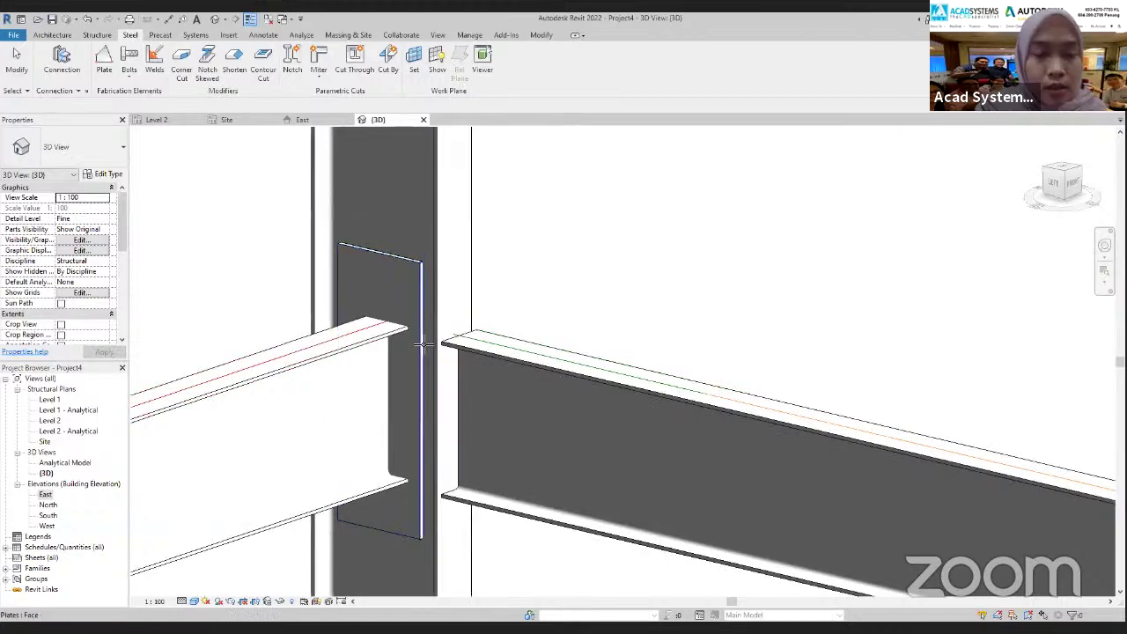
scroll(426, 342, down, 3)
key(Escape)
Start a bolt pattern joining the tall plate to the column at the joint with the bolted web plate, using the tall plate's face
scroll(424, 384, down, 2)
middle_drag(418, 385, 163, 148)
middle_drag(750, 422, 282, 374)
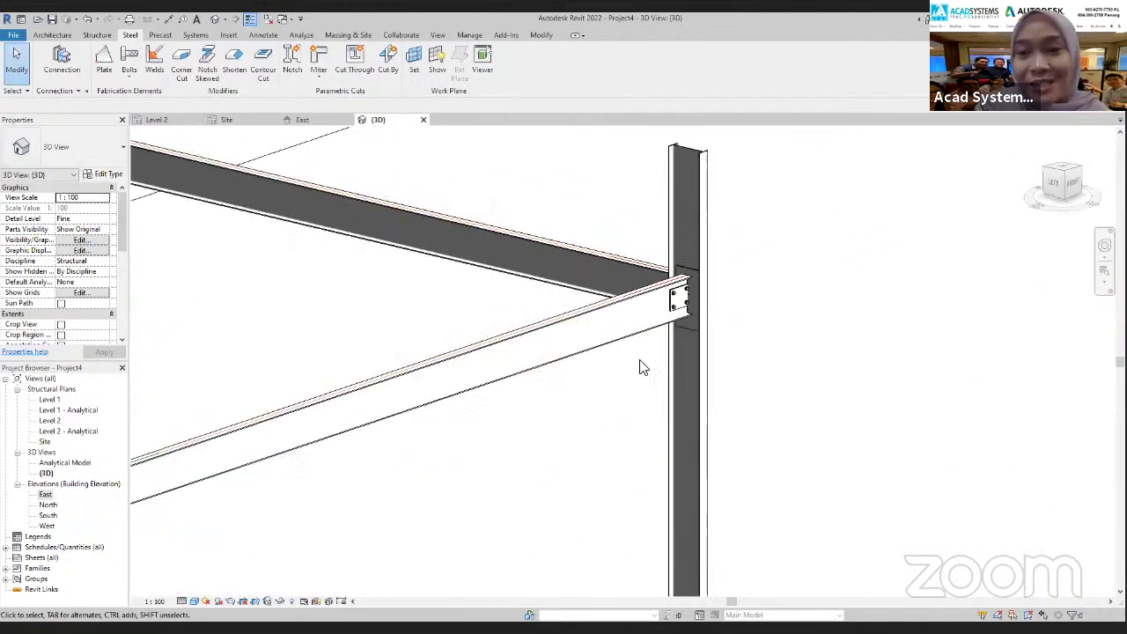
scroll(695, 349, up, 2)
middle_drag(673, 272, 587, 322)
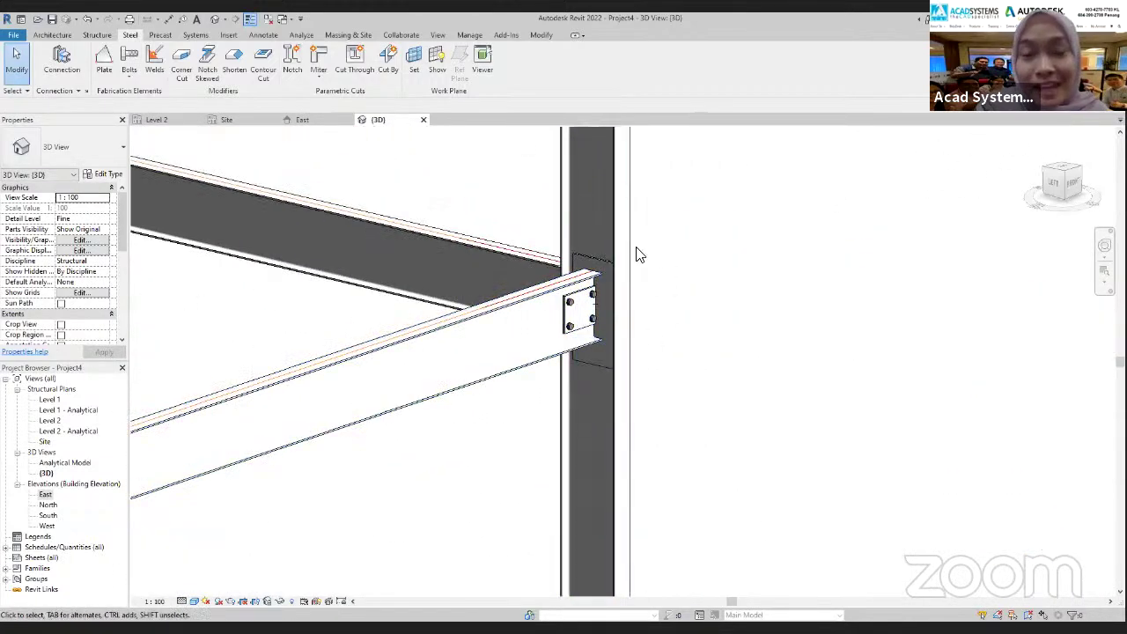
scroll(616, 328, up, 2)
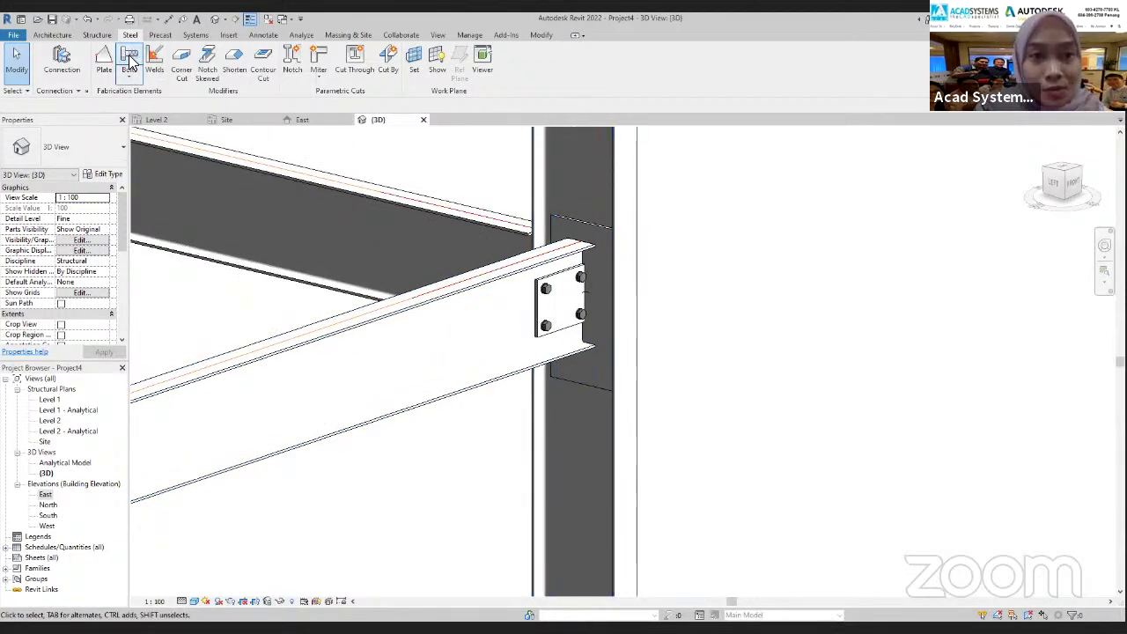
click(592, 234)
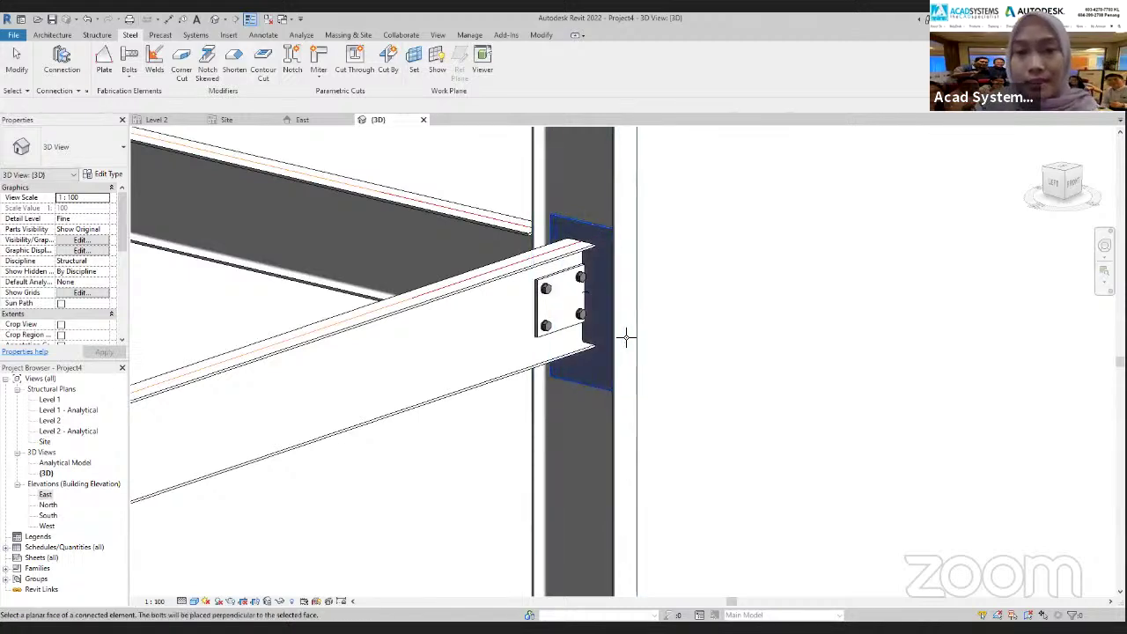
scroll(626, 337, up, 3)
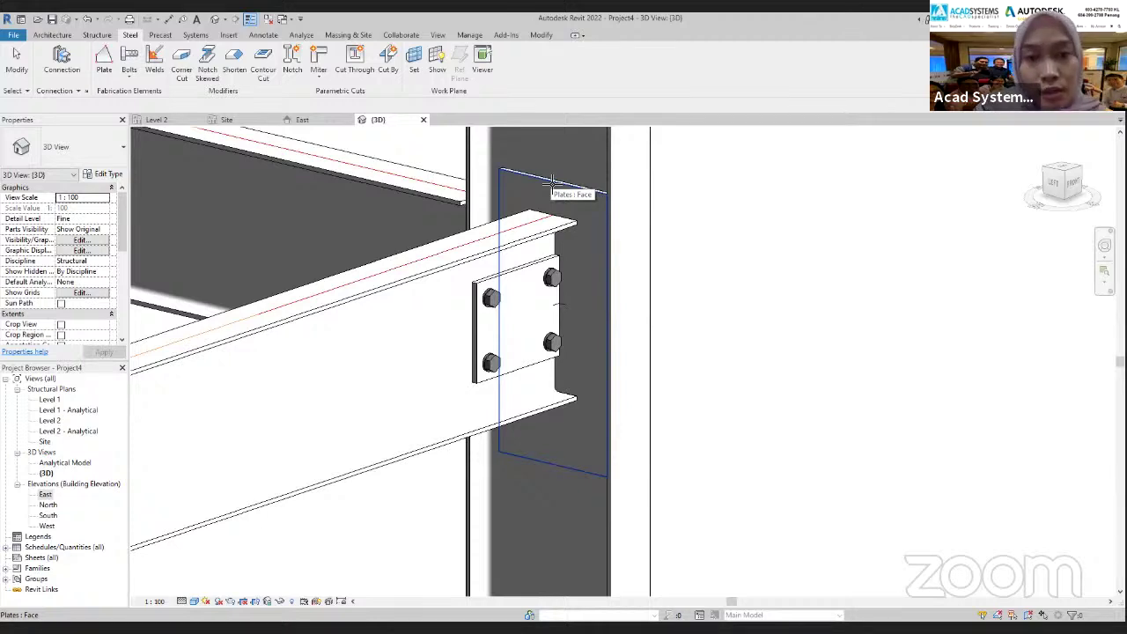
click(551, 181)
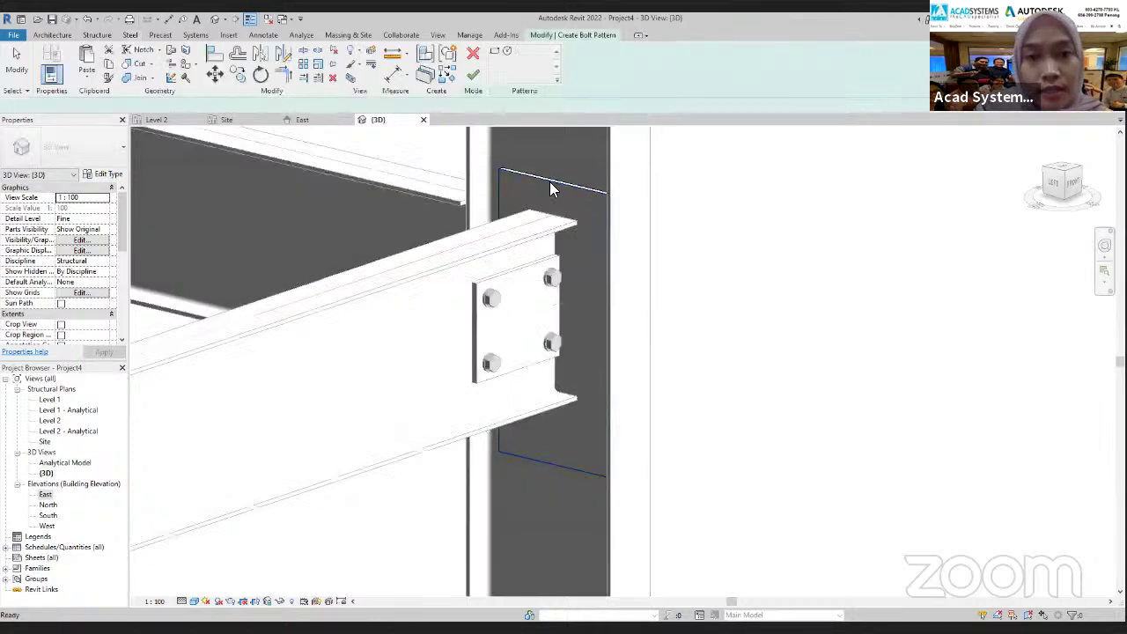
Place a rectangular bolt pattern about 430 by 195 mm on the tall column plate, just inside its edges
click(495, 51)
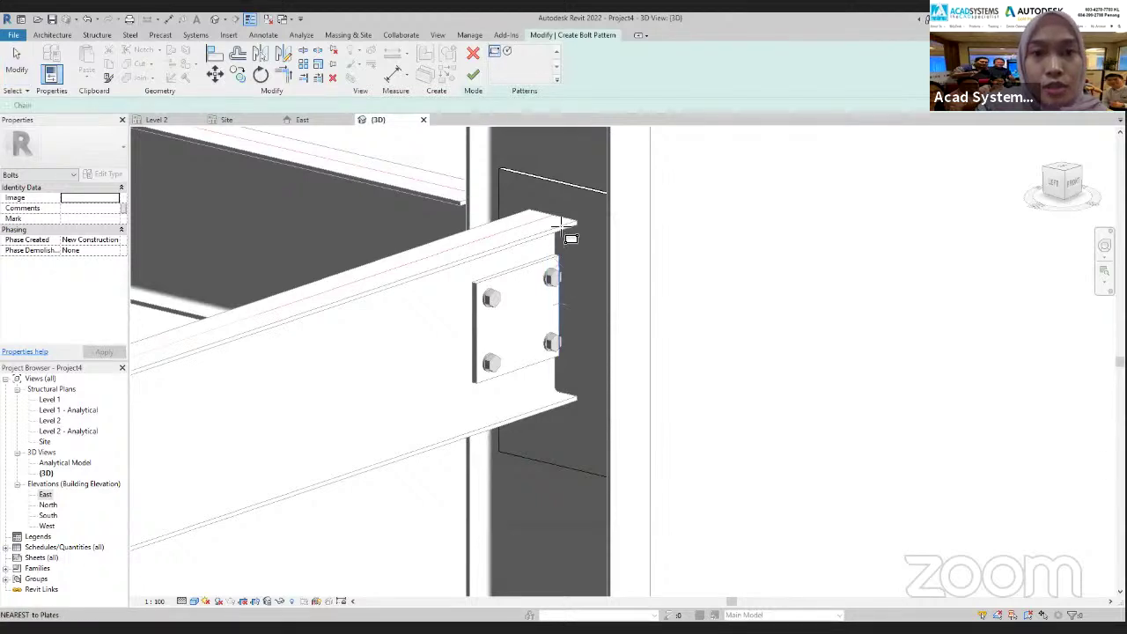
click(509, 186)
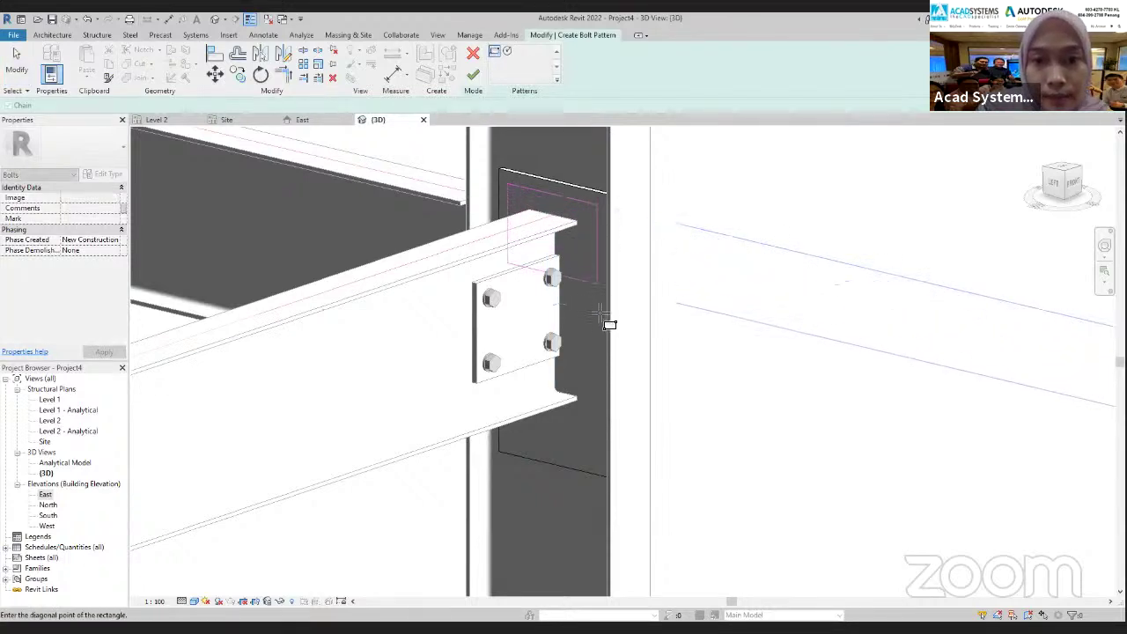
click(598, 460)
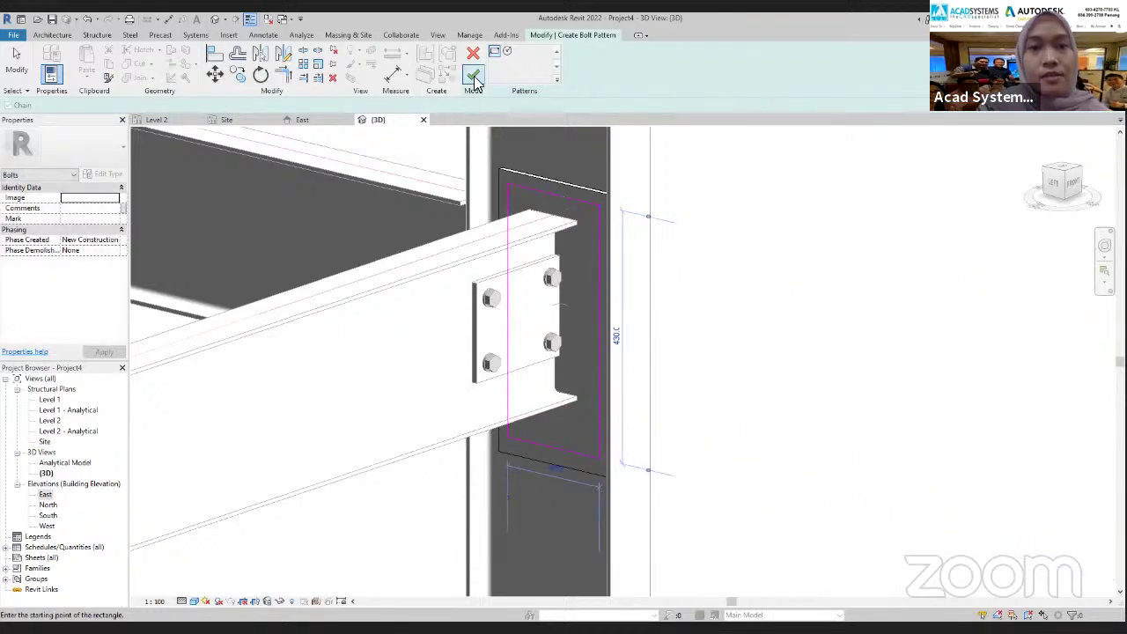
click(474, 77)
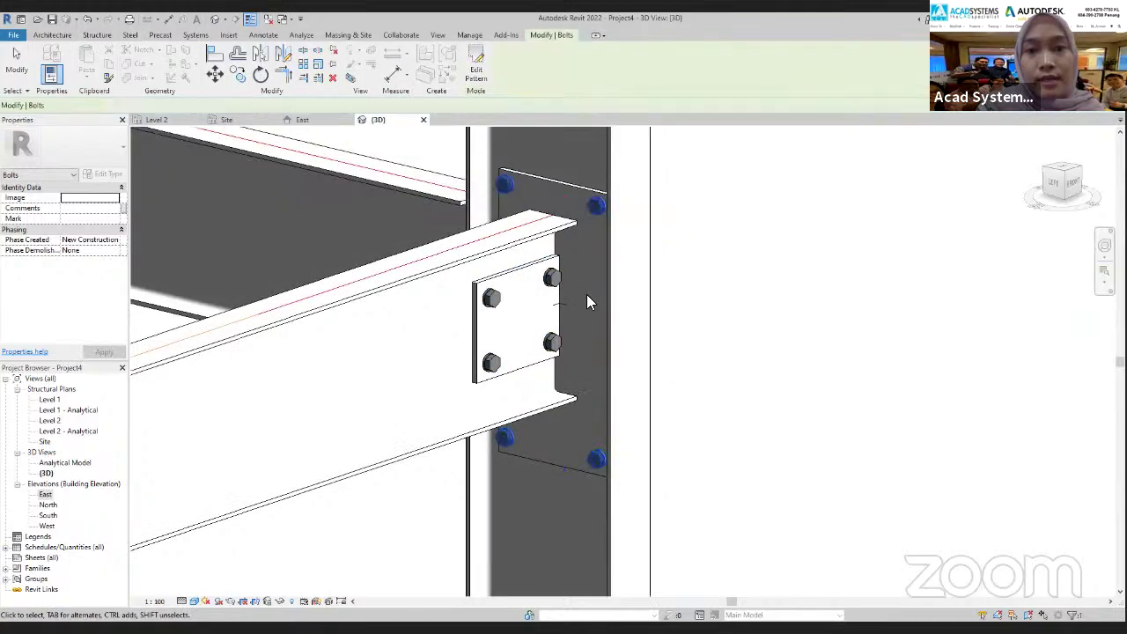
Set the number of bolts along the height of the column plate's pattern to 5
shift+middle_drag(617, 390, 633, 460)
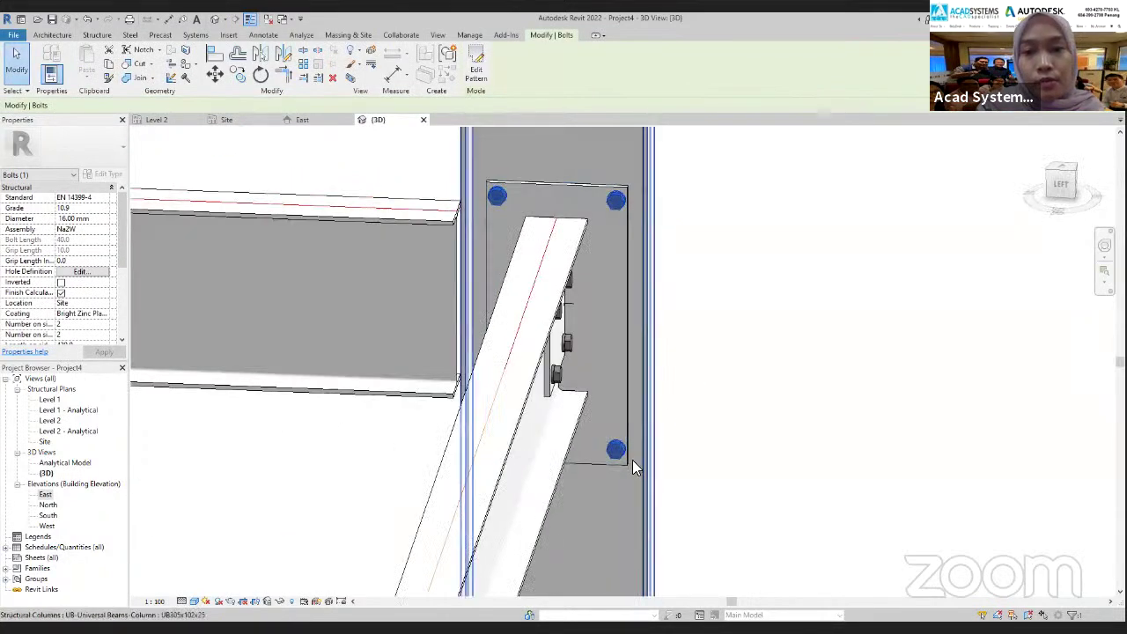
click(618, 451)
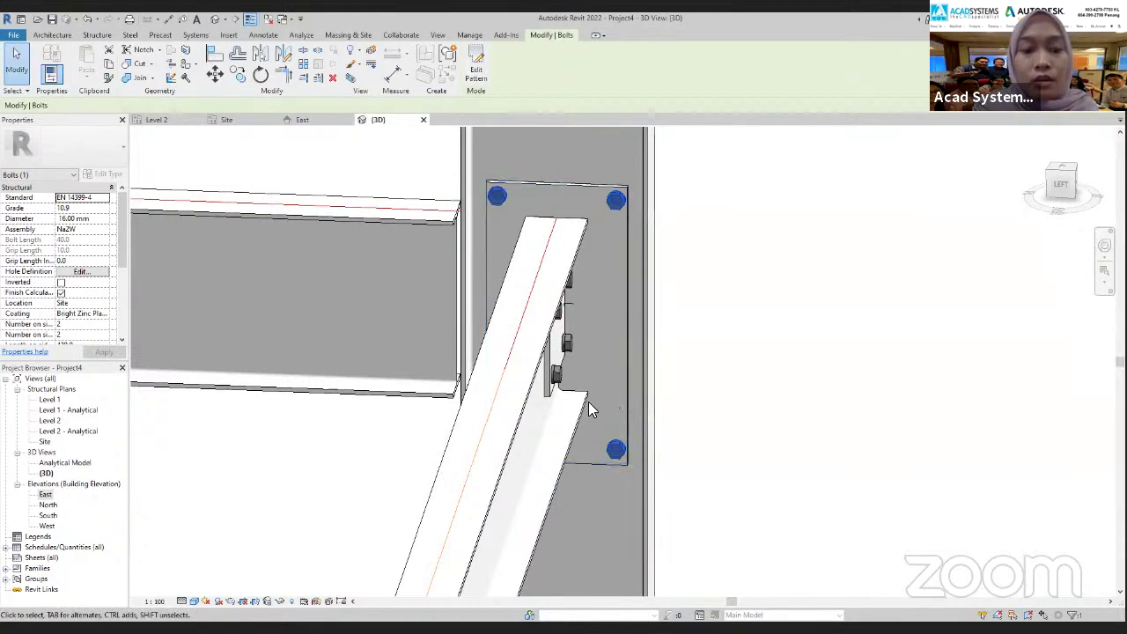
shift+middle_drag(672, 394, 629, 201)
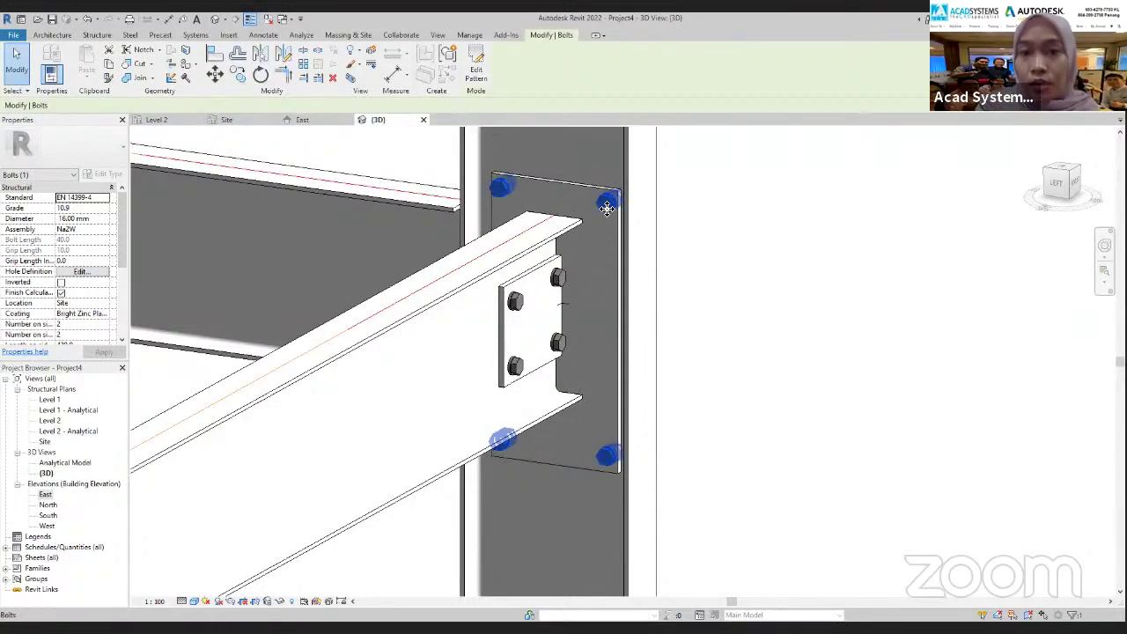
scroll(63, 298, down, 4)
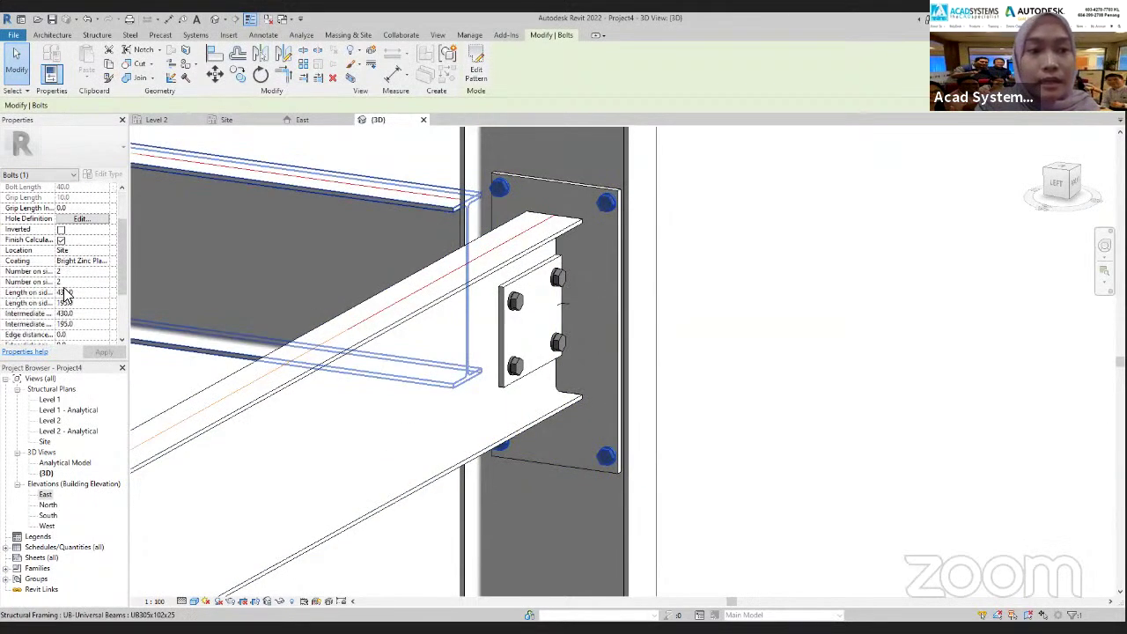
scroll(65, 240, up, 2)
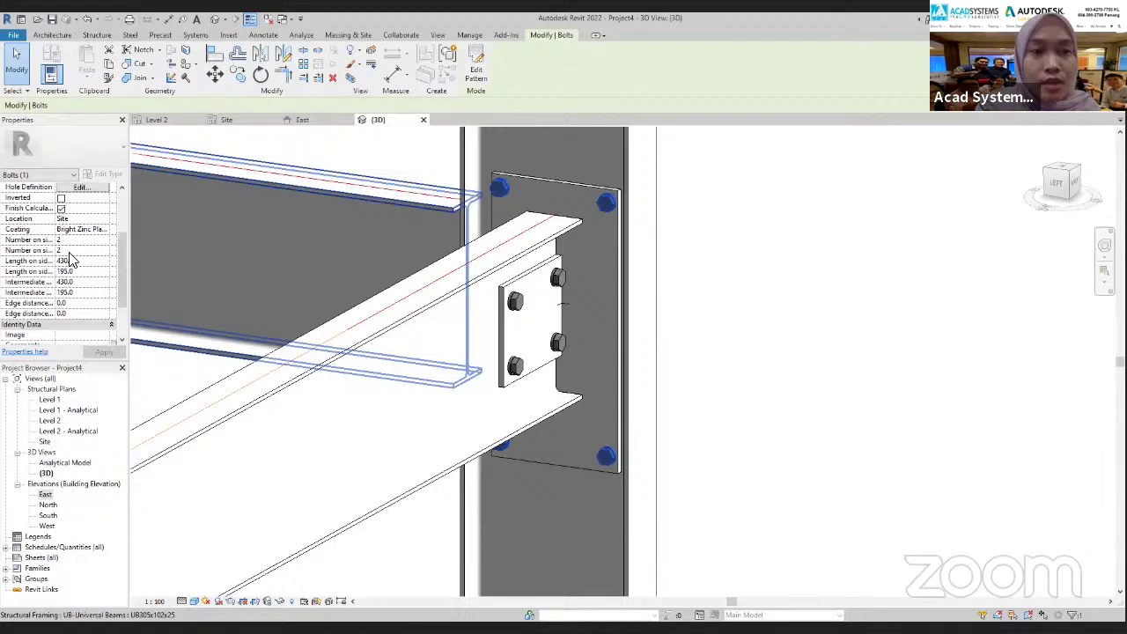
click(70, 252)
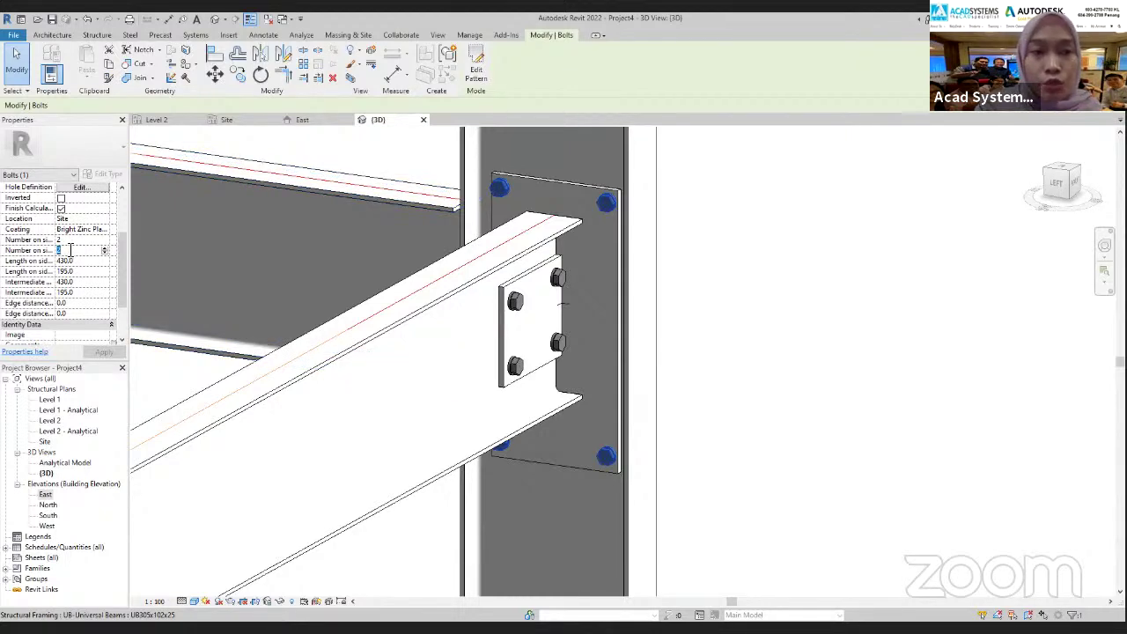
click(74, 241)
text(5)
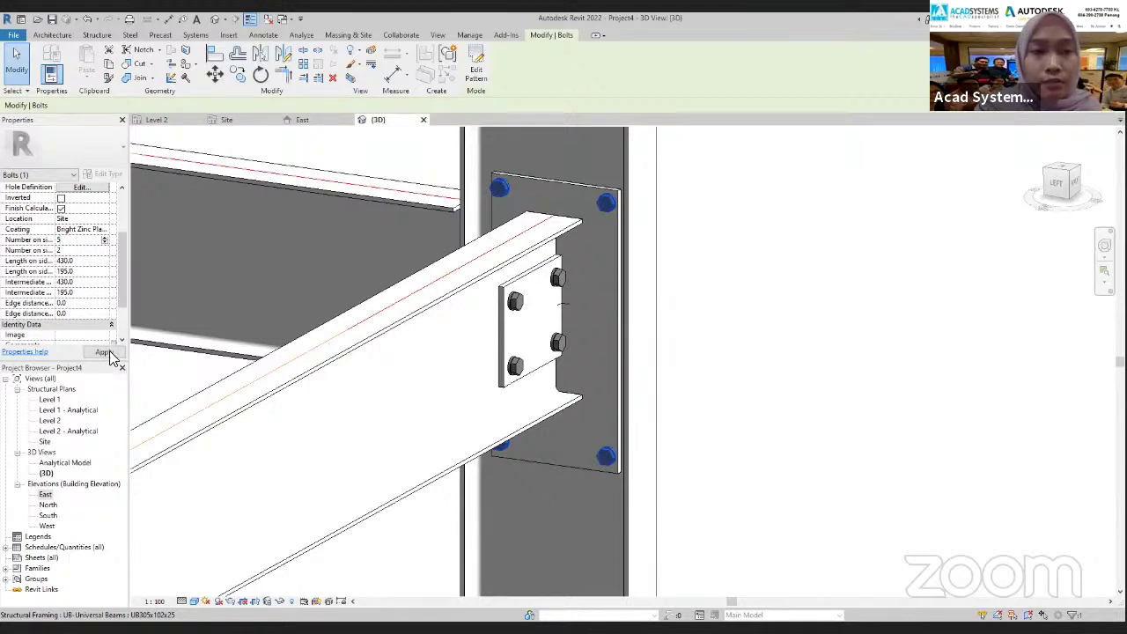
click(104, 352)
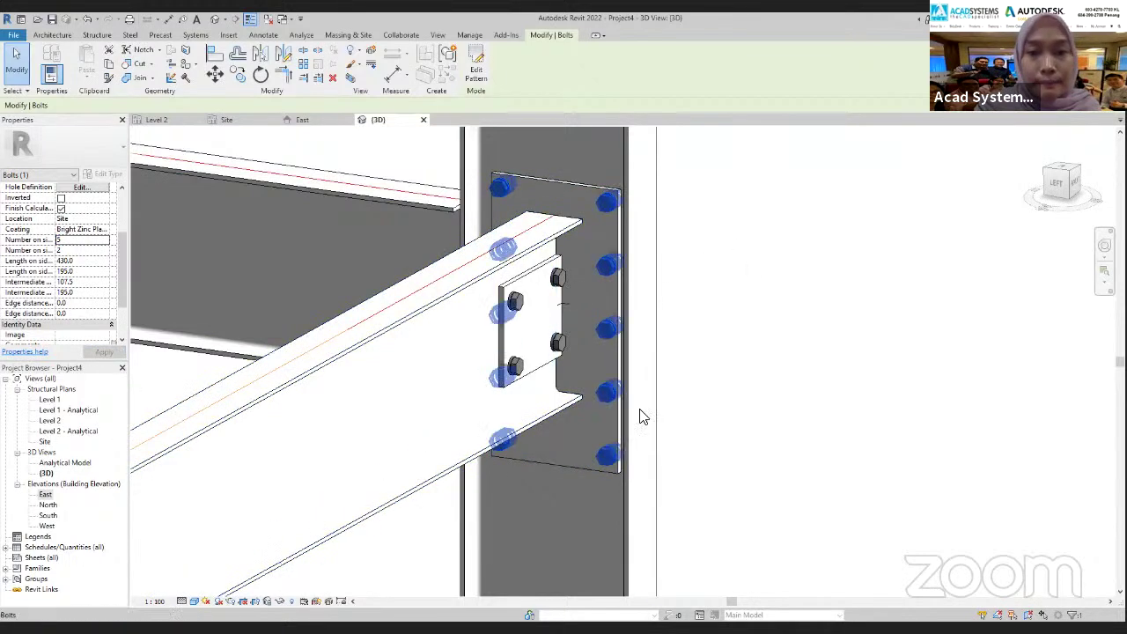
scroll(575, 437, down, 2)
middle_drag(581, 447, 557, 434)
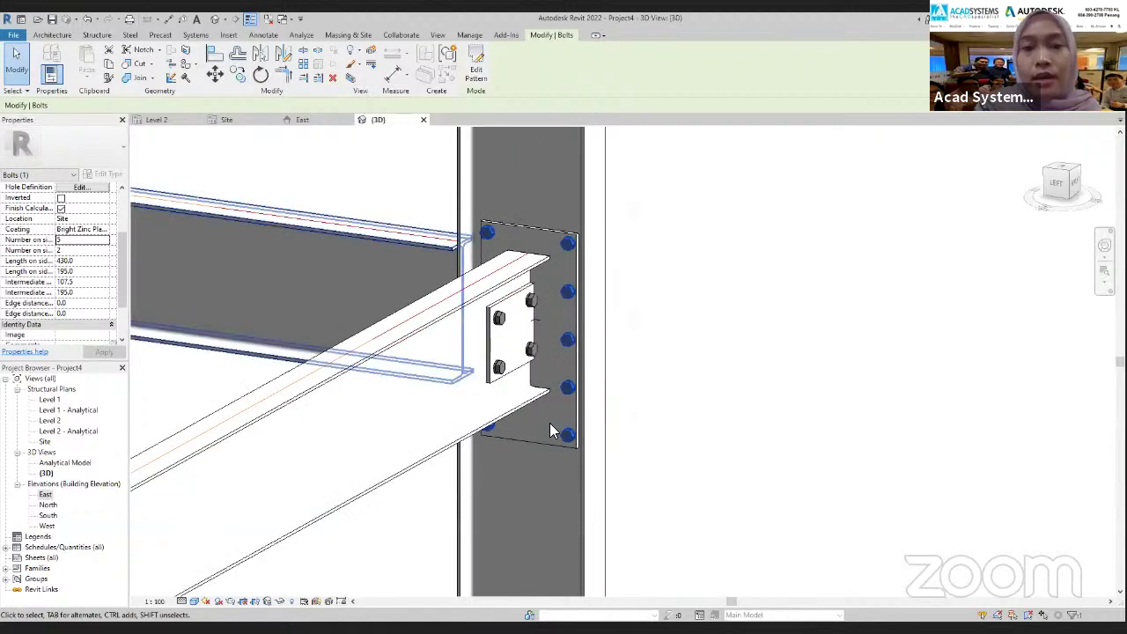
scroll(553, 419, down, 2)
scroll(476, 403, down, 3)
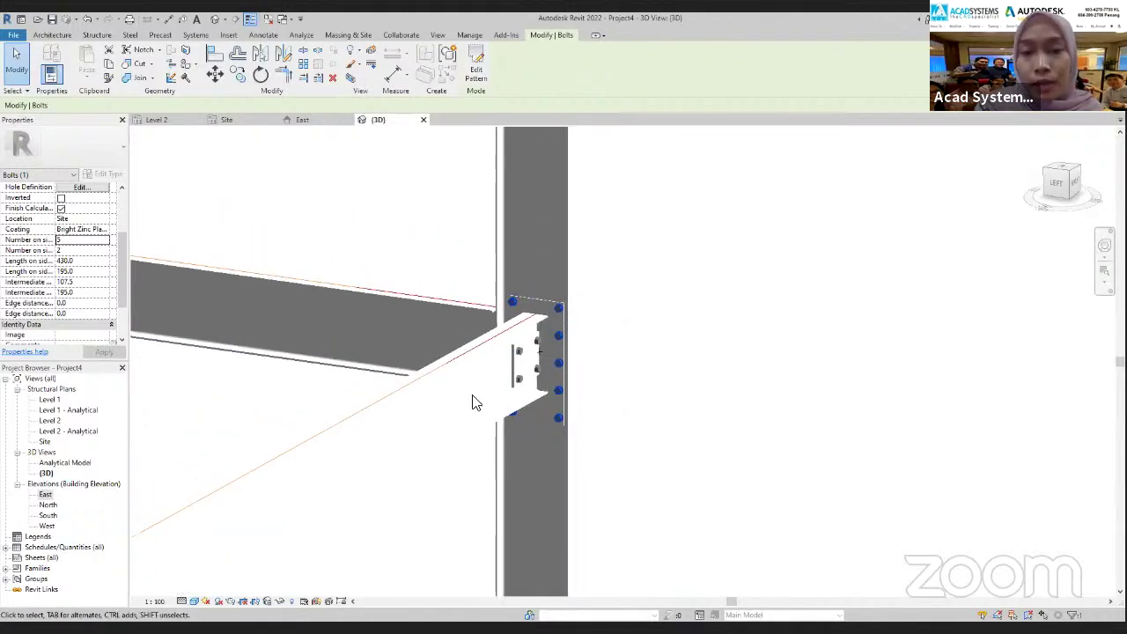
middle_drag(531, 323, 607, 146)
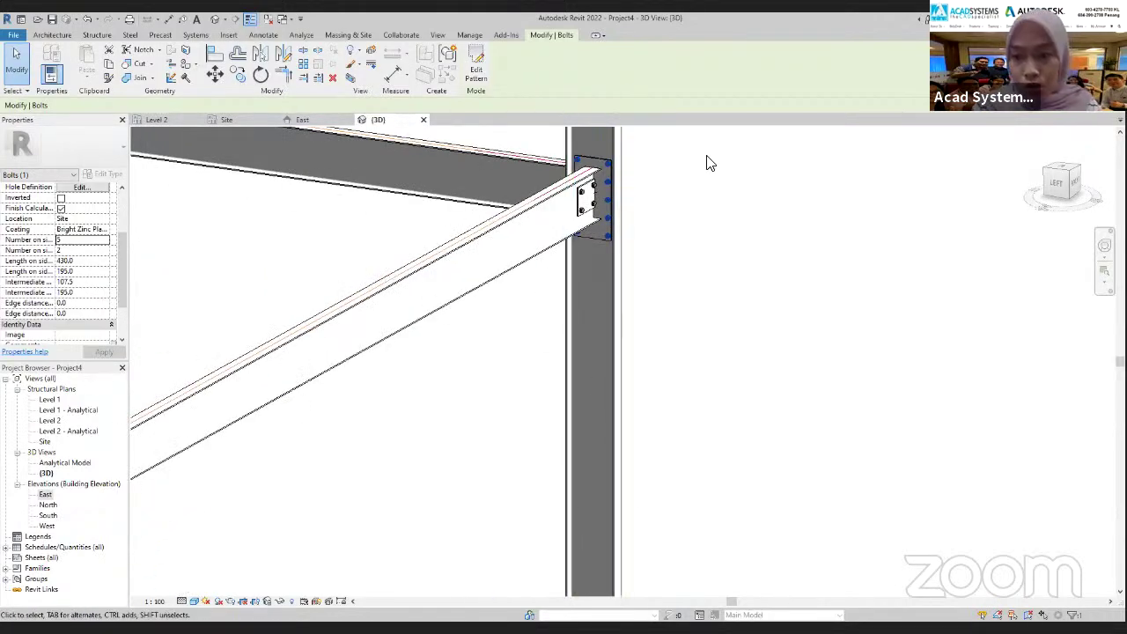
scroll(692, 272, down, 2)
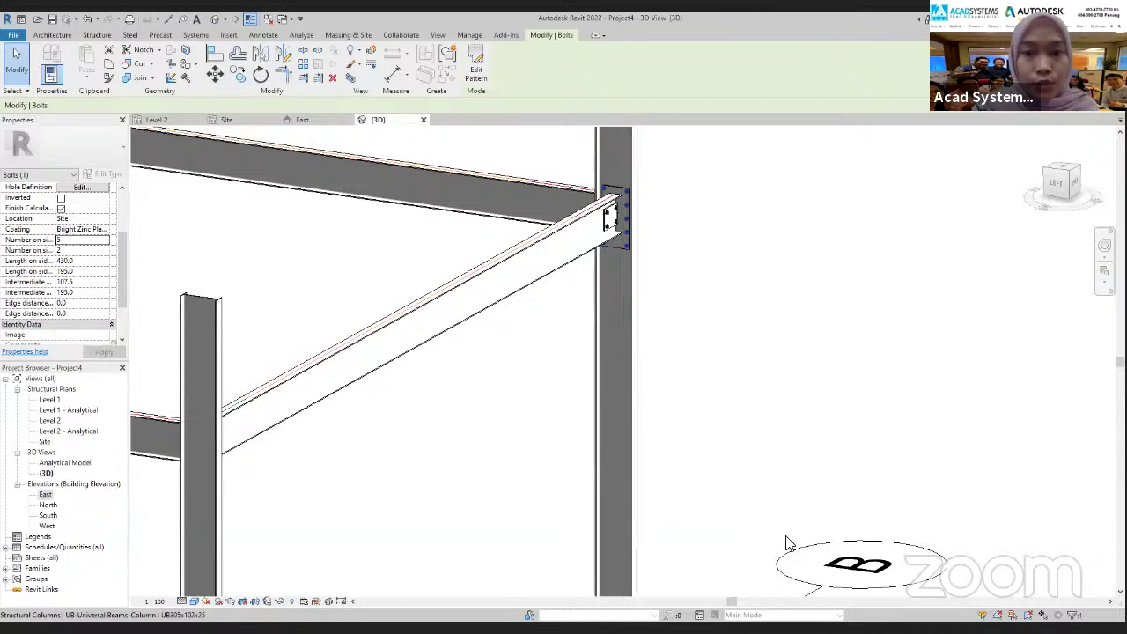
Switch to YouTube in the browser and look through the uploads and playlists on the Acad Systems Sdn Bhd channel
key(alt+Tab)
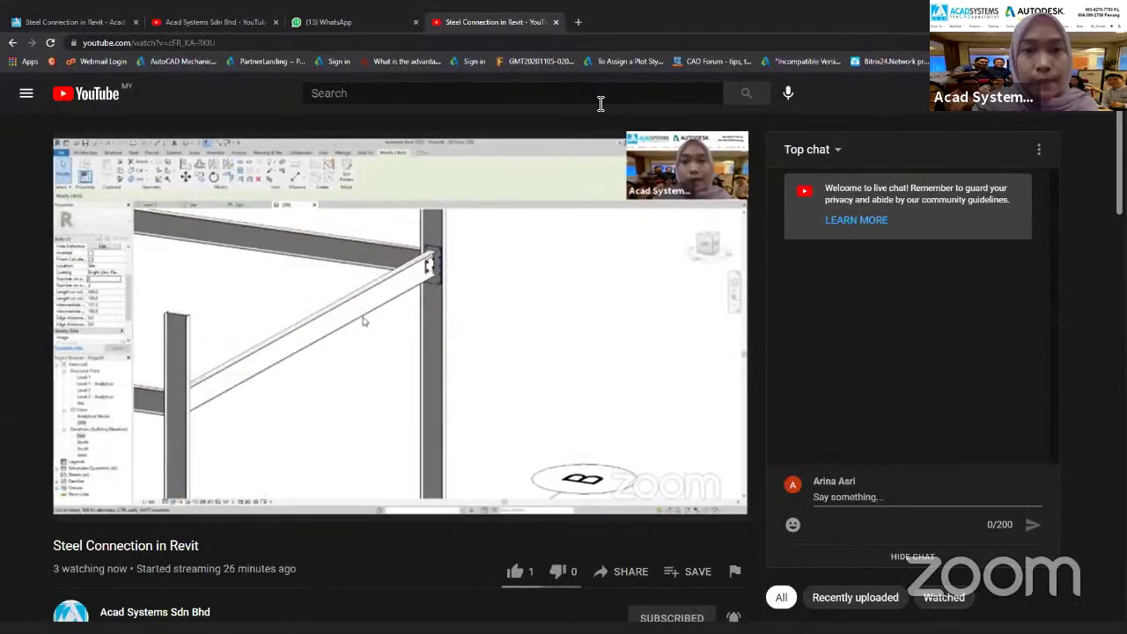
click(247, 21)
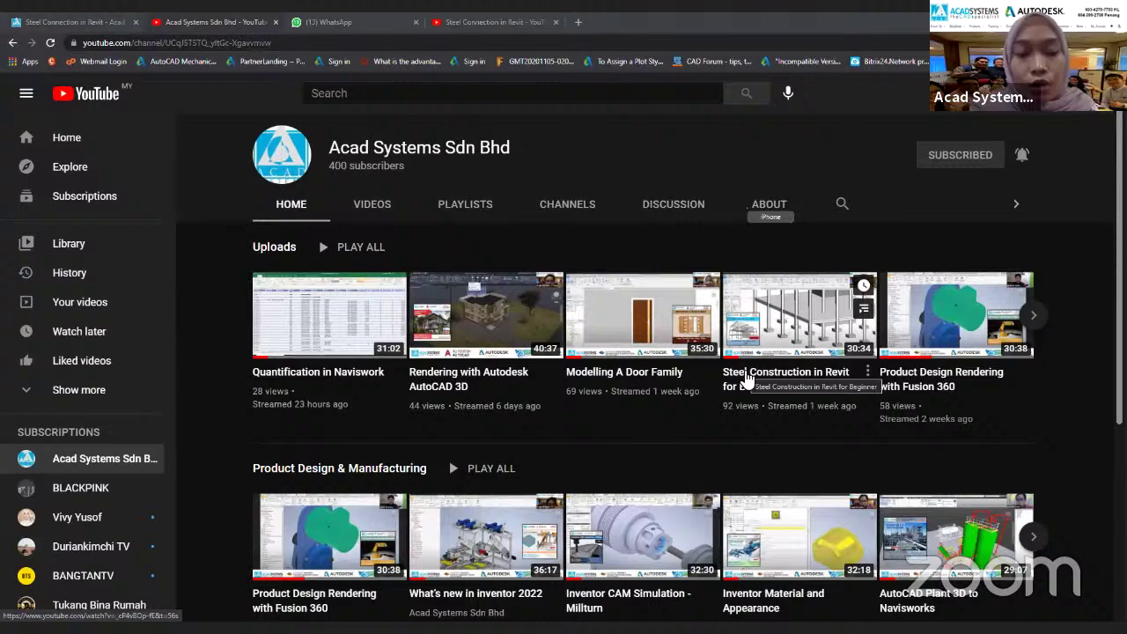
scroll(740, 392, down, 2)
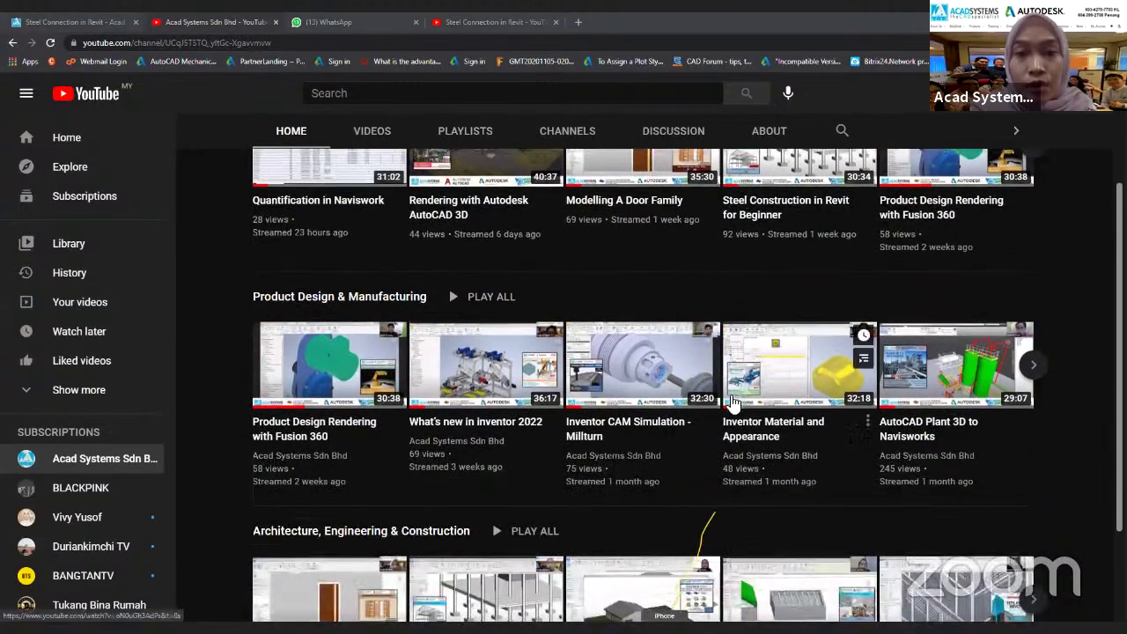
scroll(797, 341, up, 2)
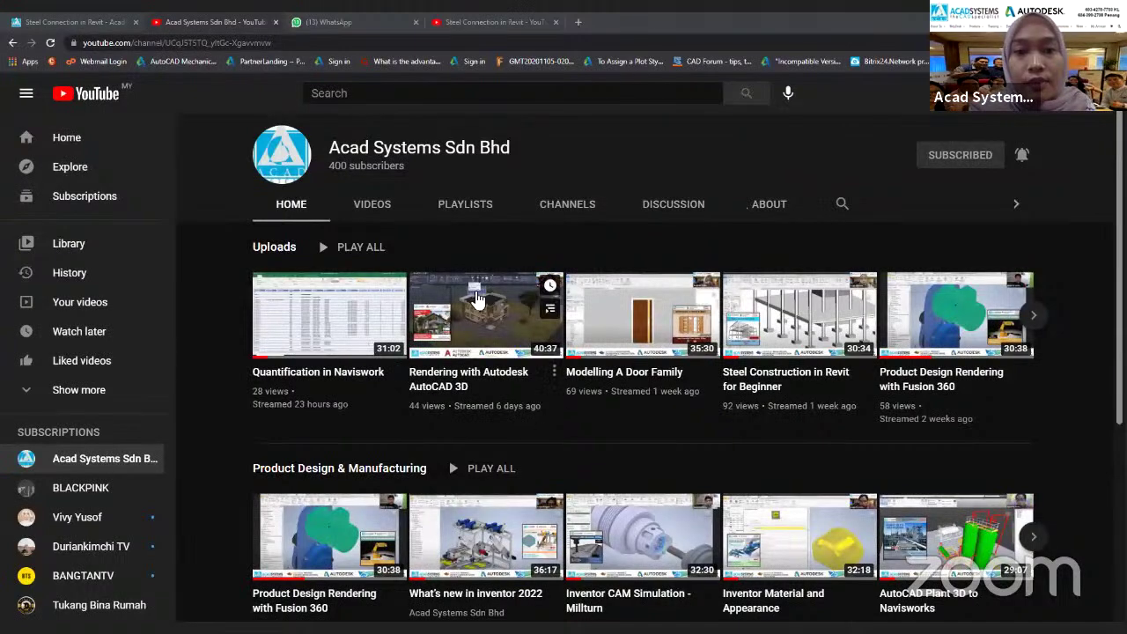
mouse_move(455, 354)
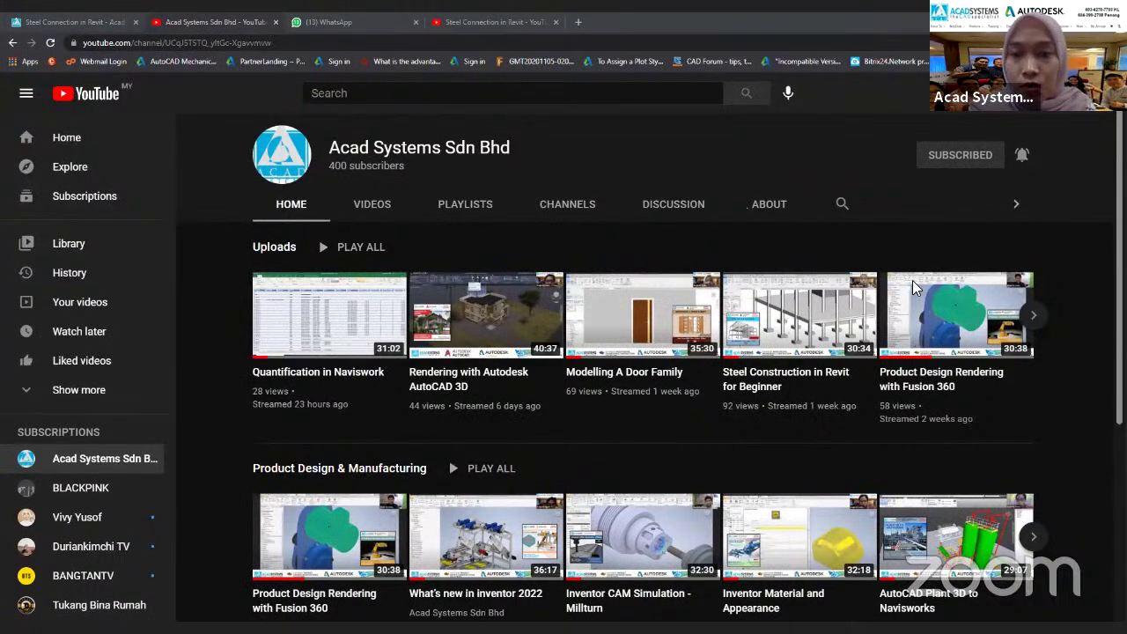
scroll(873, 380, down, 1)
scroll(874, 379, down, 3)
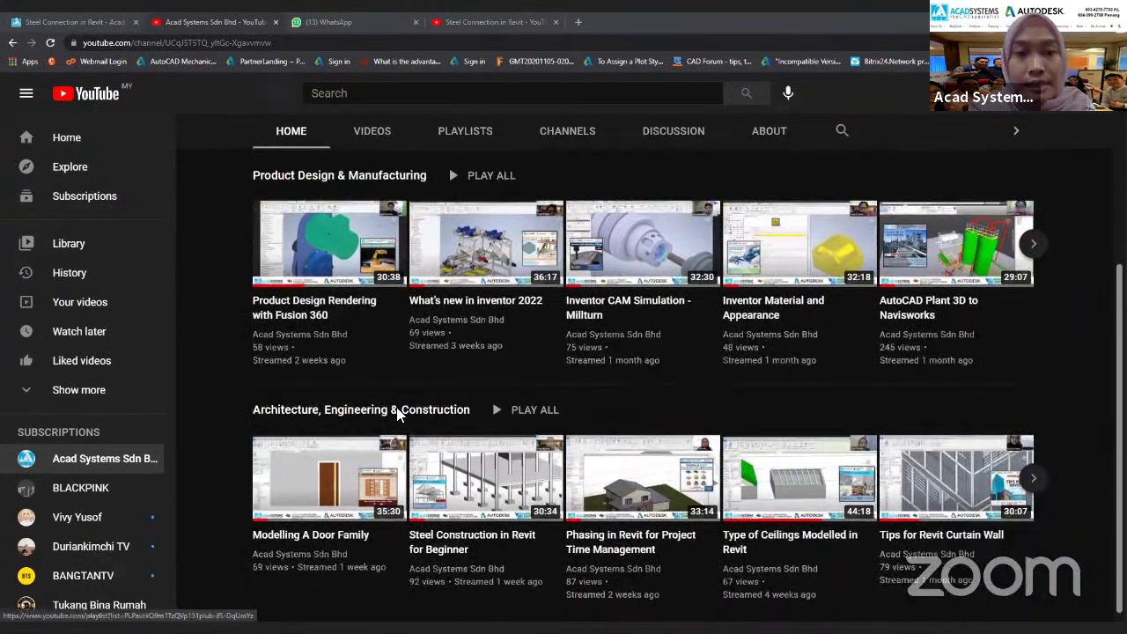
scroll(370, 405, up, 1)
scroll(356, 384, up, 1)
scroll(485, 370, down, 1)
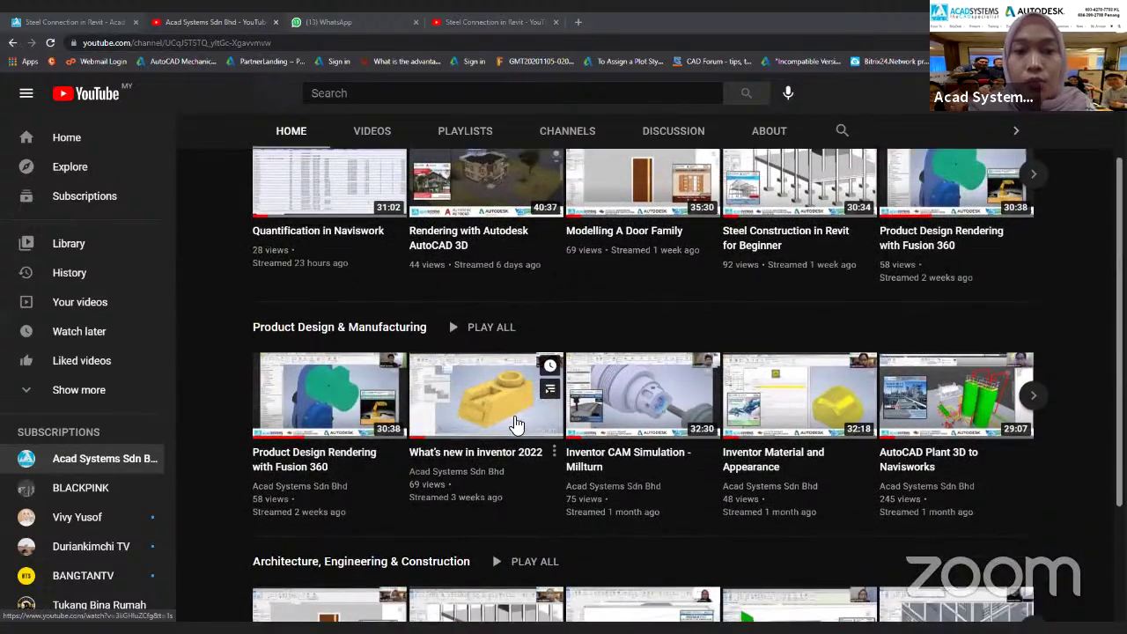
scroll(560, 521, down, 1)
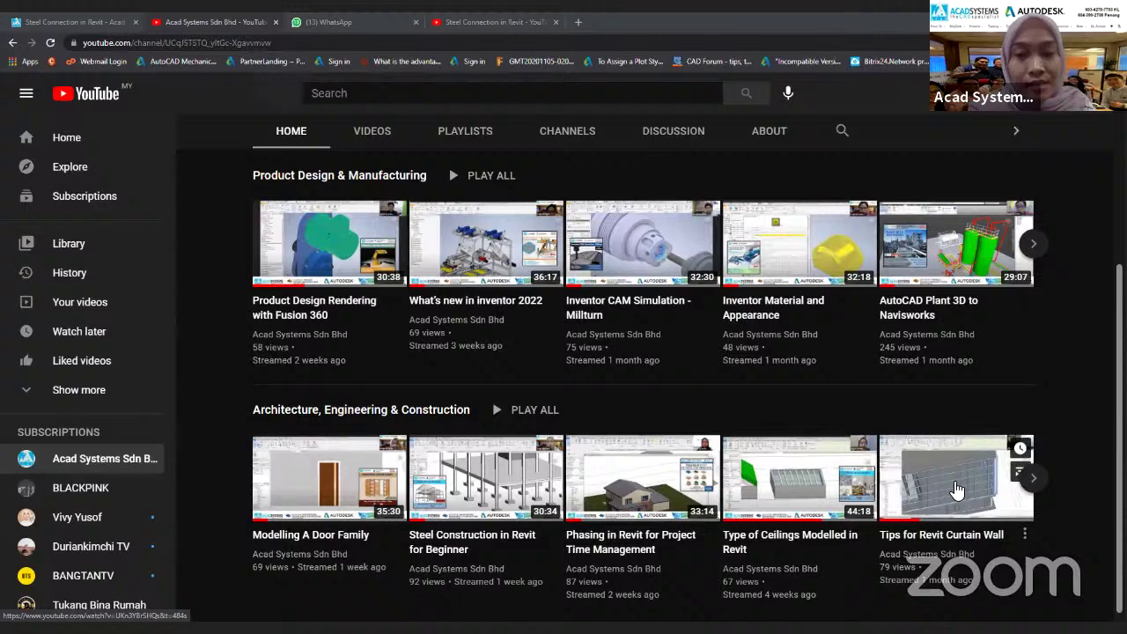
scroll(925, 227, up, 3)
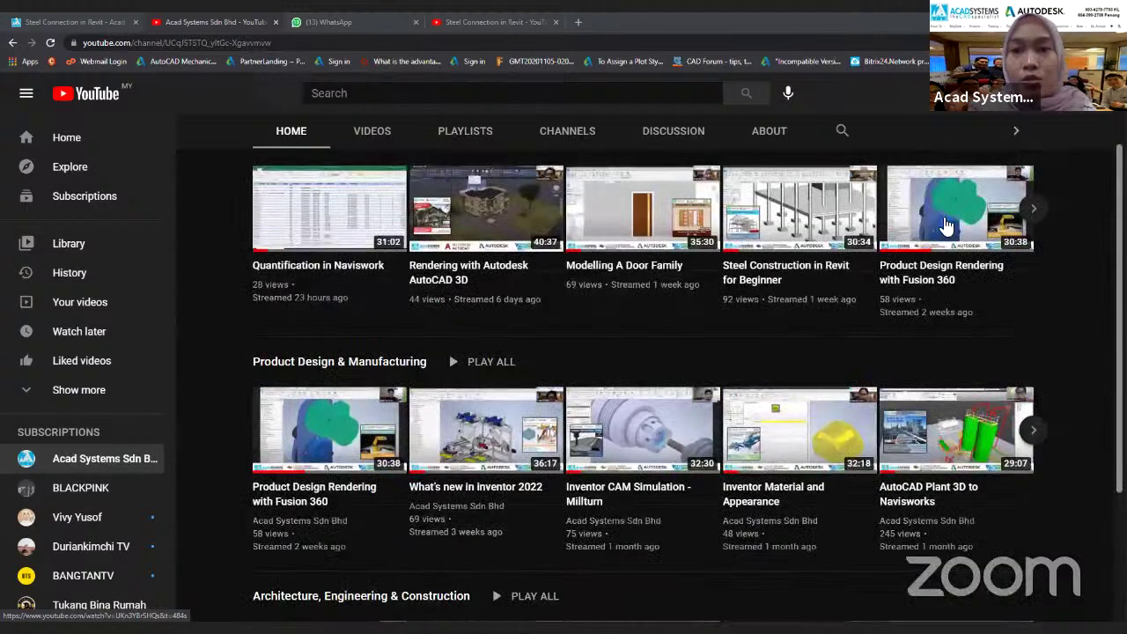
Switch from YouTube back to Revit and look through the structural connection types available for the selected column beam seat angle connection
scroll(947, 227, up, 1)
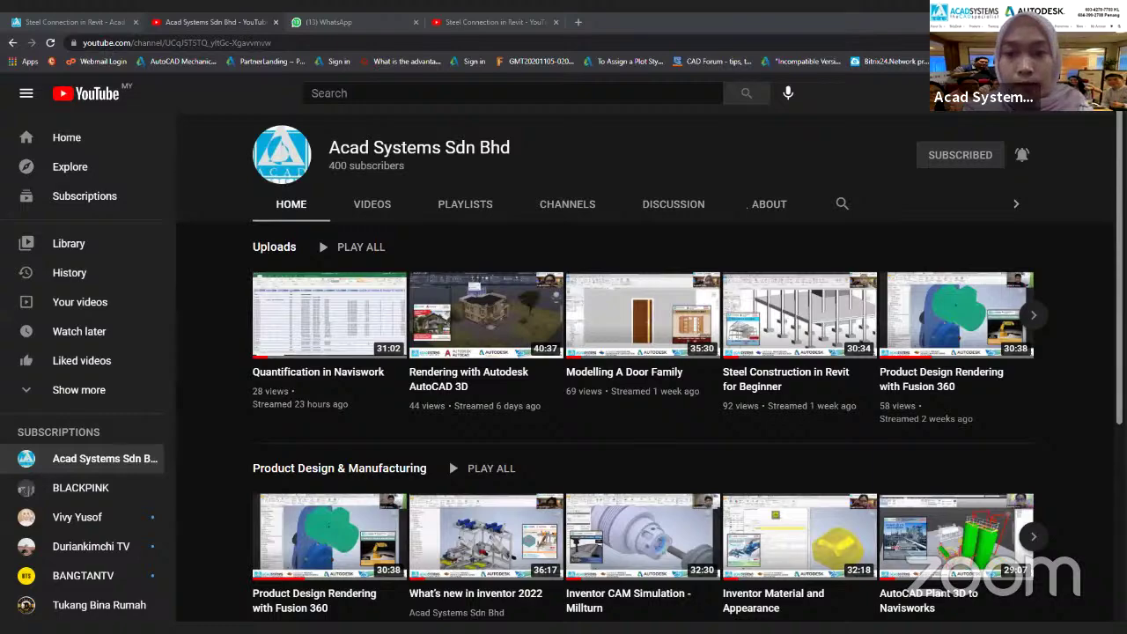
key(alt+Tab)
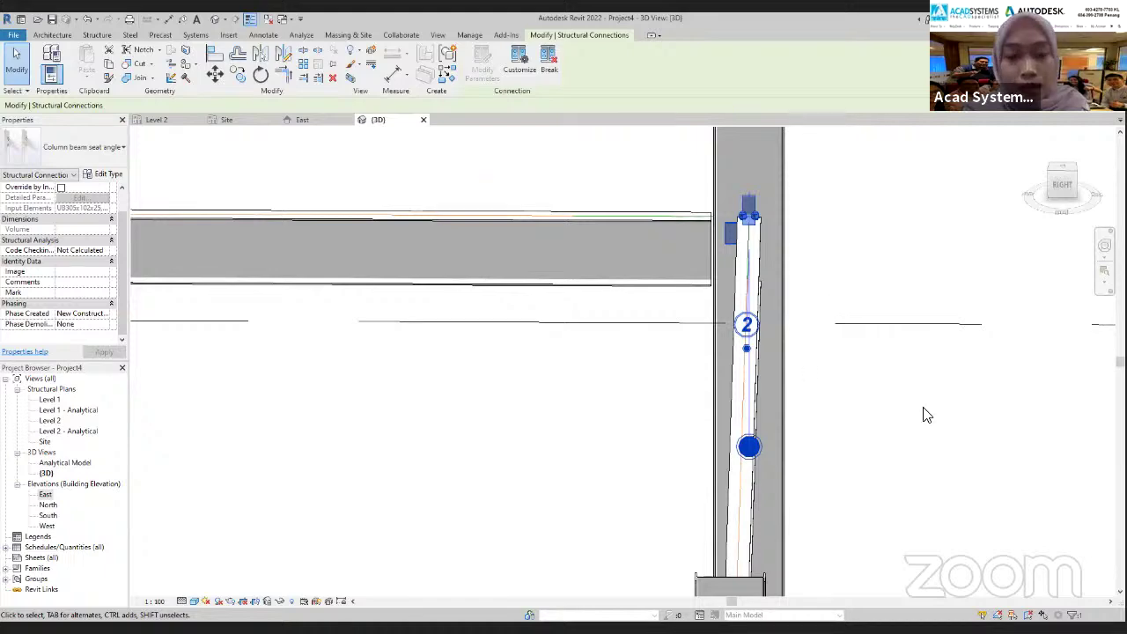
shift+middle_drag(972, 405, 138, 359)
click(85, 149)
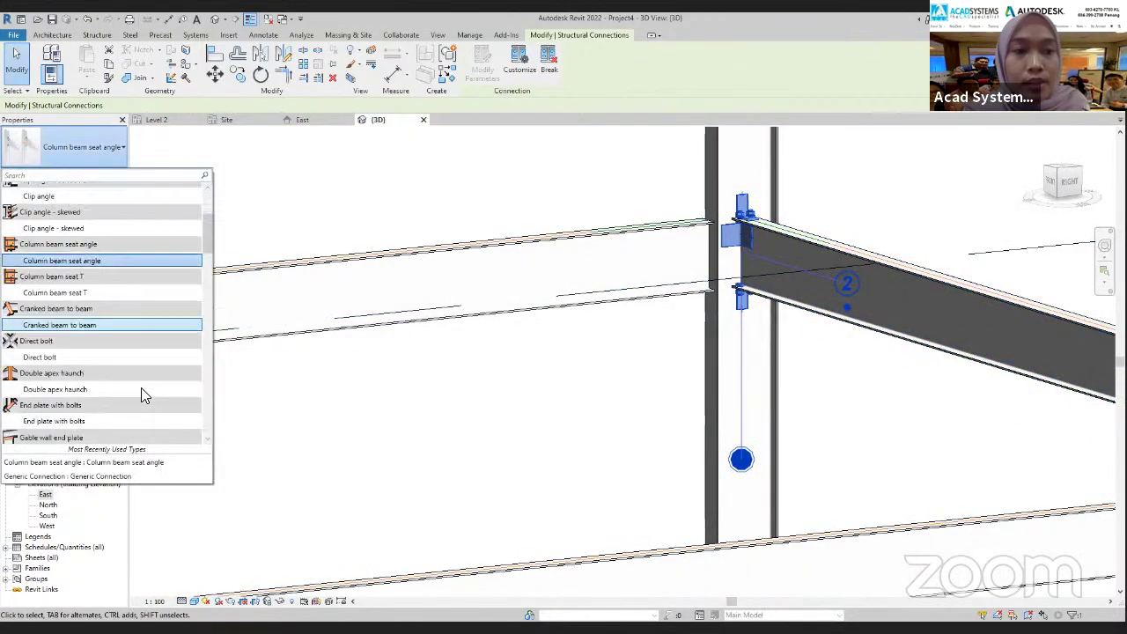
scroll(101, 329, down, 8)
scroll(156, 345, up, 8)
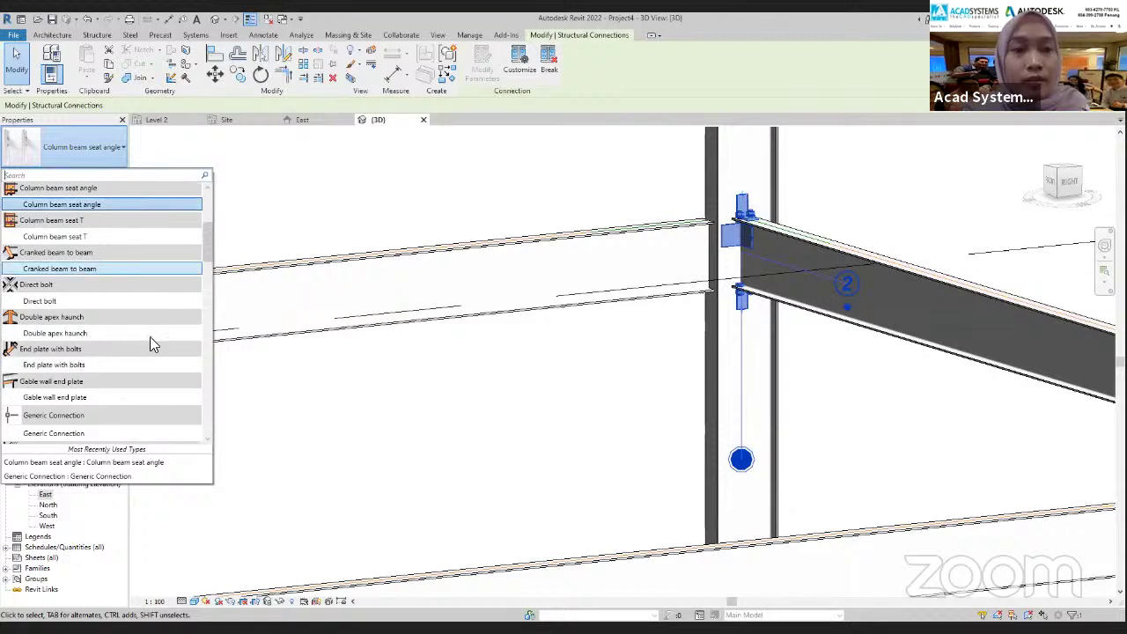
scroll(99, 230, up, 1)
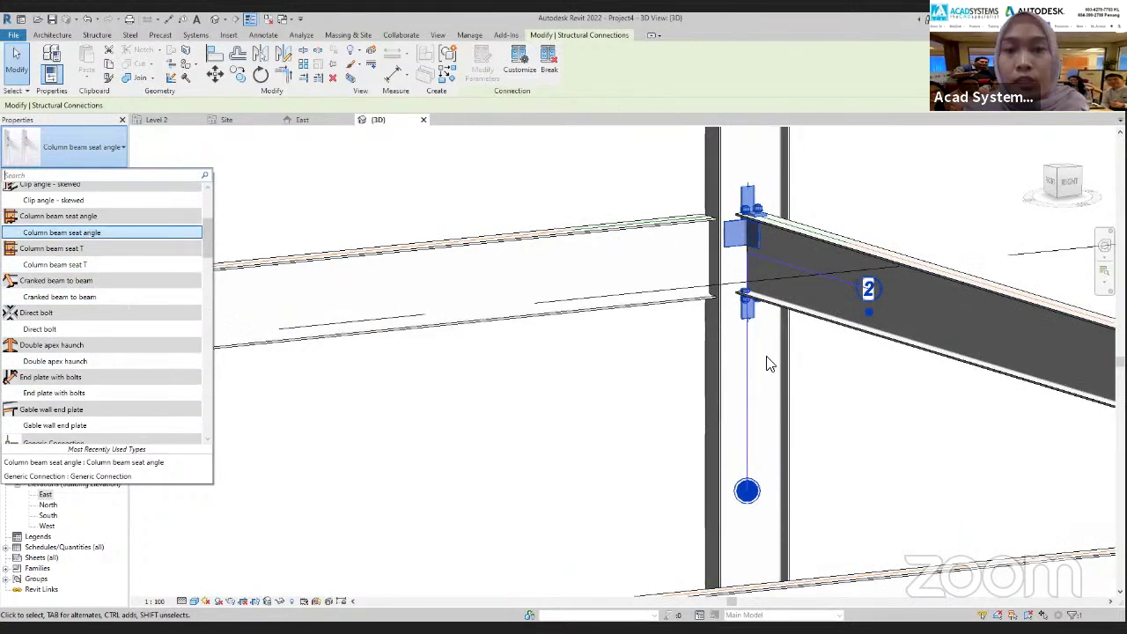
Select the column beam seat angle connection at the beam-to-column joint and open its type properties and Modify Parameters settings
scroll(748, 326, up, 3)
shift+middle_drag(738, 248, 656, 369)
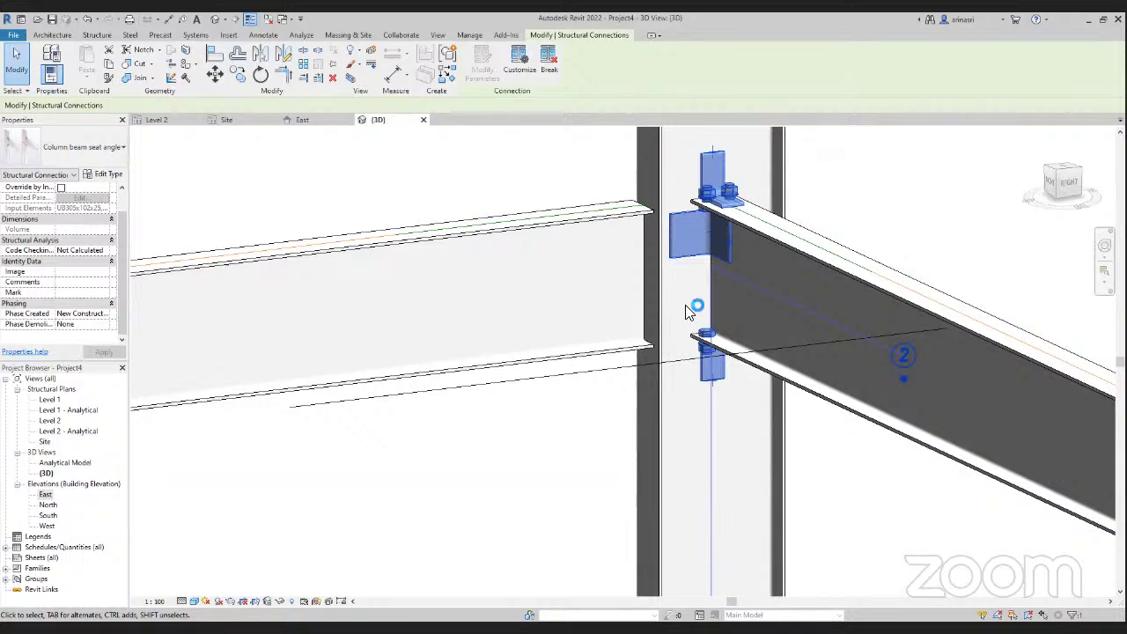
key(Escape)
click(722, 243)
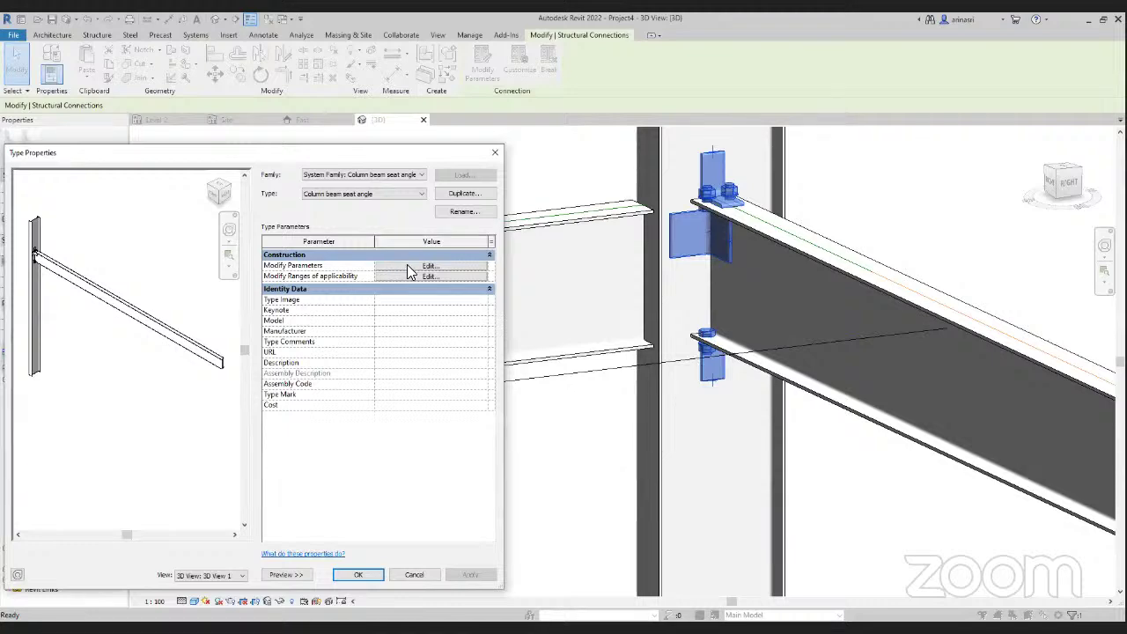
click(406, 266)
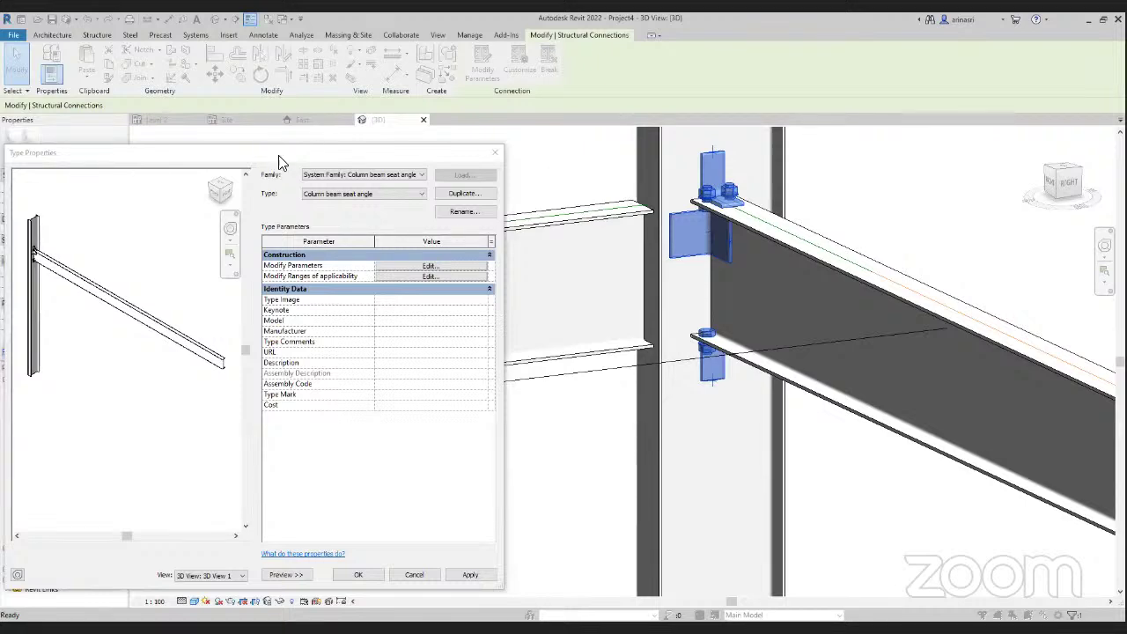
click(335, 150)
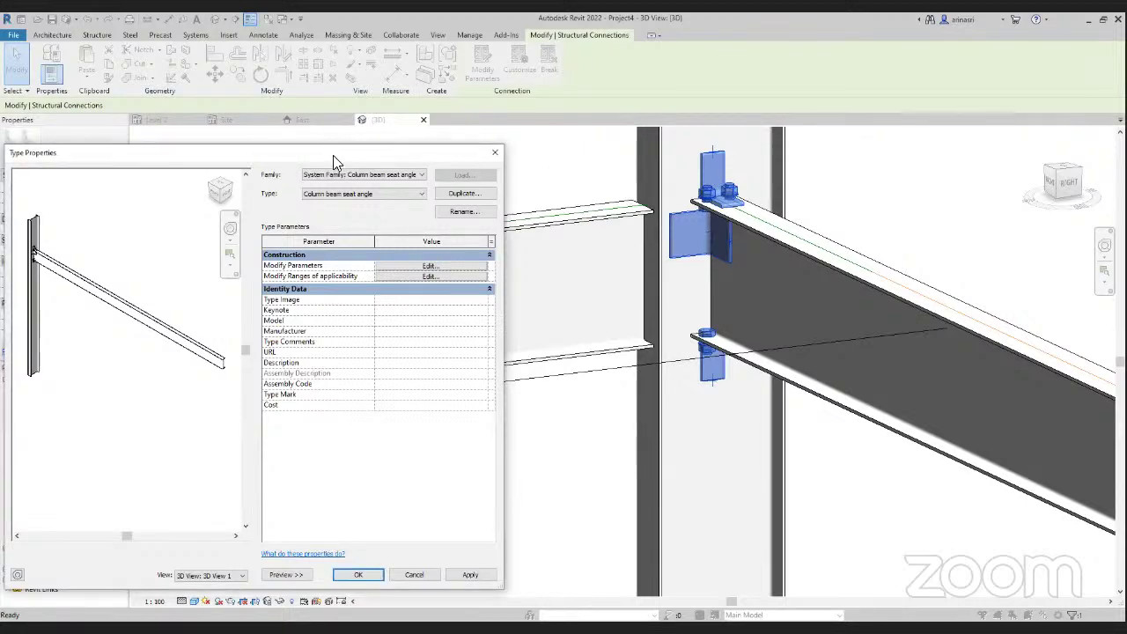